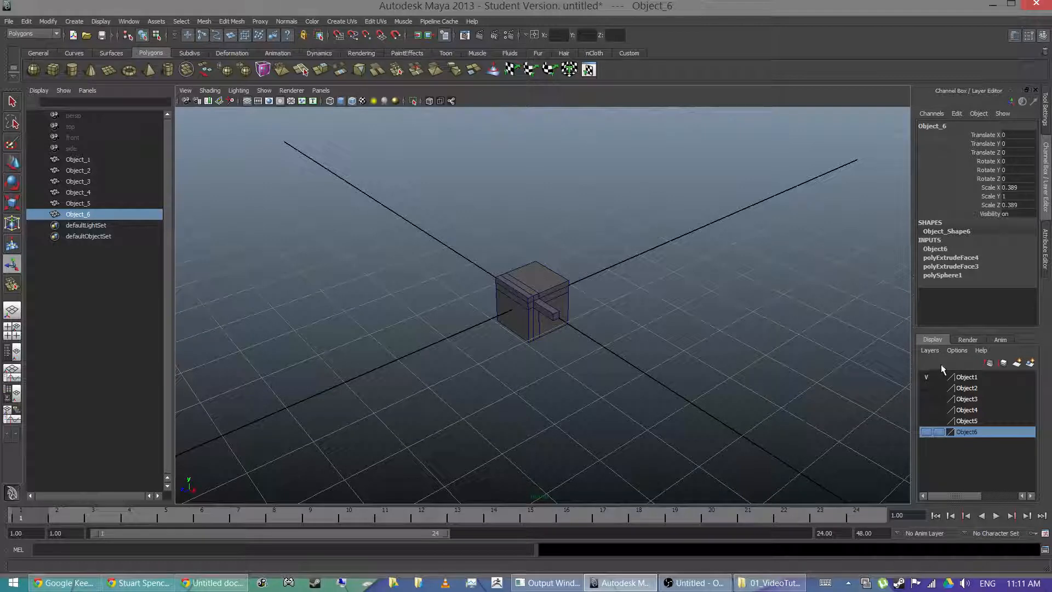
# Step: Look through the models on layers Object1 to Object4, showing one layer at a time, and return to Object1
pyautogui.click(924, 377)
pyautogui.click(926, 388)
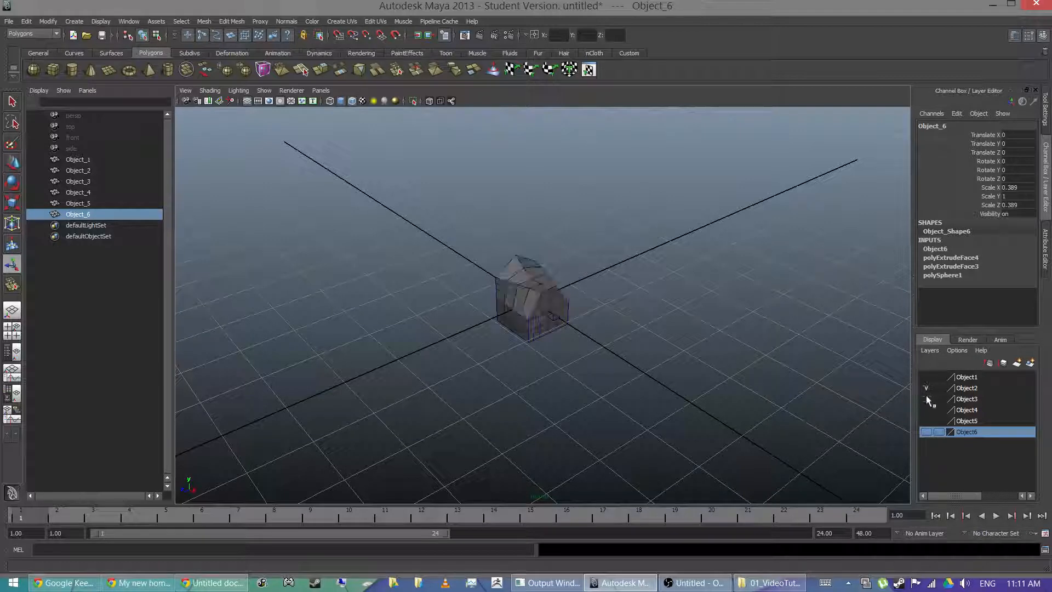
pyautogui.click(927, 399)
pyautogui.click(926, 388)
pyautogui.click(926, 399)
pyautogui.click(926, 410)
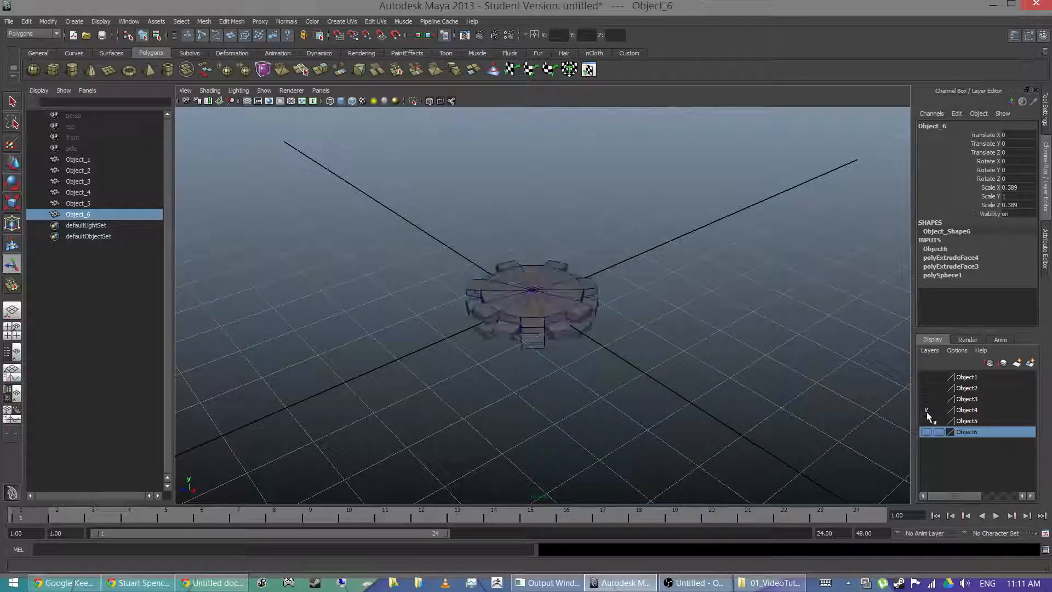
pyautogui.click(926, 410)
pyautogui.click(926, 377)
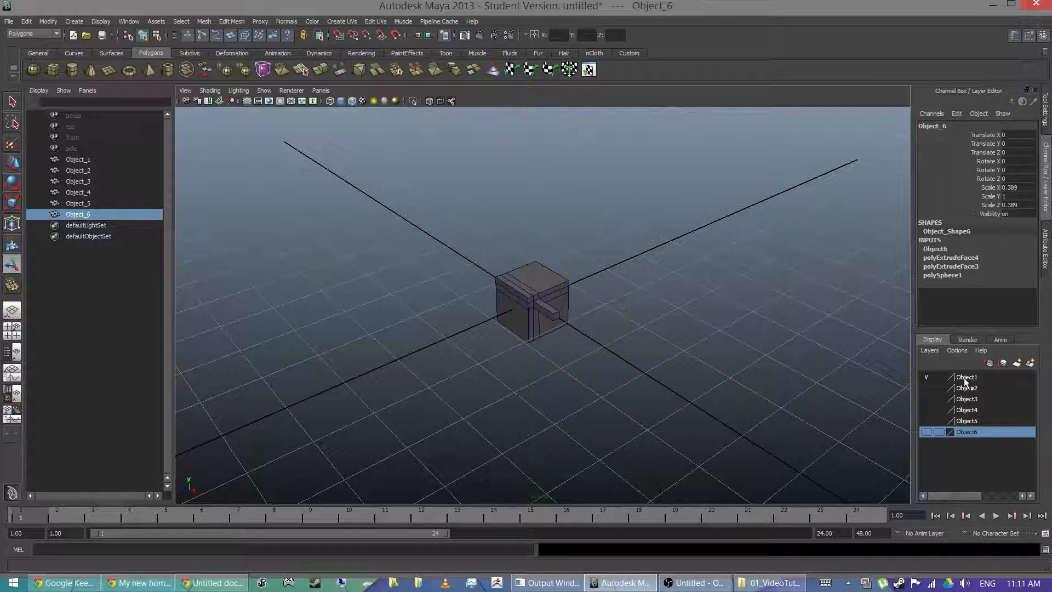
# Step: Check the Object2 model once more, show only the Object1 layer and make it the selected layer
pyautogui.click(926, 377)
pyautogui.click(926, 388)
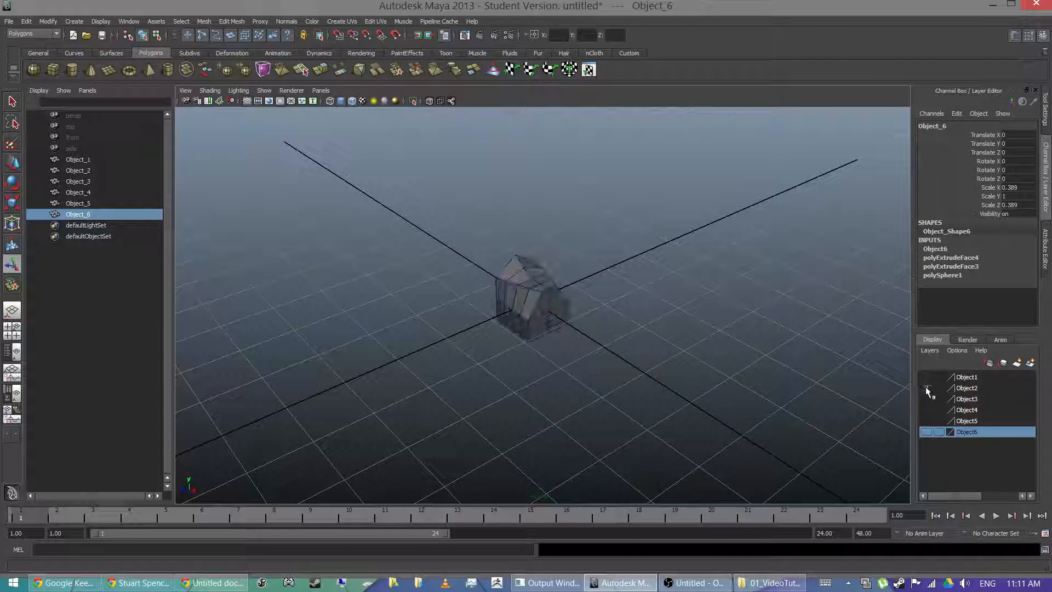
pyautogui.click(926, 388)
pyautogui.click(926, 376)
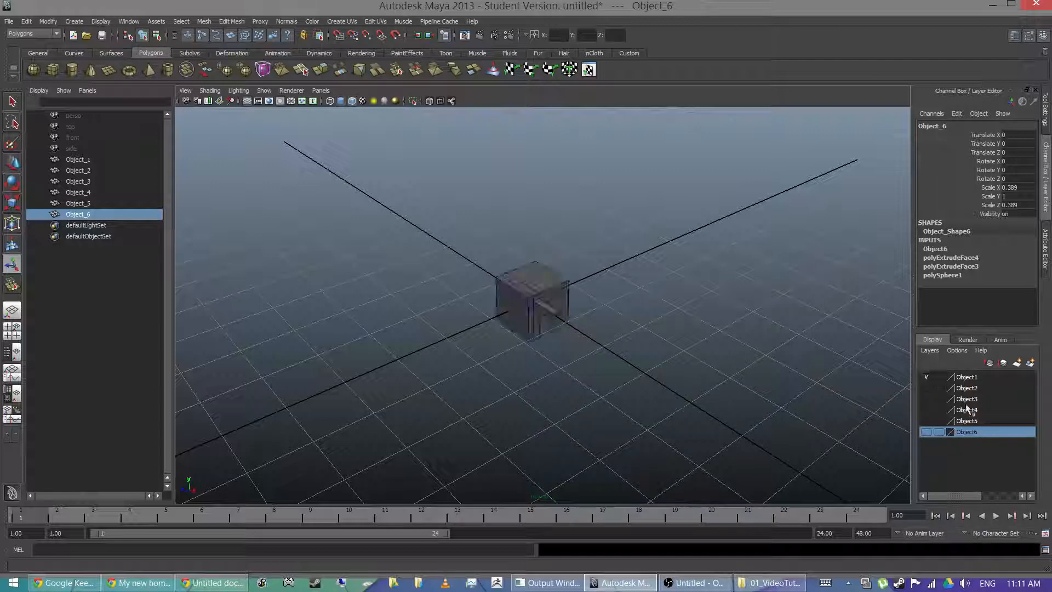
pyautogui.click(967, 377)
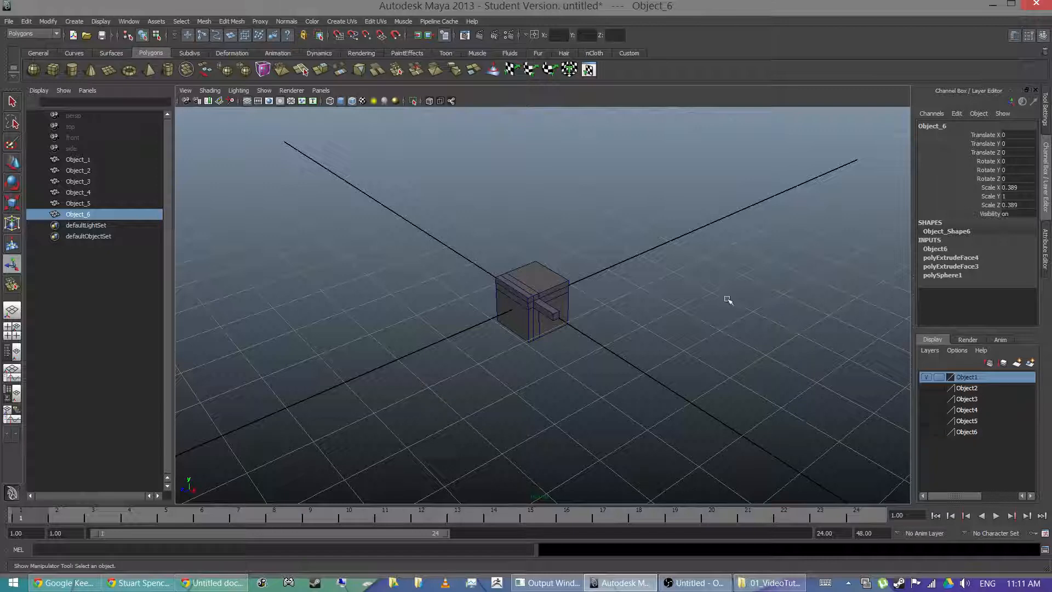
# Step: Examine the Object1 cube with its split edges and protruding bar up close from several angles
pyautogui.moveTo(665, 291)
pyautogui.keyDown('alt'); pyautogui.mouseDown()
pyautogui.moveTo(636, 278)
pyautogui.moveTo(660, 284)
pyautogui.mouseUp(); pyautogui.keyUp('alt')
pyautogui.scroll(4, 627, 281)
pyautogui.scroll(2, 658, 285)
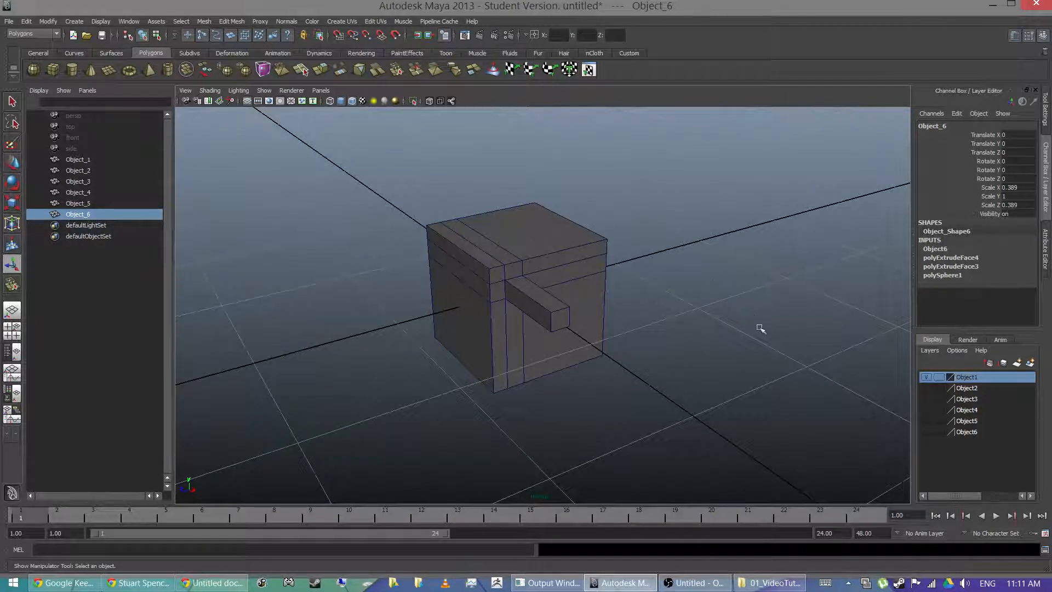
pyautogui.click(927, 376)
pyautogui.click(927, 376)
pyautogui.moveTo(547, 265)
pyautogui.keyDown('alt'); pyautogui.mouseDown()
pyautogui.moveTo(581, 305)
pyautogui.moveTo(548, 265)
pyautogui.mouseUp(); pyautogui.keyUp('alt')
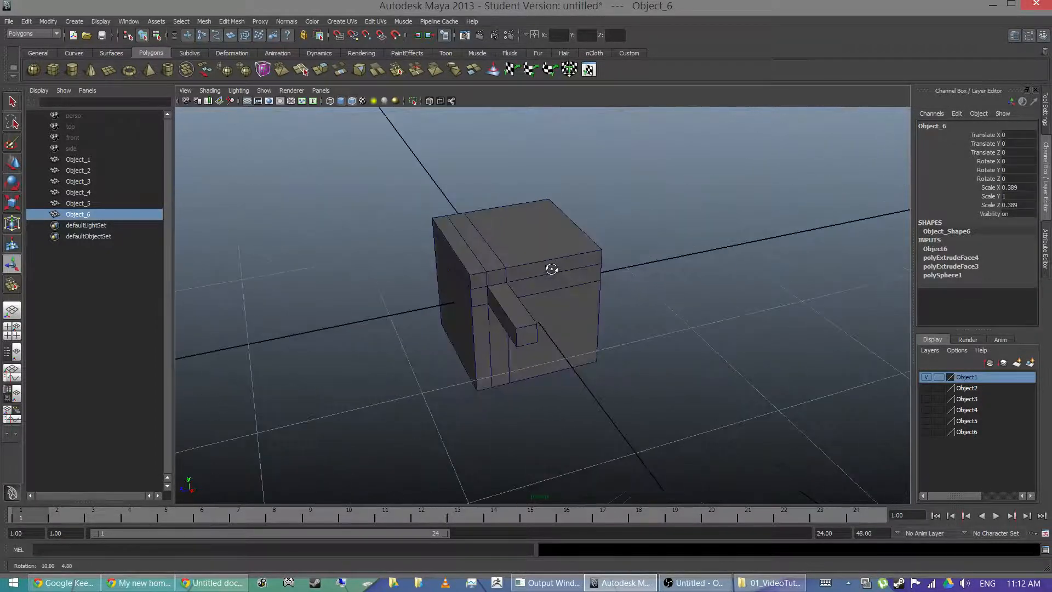
pyautogui.keyDown('alt'); pyautogui.moveTo(480, 196); pyautogui.dragTo(505, 216); pyautogui.keyUp('alt')
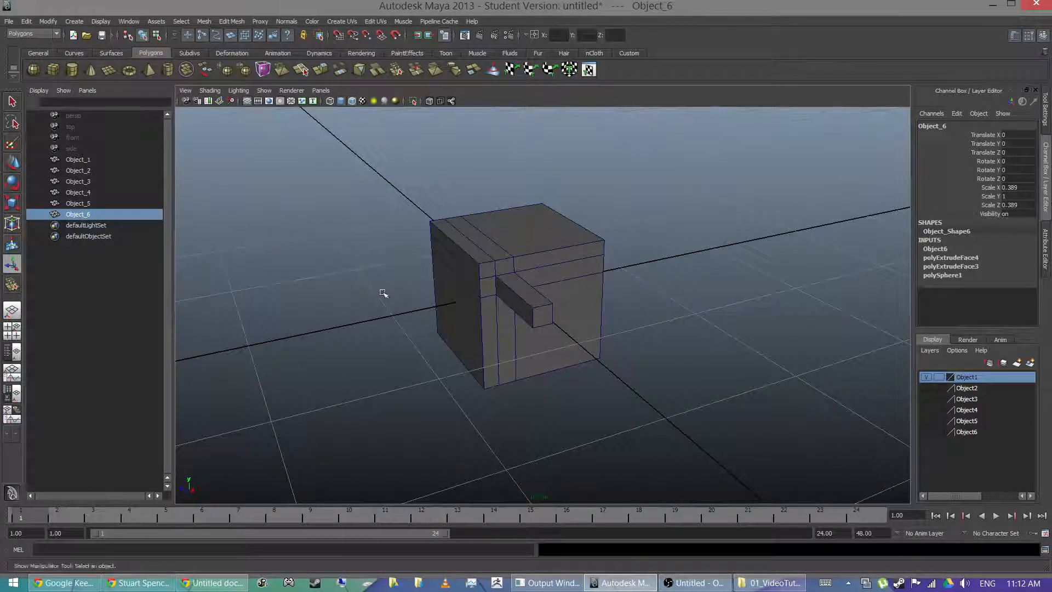
# Step: Move Object_1 along the X axis to about -2.74, clear of the origin, and deselect it
pyautogui.click(492, 255)
pyautogui.press('w')
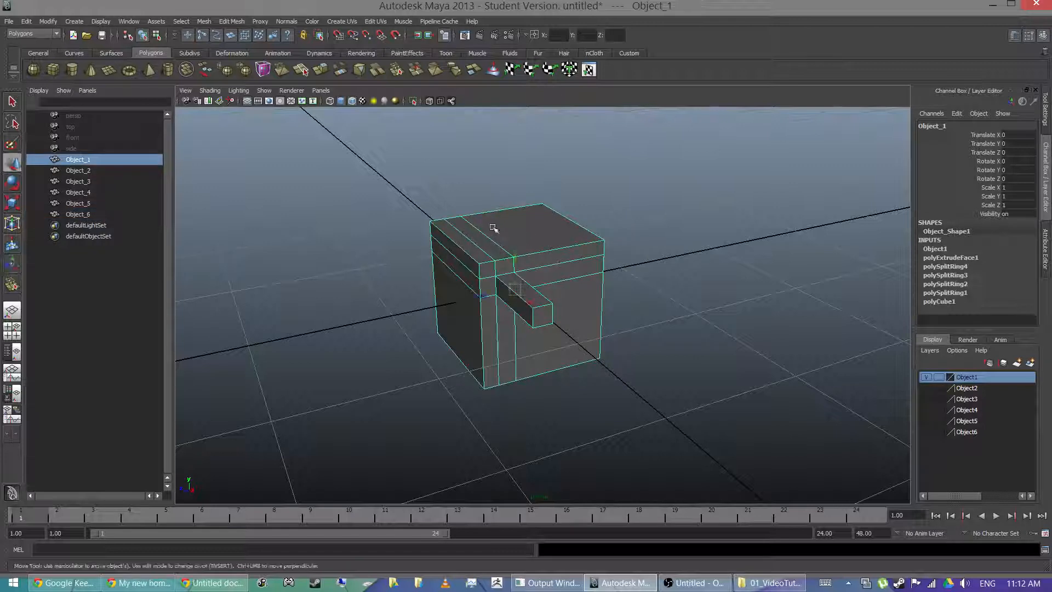
pyautogui.keyDown('alt'); pyautogui.moveTo(494, 229); pyautogui.dragTo(608, 250); pyautogui.keyUp('alt')
pyautogui.moveTo(579, 310); pyautogui.dragTo(611, 230)
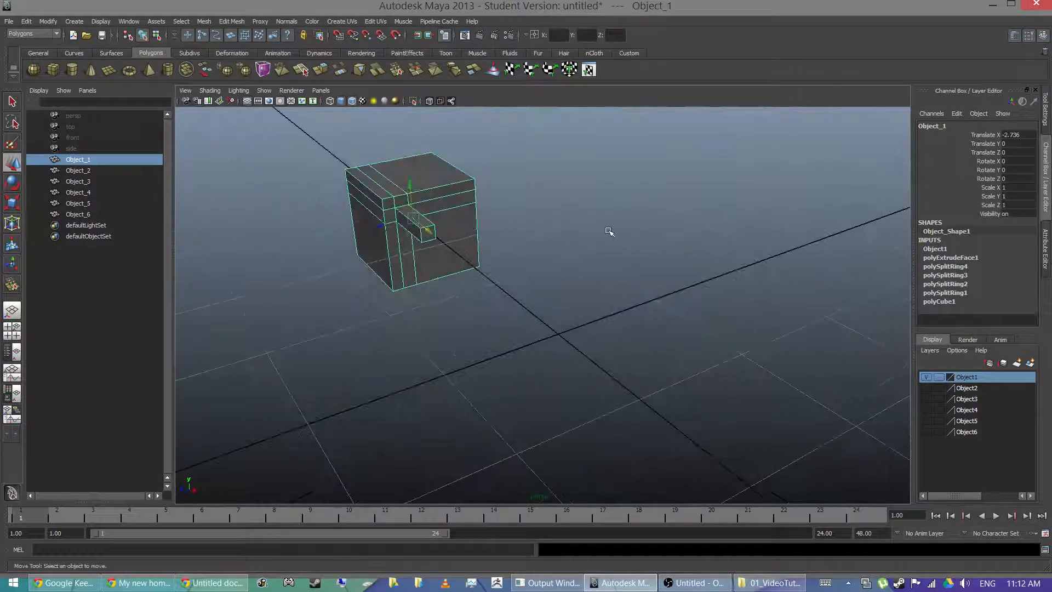
pyautogui.click(611, 230)
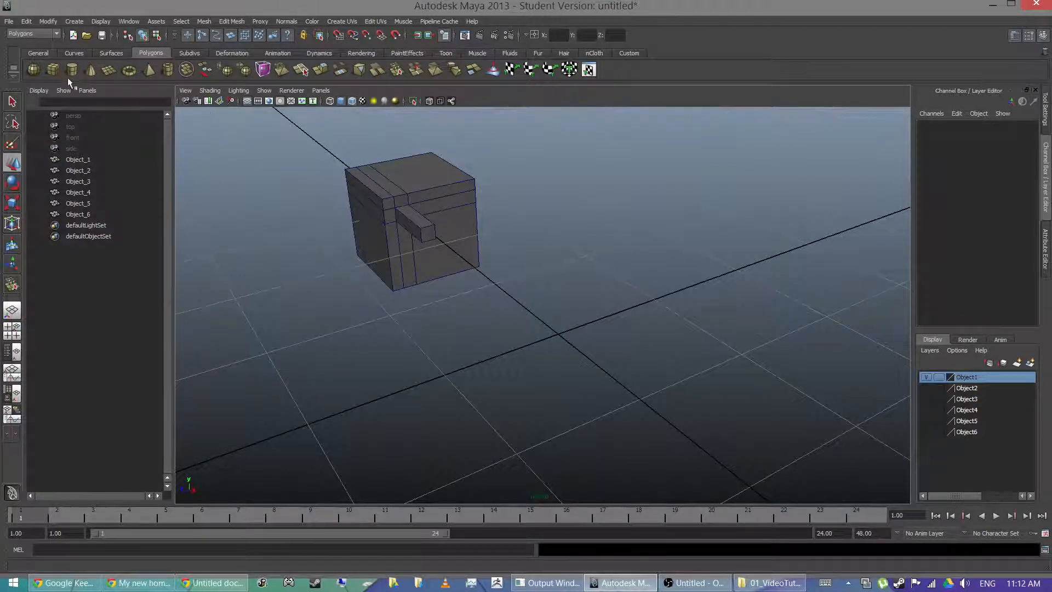
# Step: Turn Interactive Creation for polygon primitives on and back off
pyautogui.click(75, 22)
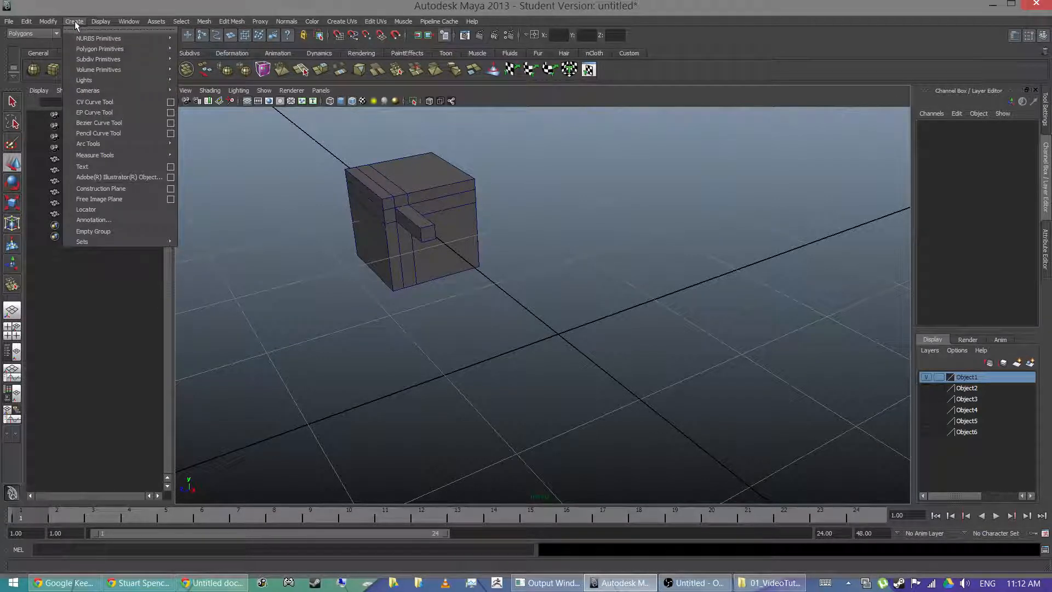
pyautogui.moveTo(91, 49)
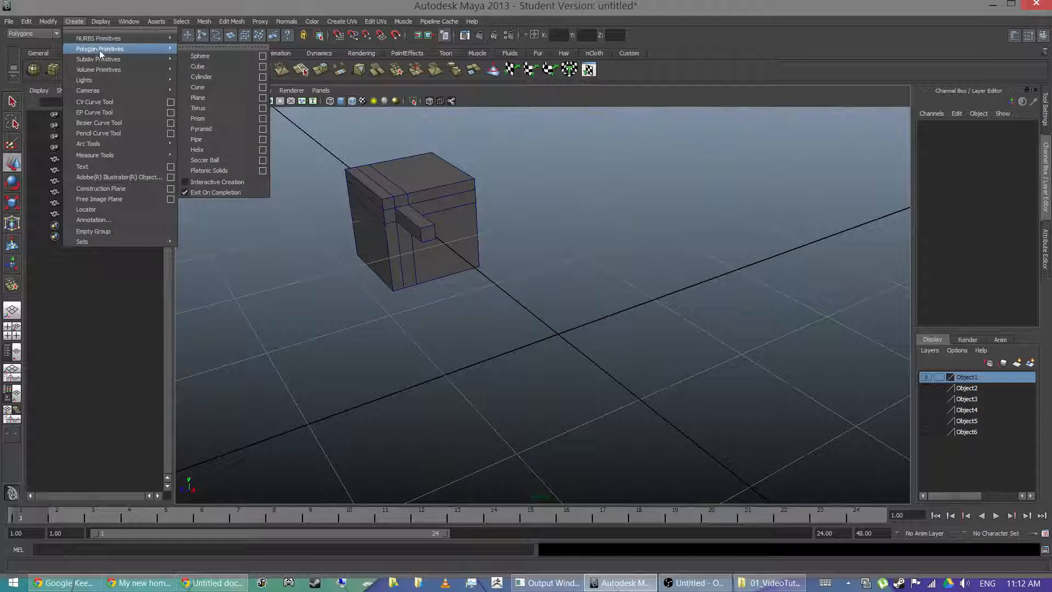
pyautogui.click(73, 22)
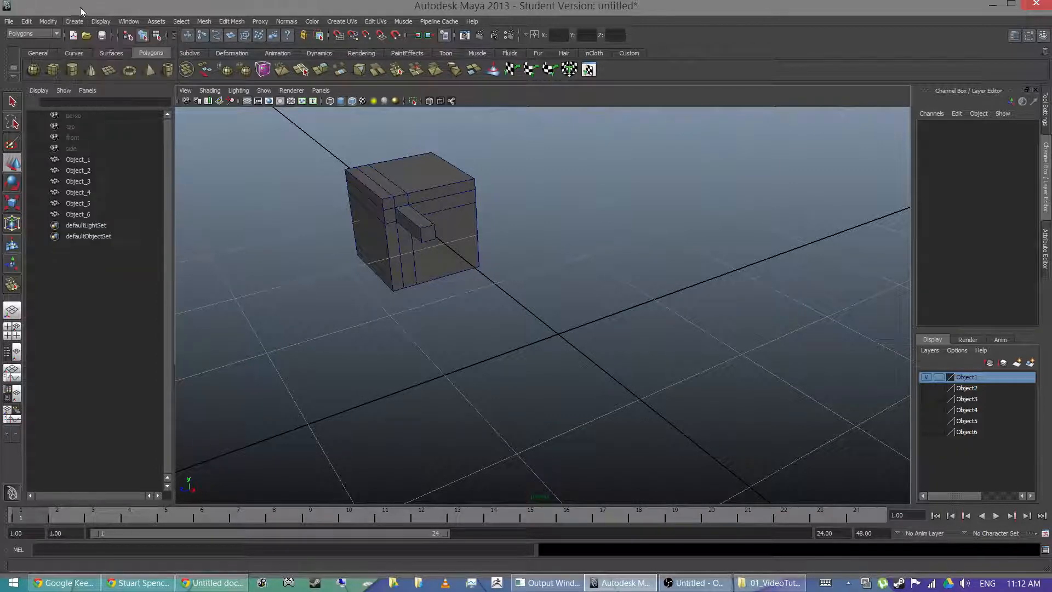
pyautogui.click(75, 21)
pyautogui.moveTo(87, 48)
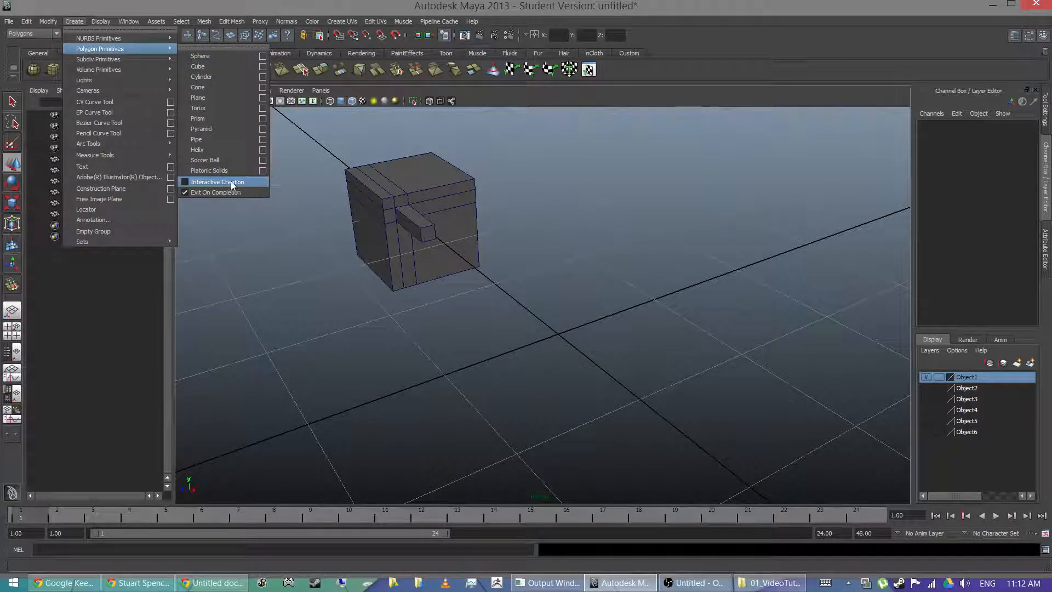
pyautogui.click(187, 183)
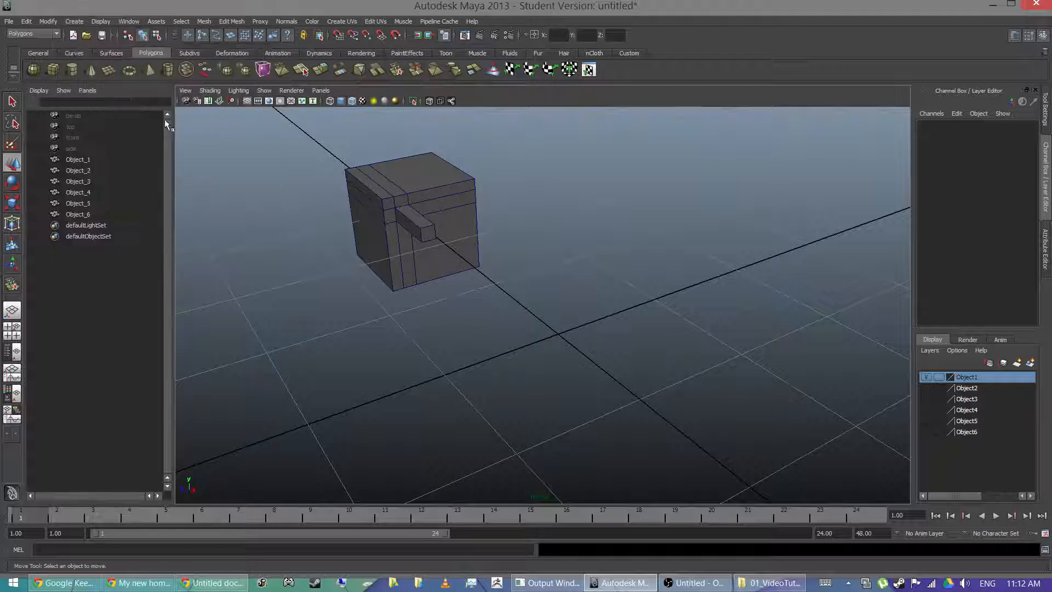
pyautogui.click(74, 22)
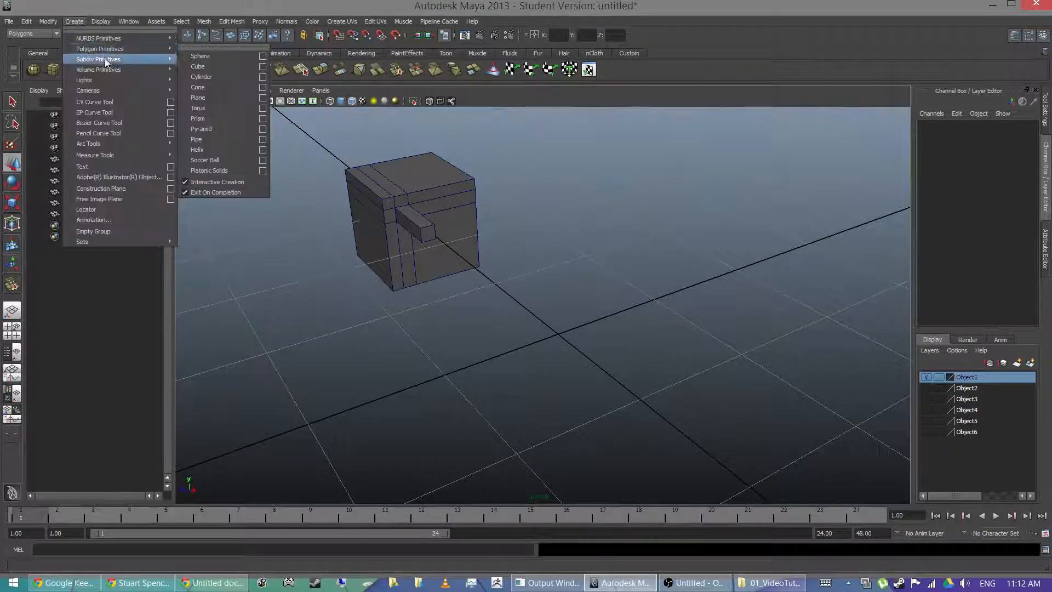
pyautogui.click(186, 182)
# Step: Create a polygon cube at the origin with Interactive Creation off, and deselect it
pyautogui.click(74, 22)
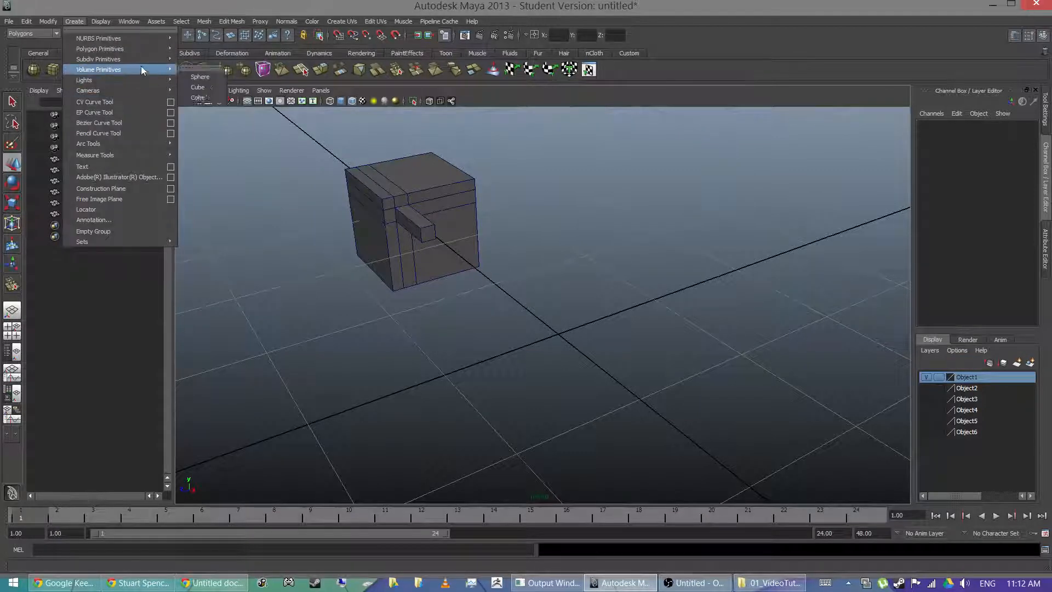
pyautogui.moveTo(145, 48)
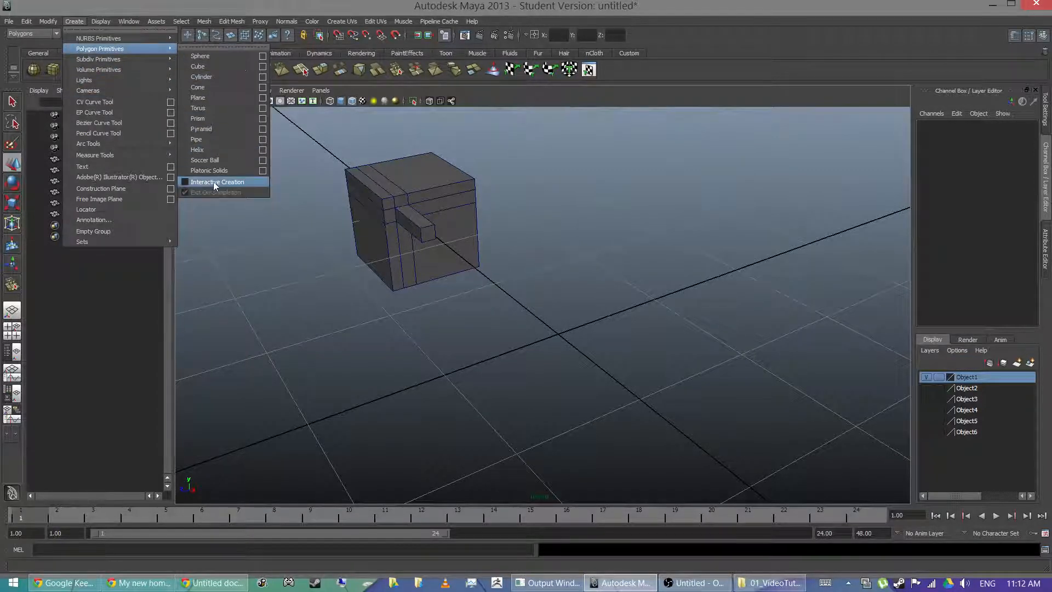
pyautogui.click(212, 67)
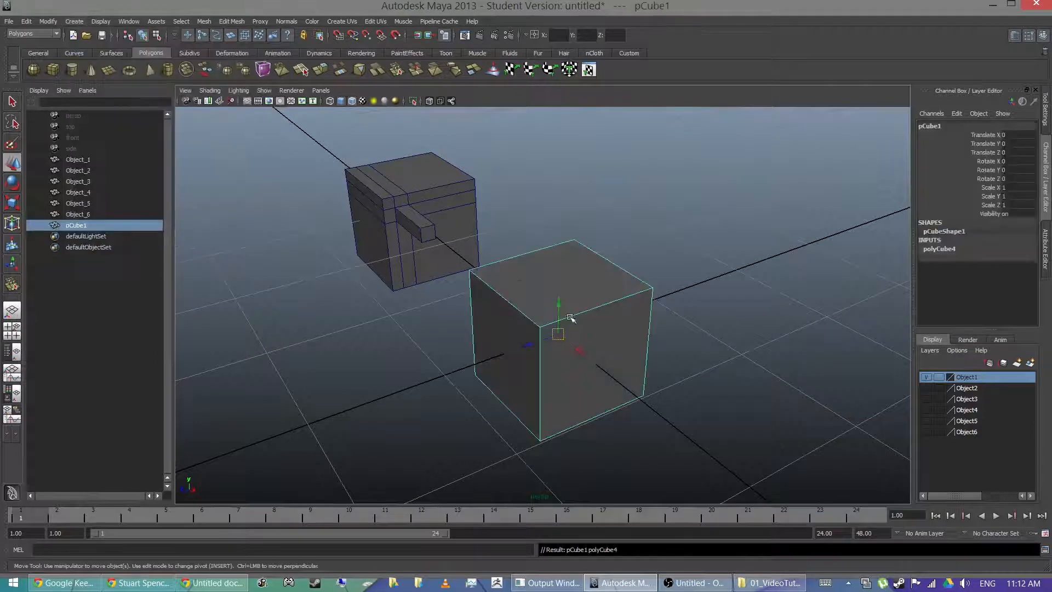
pyautogui.keyDown('alt'); pyautogui.moveTo(606, 313); pyautogui.dragTo(643, 252); pyautogui.keyUp('alt')
pyautogui.click(645, 290)
pyautogui.click(629, 252)
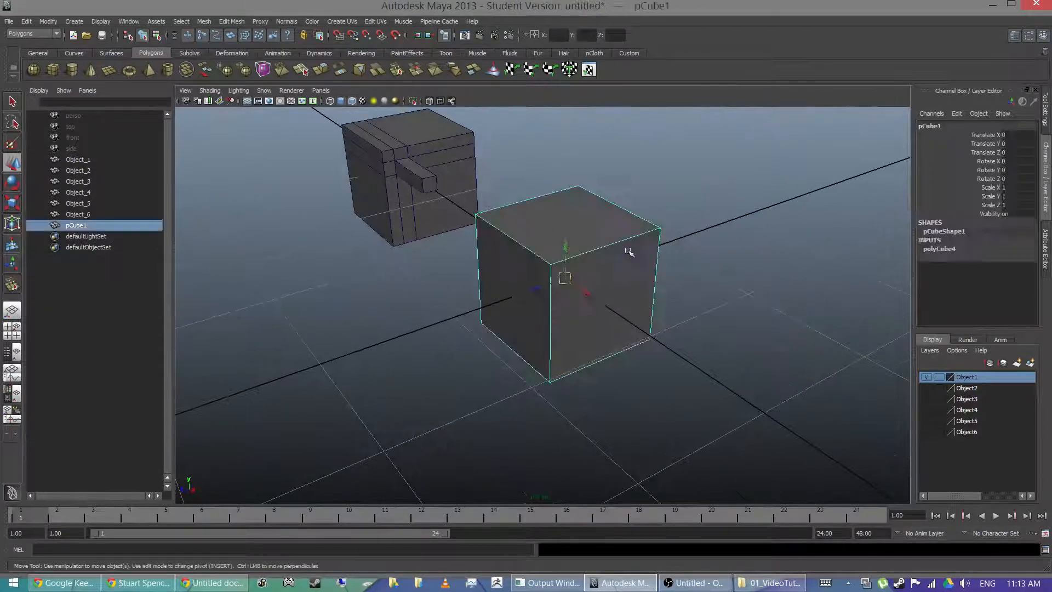
pyautogui.click(683, 216)
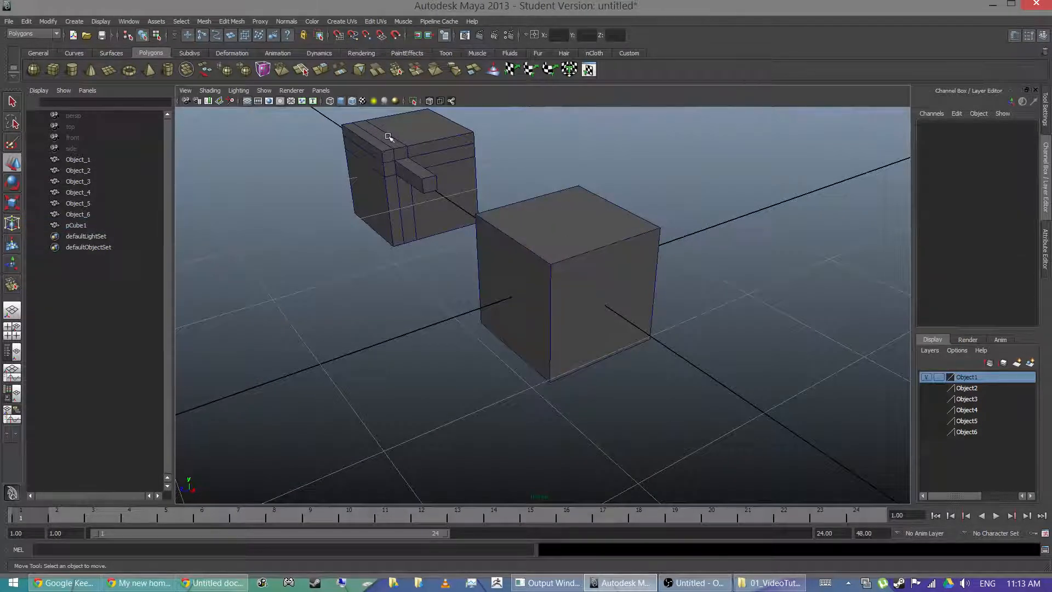
# Step: Select the new plain cube and choose the Polygons menu set for the mesh editing commands
pyautogui.keyDown('alt'); pyautogui.moveTo(413, 145); pyautogui.dragTo(463, 233); pyautogui.keyUp('alt')
pyautogui.scroll(-4, 465, 276)
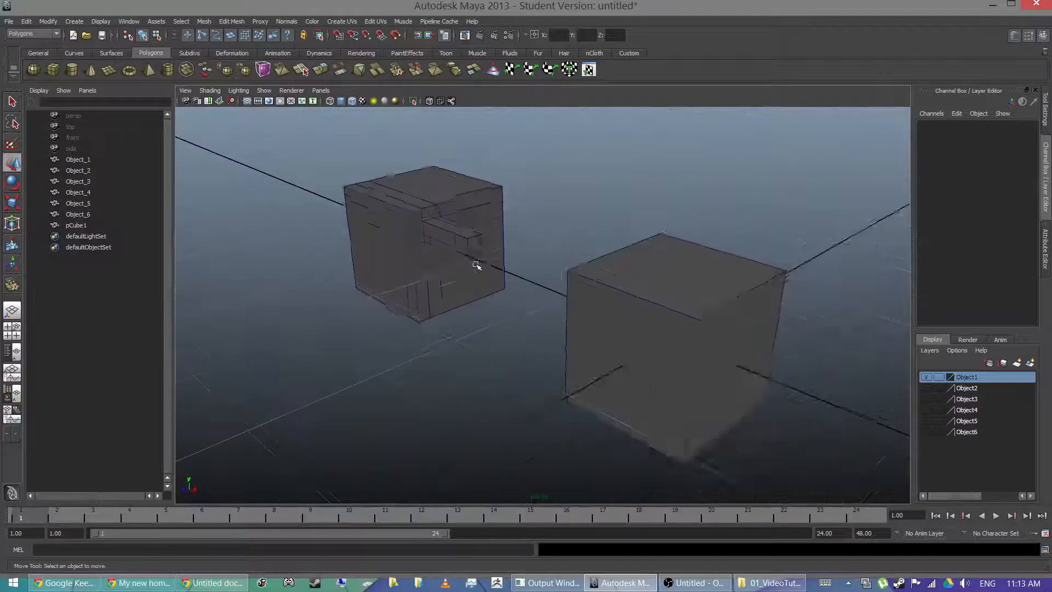
pyautogui.keyDown('alt'); pyautogui.moveTo(477, 265); pyautogui.dragTo(442, 273, button='middle'); pyautogui.keyUp('alt')
pyautogui.keyDown('alt'); pyautogui.moveTo(442, 273); pyautogui.dragTo(434, 270); pyautogui.keyUp('alt')
pyautogui.click(576, 270)
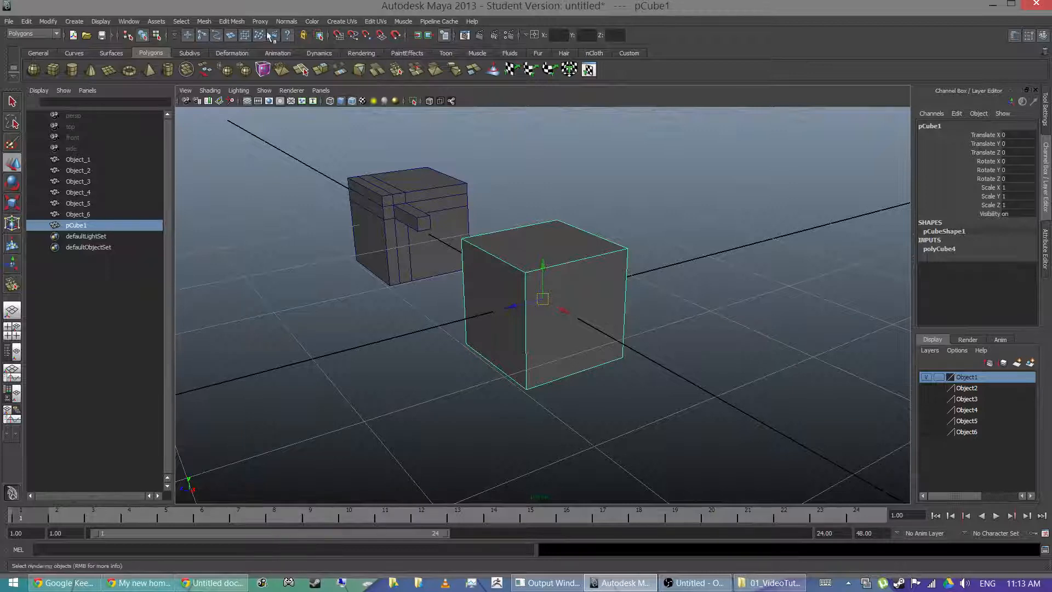
pyautogui.click(232, 22)
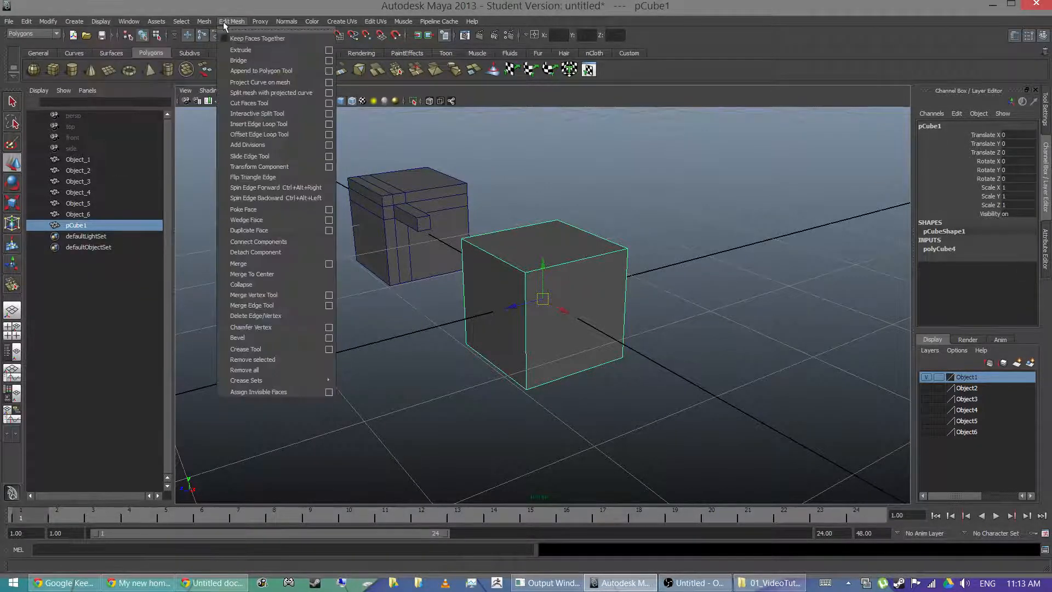
pyautogui.click(222, 21)
pyautogui.click(34, 34)
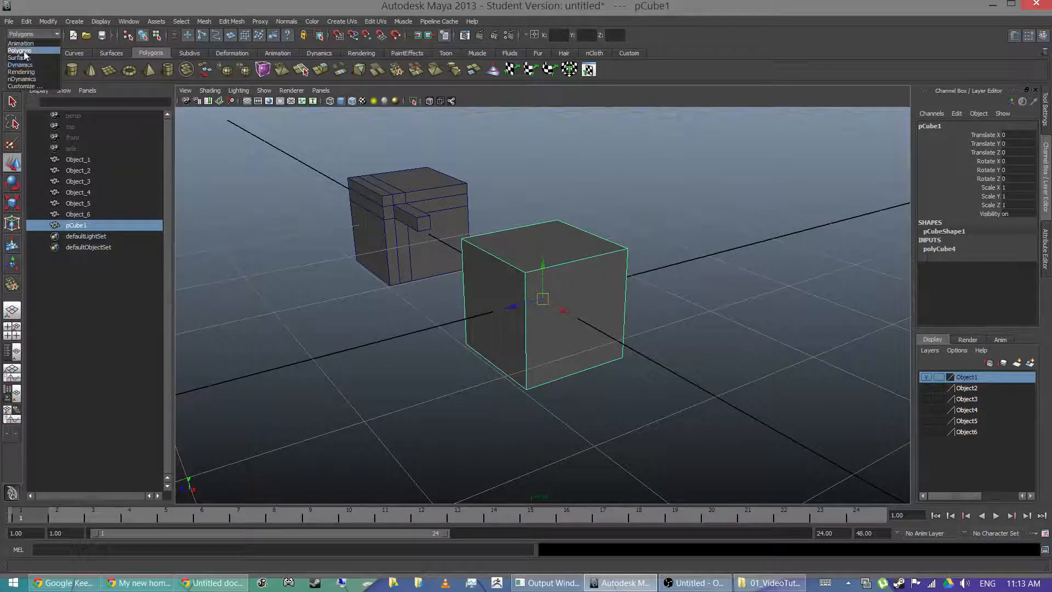
pyautogui.click(25, 52)
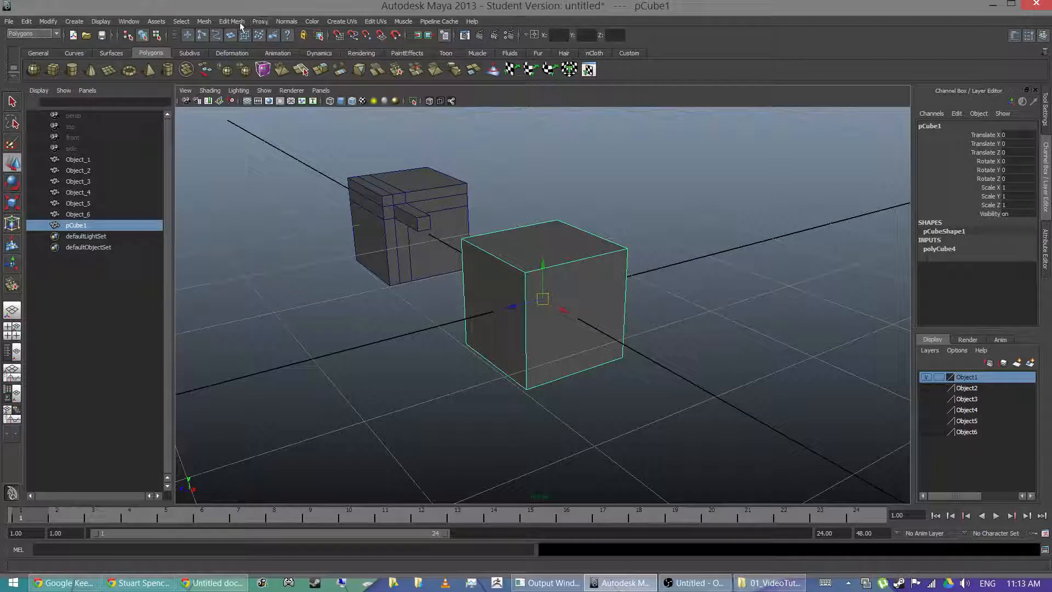
# Step: Add shortcuts for the Insert Edge Loop Tool to the Custom shelf
pyautogui.click(630, 53)
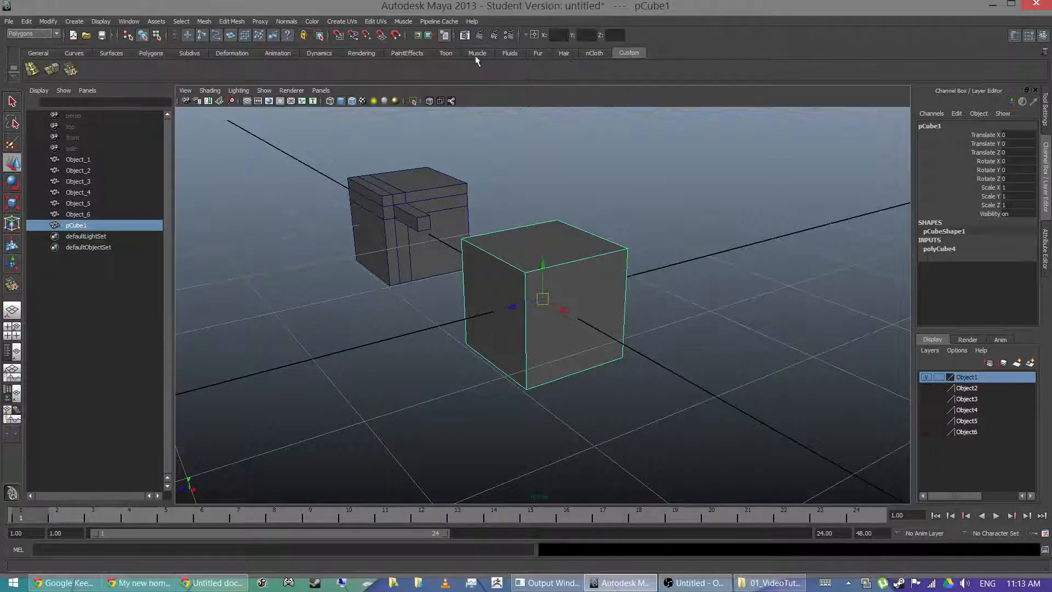
pyautogui.click(232, 22)
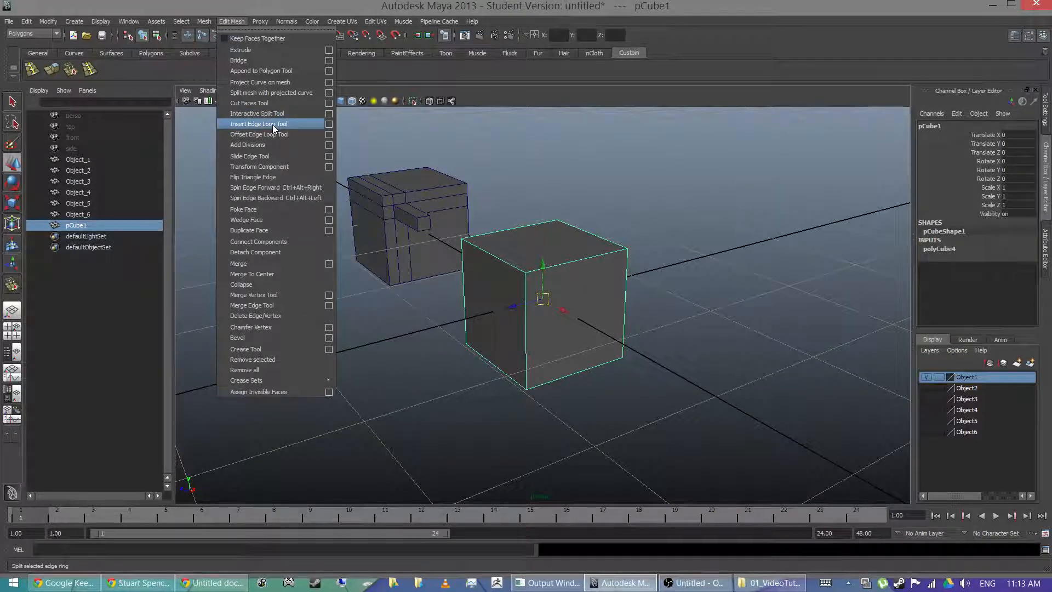
pyautogui.click(139, 73)
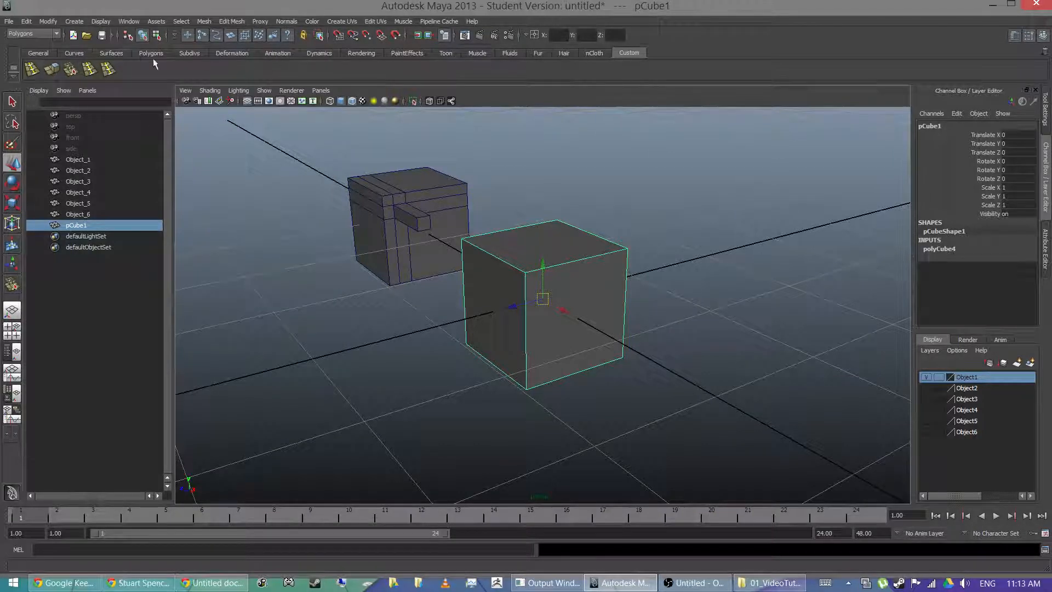
# Step: Look through the tools on the Surfaces, Polygons, Subdivs, Deformation and Animation shelves
pyautogui.click(104, 54)
pyautogui.click(151, 54)
pyautogui.click(189, 53)
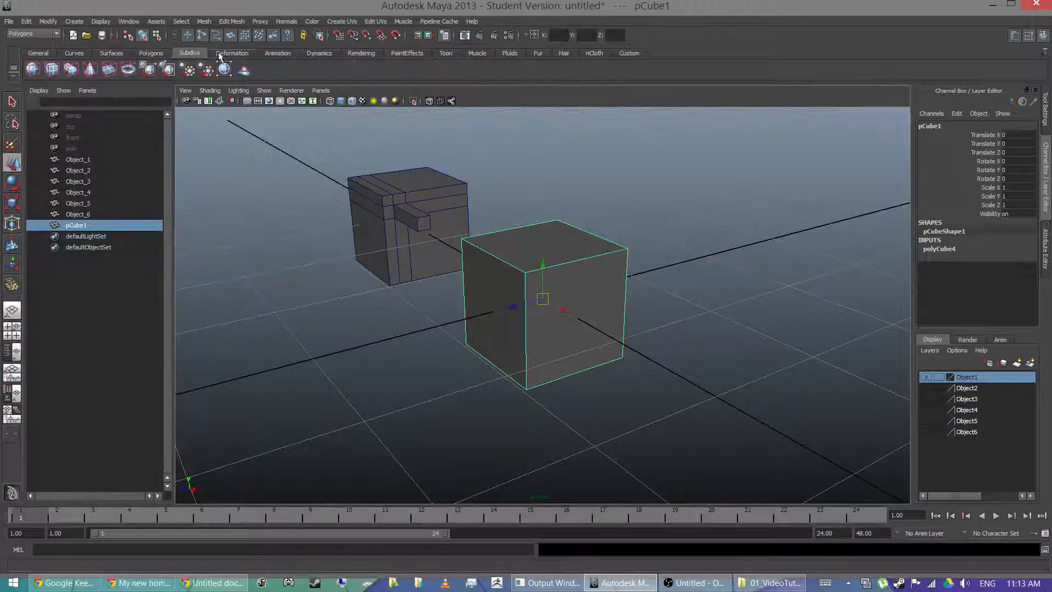
pyautogui.click(232, 54)
pyautogui.click(277, 53)
# Step: Return to the Custom shelf and delete two surplus Insert Edge Loop Tool shortcuts from it
pyautogui.click(629, 53)
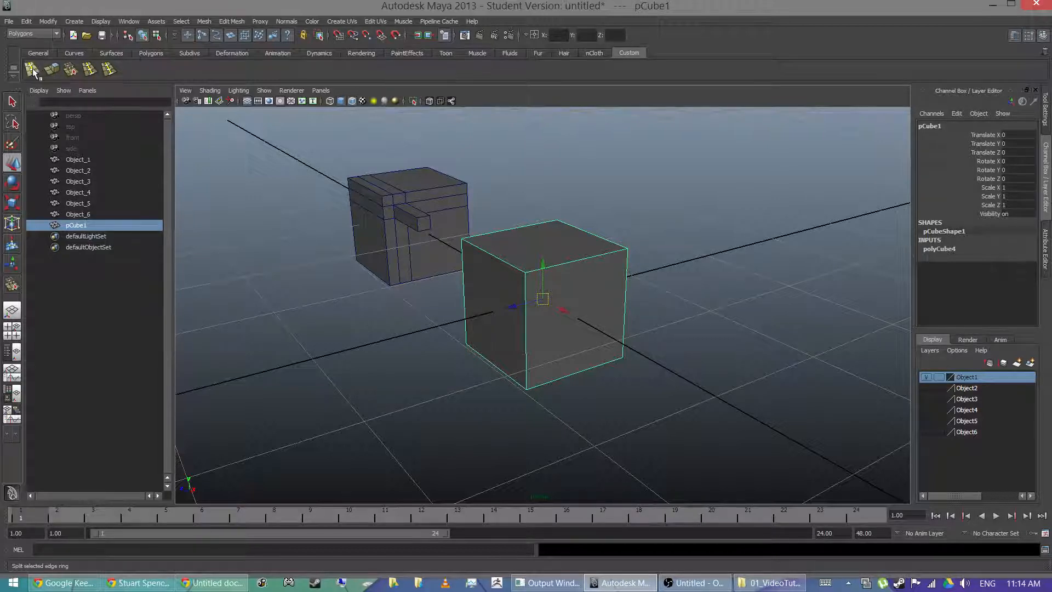
pyautogui.moveTo(32, 71); pyautogui.dragTo(1045, 53, button='middle')
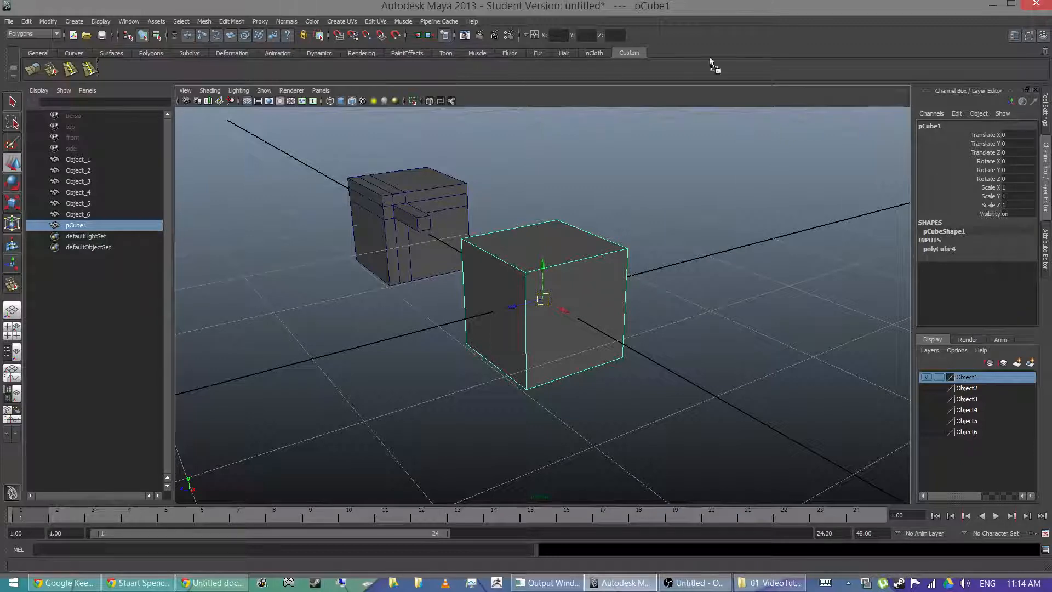
pyautogui.moveTo(1029, 46); pyautogui.dragTo(1044, 54, button='middle')
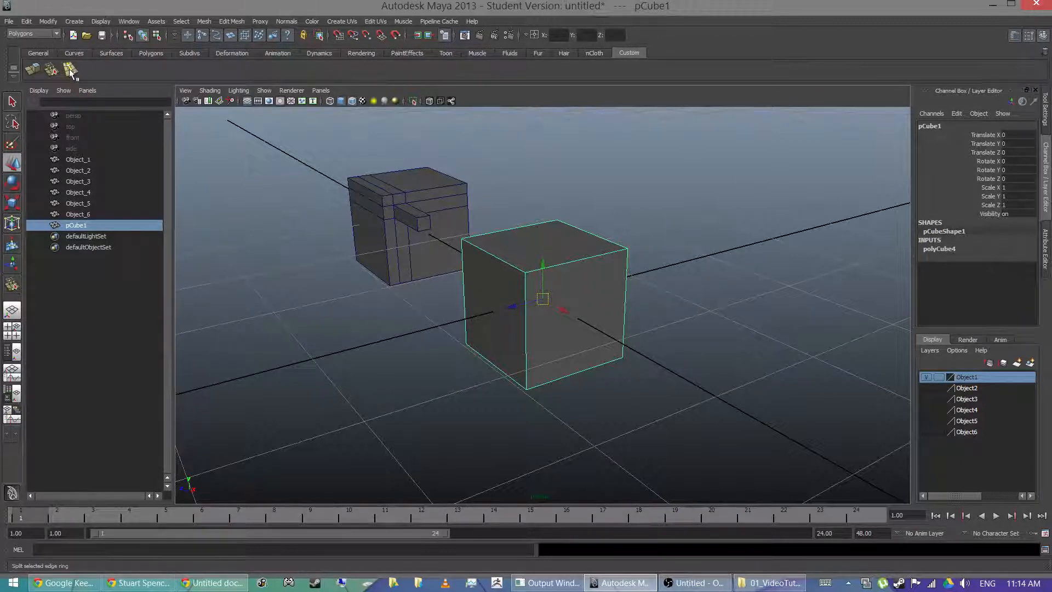
# Step: Activate the Insert Edge Loop Tool for the new cube
pyautogui.click(234, 21)
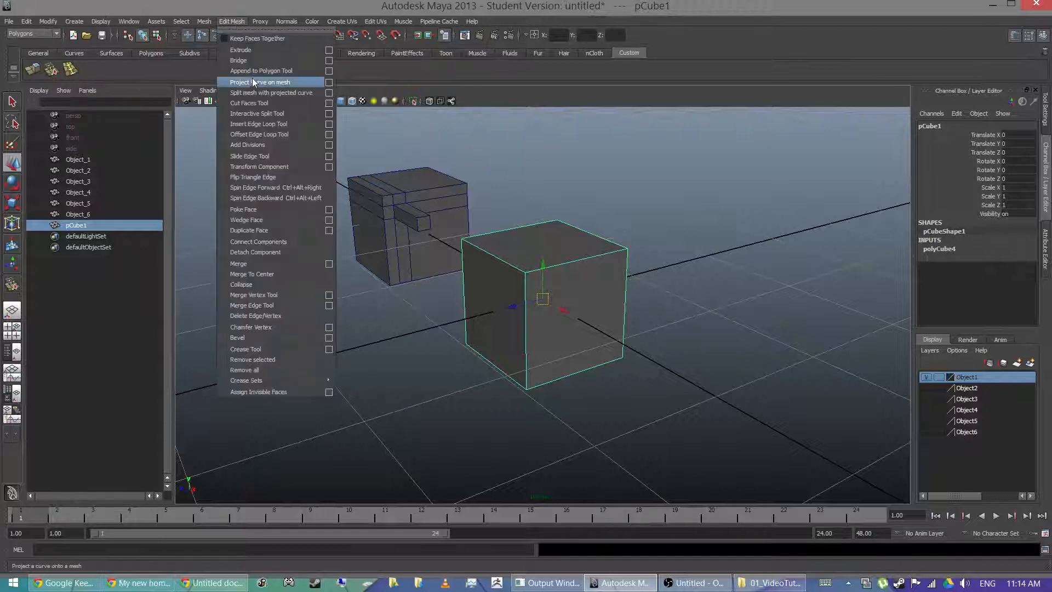
pyautogui.click(252, 124)
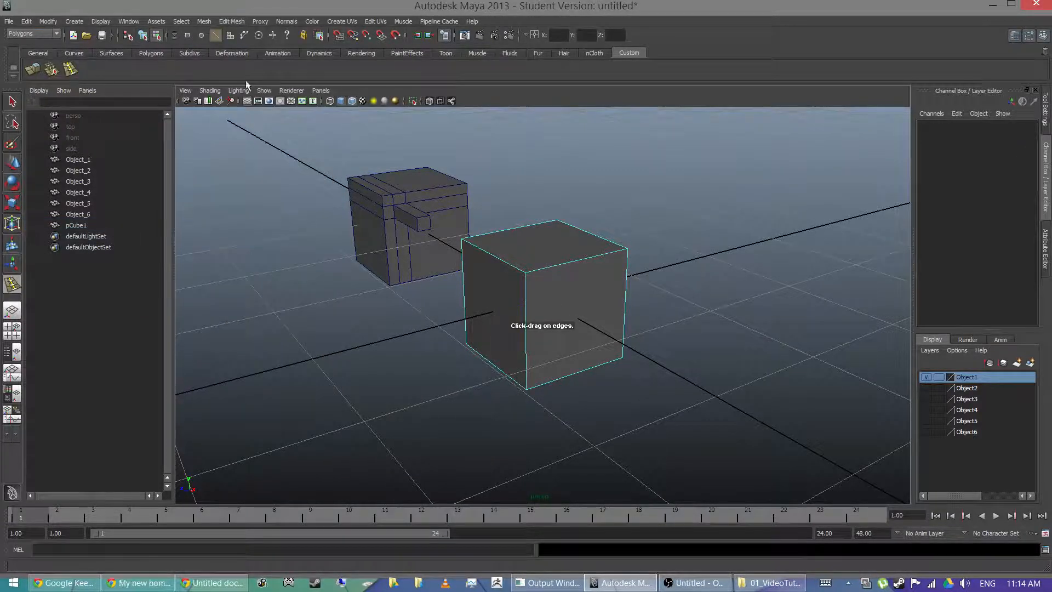
pyautogui.keyDown('alt'); pyautogui.moveTo(552, 263); pyautogui.dragTo(572, 278); pyautogui.keyUp('alt')
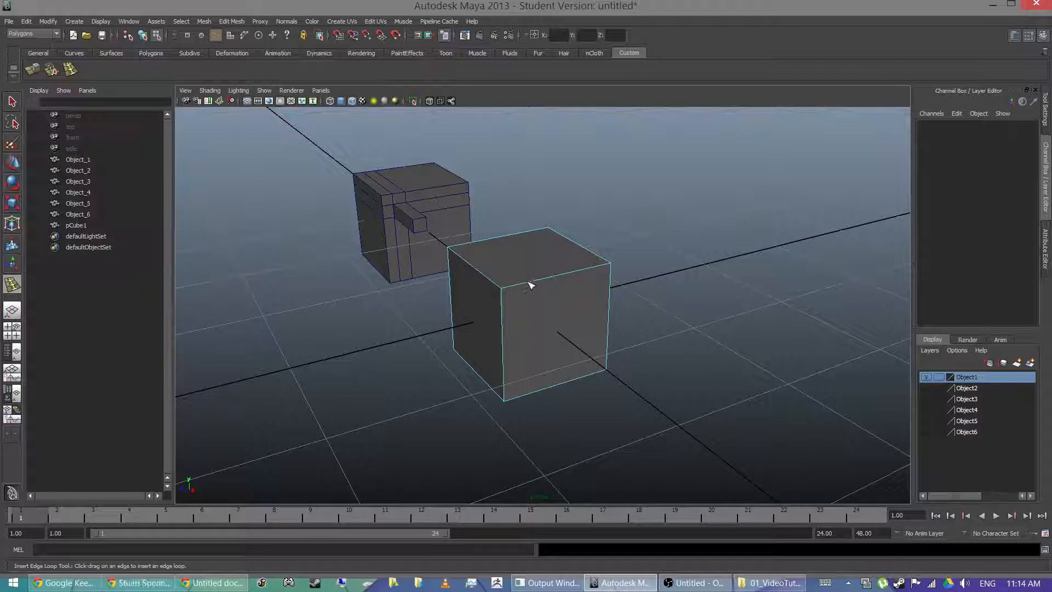
# Step: Try inserting a vertical edge loop through the middle of the cube's front face, and undo each attempt
pyautogui.moveTo(561, 280); pyautogui.dragTo(535, 299)
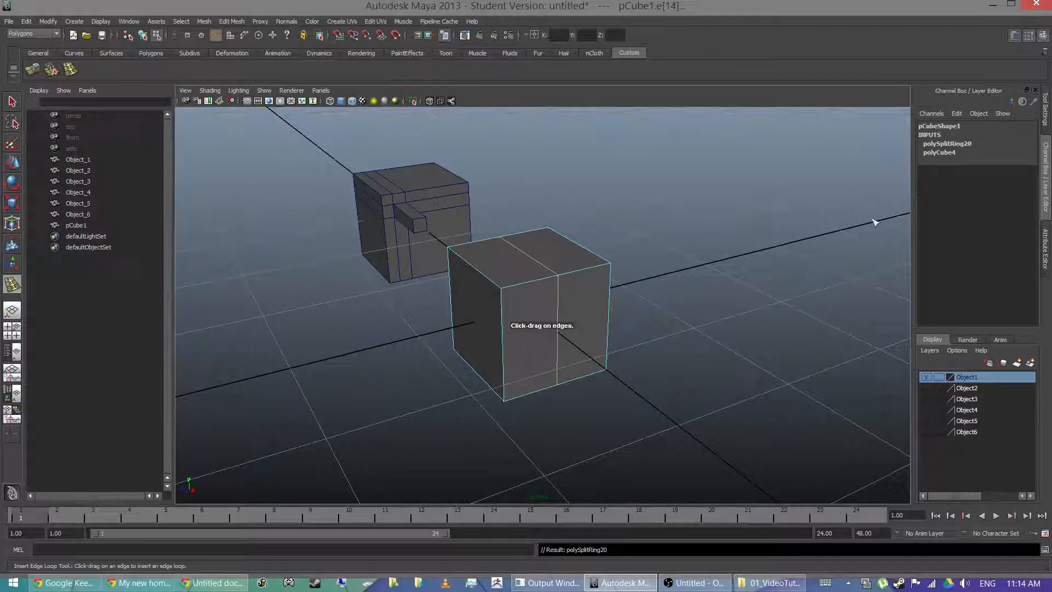
pyautogui.hotkey('ctrl', 'z')
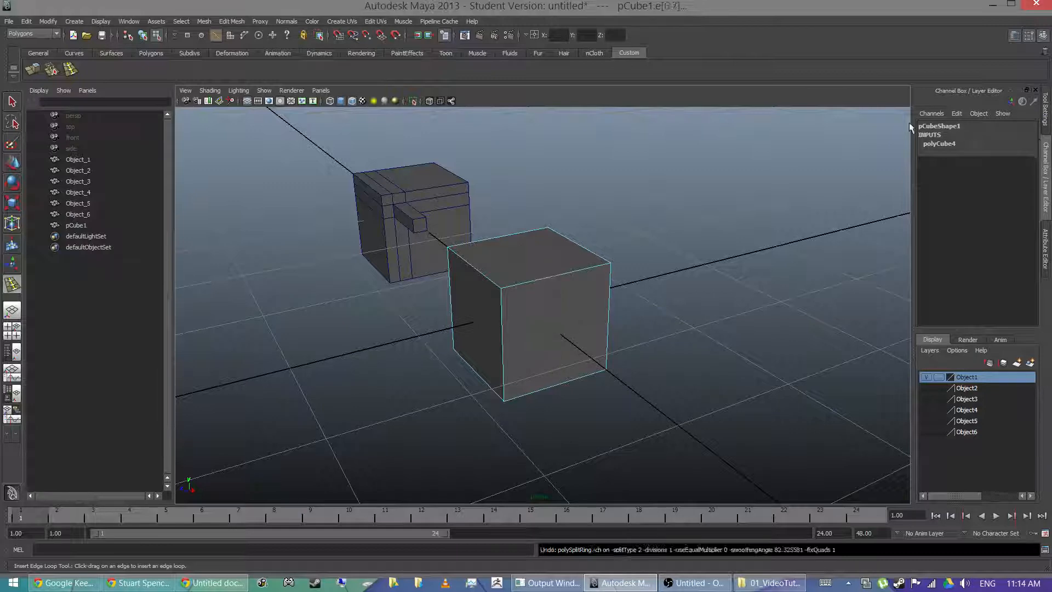
pyautogui.moveTo(557, 282); pyautogui.dragTo(558, 275)
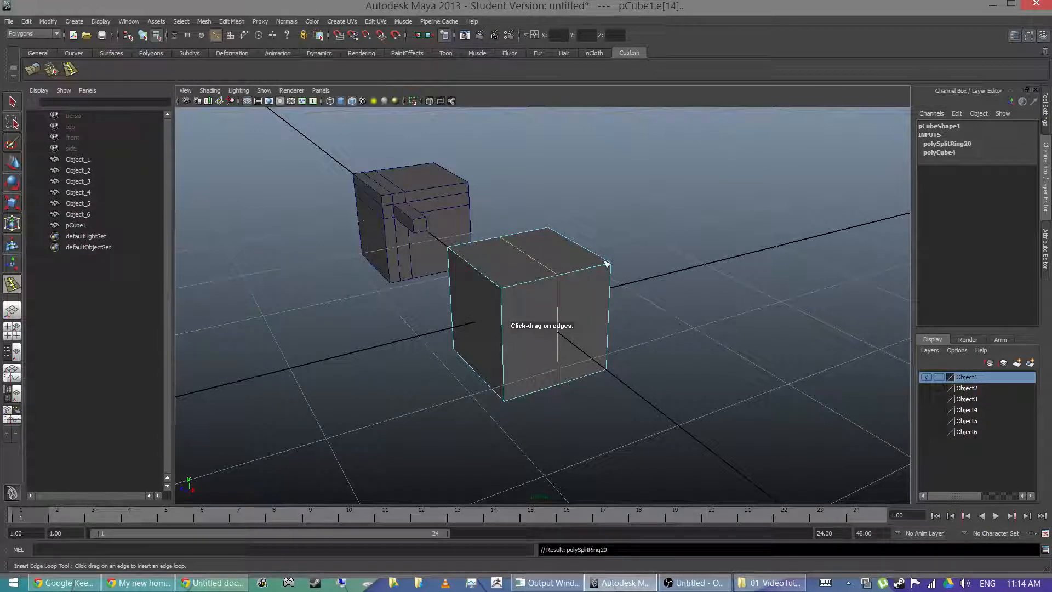
pyautogui.hotkey('ctrl', 'z')
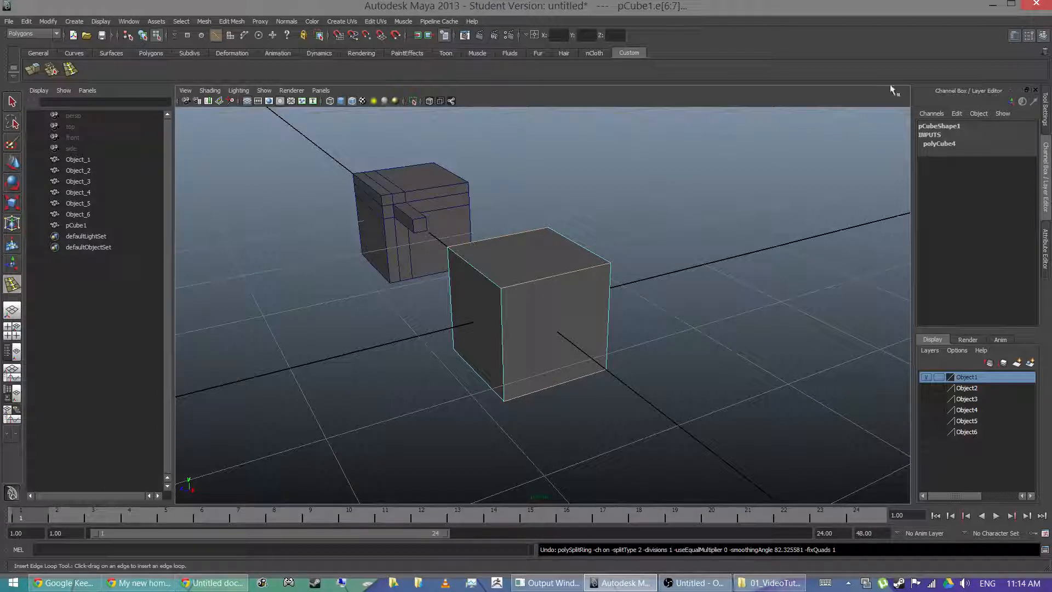
# Step: Show the Insert Edge Loop Tool's settings and set Maintain position to Relative distance from edge
pyautogui.click(1030, 36)
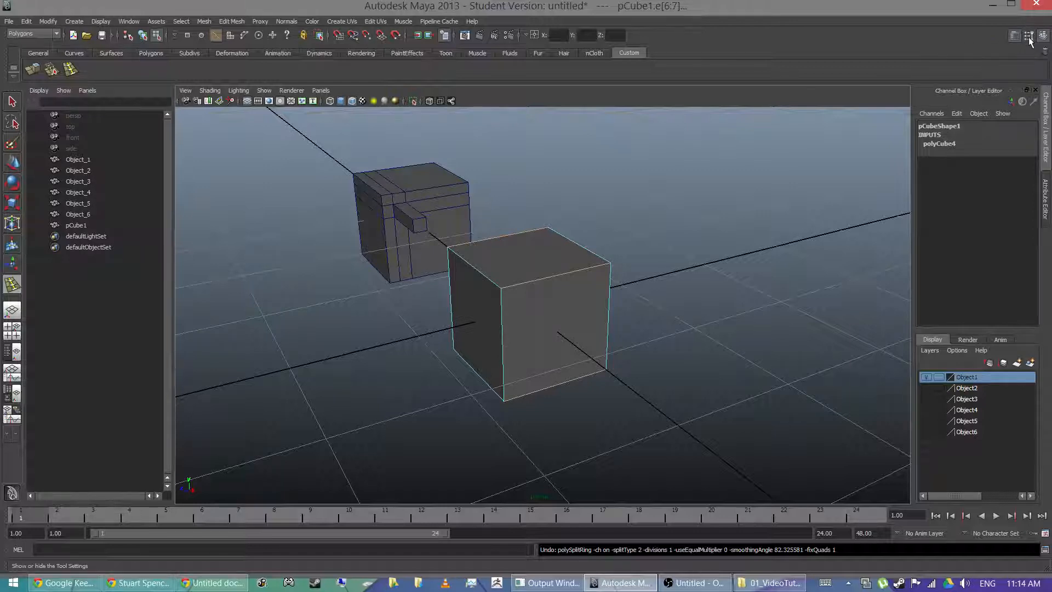
pyautogui.click(1029, 36)
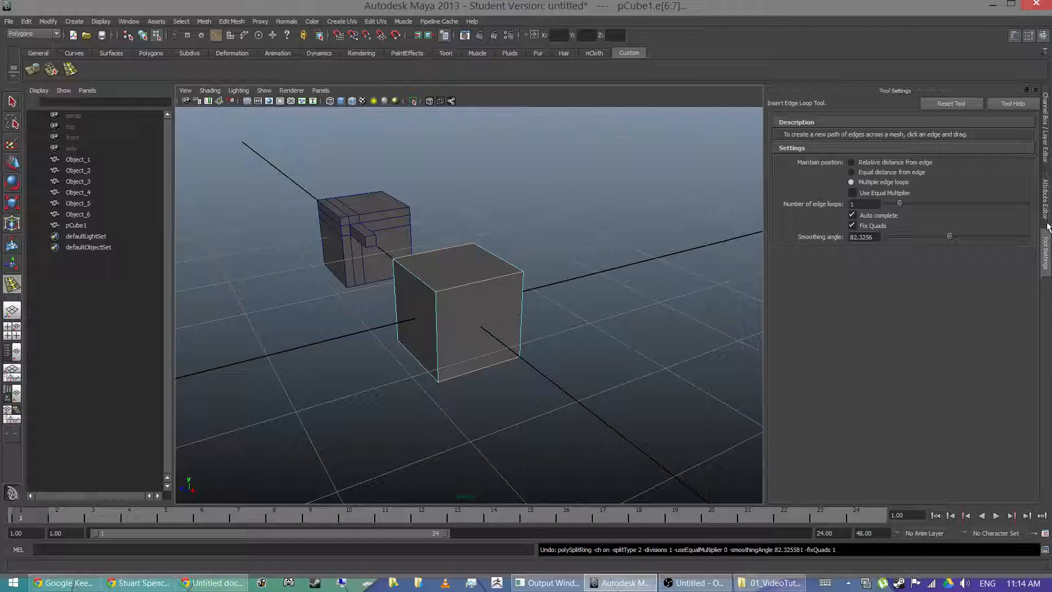
pyautogui.hotkey('ctrl', 'a')
pyautogui.click(1046, 203)
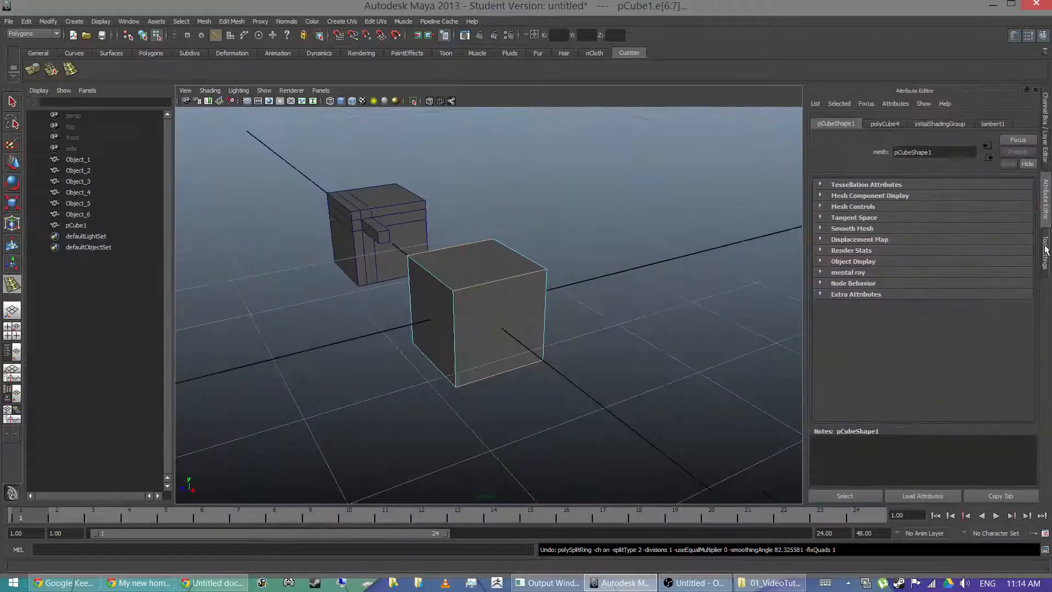
pyautogui.click(1046, 132)
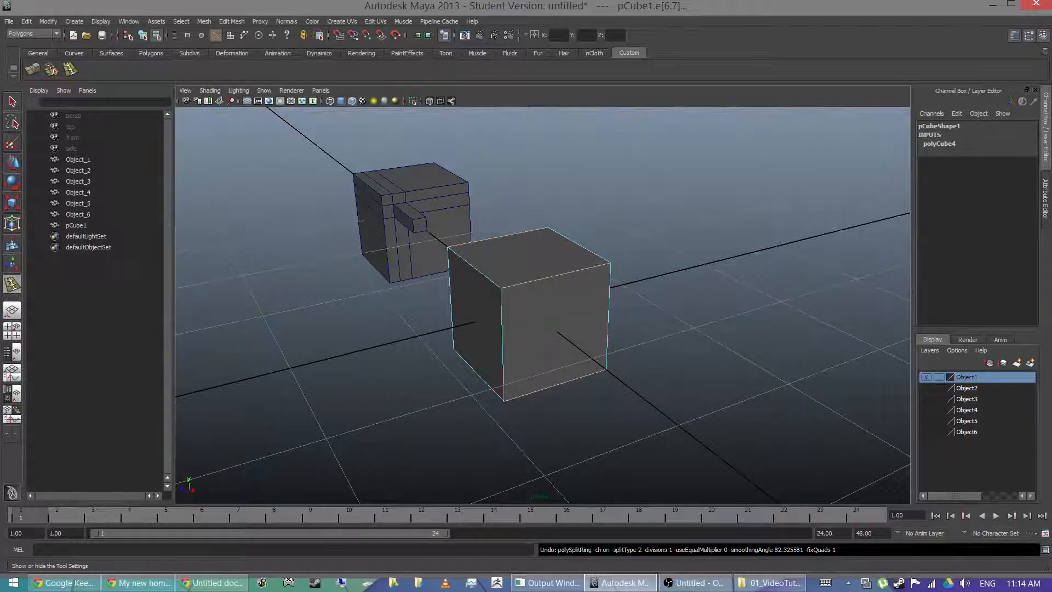
pyautogui.click(1046, 252)
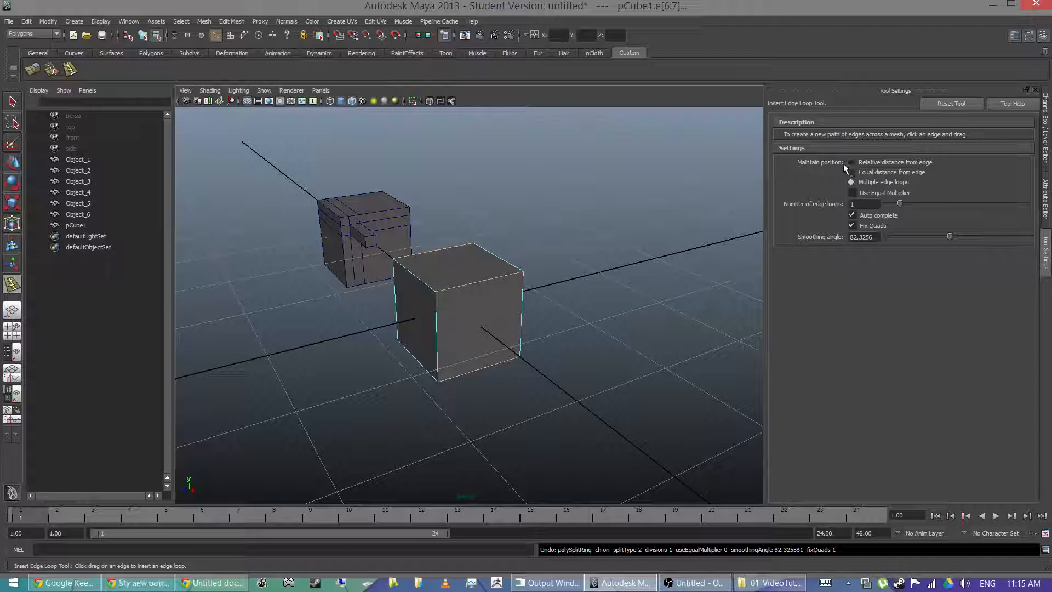
pyautogui.click(895, 163)
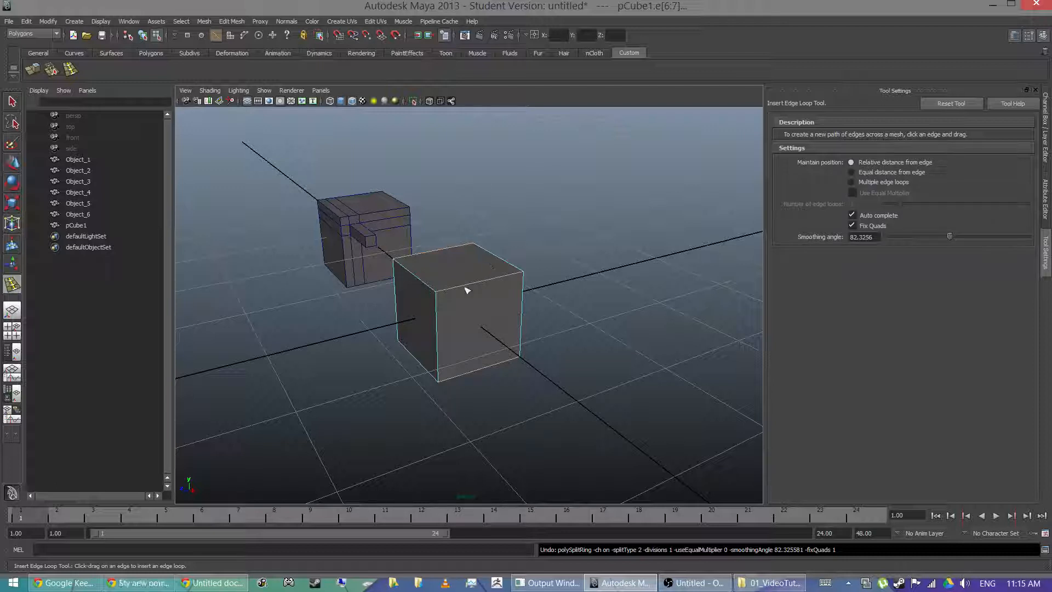
# Step: Try placing a vertical edge loop close to the cube's near vertical corner, and undo it
pyautogui.moveTo(472, 283); pyautogui.dragTo(445, 290)
pyautogui.hotkey('ctrl', 'z')
pyautogui.hotkey('ctrl', 'z')
# Step: Insert two vertical edge loops near the cube's near corner and one horizontal loop just below its top, matching the reference
pyautogui.scroll(4, 526, 282)
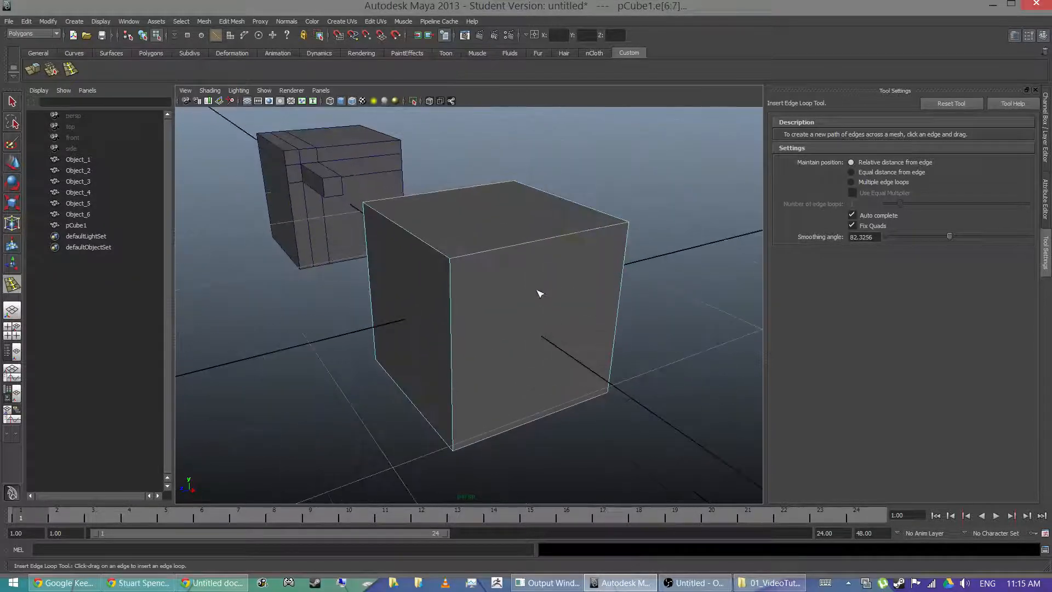
pyautogui.moveTo(535, 241); pyautogui.dragTo(480, 253)
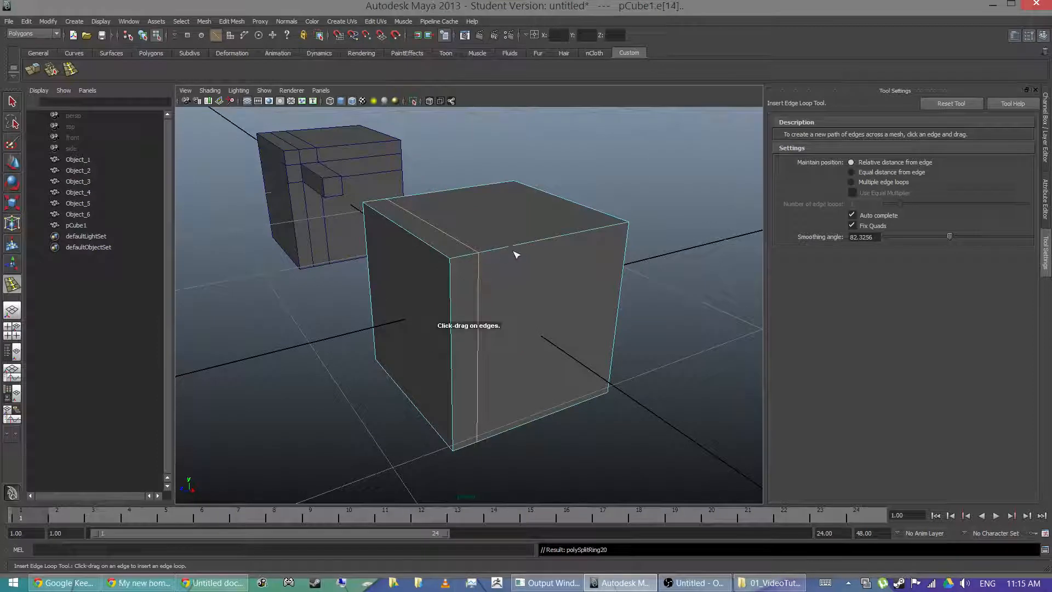
pyautogui.moveTo(579, 235); pyautogui.dragTo(506, 248)
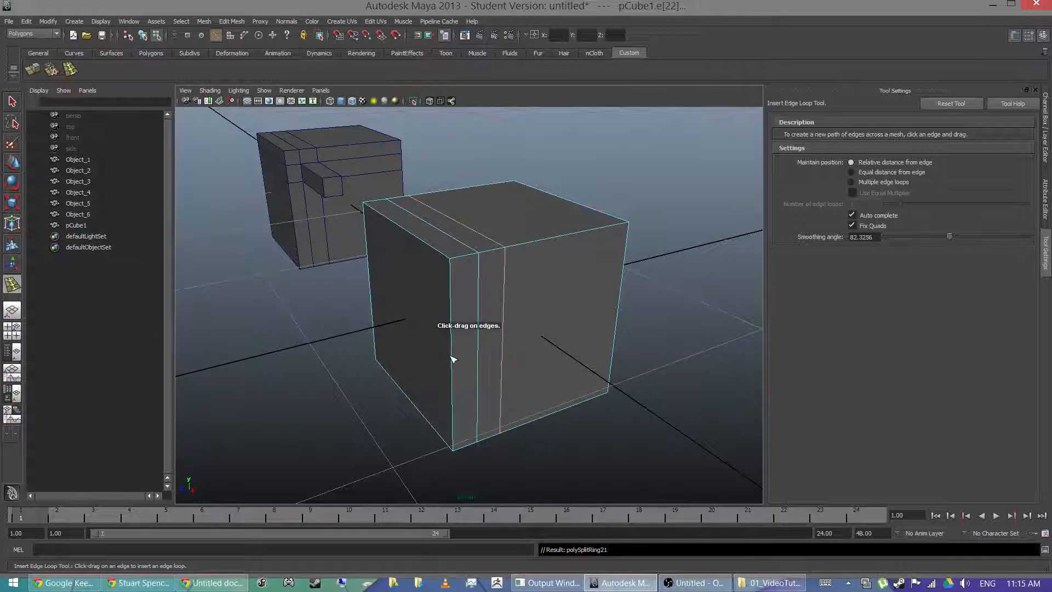
pyautogui.moveTo(453, 301); pyautogui.dragTo(447, 290)
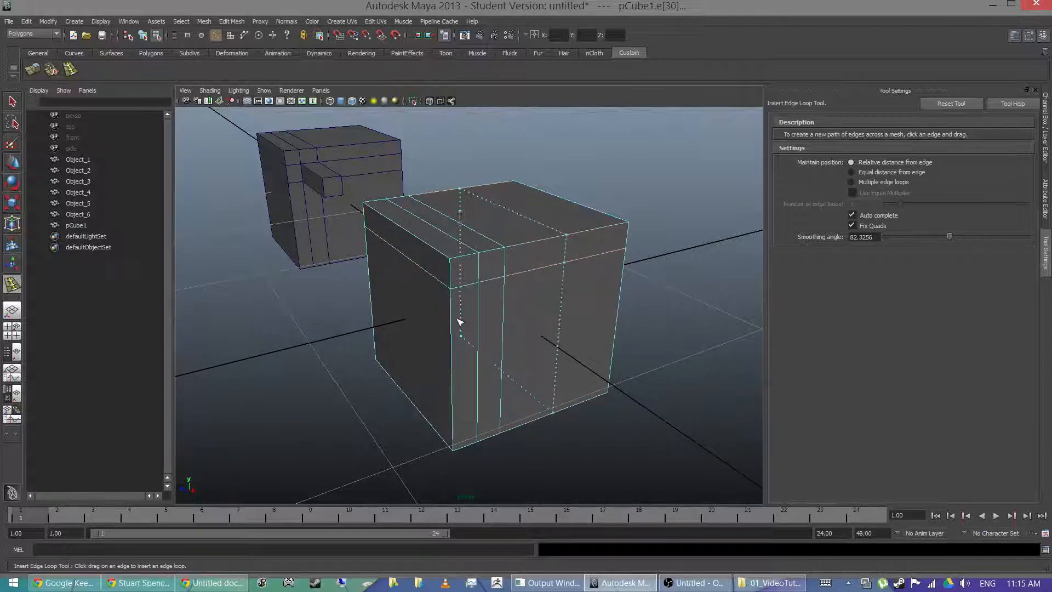
pyautogui.hotkey('ctrl', 'z')
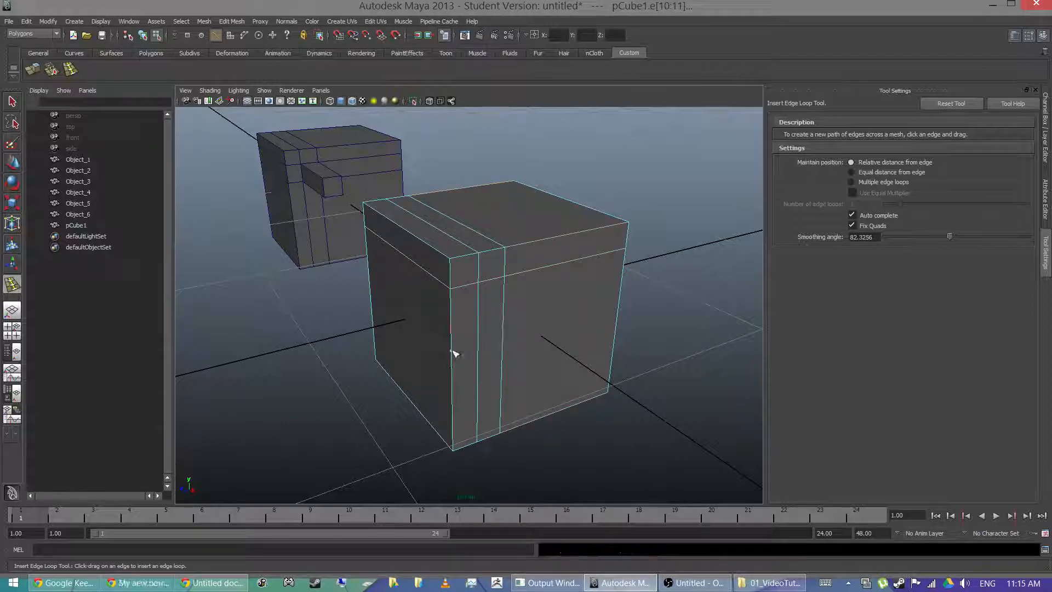
# Step: Try a second horizontal edge loop below the first and a vertical loop near the cube's far side, undoing the attempts
pyautogui.keyDown('alt'); pyautogui.moveTo(469, 317); pyautogui.dragTo(439, 300); pyautogui.keyUp('alt')
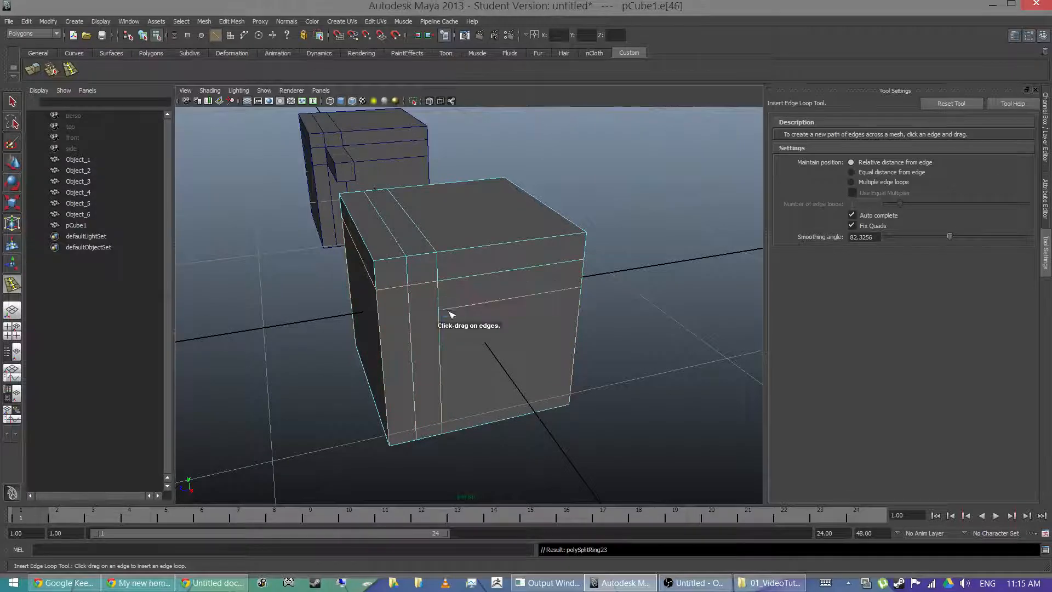
pyautogui.hotkey('ctrl', 'z')
pyautogui.keyDown('alt'); pyautogui.moveTo(496, 280); pyautogui.dragTo(505, 307); pyautogui.keyUp('alt')
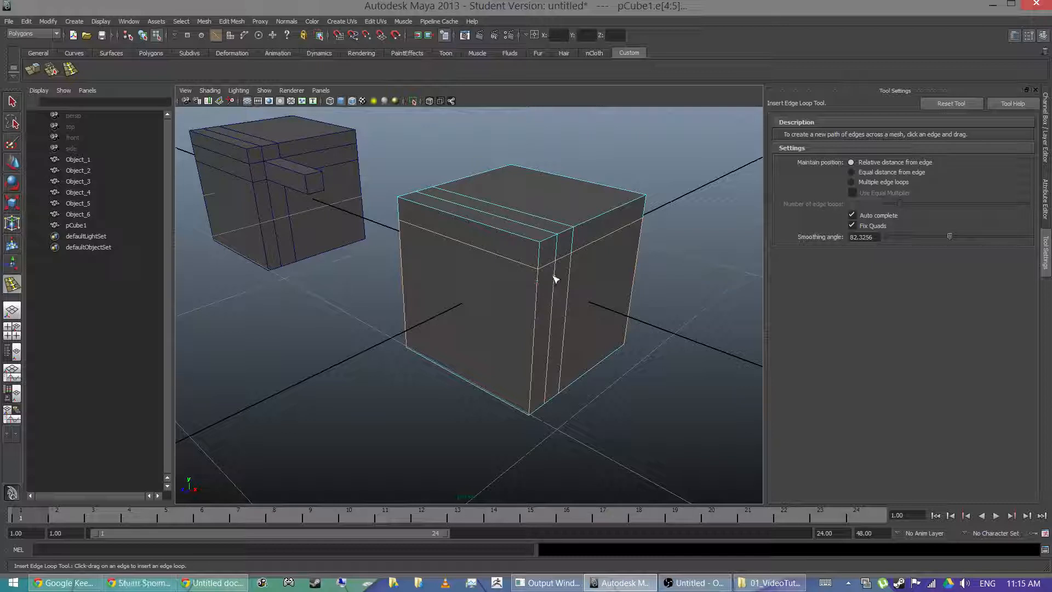
pyautogui.click(557, 293)
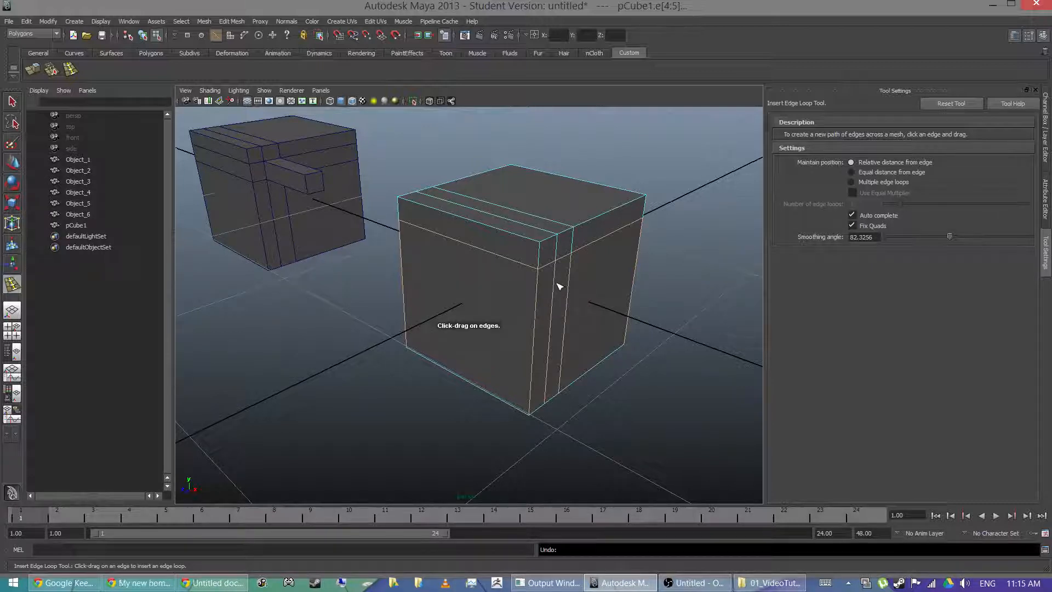
pyautogui.rightClick(556, 284)
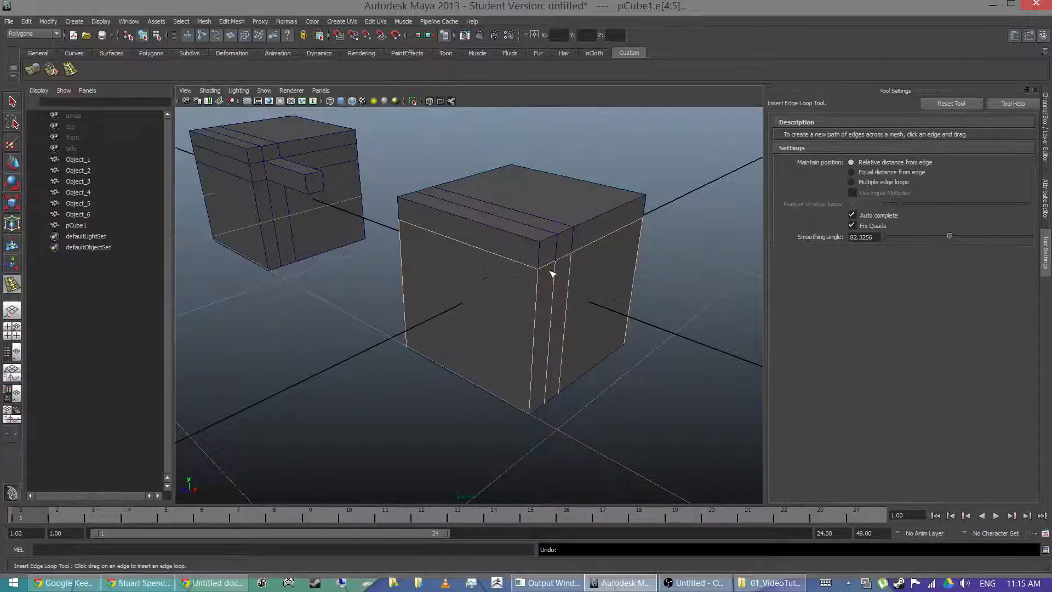
pyautogui.keyDown('alt'); pyautogui.moveTo(564, 286); pyautogui.dragTo(511, 275); pyautogui.keyUp('alt')
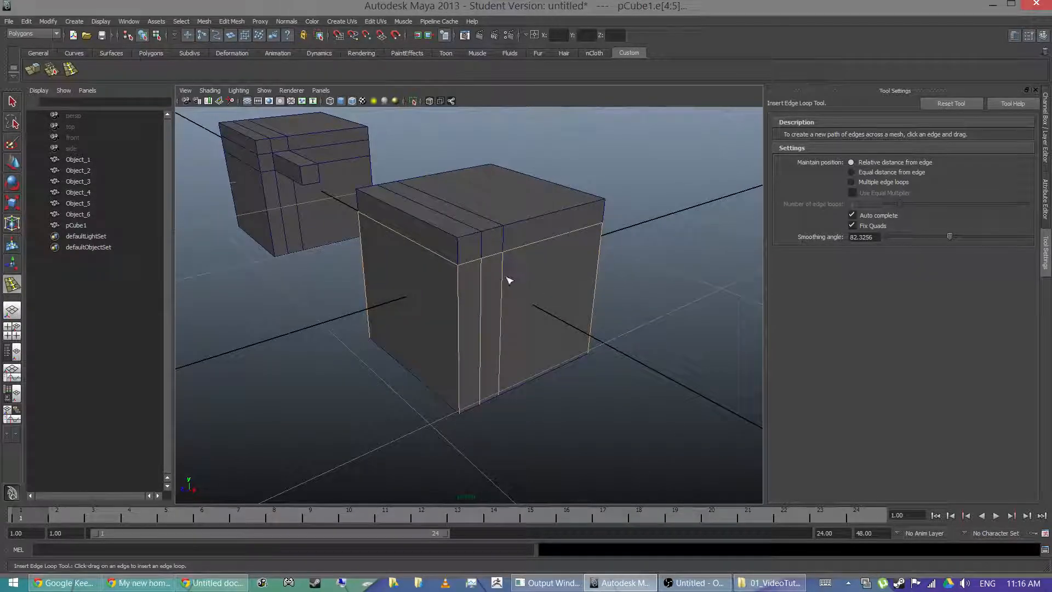
pyautogui.hotkey('ctrl', 'z')
pyautogui.hotkey('ctrl', 'z')
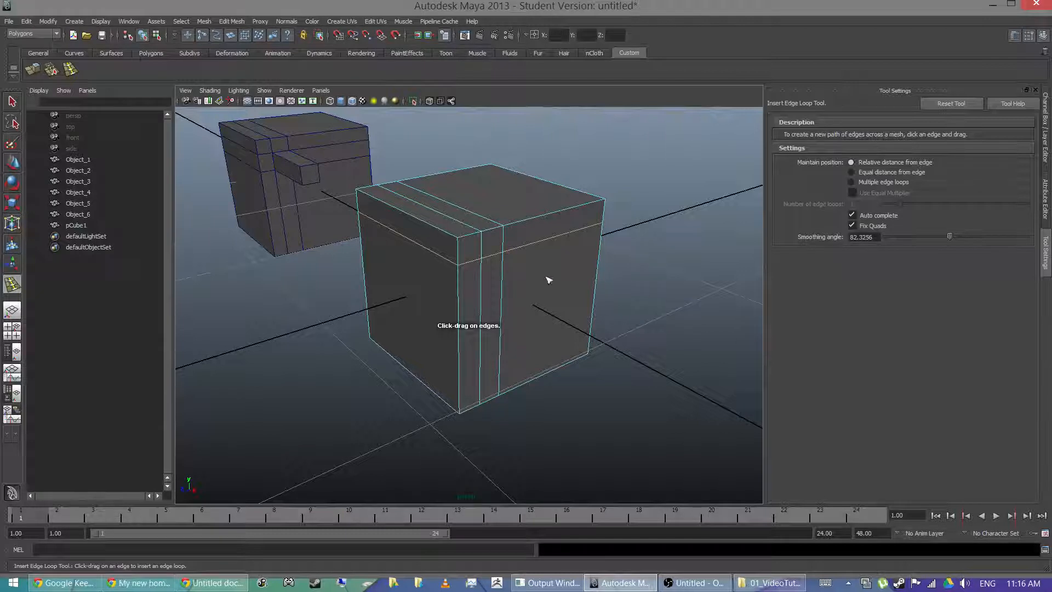
pyautogui.hotkey('ctrl', 'z')
pyautogui.moveTo(587, 230); pyautogui.dragTo(582, 236)
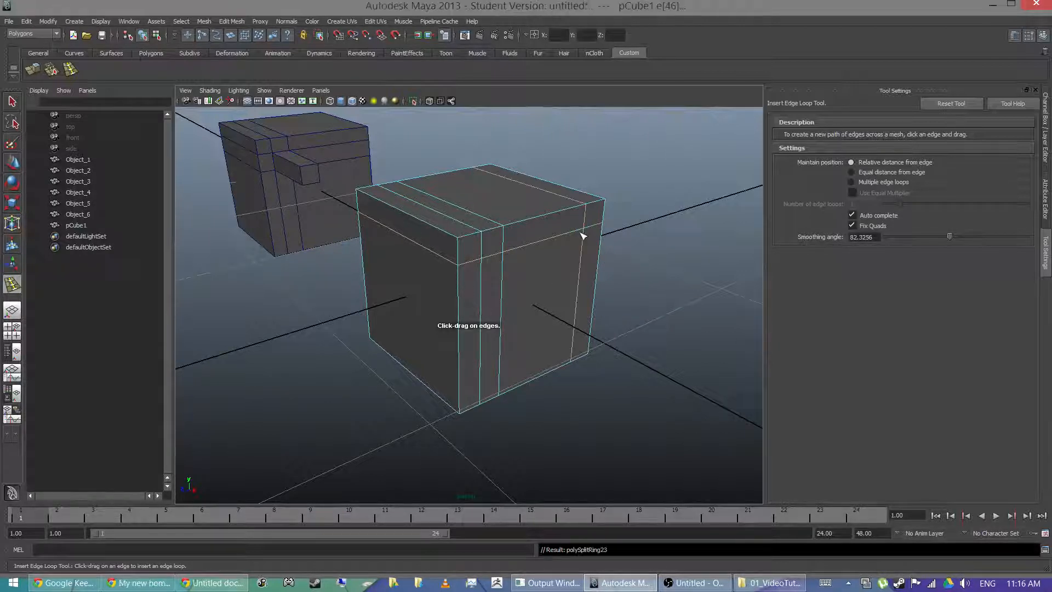
pyautogui.hotkey('ctrl', 'z')
# Step: Leave the edge loop tool and reselect the whole cube as an object with the Select Tool
pyautogui.scroll(-5, 509, 277)
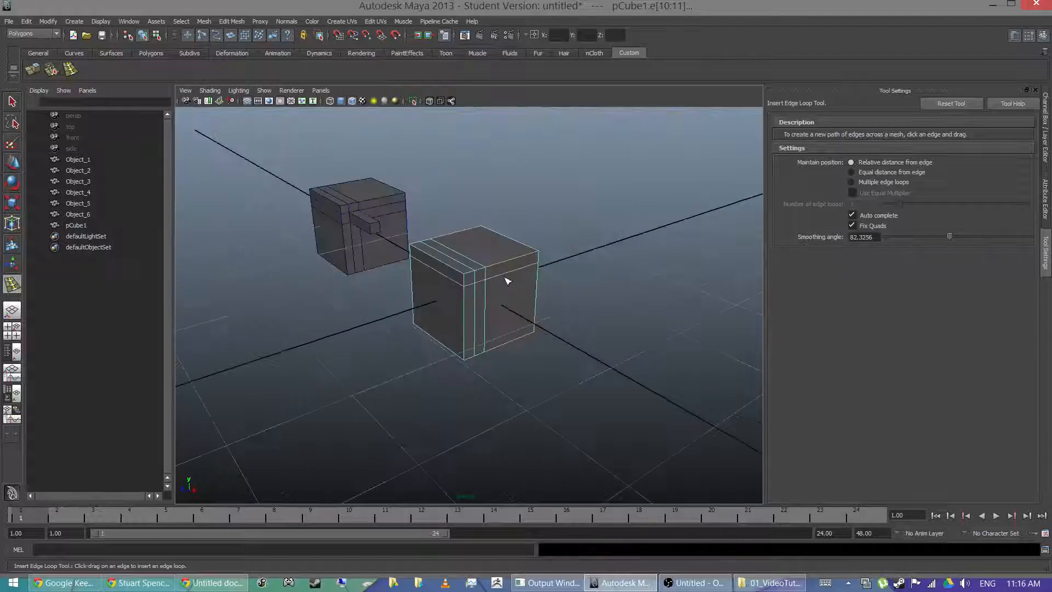
pyautogui.scroll(2, 508, 279)
pyautogui.moveTo(498, 289)
pyautogui.mouseDown(button='right')
pyautogui.moveTo(526, 279)
pyautogui.moveTo(493, 296)
pyautogui.moveTo(497, 274)
pyautogui.mouseUp(button='right')
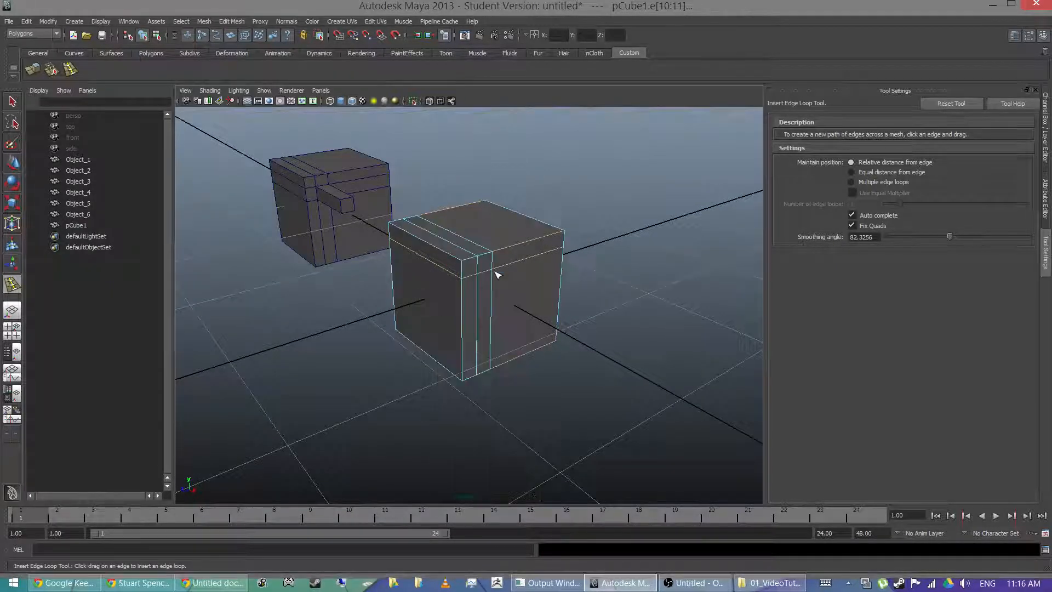
pyautogui.keyDown('alt'); pyautogui.moveTo(508, 264); pyautogui.dragTo(481, 282); pyautogui.keyUp('alt')
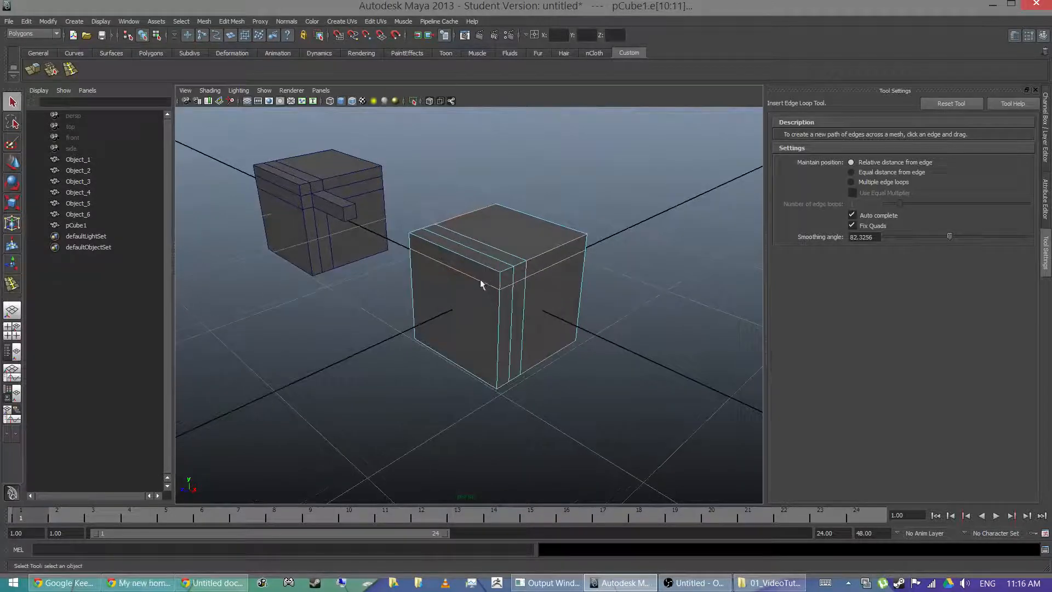
pyautogui.press('q')
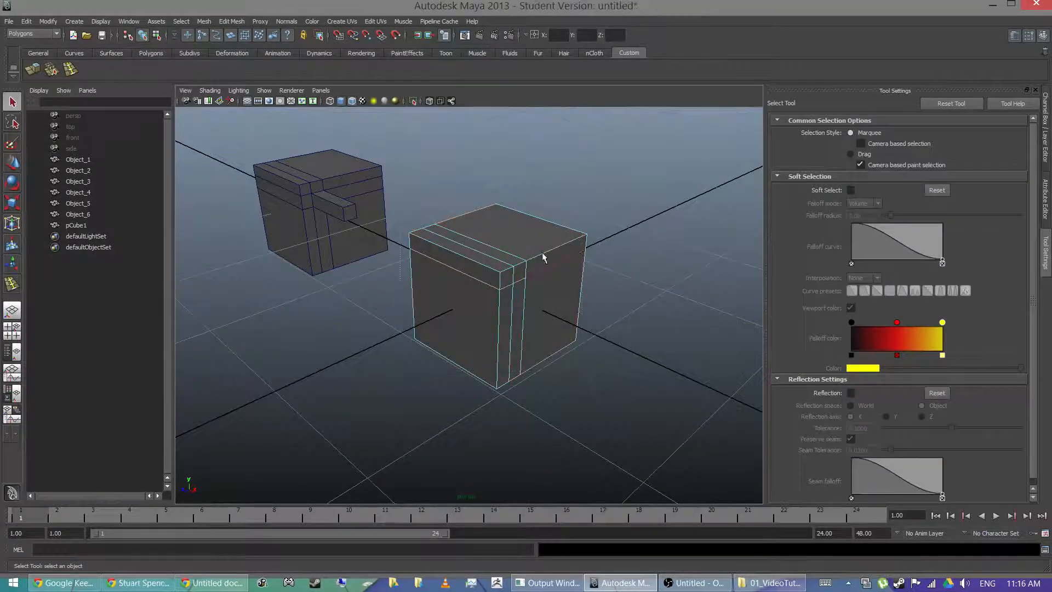
pyautogui.keyDown('alt'); pyautogui.moveTo(579, 281); pyautogui.dragTo(550, 297); pyautogui.keyUp('alt')
pyautogui.moveTo(505, 321); pyautogui.dragTo(551, 306, button='right')
pyautogui.keyDown('alt'); pyautogui.moveTo(527, 310); pyautogui.dragTo(532, 285, button='middle'); pyautogui.keyUp('alt')
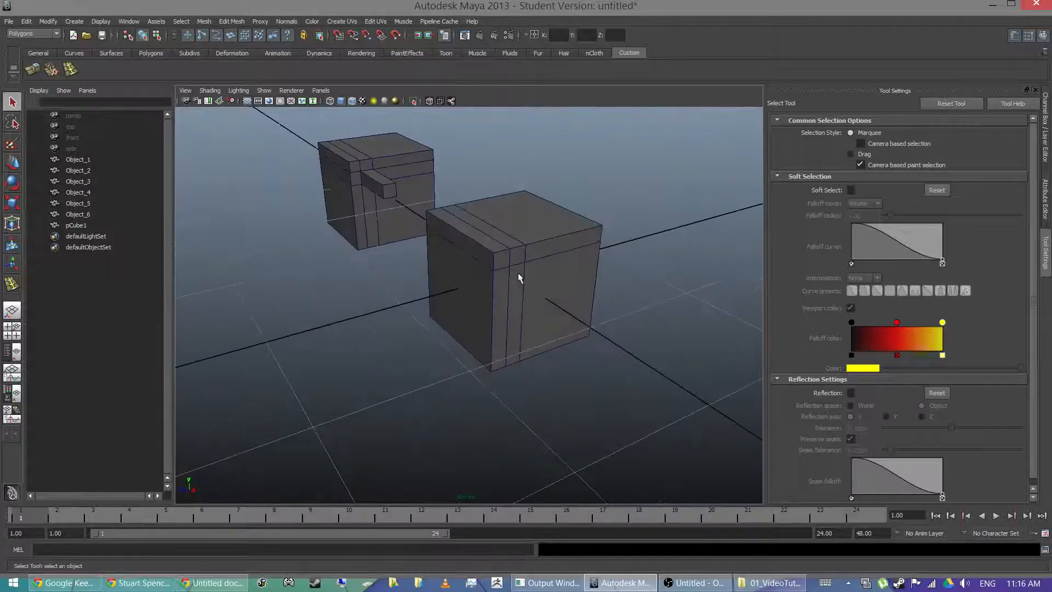
pyautogui.click(521, 280)
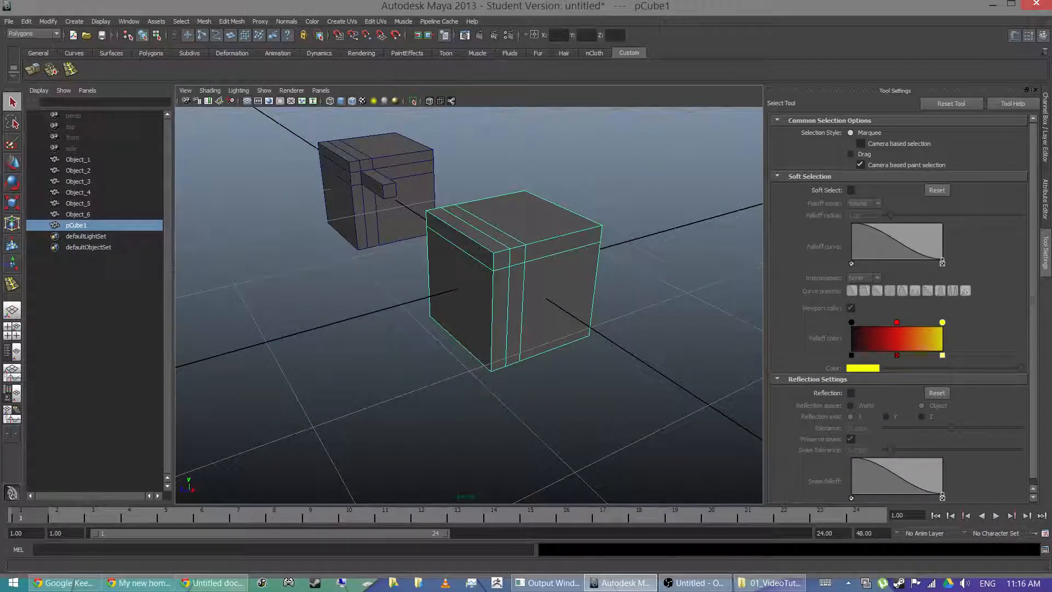
# Step: Restart the Insert Edge Loop Tool and insert a second horizontal loop a little below the first one on the cube
pyautogui.click(70, 68)
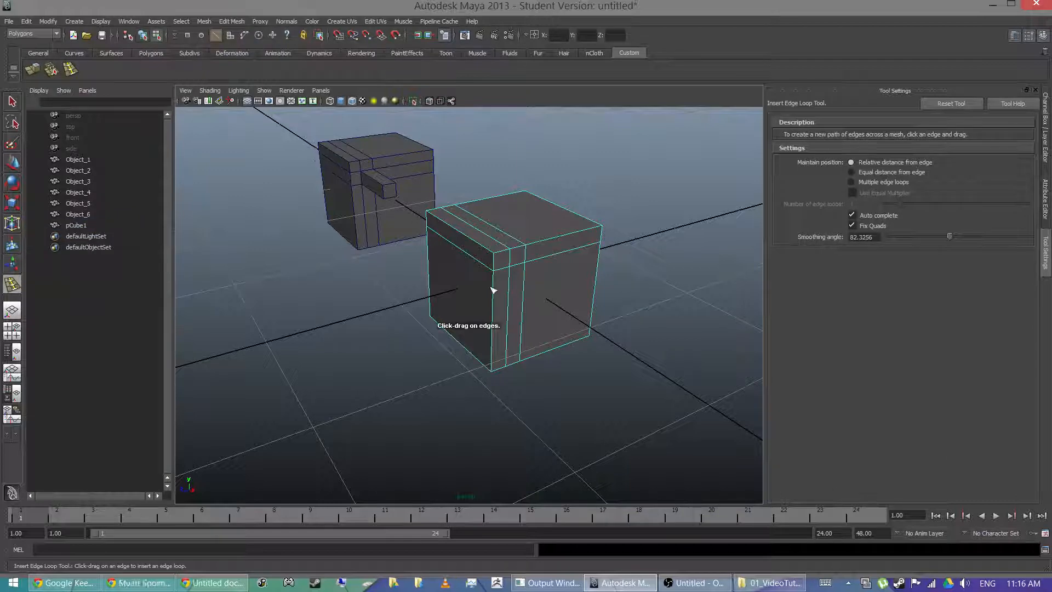
pyautogui.moveTo(494, 287); pyautogui.dragTo(494, 286)
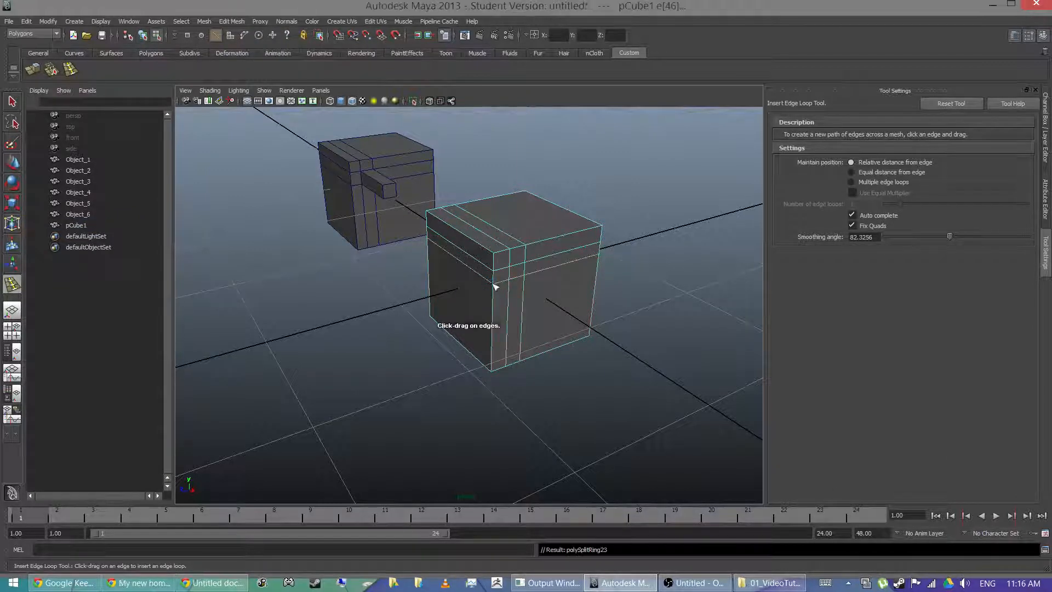
pyautogui.keyDown('alt'); pyautogui.moveTo(545, 260); pyautogui.dragTo(521, 270); pyautogui.keyUp('alt')
pyautogui.scroll(3, 345, 235)
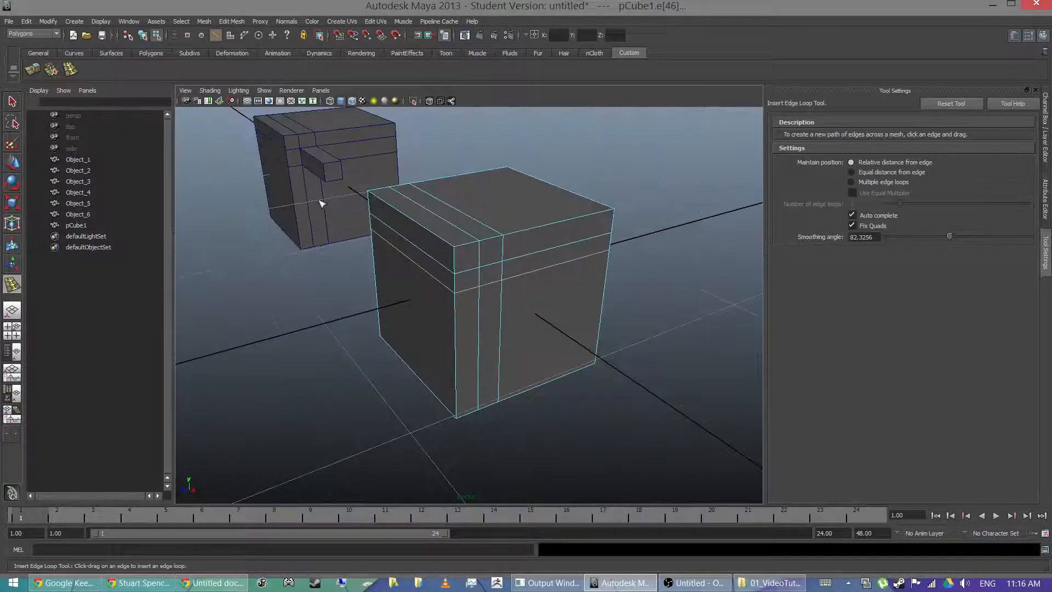
pyautogui.keyDown('alt'); pyautogui.moveTo(320, 203); pyautogui.dragTo(473, 256); pyautogui.keyUp('alt')
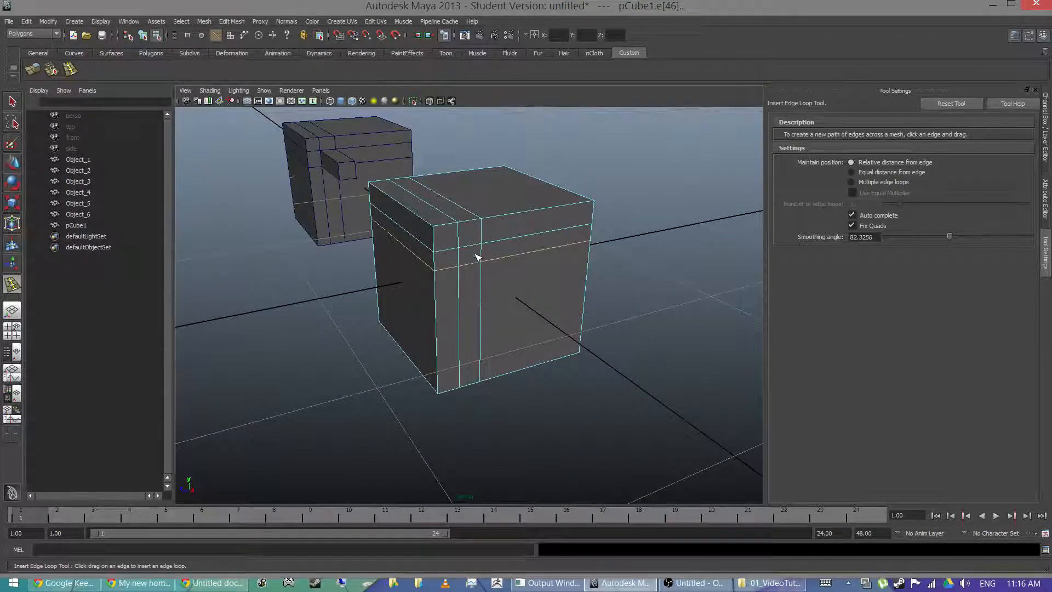
# Step: Switch the cube to face selection and select the small face enclosed by the crossing edge loops near its upper front corner
pyautogui.rightClick(477, 257)
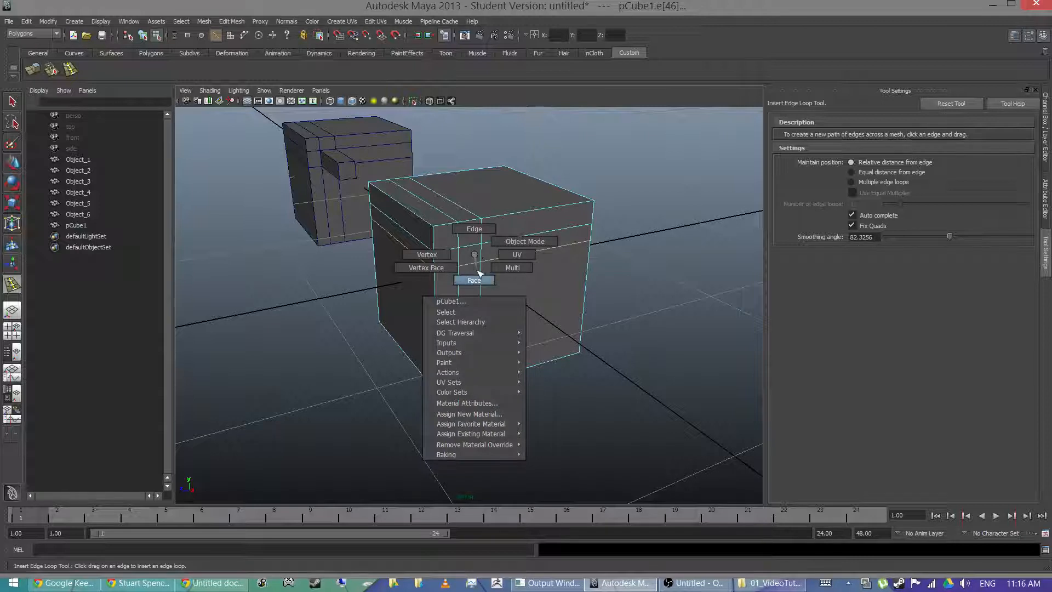
pyautogui.click(502, 237)
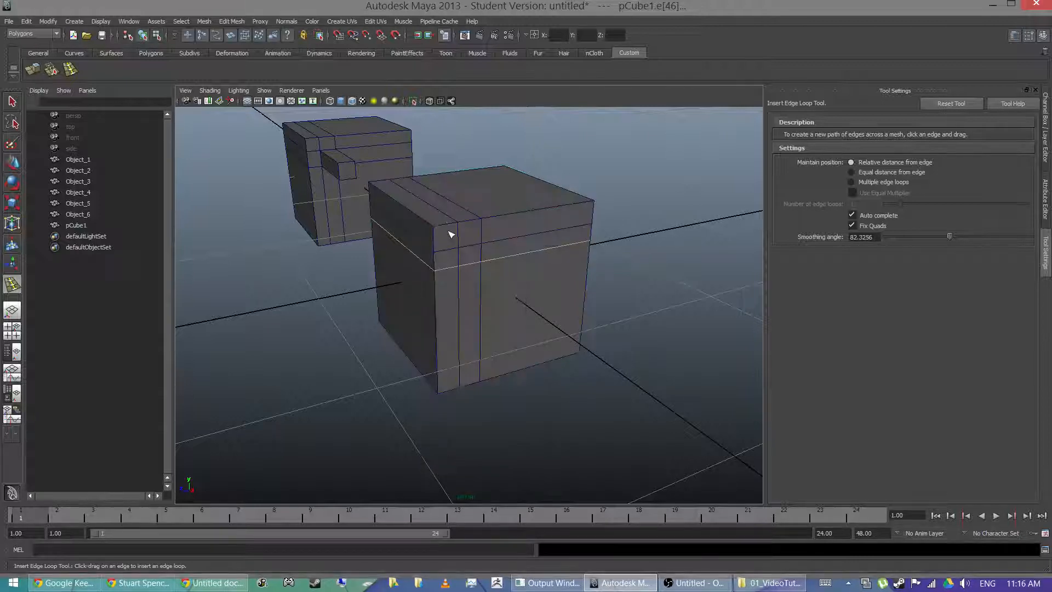
pyautogui.rightClick(475, 253)
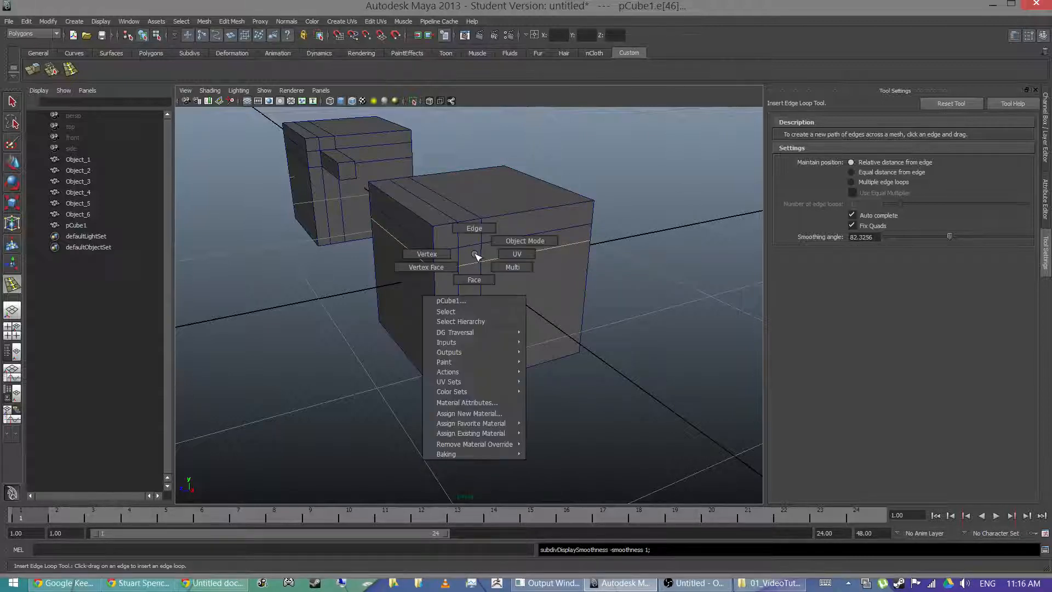
pyautogui.rightClick(476, 251)
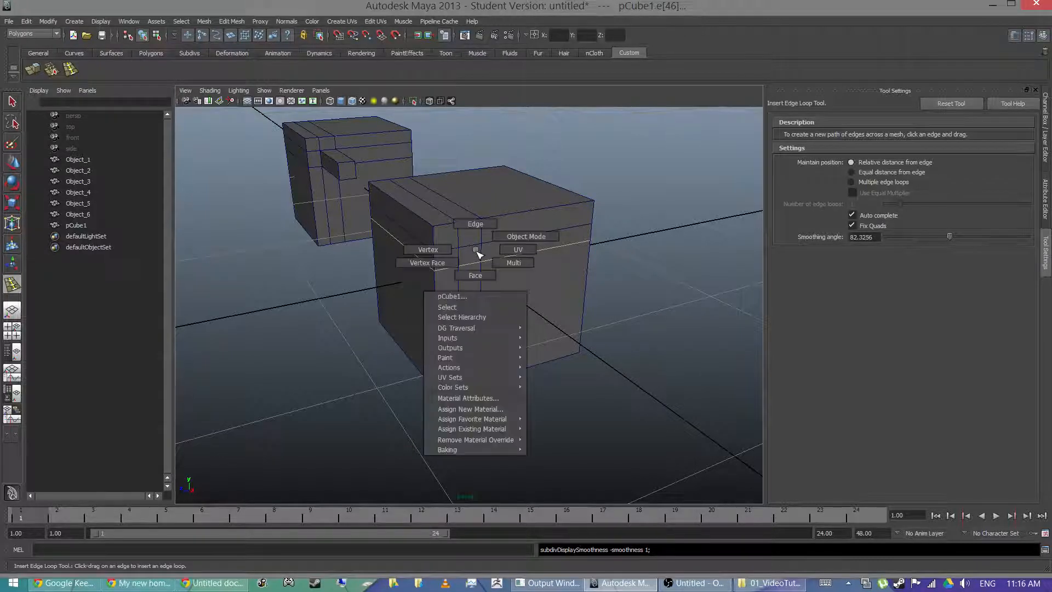
pyautogui.moveTo(476, 251); pyautogui.dragTo(478, 278, button='right')
pyautogui.rightClick(476, 252)
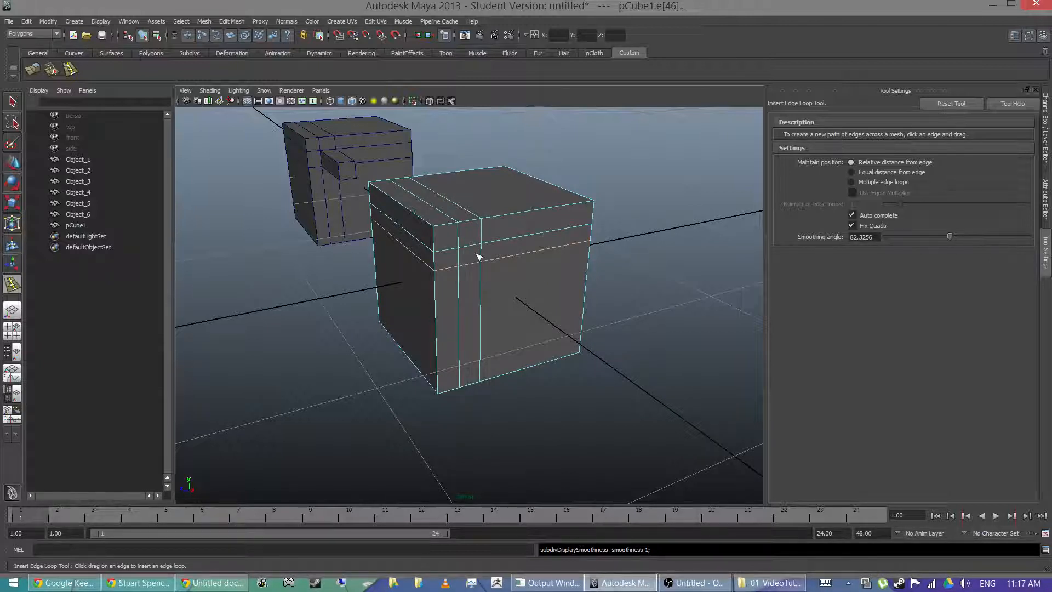
pyautogui.press('q')
pyautogui.click(468, 256)
pyautogui.keyDown('alt'); pyautogui.moveTo(441, 276); pyautogui.dragTo(479, 262); pyautogui.keyUp('alt')
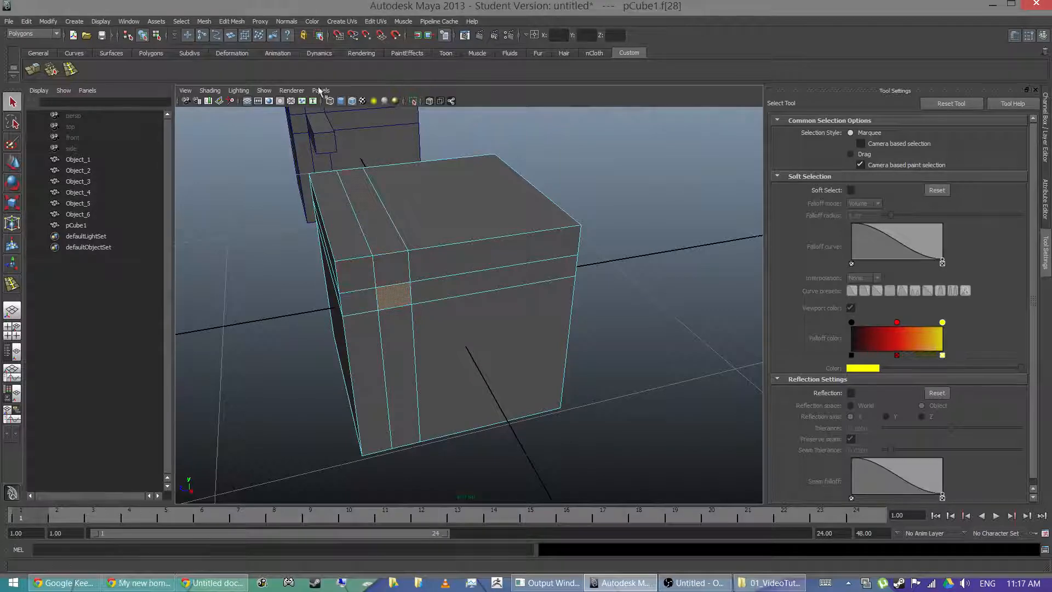
# Step: Extrude the selected small face outward into a short bar like the one on the reference model
pyautogui.click(237, 23)
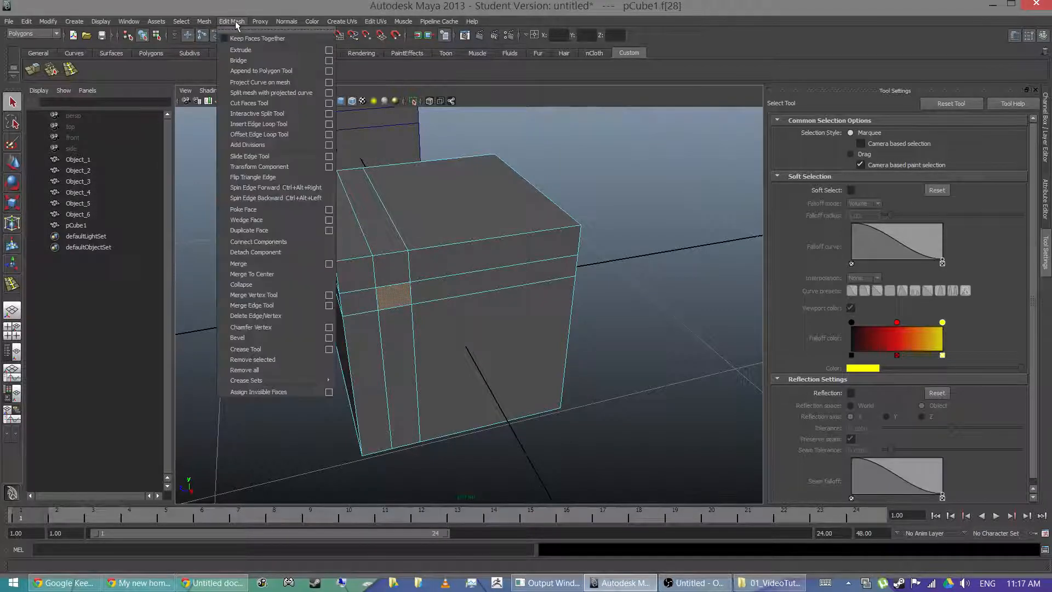
pyautogui.click(241, 49)
pyautogui.keyDown('alt'); pyautogui.moveTo(327, 179); pyautogui.dragTo(422, 185); pyautogui.keyUp('alt')
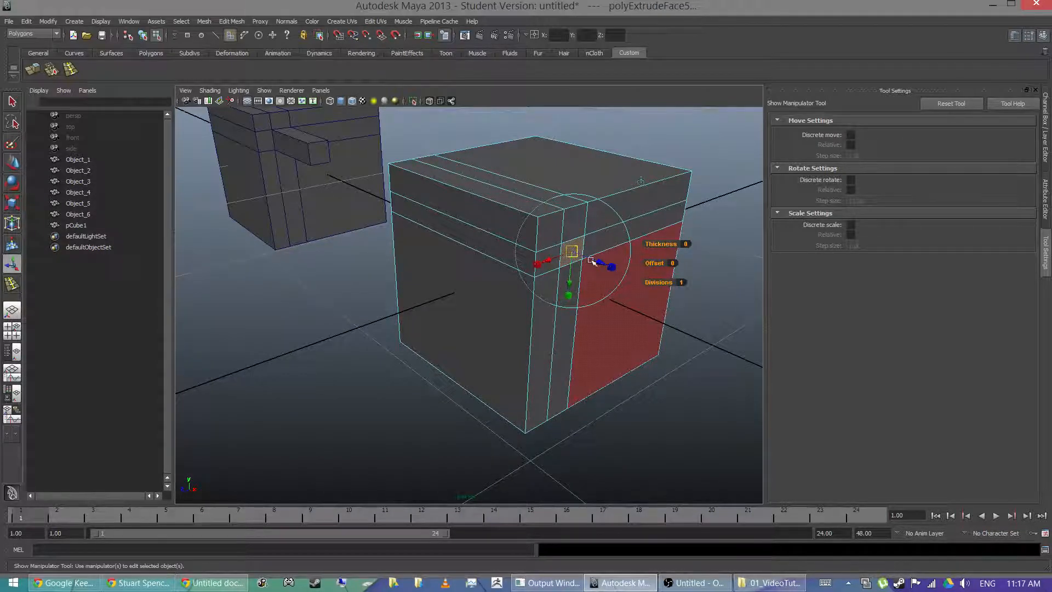
pyautogui.keyDown('alt'); pyautogui.moveTo(596, 258); pyautogui.dragTo(522, 291); pyautogui.keyUp('alt')
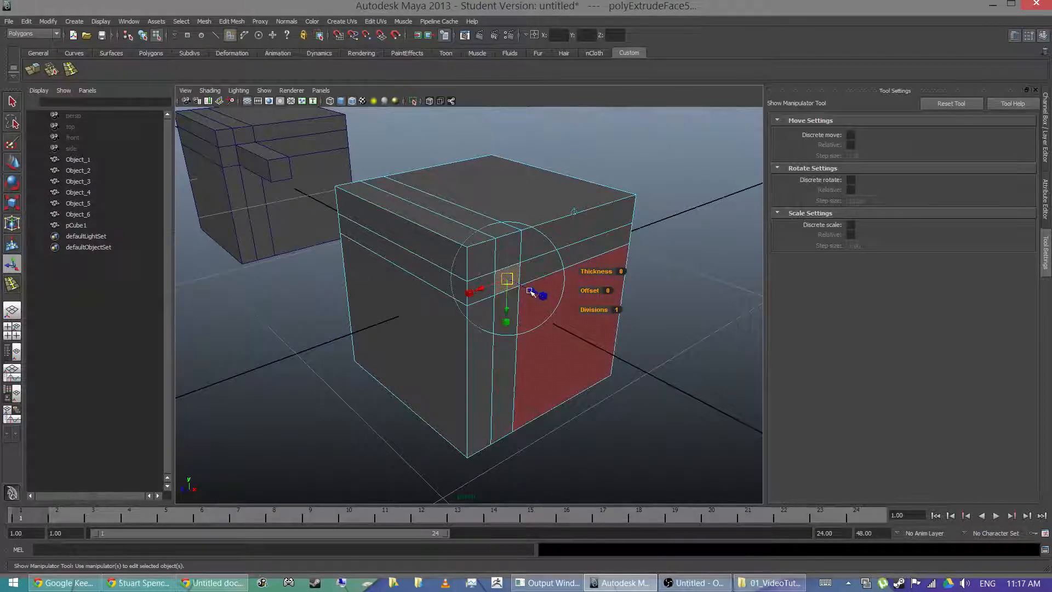
pyautogui.moveTo(537, 296); pyautogui.dragTo(607, 322)
pyautogui.moveTo(553, 246)
pyautogui.keyDown('alt'); pyautogui.mouseDown()
pyautogui.moveTo(482, 236)
pyautogui.moveTo(537, 223)
pyautogui.moveTo(534, 242)
pyautogui.mouseUp(); pyautogui.keyUp('alt')
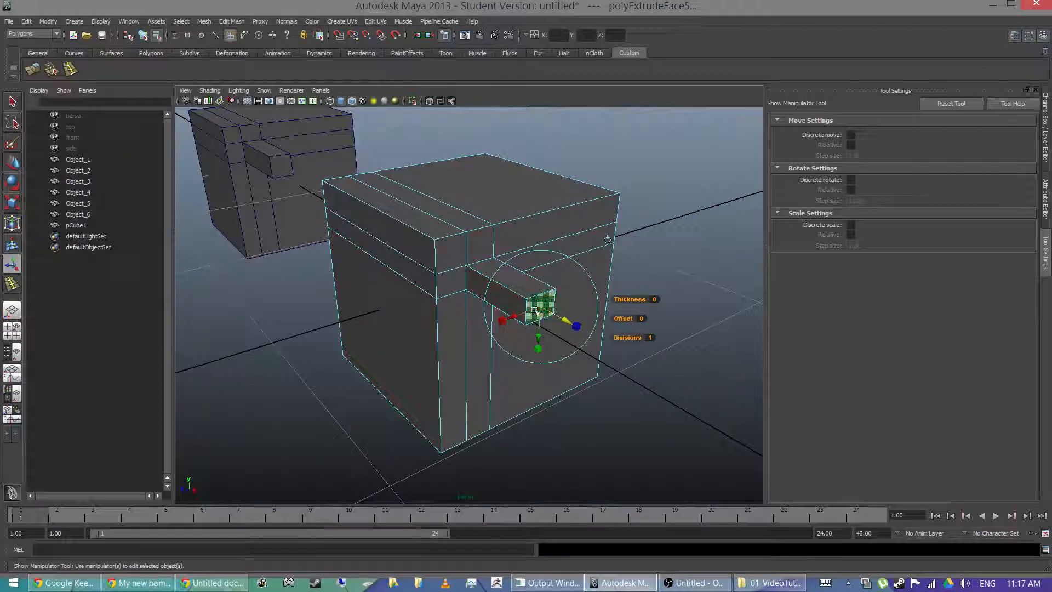
# Step: Return the cube to object mode and select the whole model
pyautogui.click(683, 407)
pyautogui.moveTo(548, 268); pyautogui.dragTo(608, 250, button='right')
pyautogui.click(479, 256)
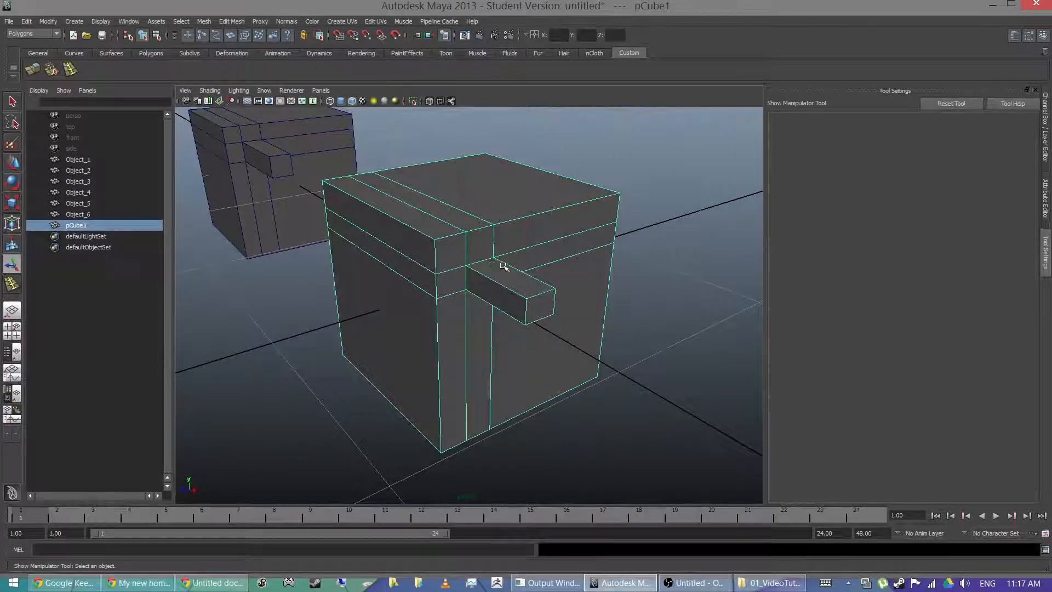
pyautogui.scroll(-6, 499, 266)
pyautogui.scroll(2, 438, 258)
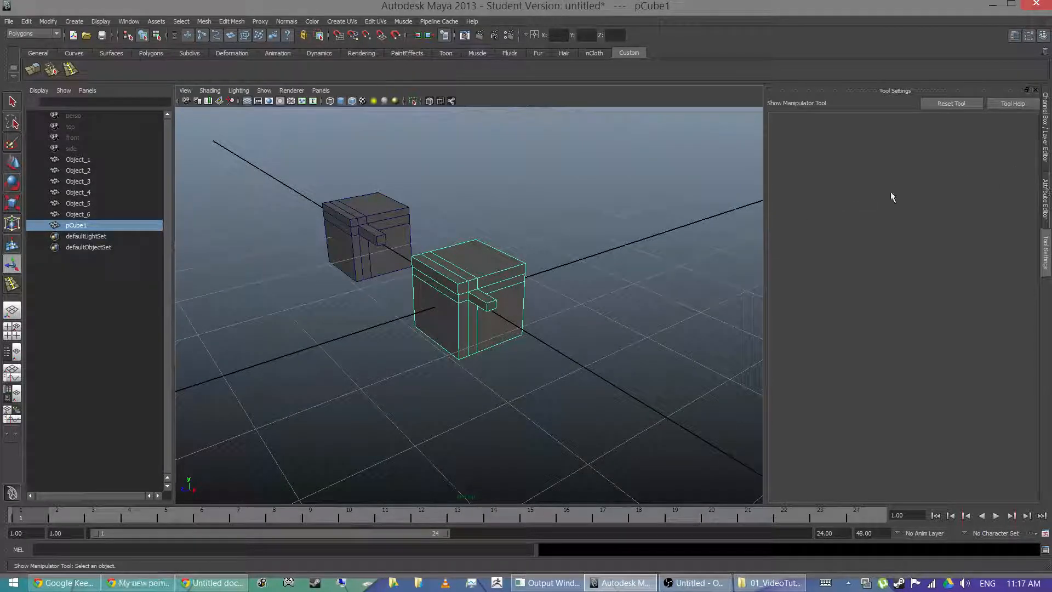
# Step: Rename the finished cube pCube1 using the modeller's title and surname followed by Object_1
pyautogui.doubleClick(81, 226)
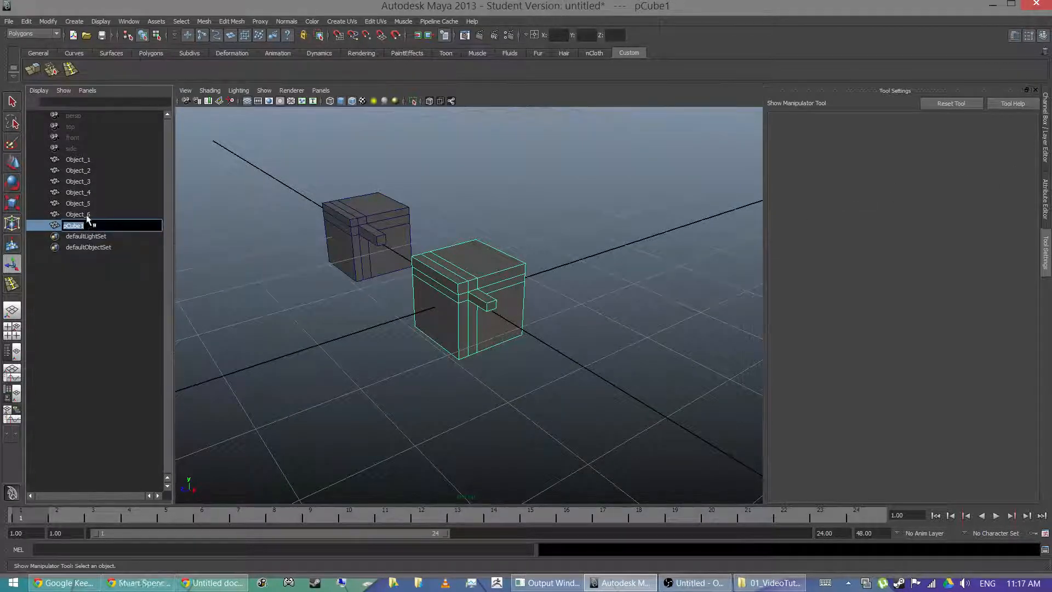
pyautogui.write('Kyle')
pyautogui.press('BackSpace')
pyautogui.press('BackSpace')
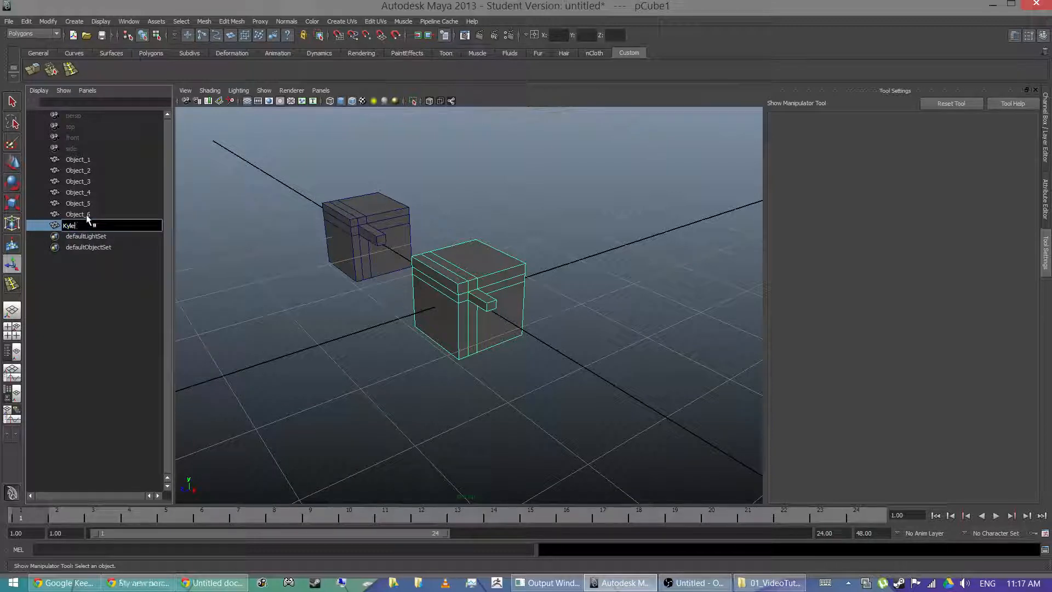
pyautogui.press('BackSpace')
pyautogui.write('MrKellyObject_1')
pyautogui.press('Return')
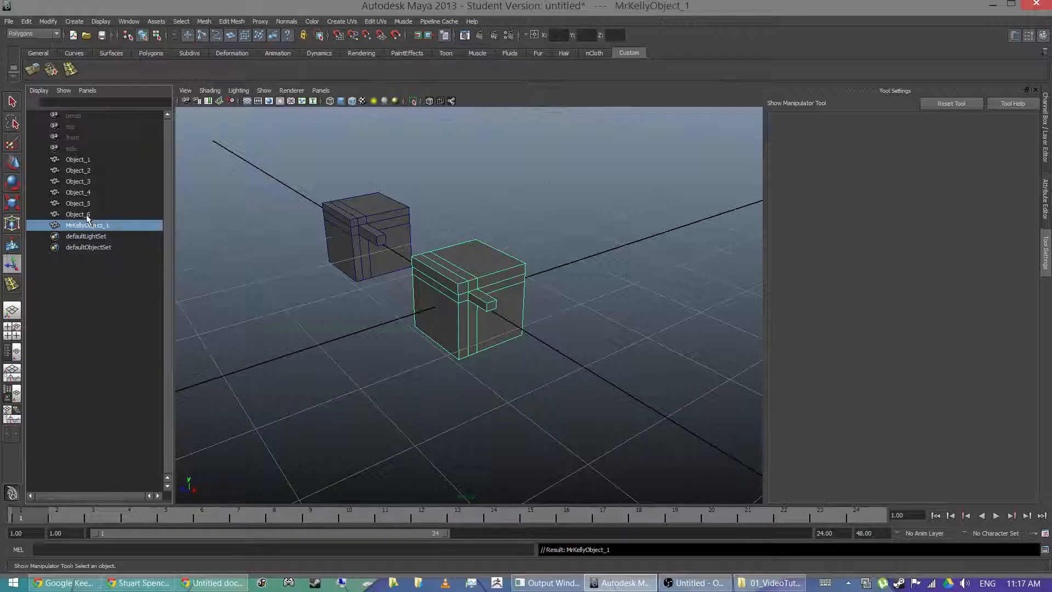
# Step: Select the renamed cube and add it to the Object1 display layer
pyautogui.click(557, 242)
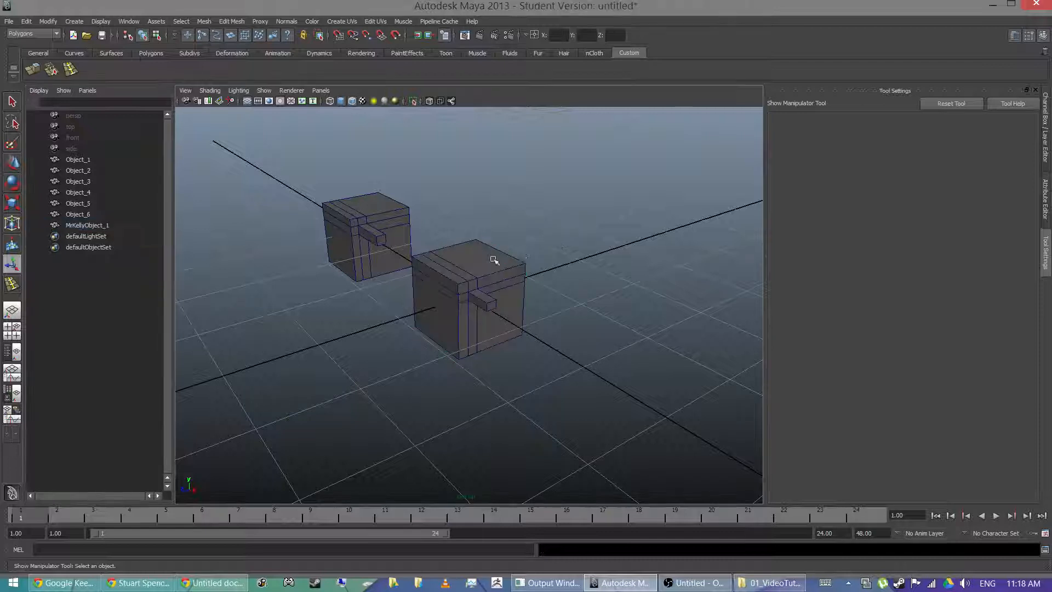
pyautogui.click(452, 272)
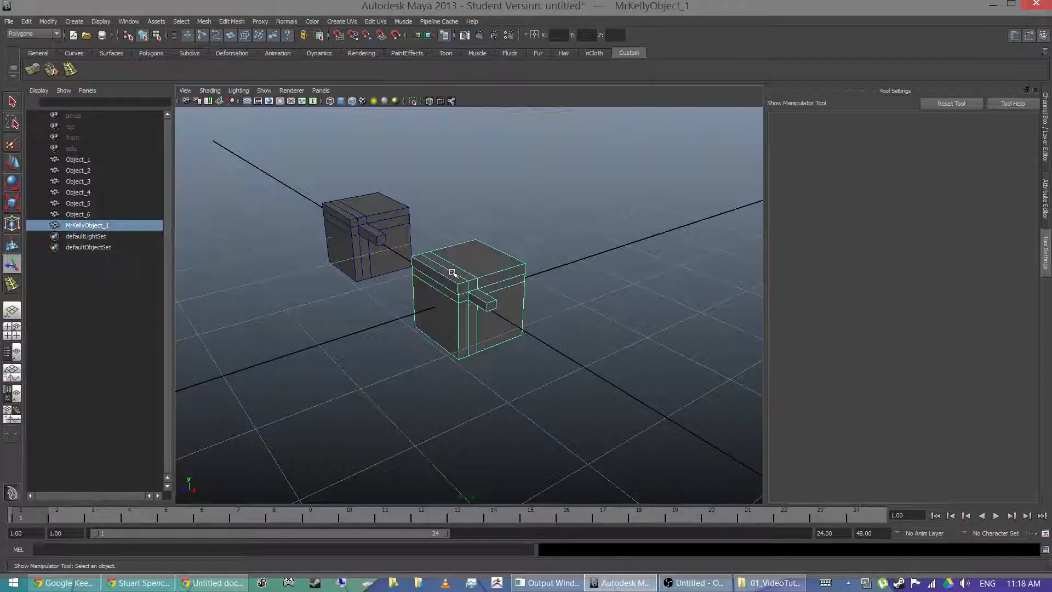
pyautogui.click(1046, 118)
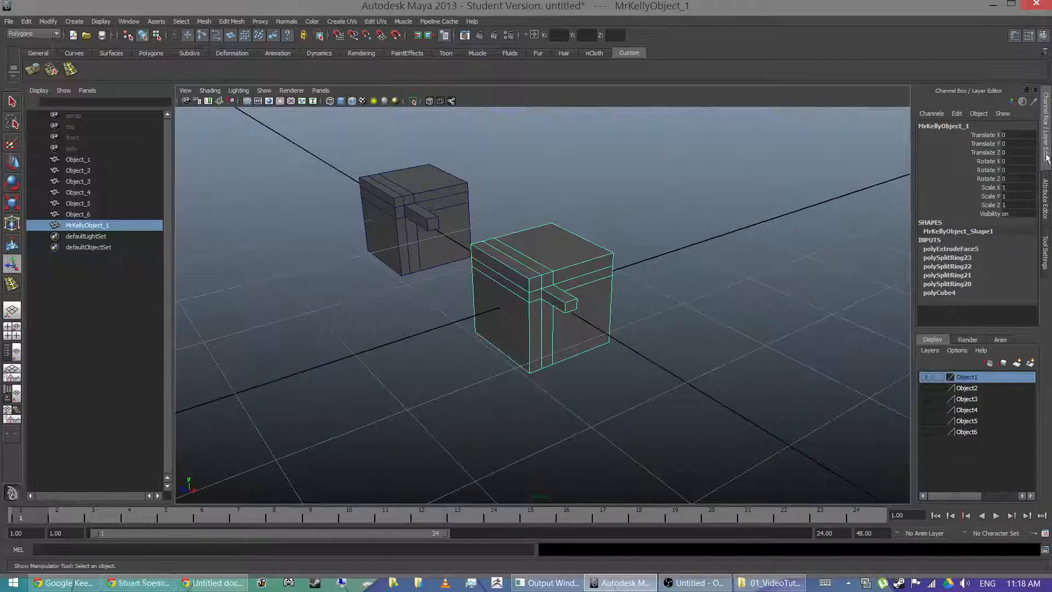
pyautogui.rightClick(974, 378)
pyautogui.click(982, 395)
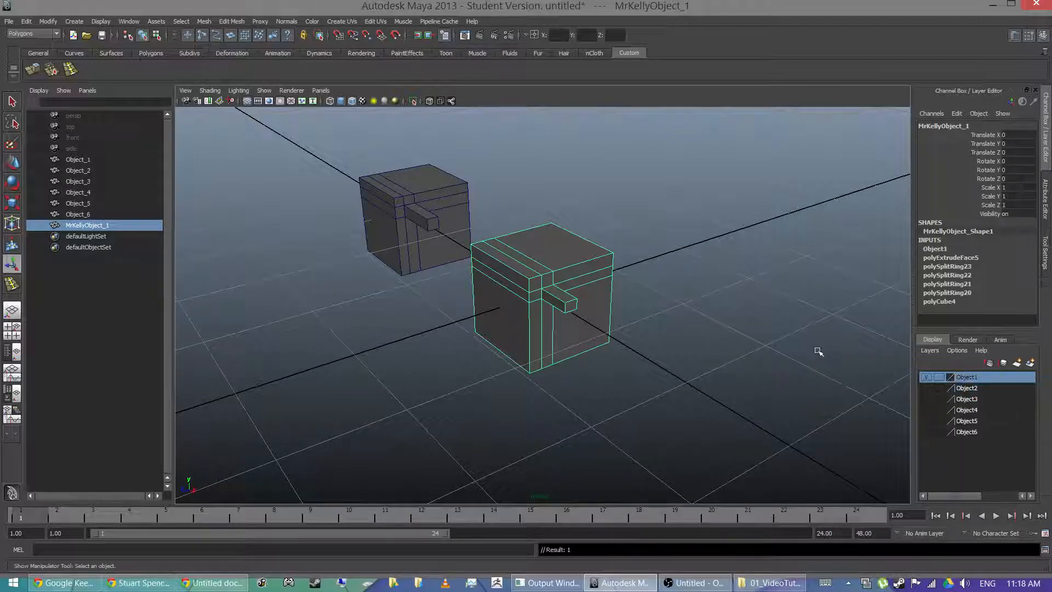
# Step: Hide the Object1 layer, show the Object2 layer, and select its reference model for inspection
pyautogui.click(927, 377)
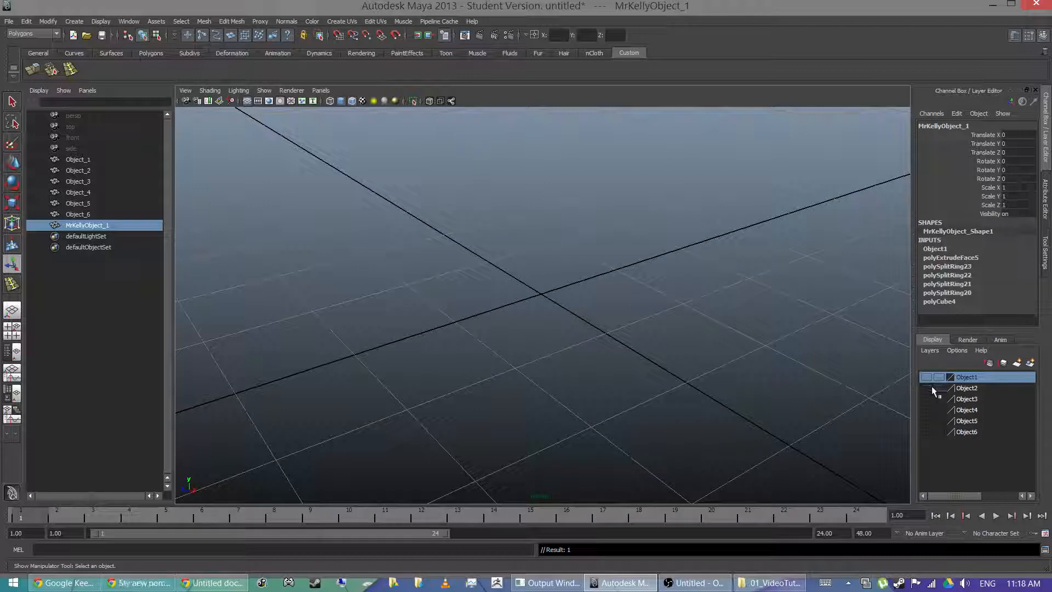
pyautogui.click(926, 388)
pyautogui.keyDown('alt'); pyautogui.moveTo(613, 265); pyautogui.dragTo(413, 284); pyautogui.keyUp('alt')
pyautogui.click(607, 292)
pyautogui.press('w')
pyautogui.scroll(1, 501, 283)
pyautogui.keyDown('alt'); pyautogui.moveTo(500, 282); pyautogui.dragTo(482, 296); pyautogui.keyUp('alt')
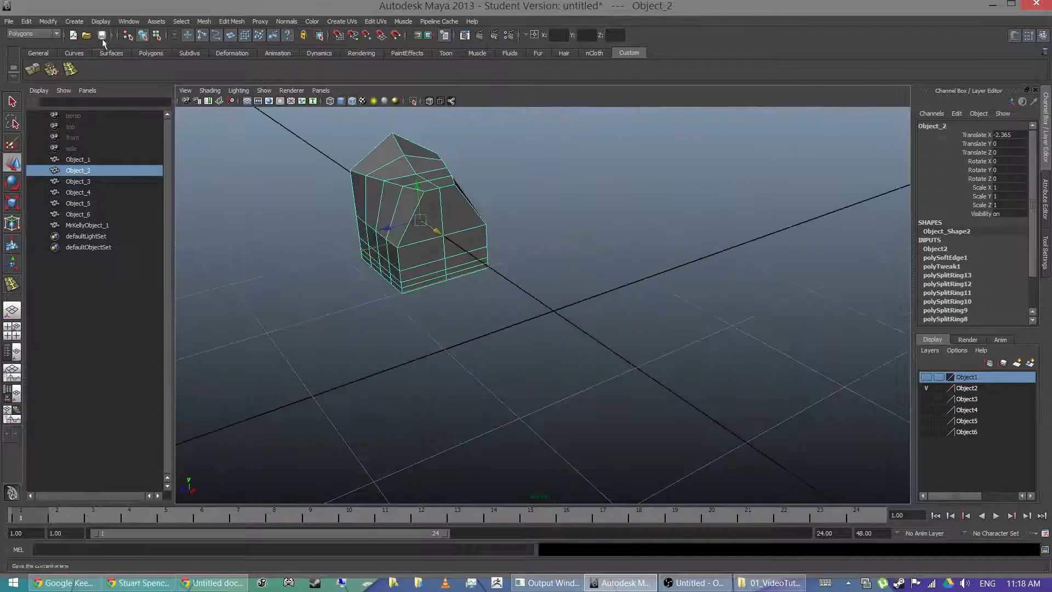
# Step: Create a new polygon cube in front of the Object_2 reference model
pyautogui.click(153, 55)
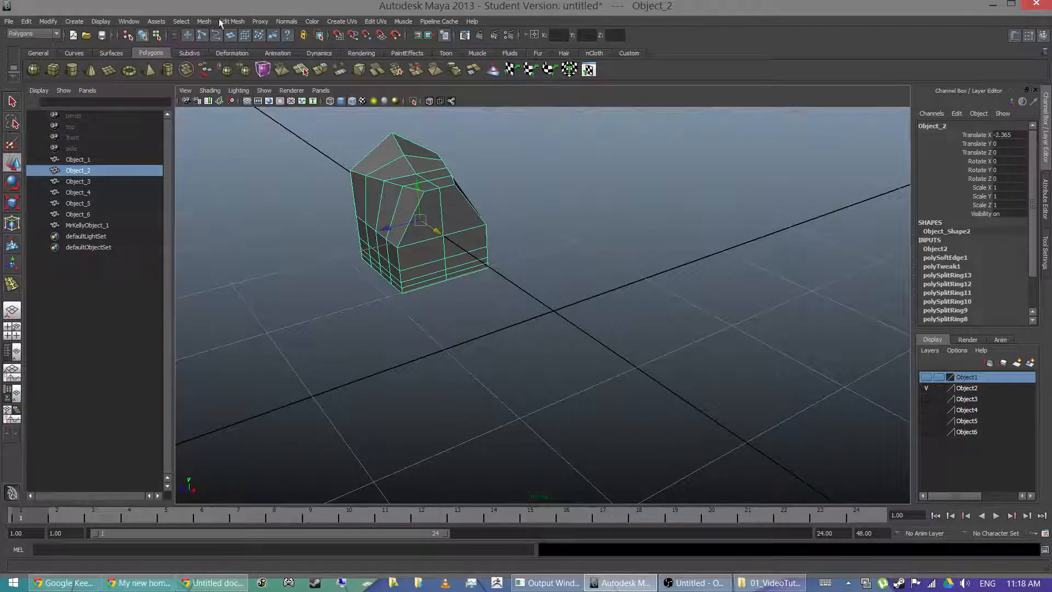
pyautogui.click(74, 21)
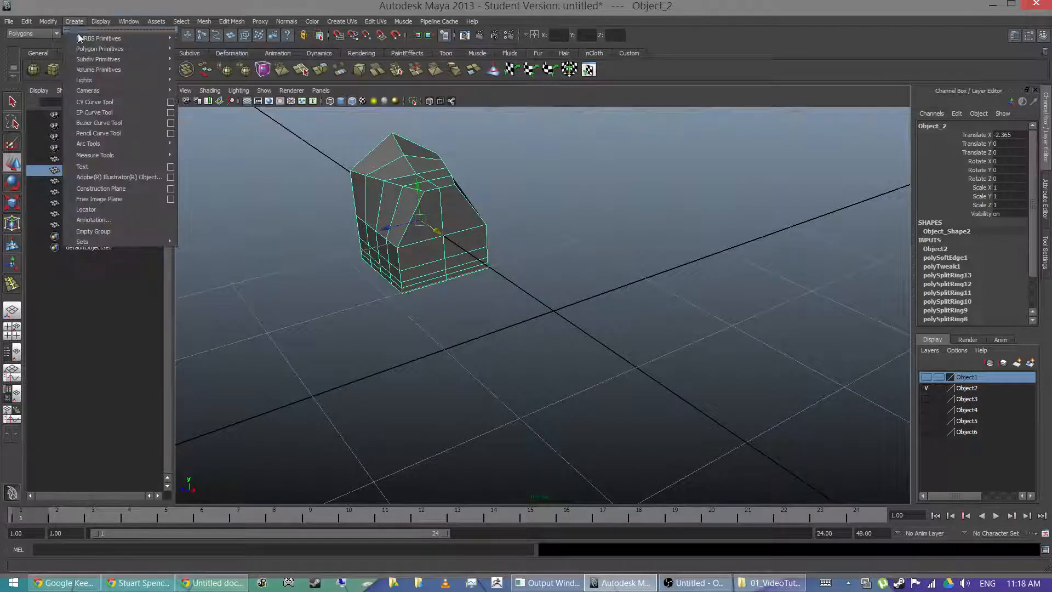
pyautogui.moveTo(126, 49)
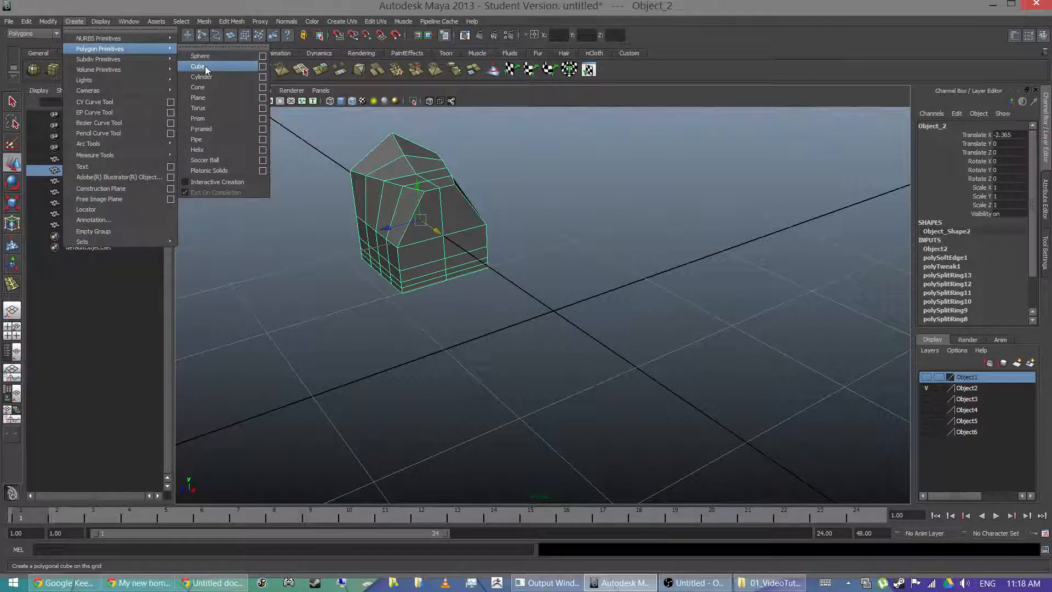
pyautogui.click(198, 67)
pyautogui.keyDown('alt'); pyautogui.moveTo(472, 296); pyautogui.dragTo(476, 299); pyautogui.keyUp('alt')
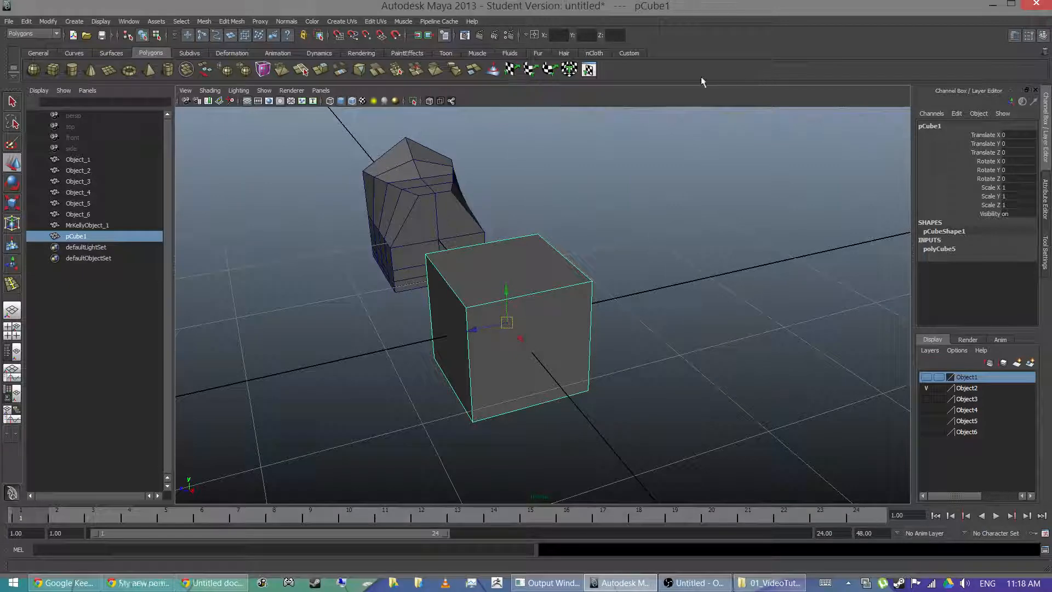
# Step: Set the Insert Edge Loop Tool to multiple edge loops with 3 loops and insert them vertically across the new cube's side
pyautogui.click(631, 53)
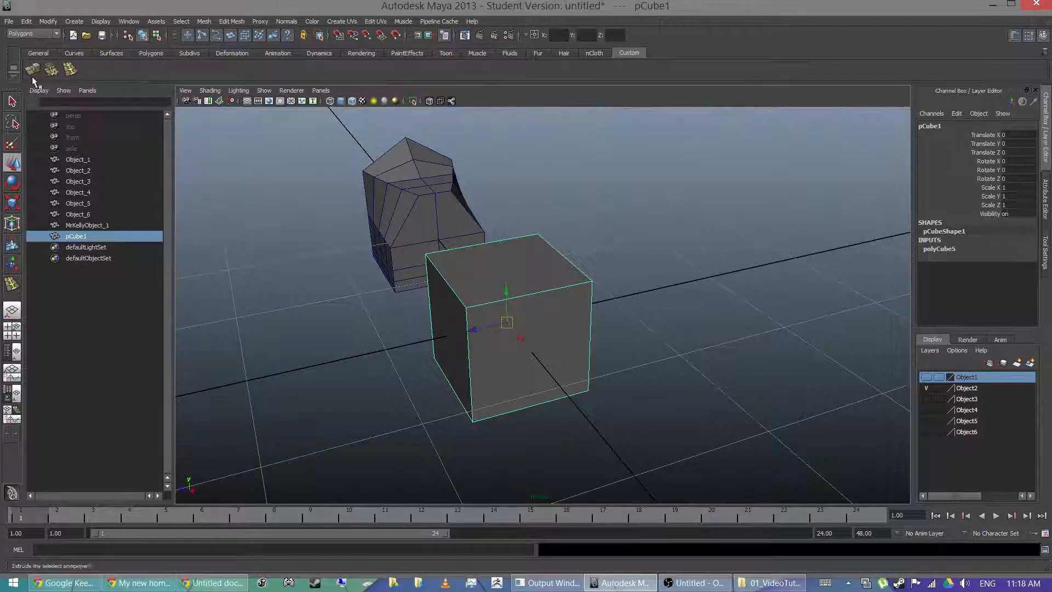
pyautogui.click(70, 69)
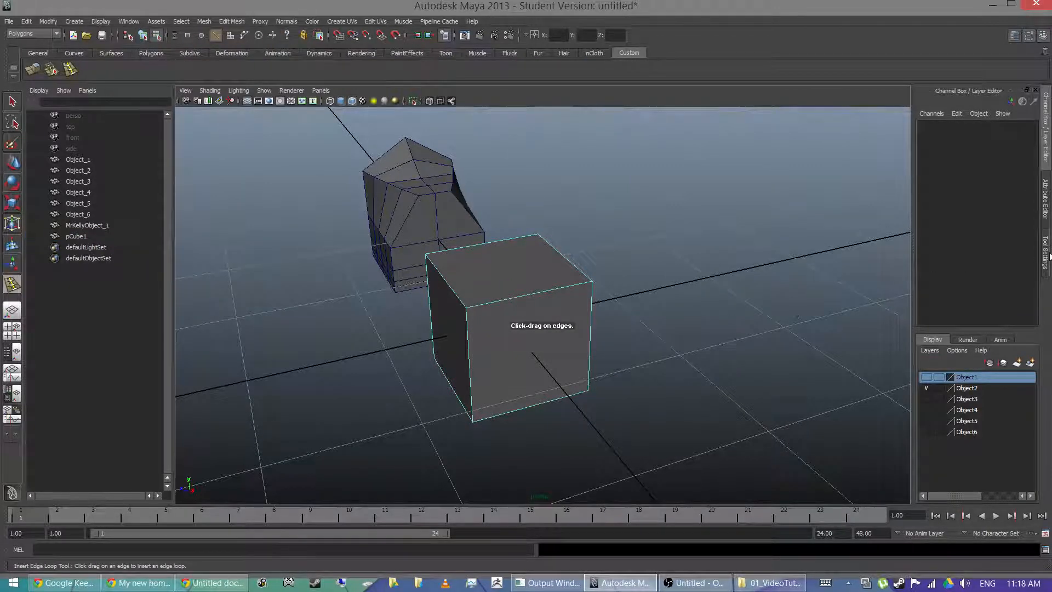
pyautogui.click(1044, 254)
pyautogui.scroll(4, 500, 282)
pyautogui.keyDown('alt'); pyautogui.moveTo(500, 282); pyautogui.dragTo(548, 273); pyautogui.keyUp('alt')
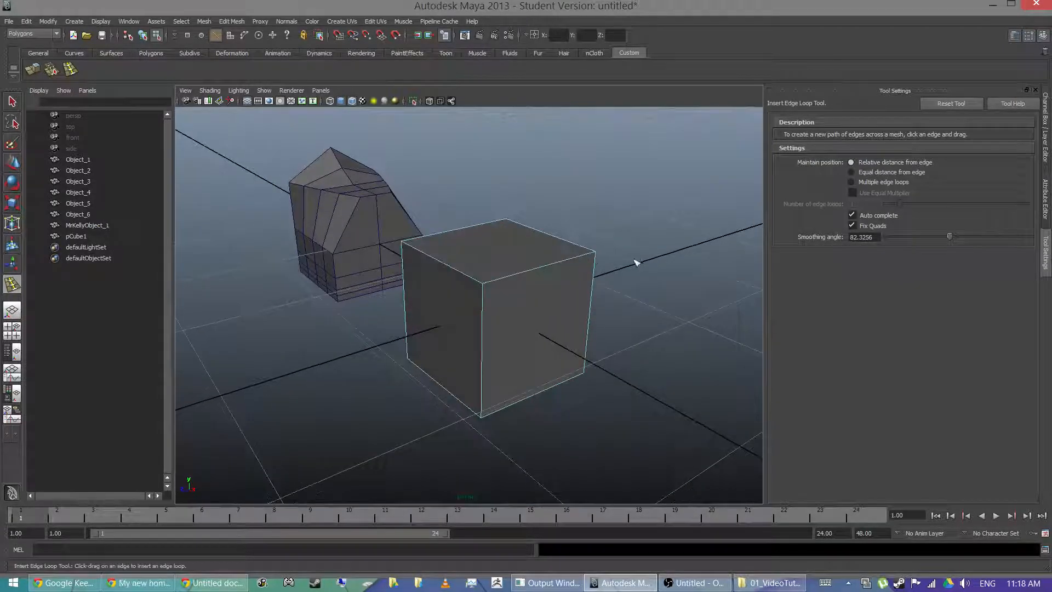
pyautogui.click(850, 182)
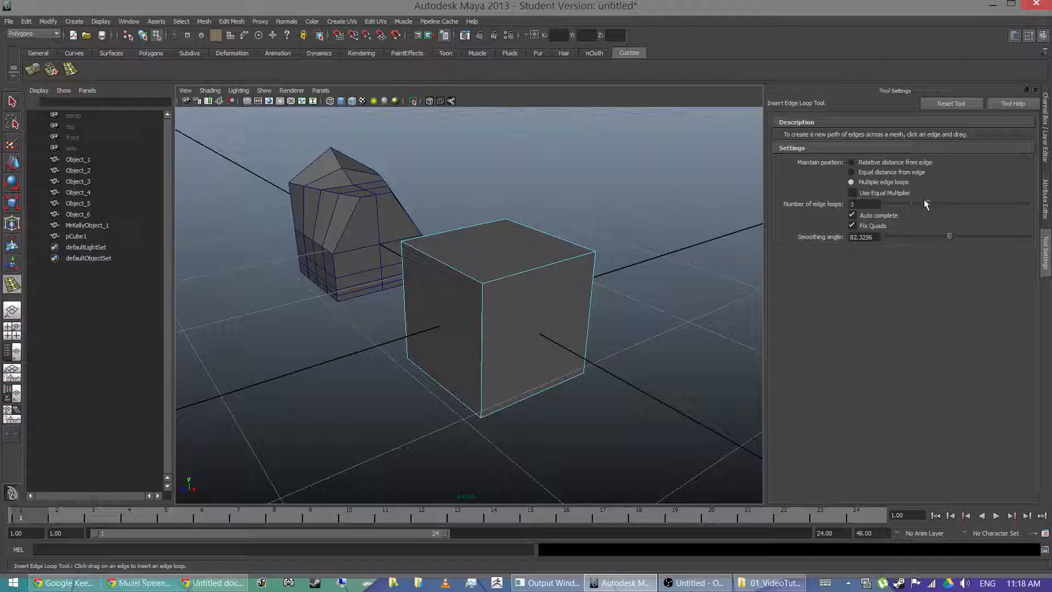
pyautogui.keyDown('alt'); pyautogui.moveTo(693, 224); pyautogui.dragTo(714, 231); pyautogui.keyUp('alt')
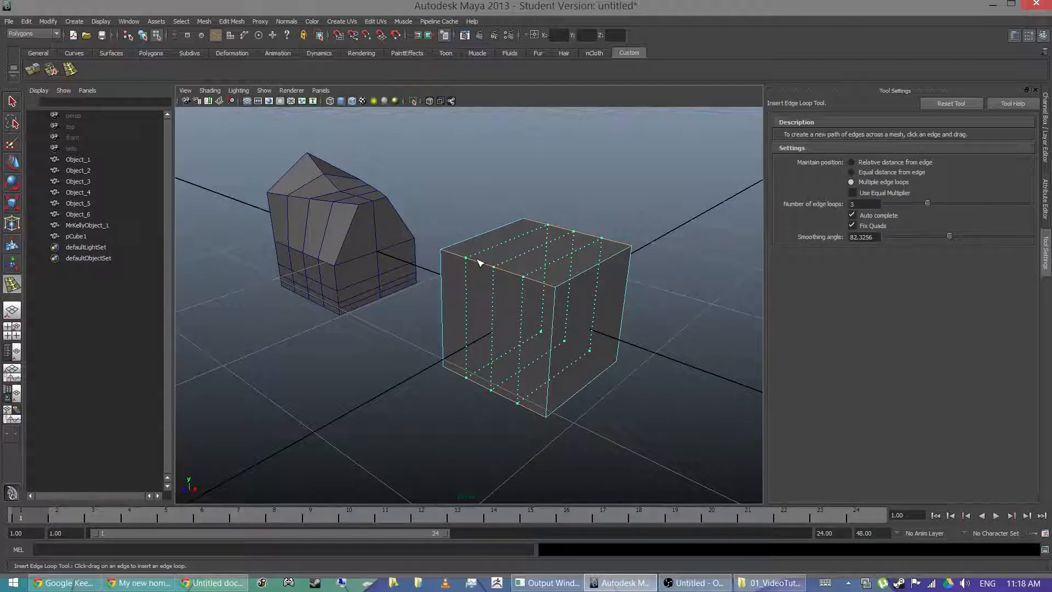
pyautogui.moveTo(479, 264); pyautogui.dragTo(368, 321)
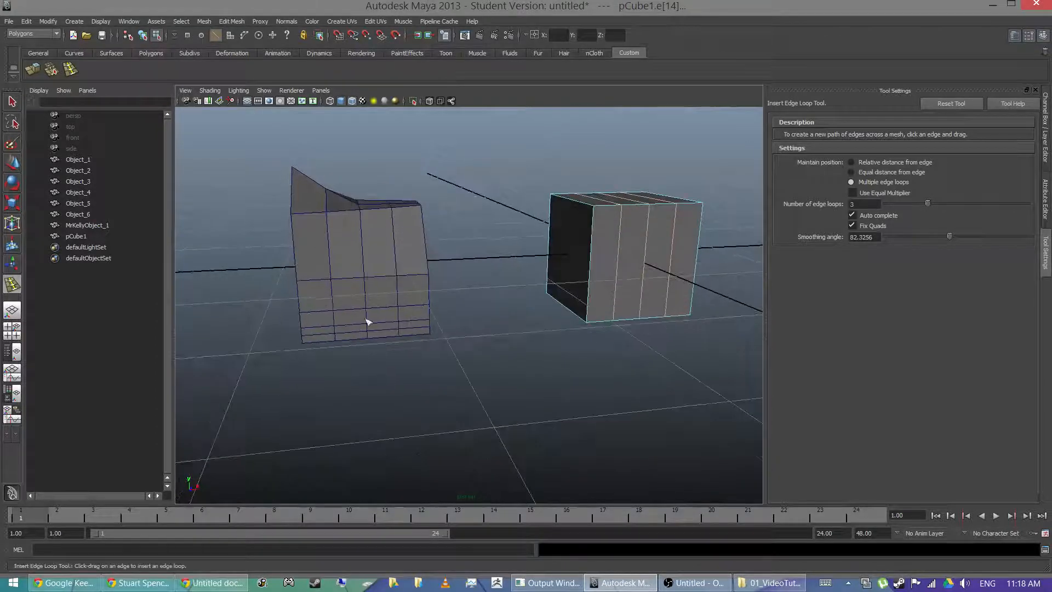
# Step: Set the number of edge loops to 1 and insert a centred vertical loop across the cube's front face
pyautogui.keyDown('alt'); pyautogui.moveTo(459, 257); pyautogui.dragTo(540, 270); pyautogui.keyUp('alt')
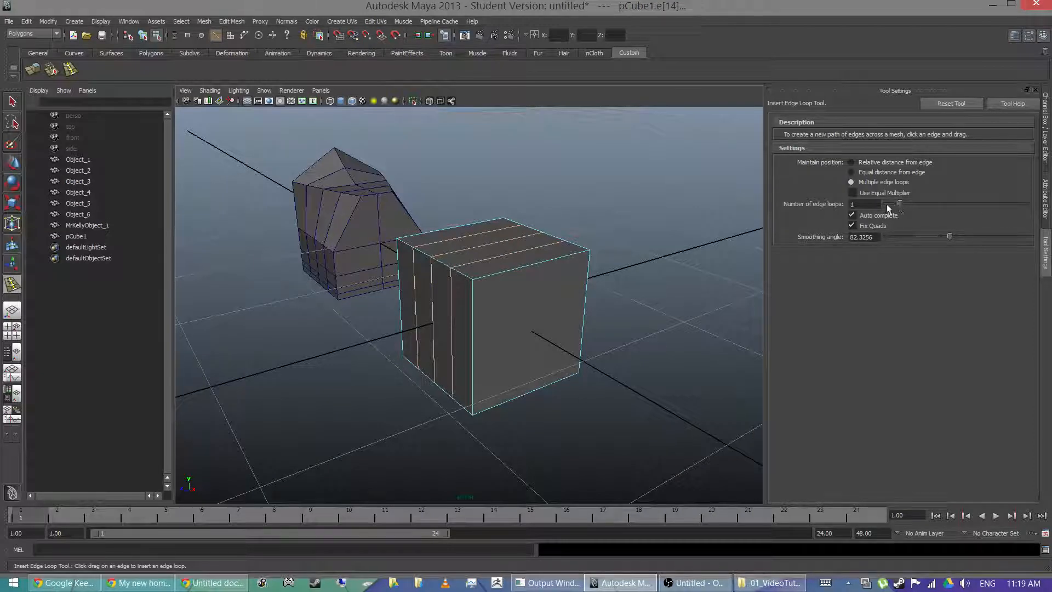
pyautogui.keyDown('alt'); pyautogui.moveTo(630, 230); pyautogui.dragTo(469, 294); pyautogui.keyUp('alt')
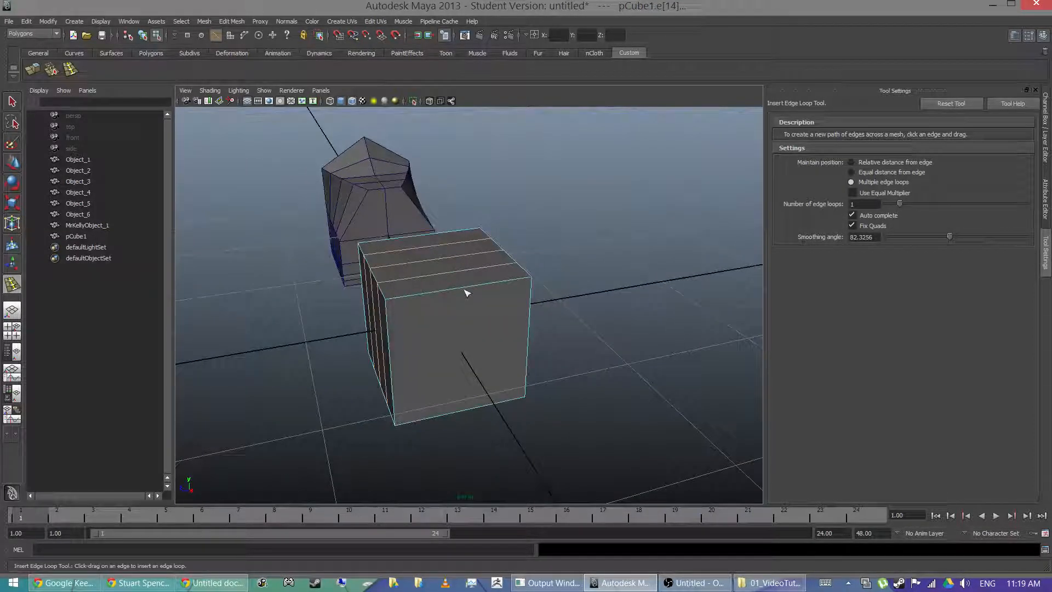
pyautogui.click(459, 291)
pyautogui.click(459, 291)
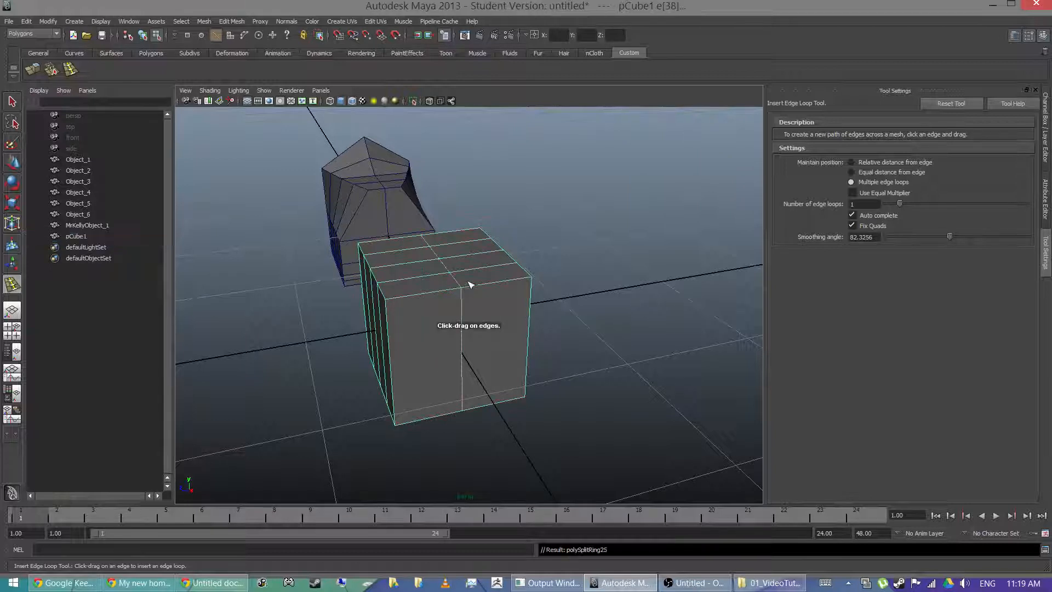
pyautogui.keyDown('alt'); pyautogui.moveTo(502, 263); pyautogui.dragTo(515, 292); pyautogui.keyUp('alt')
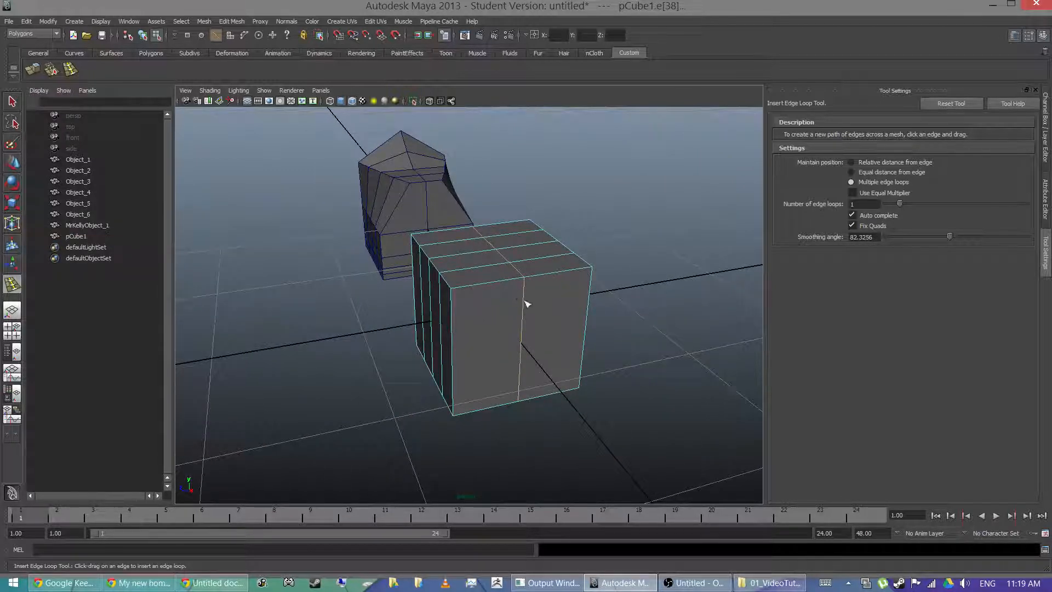
# Step: Insert horizontal edge loops around the cube, one at mid-height and the others in the lower half, closer together toward the base
pyautogui.keyDown('alt'); pyautogui.moveTo(526, 303); pyautogui.dragTo(530, 243); pyautogui.keyUp('alt')
pyautogui.click(535, 283)
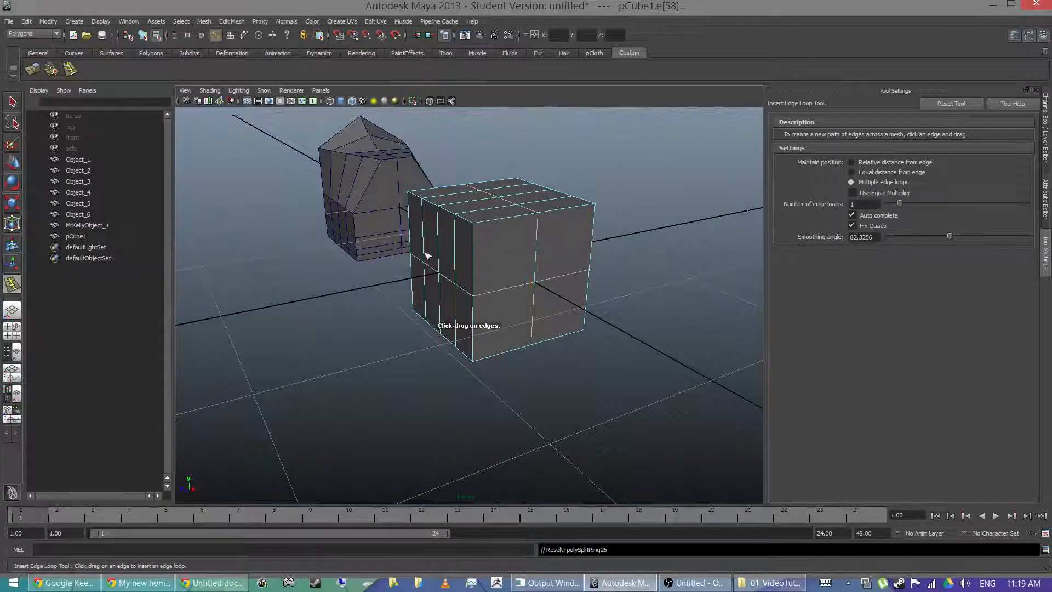
pyautogui.keyDown('alt'); pyautogui.moveTo(497, 326); pyautogui.dragTo(499, 303); pyautogui.keyUp('alt')
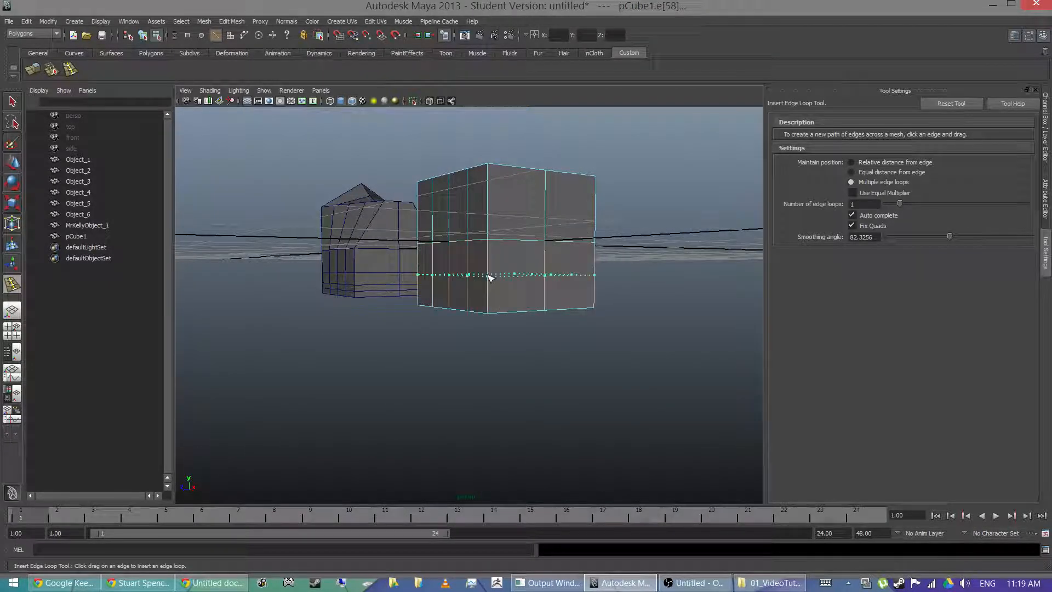
pyautogui.moveTo(488, 274); pyautogui.dragTo(517, 297)
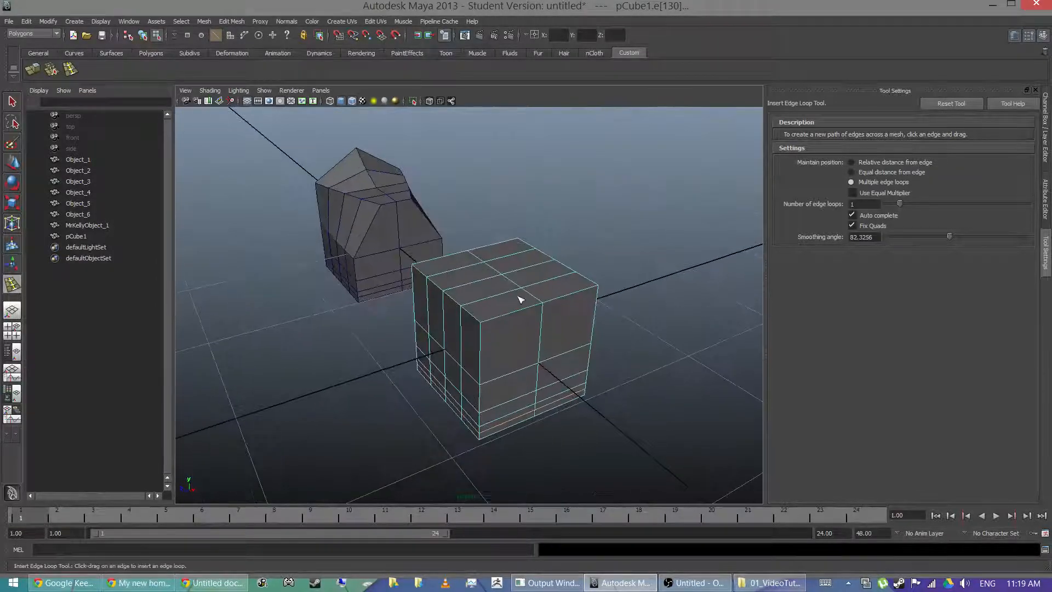
# Step: Switch the cube to vertex mode and scale its two front top corner vertices inward along the Z axis
pyautogui.moveTo(517, 297); pyautogui.dragTo(493, 303, button='right')
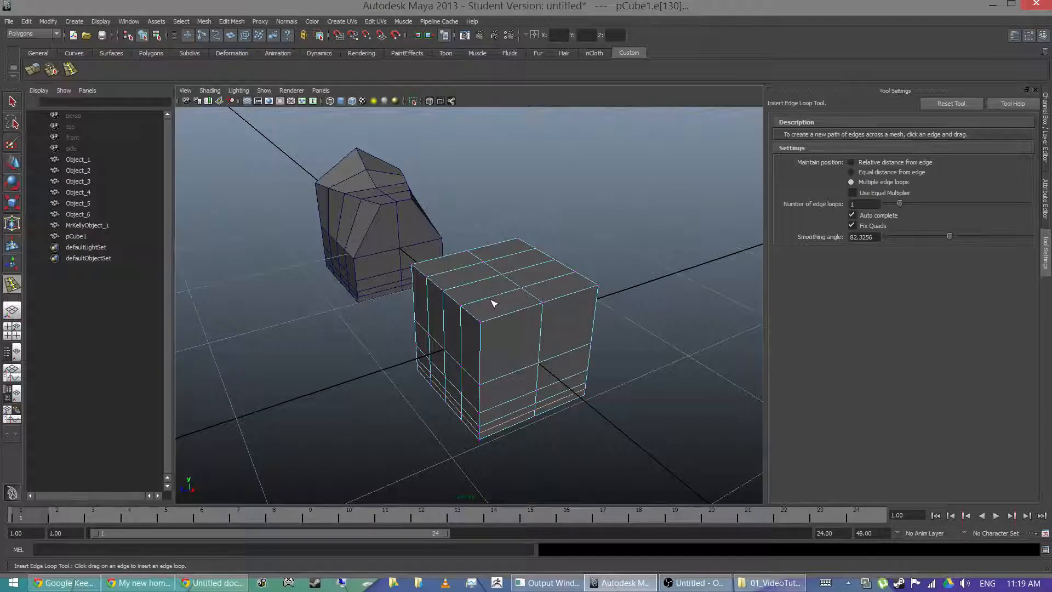
pyautogui.press('q')
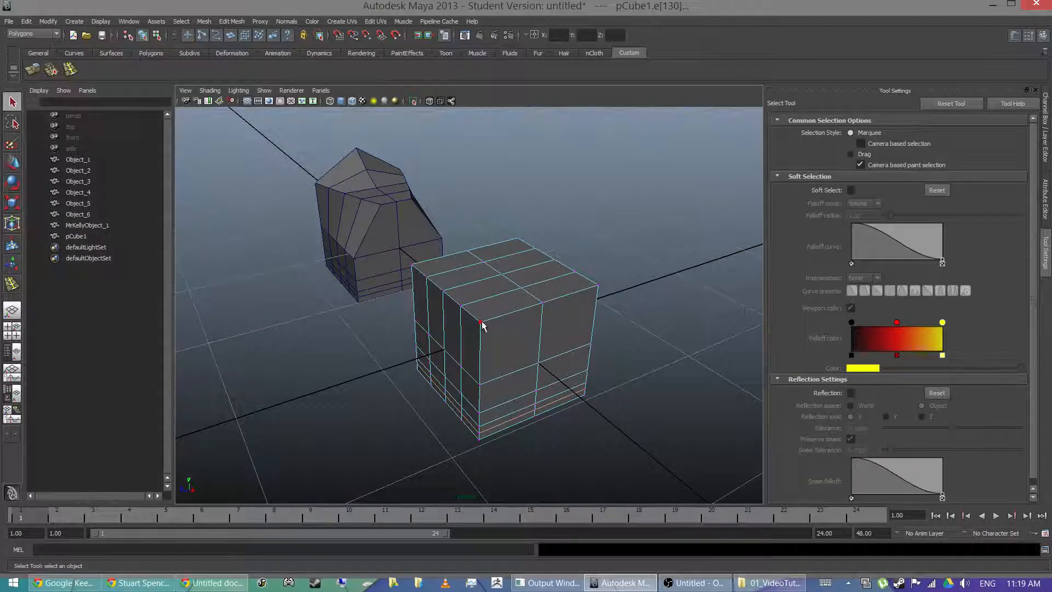
pyautogui.click(482, 321)
pyautogui.click(652, 226)
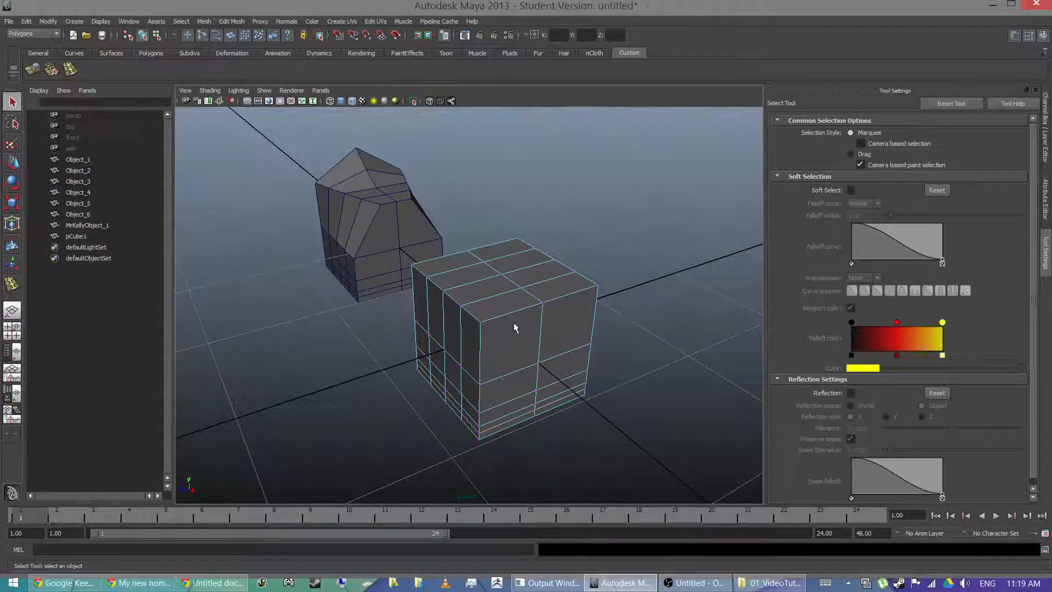
pyautogui.click(485, 324)
pyautogui.moveTo(558, 321)
pyautogui.keyDown('alt'); pyautogui.mouseDown()
pyautogui.moveTo(574, 305)
pyautogui.moveTo(562, 316)
pyautogui.mouseUp(); pyautogui.keyUp('alt')
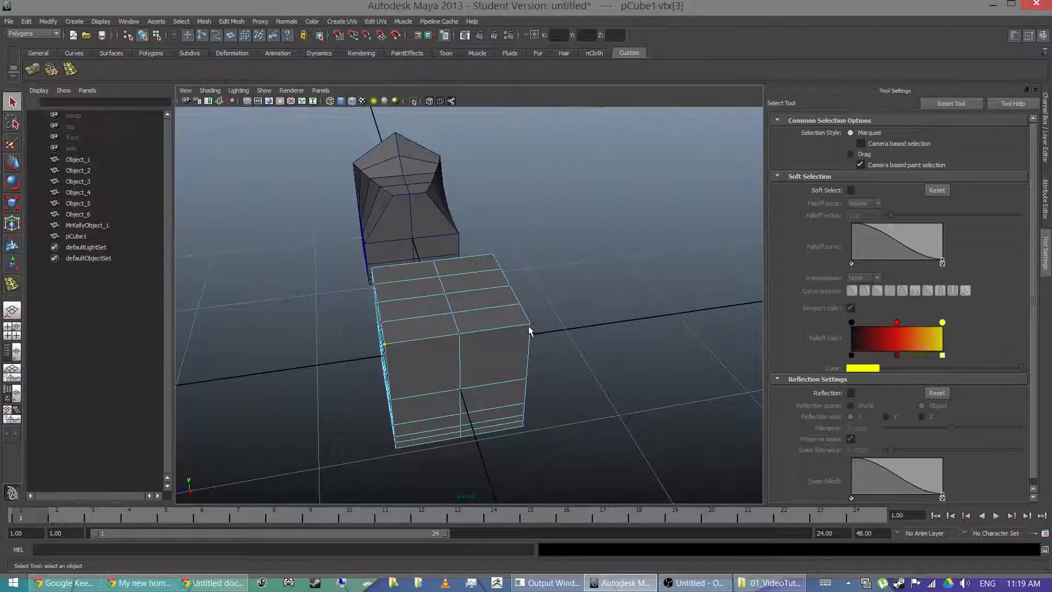
pyautogui.keyDown('shift'); pyautogui.click(530, 325); pyautogui.keyUp('shift')
pyautogui.keyDown('alt'); pyautogui.moveTo(523, 327); pyautogui.dragTo(568, 285); pyautogui.keyUp('alt')
pyautogui.press('r')
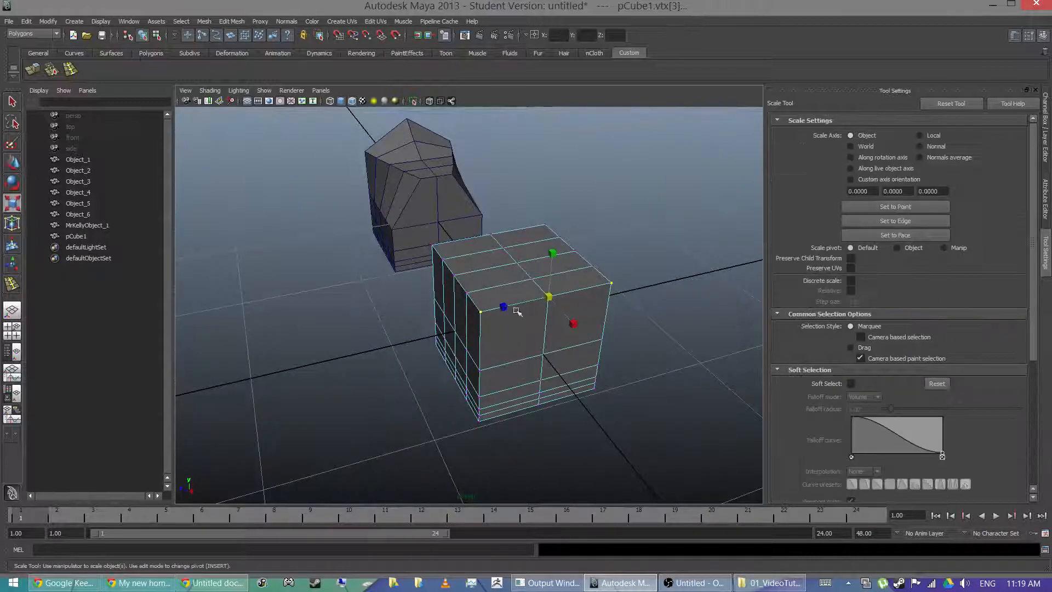
pyautogui.moveTo(504, 307); pyautogui.dragTo(529, 305)
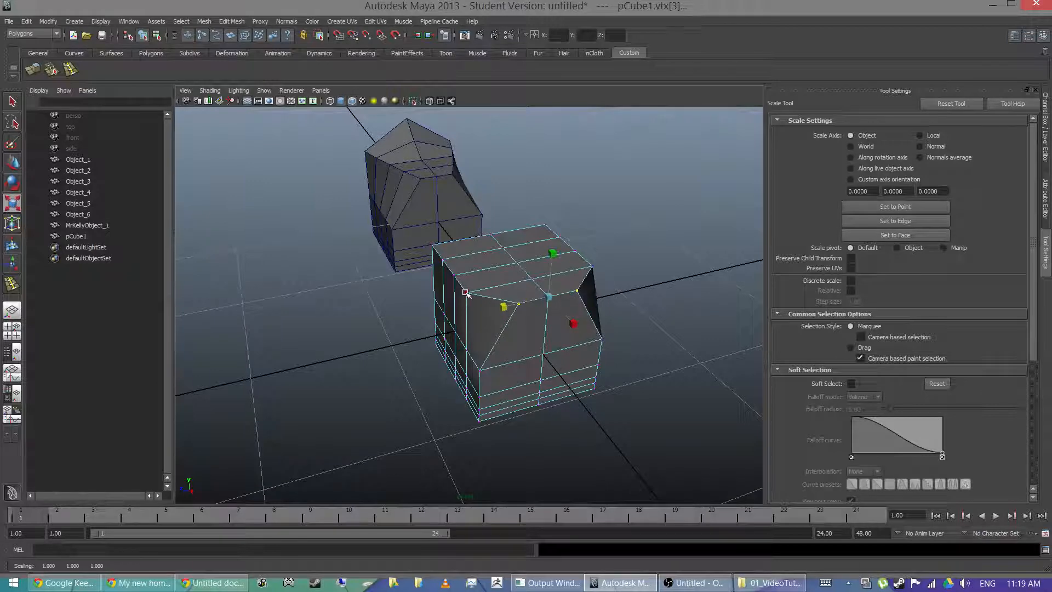
# Step: Scale the second pair of outer top vertices inward along Z to about 0.735
pyautogui.click(466, 292)
pyautogui.press('q')
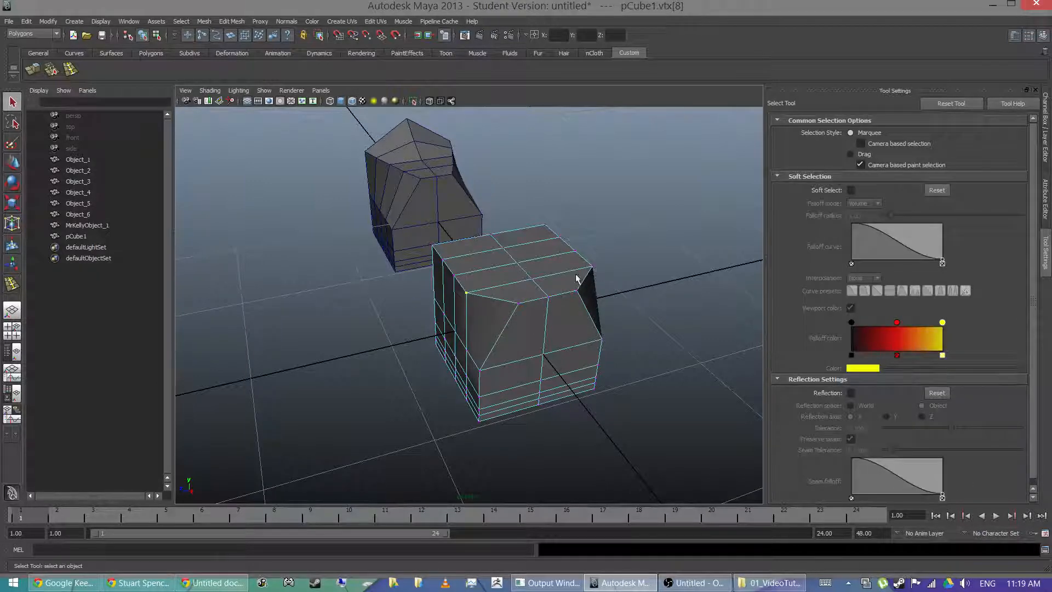
pyautogui.click(686, 264)
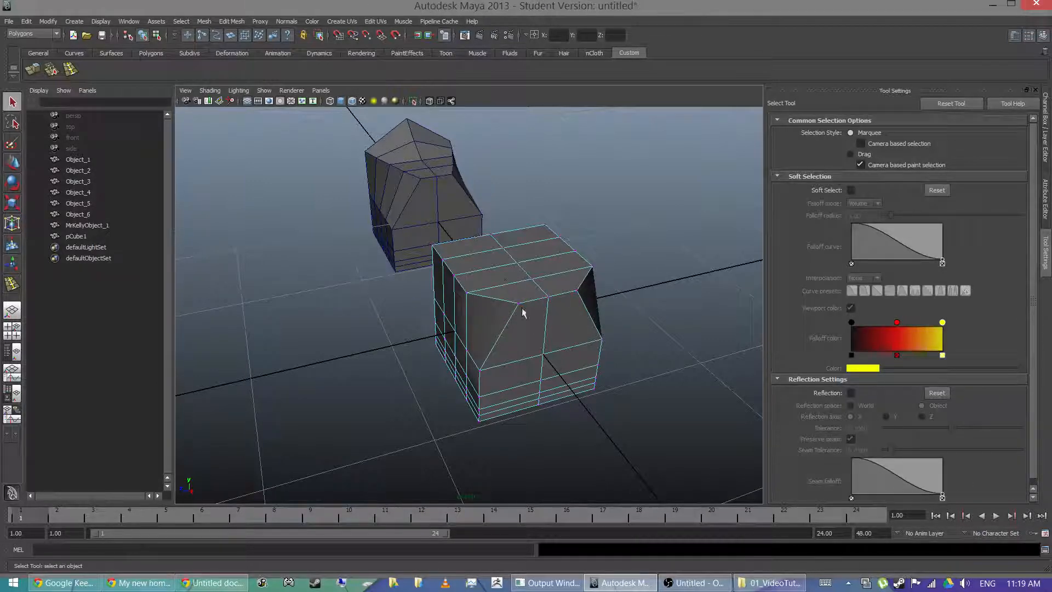
pyautogui.click(466, 292)
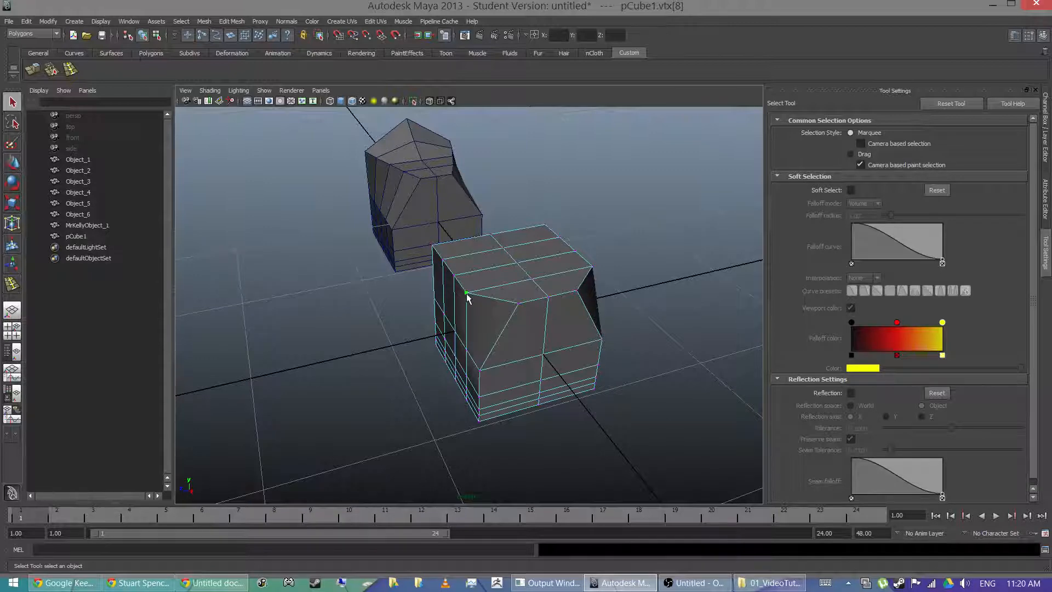
pyautogui.keyDown('shift'); pyautogui.click(592, 267); pyautogui.keyUp('shift')
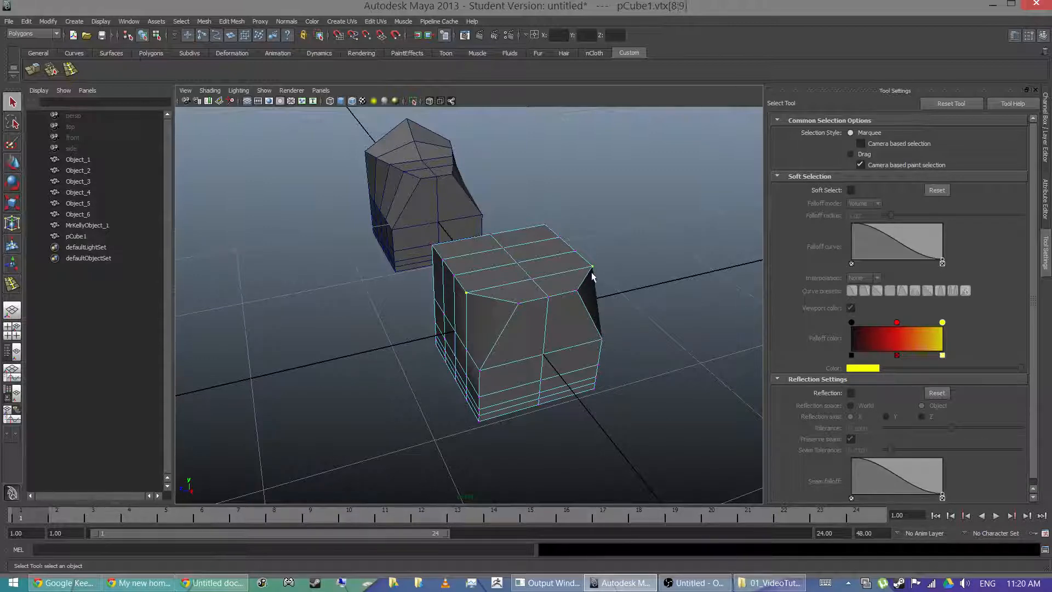
pyautogui.press('r')
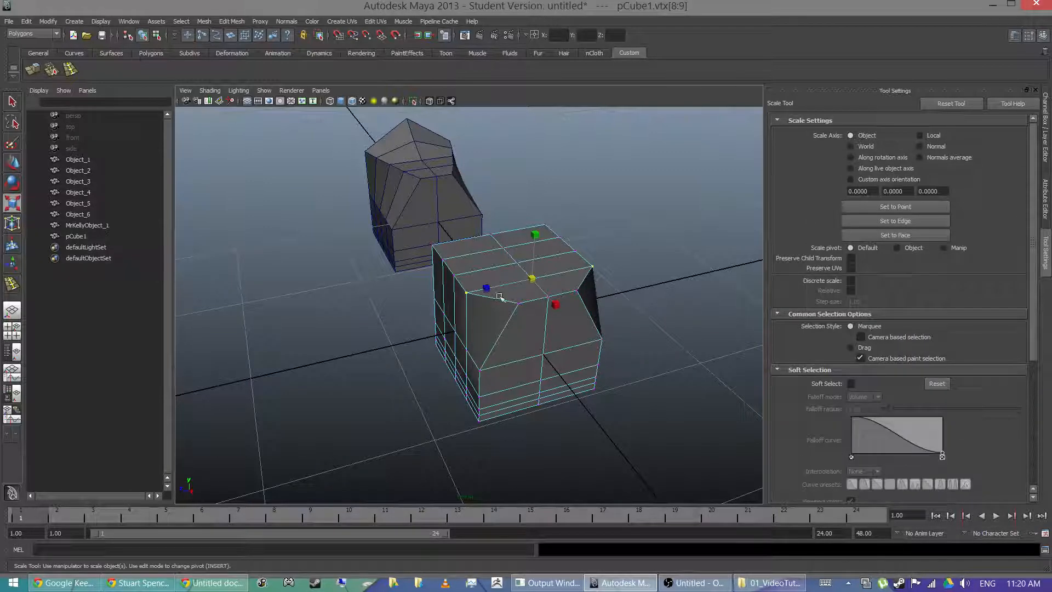
pyautogui.moveTo(486, 287); pyautogui.dragTo(500, 283)
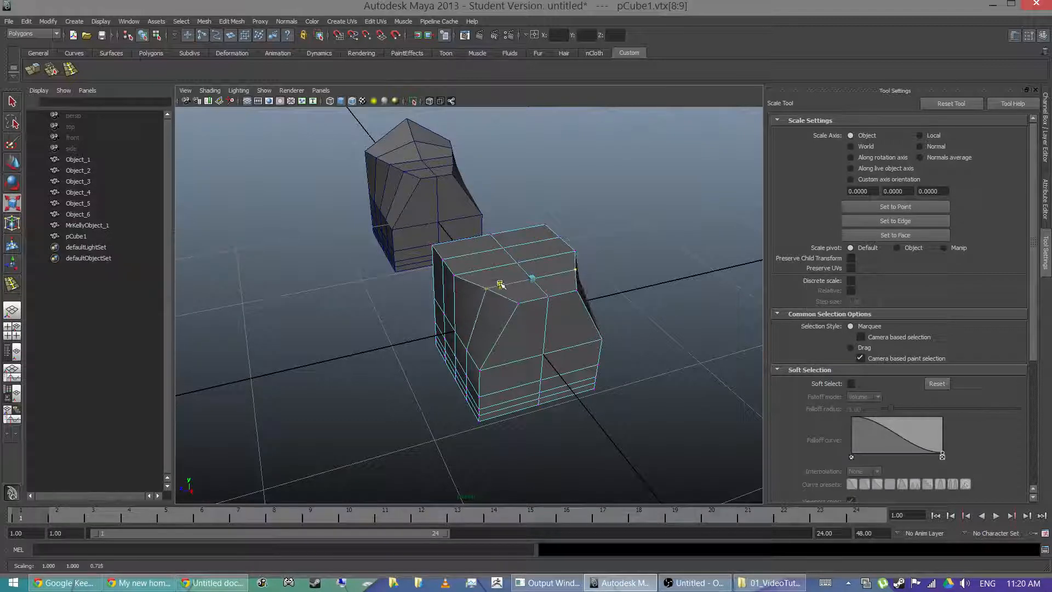
# Step: Scale the third pair of outer top vertices inward along Z to about 0.837
pyautogui.press('q')
pyautogui.click(454, 275)
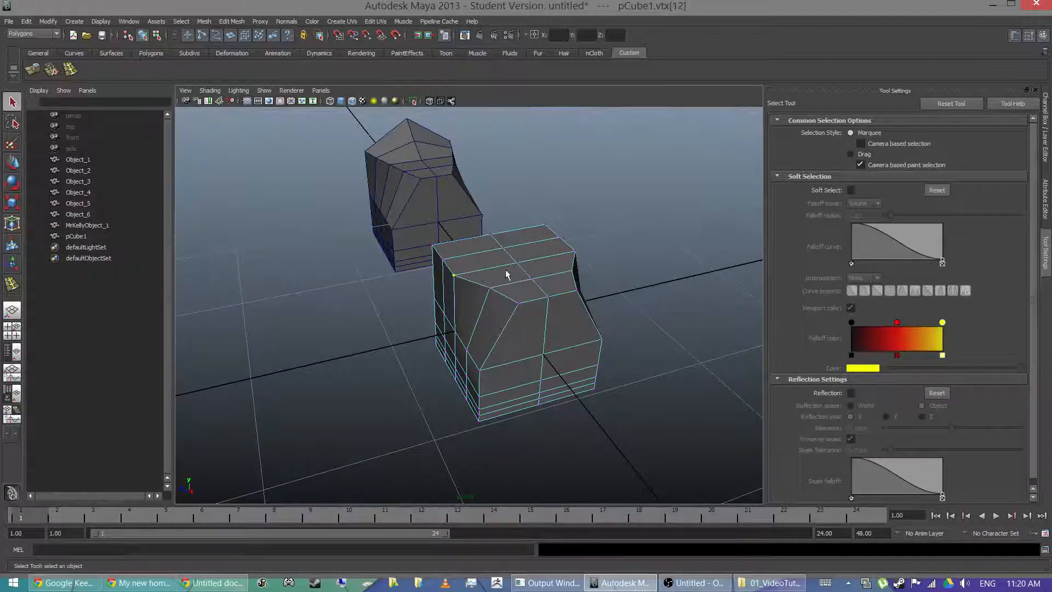
pyautogui.keyDown('shift'); pyautogui.click(574, 254); pyautogui.keyUp('shift')
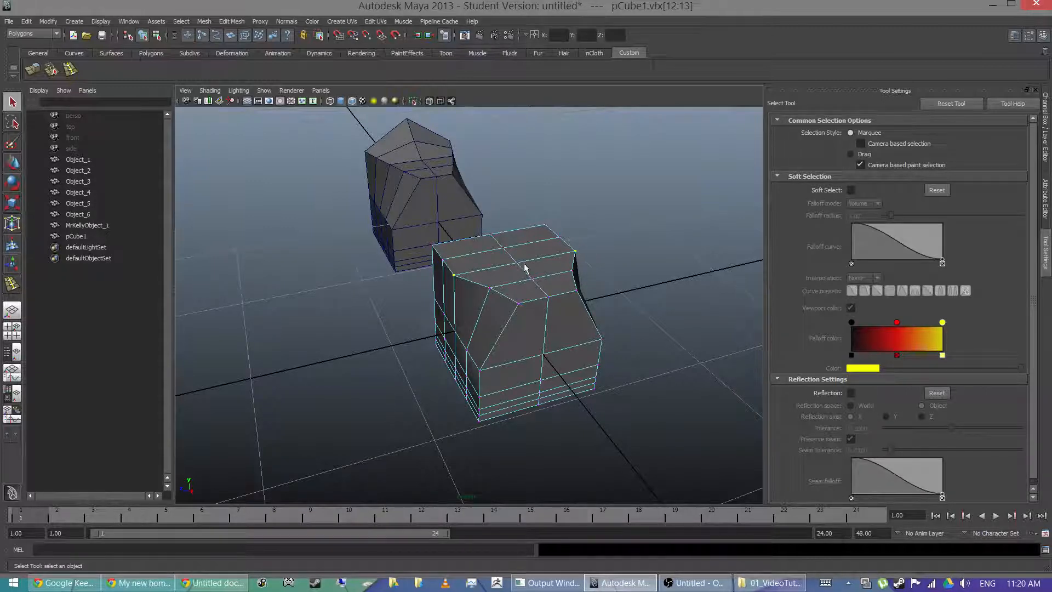
pyautogui.press('r')
pyautogui.moveTo(474, 270); pyautogui.dragTo(480, 273)
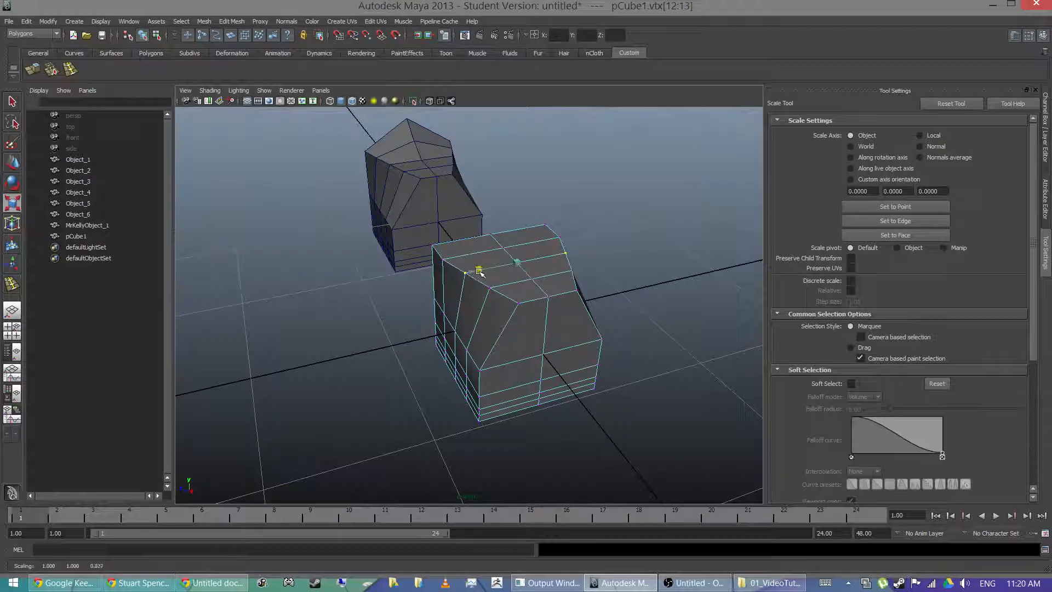
# Step: Scale the fourth pair of outer top vertices, just ahead of the back edge, slightly inward along Z
pyautogui.keyDown('alt'); pyautogui.moveTo(482, 273); pyautogui.dragTo(508, 265, button='right'); pyautogui.keyUp('alt')
pyautogui.keyDown('alt'); pyautogui.moveTo(508, 260); pyautogui.dragTo(521, 307, button='middle'); pyautogui.keyUp('alt')
pyautogui.press('q')
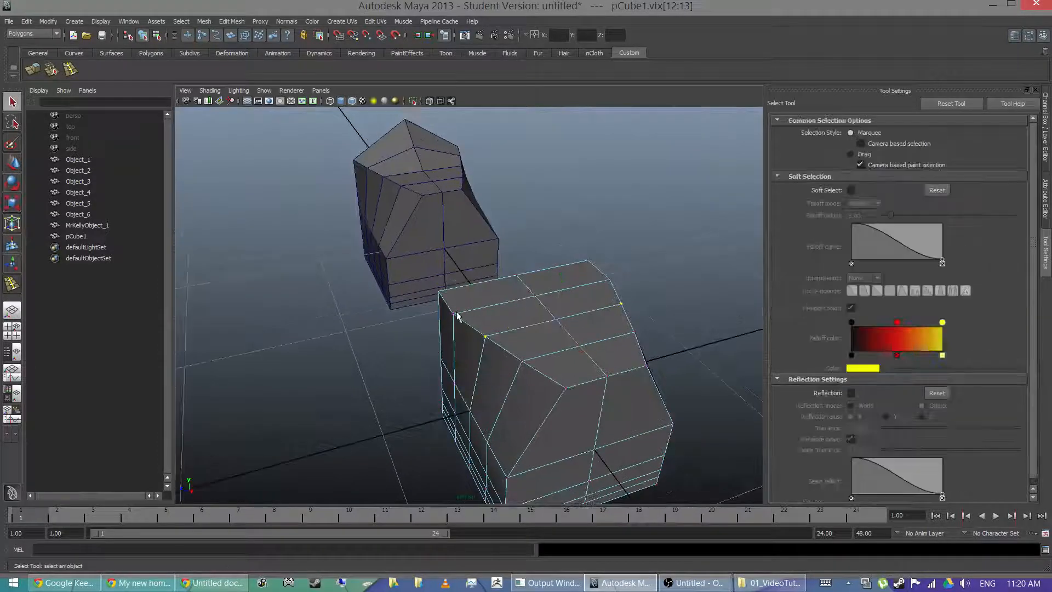
pyautogui.click(454, 314)
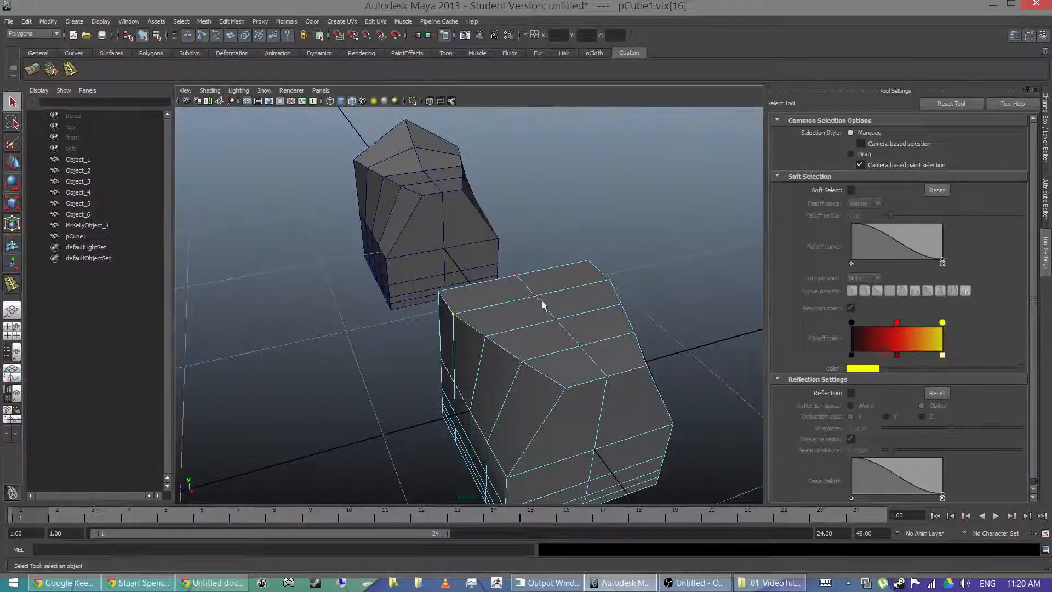
pyautogui.keyDown('shift'); pyautogui.click(610, 280); pyautogui.keyUp('shift')
pyautogui.press('r')
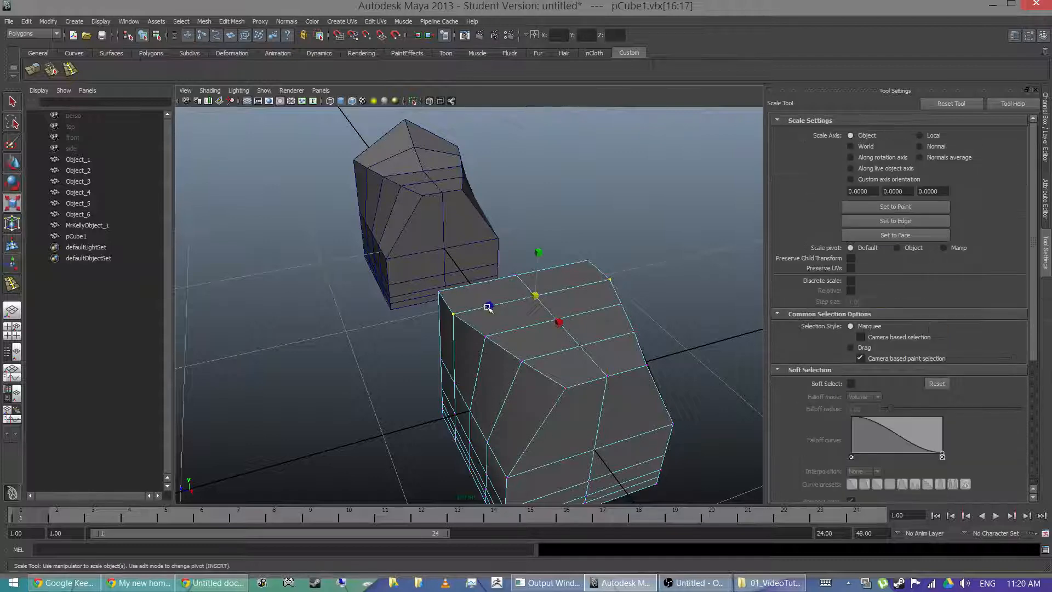
pyautogui.moveTo(489, 307)
pyautogui.mouseDown()
pyautogui.moveTo(482, 280)
pyautogui.moveTo(488, 296)
pyautogui.mouseUp()
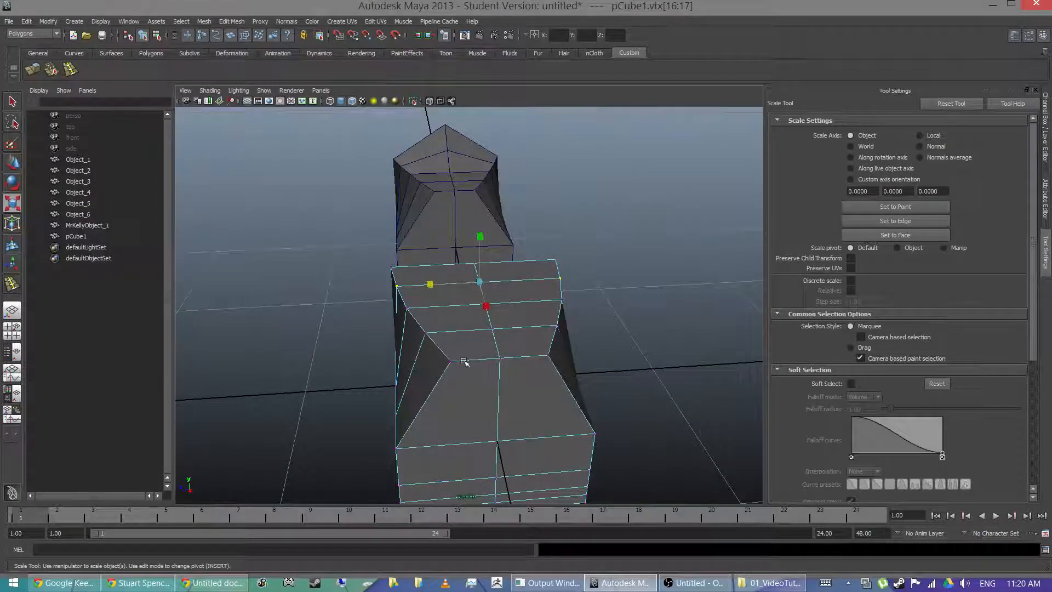
# Step: Reselect the two front top corner vertices and scale them further inward to match the reference's narrow front
pyautogui.keyDown('alt'); pyautogui.moveTo(452, 351); pyautogui.dragTo(466, 305); pyautogui.keyUp('alt')
pyautogui.press('q')
pyautogui.click(406, 322)
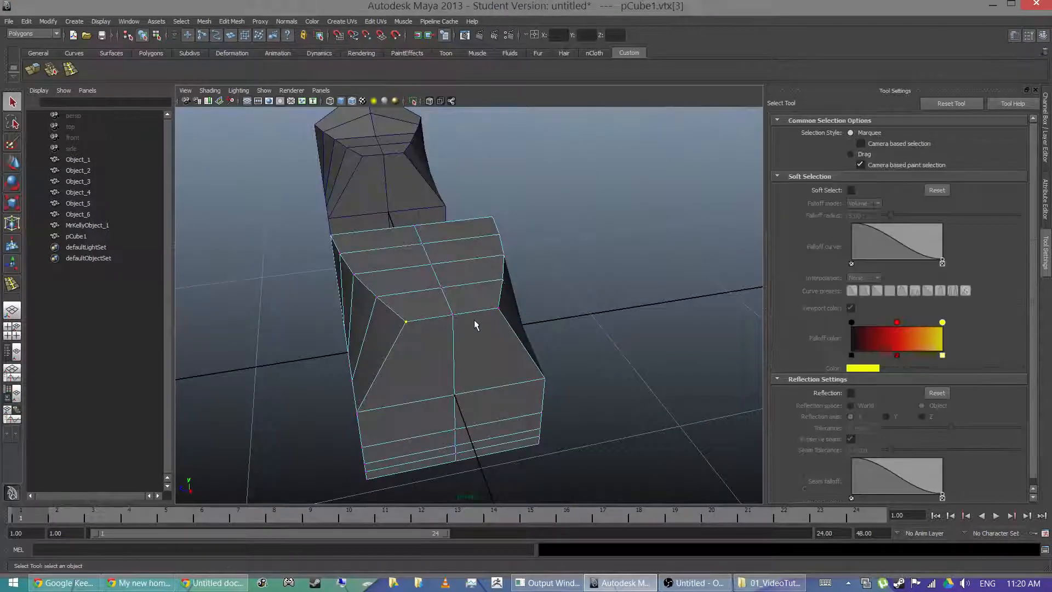
pyautogui.keyDown('shift'); pyautogui.click(497, 308); pyautogui.keyUp('shift')
pyautogui.keyDown('alt'); pyautogui.moveTo(472, 300); pyautogui.dragTo(495, 277); pyautogui.keyUp('alt')
pyautogui.press('r')
pyautogui.press('q')
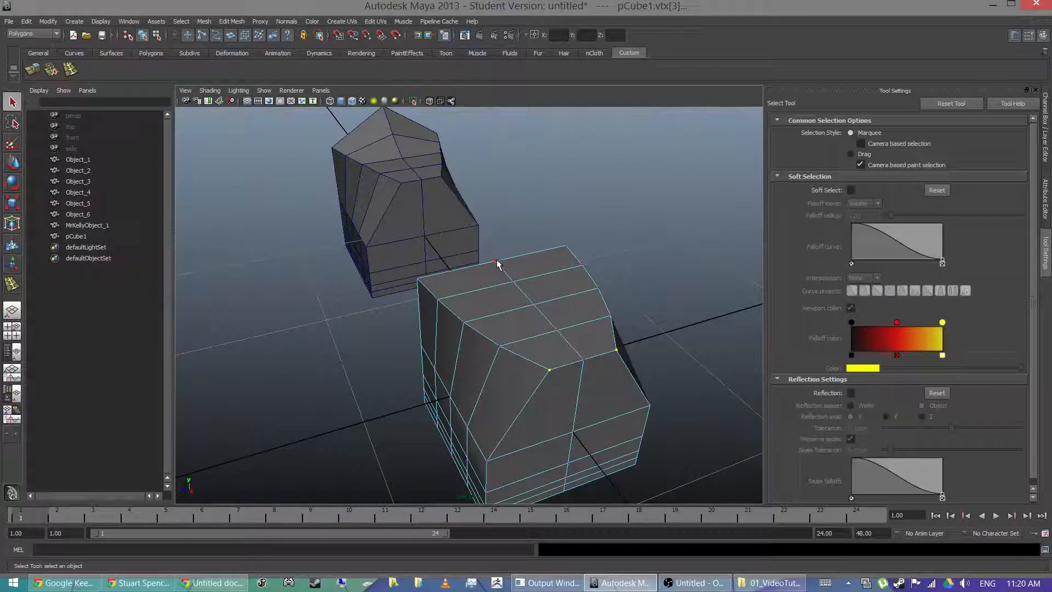
# Step: Compare the models in wireframe and plain shaded display, and return the viewport to wireframe on shaded
pyautogui.click(496, 262)
pyautogui.keyDown('alt'); pyautogui.moveTo(498, 236); pyautogui.dragTo(523, 242); pyautogui.keyUp('alt')
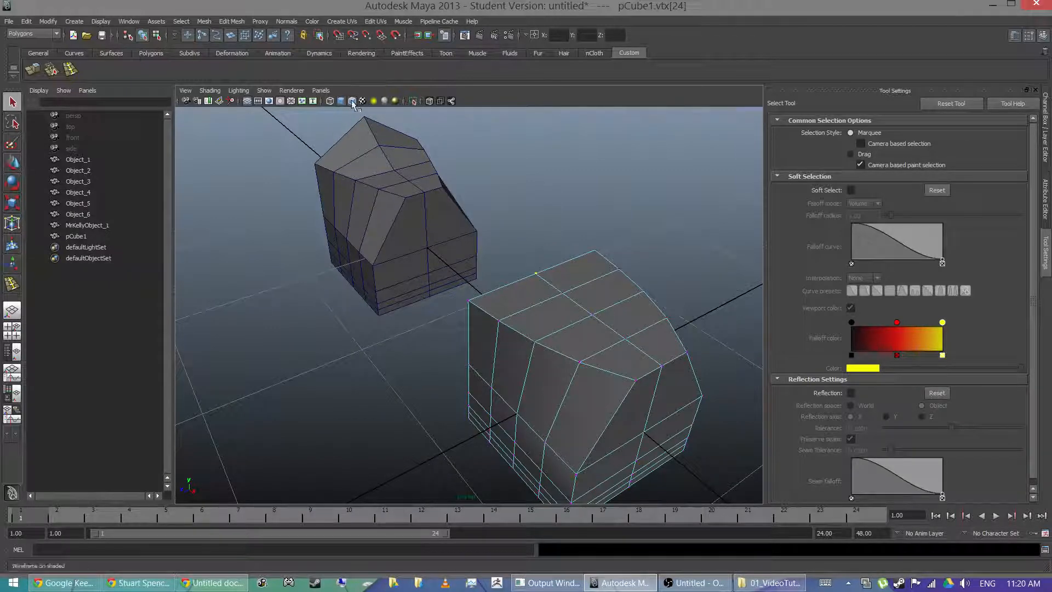
pyautogui.click(352, 102)
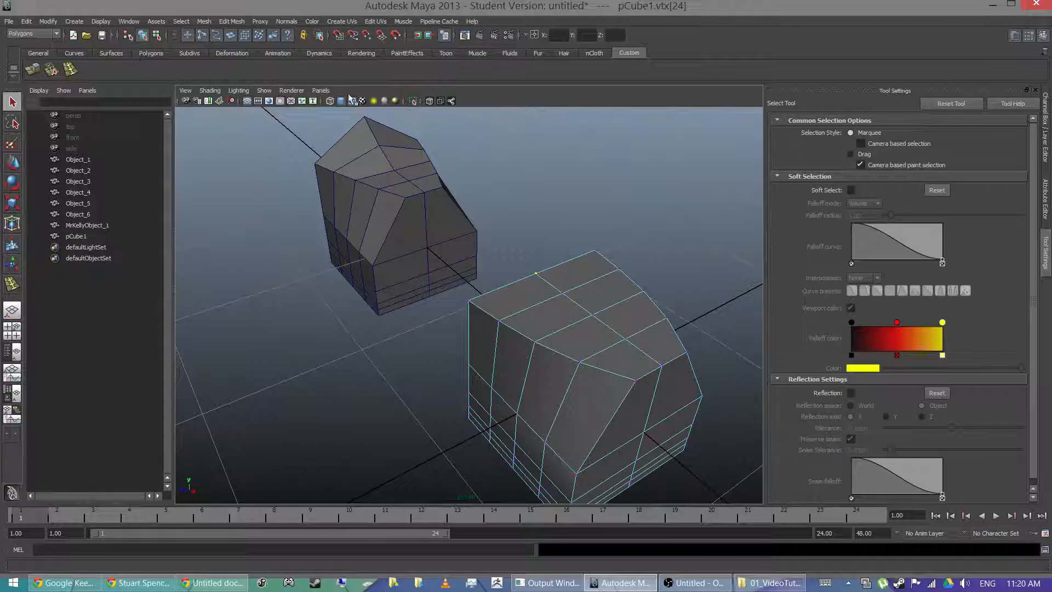
pyautogui.click(331, 101)
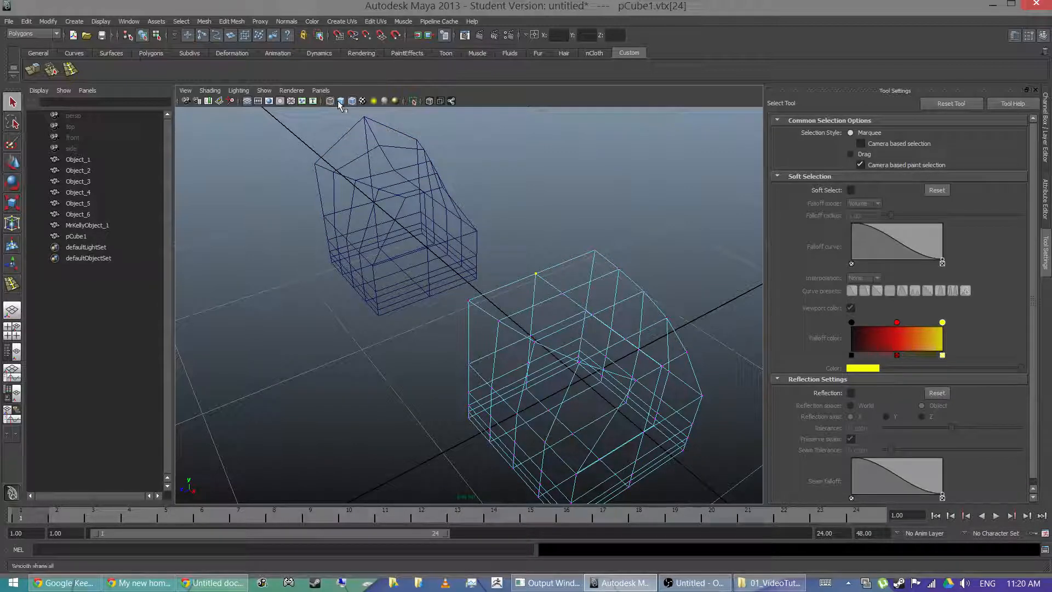
pyautogui.click(352, 103)
pyautogui.click(352, 102)
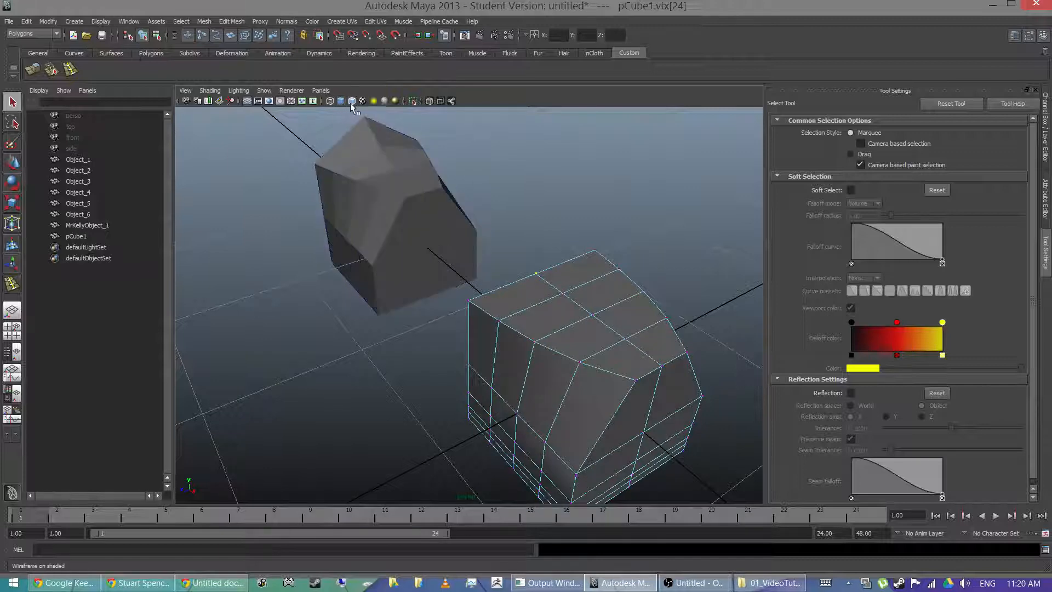
pyautogui.click(352, 101)
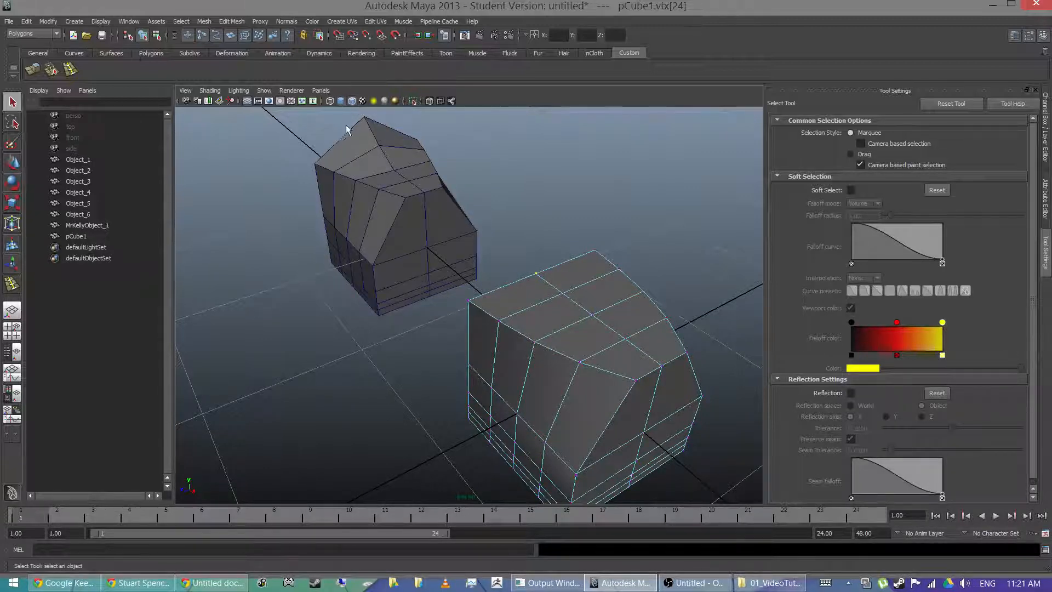
pyautogui.keyDown('alt'); pyautogui.moveTo(430, 203); pyautogui.dragTo(536, 202); pyautogui.keyUp('alt')
pyautogui.click(536, 202)
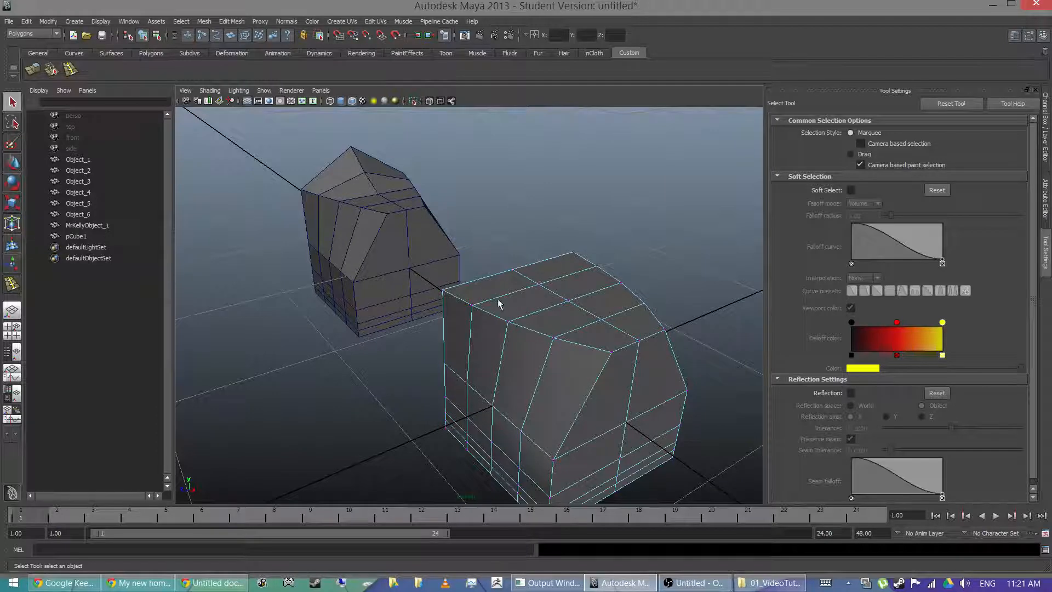
# Step: Raise the centre vertex of the top's back edge into a peak and lift the next centre-line vertex toward it
pyautogui.click(514, 272)
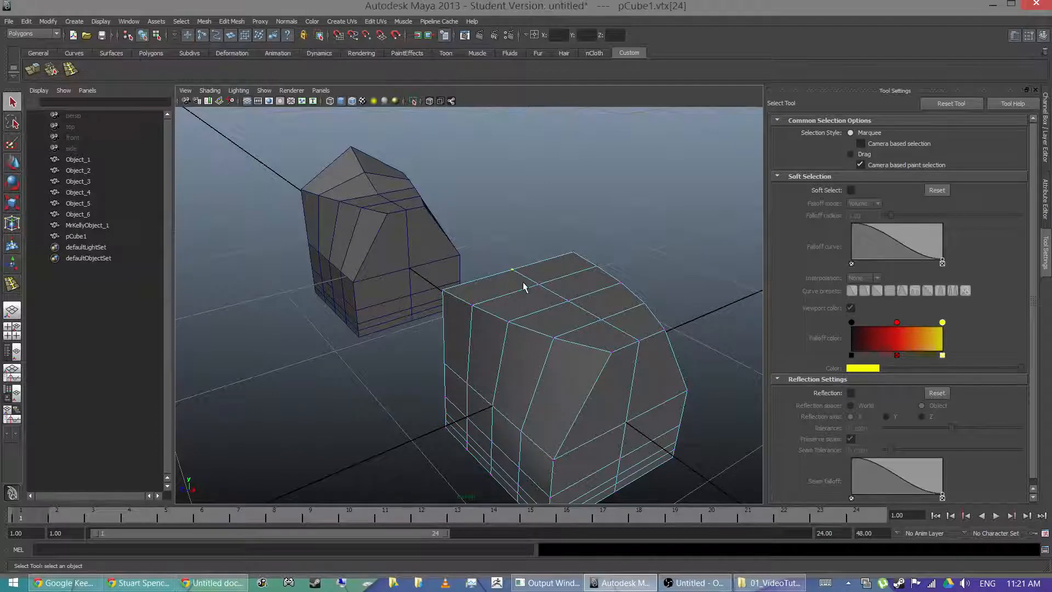
pyautogui.moveTo(522, 283); pyautogui.dragTo(484, 284, button='right')
pyautogui.moveTo(535, 280); pyautogui.dragTo(501, 280, button='right')
pyautogui.click(514, 278)
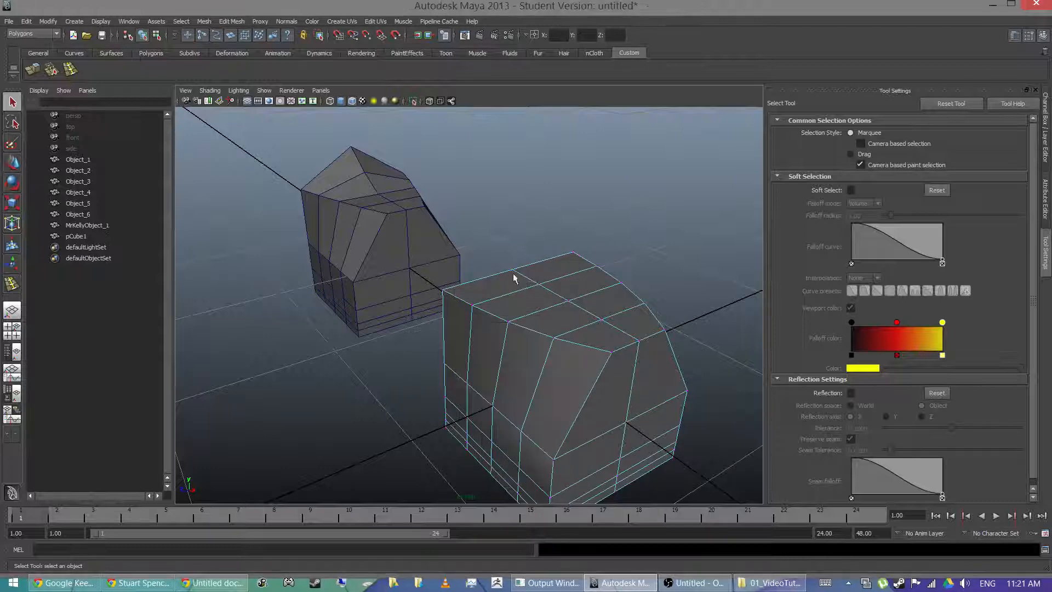
pyautogui.click(514, 272)
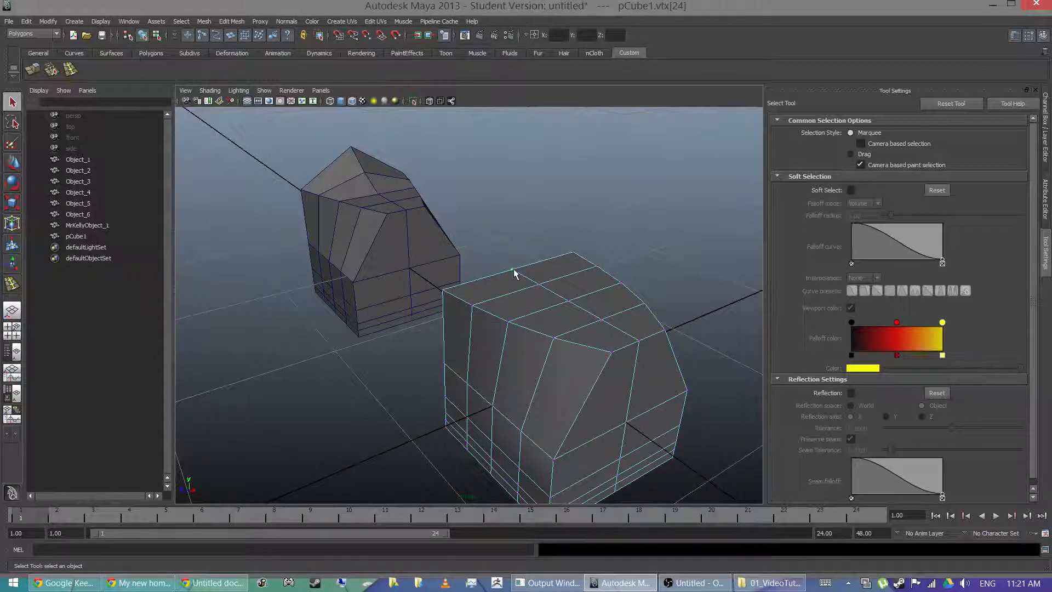
pyautogui.press('w')
pyautogui.moveTo(510, 234); pyautogui.dragTo(512, 187)
pyautogui.click(540, 284)
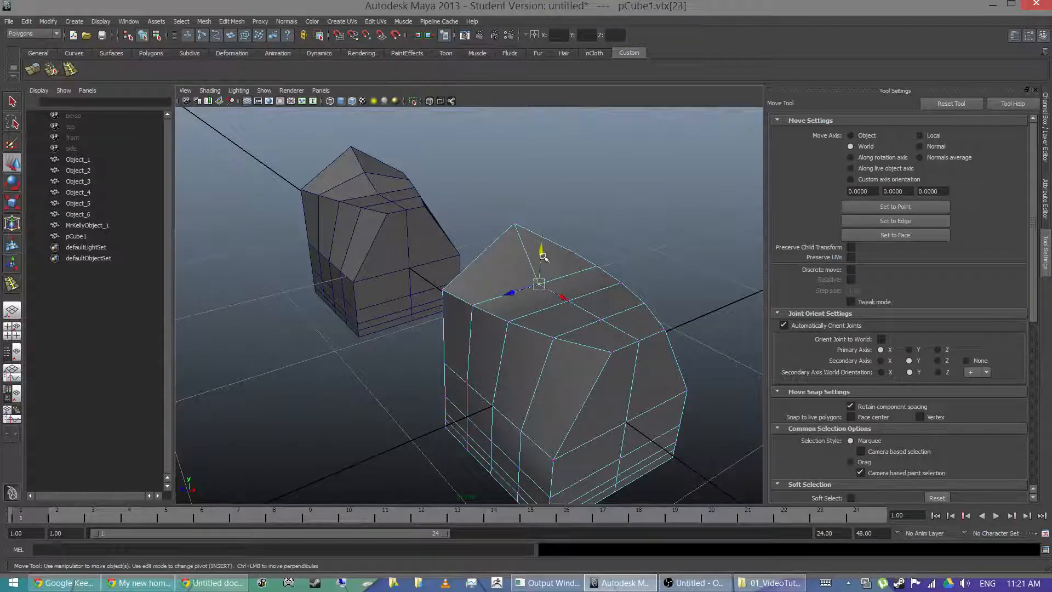
pyautogui.moveTo(543, 252); pyautogui.dragTo(543, 225)
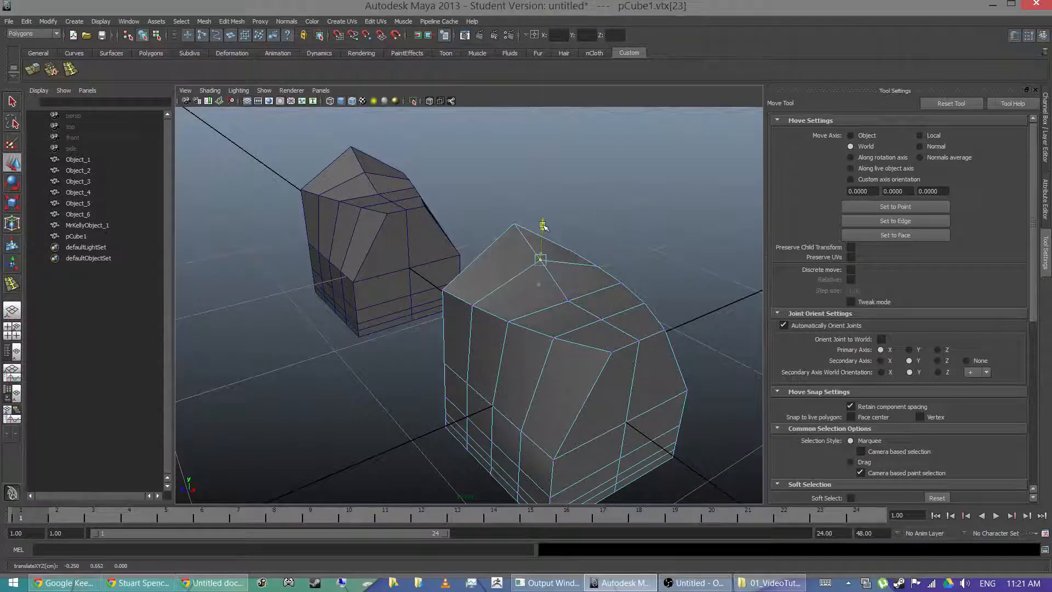
# Step: Return the shaped copy to object mode and rename pCube1 as MrKellyObject_2
pyautogui.rightClick(577, 298)
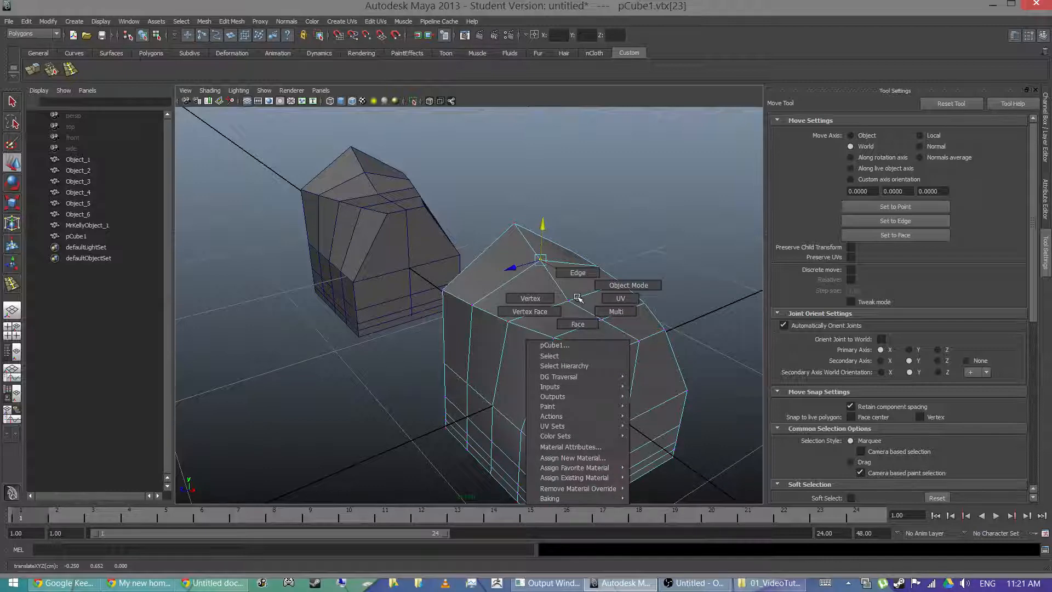
pyautogui.click(618, 284)
pyautogui.click(583, 307)
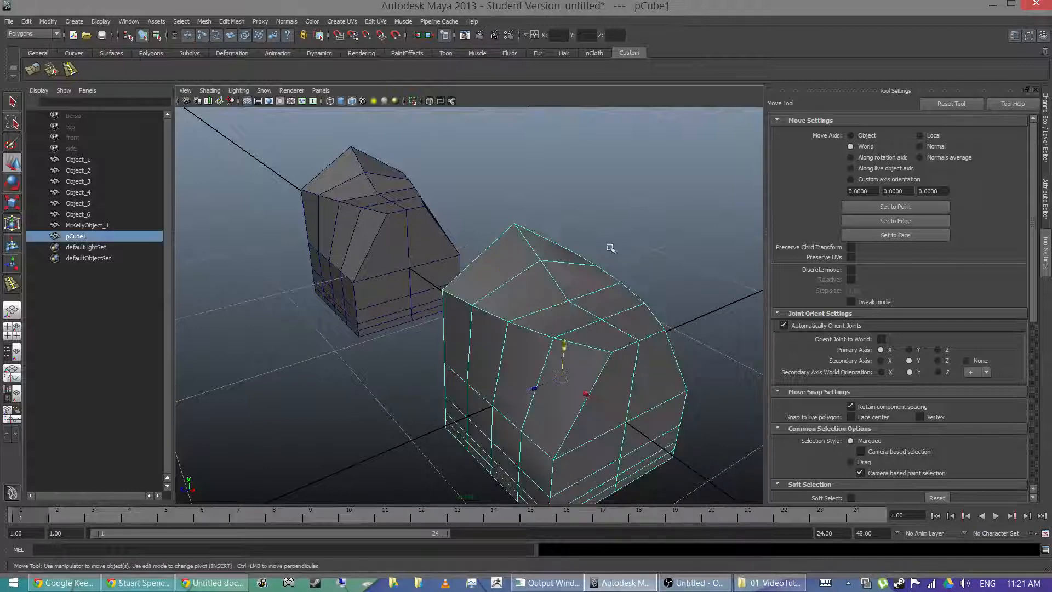
pyautogui.keyDown('alt'); pyautogui.moveTo(608, 251); pyautogui.dragTo(477, 235); pyautogui.keyUp('alt')
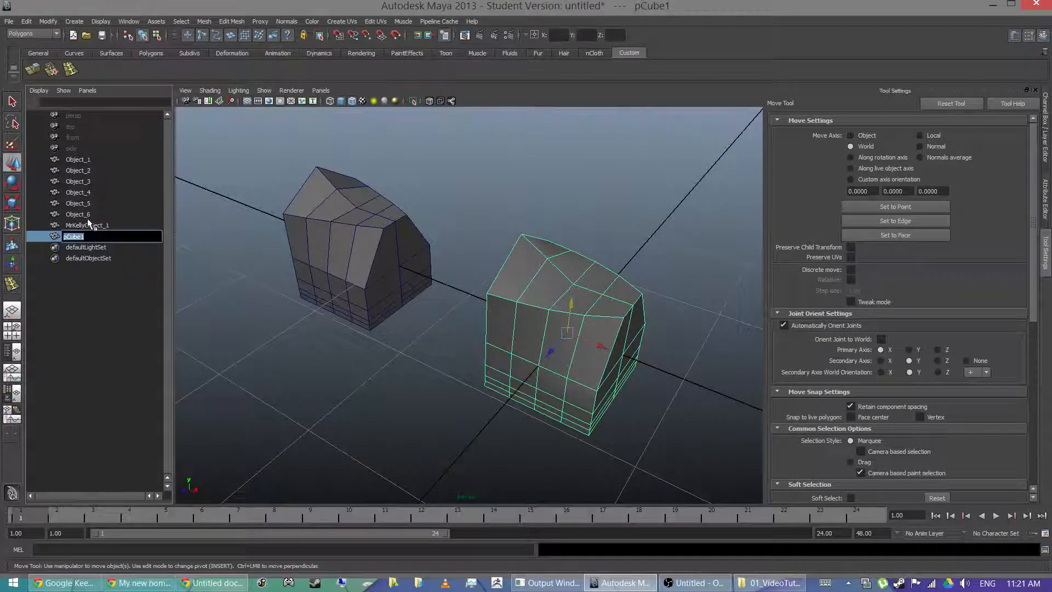
pyautogui.write('rKellyObject_2')
pyautogui.press('Return')
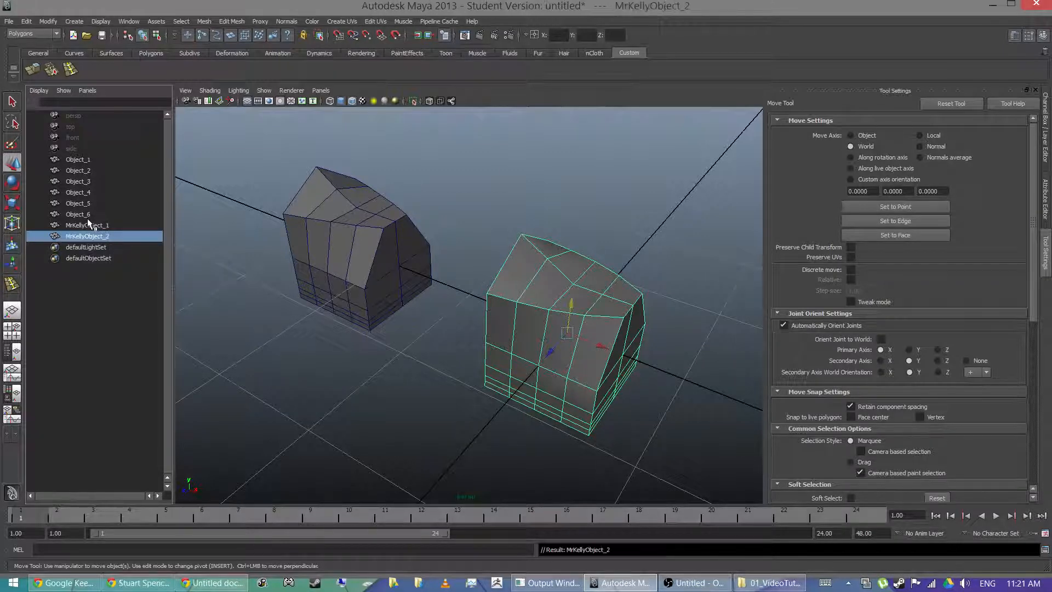
# Step: Add MrKellyObject_2 to the Object2 display layer and hide that layer
pyautogui.click(1047, 118)
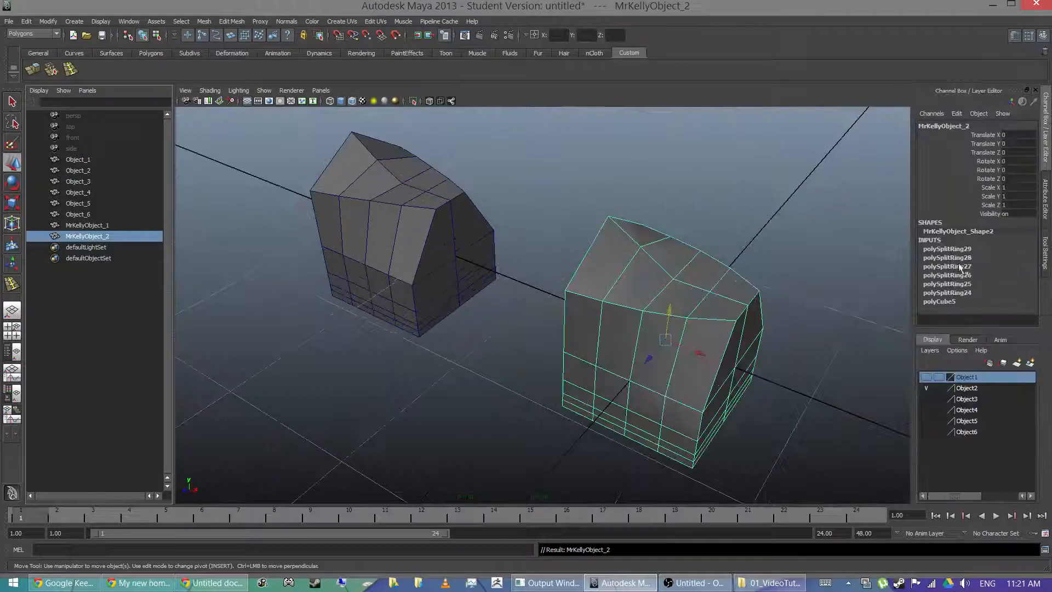
pyautogui.click(969, 392)
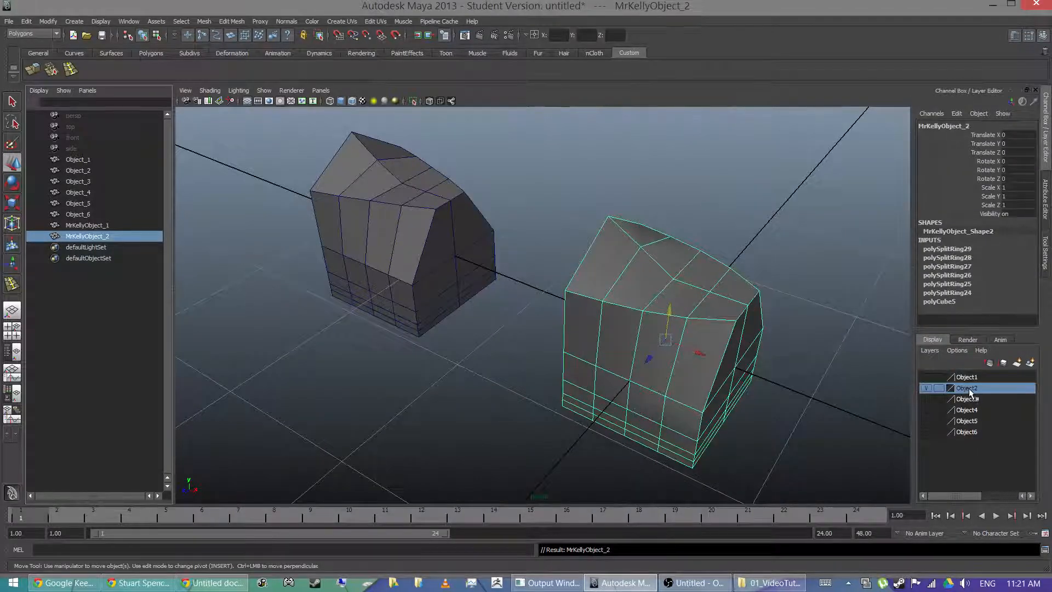
pyautogui.rightClick(969, 392)
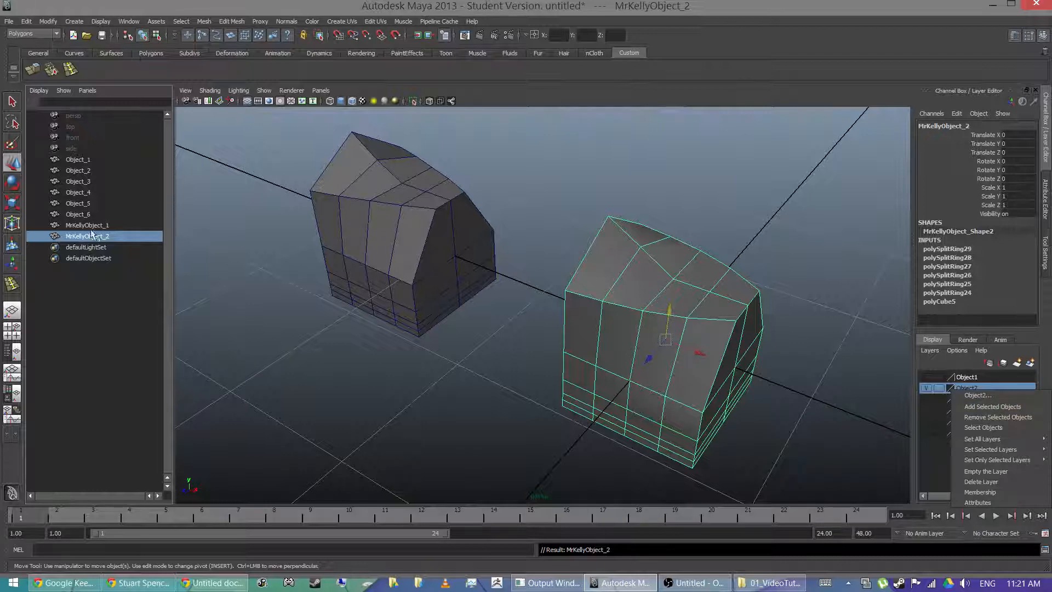
pyautogui.click(992, 407)
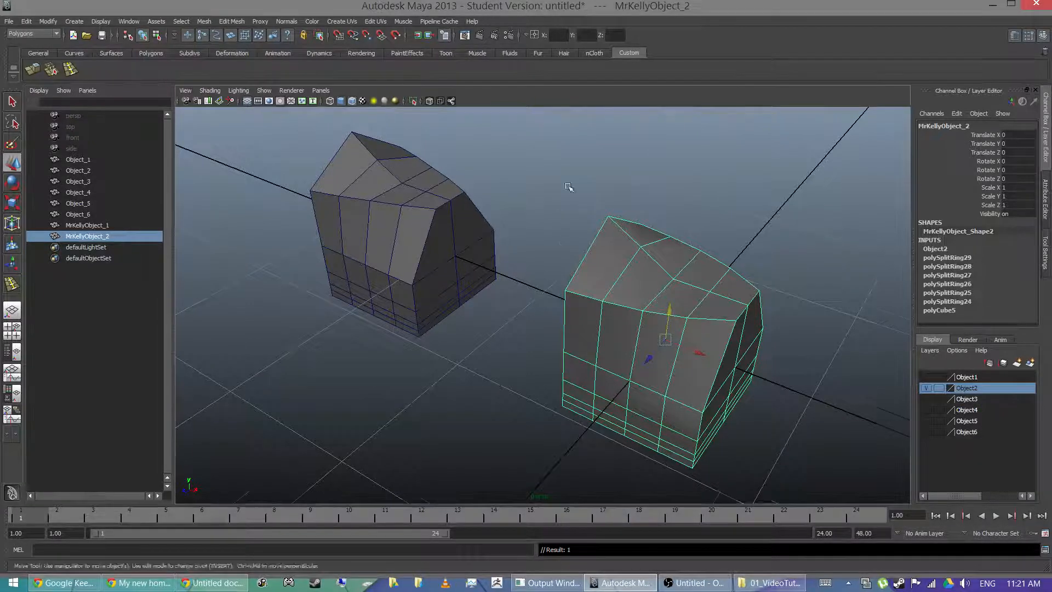
pyautogui.click(926, 388)
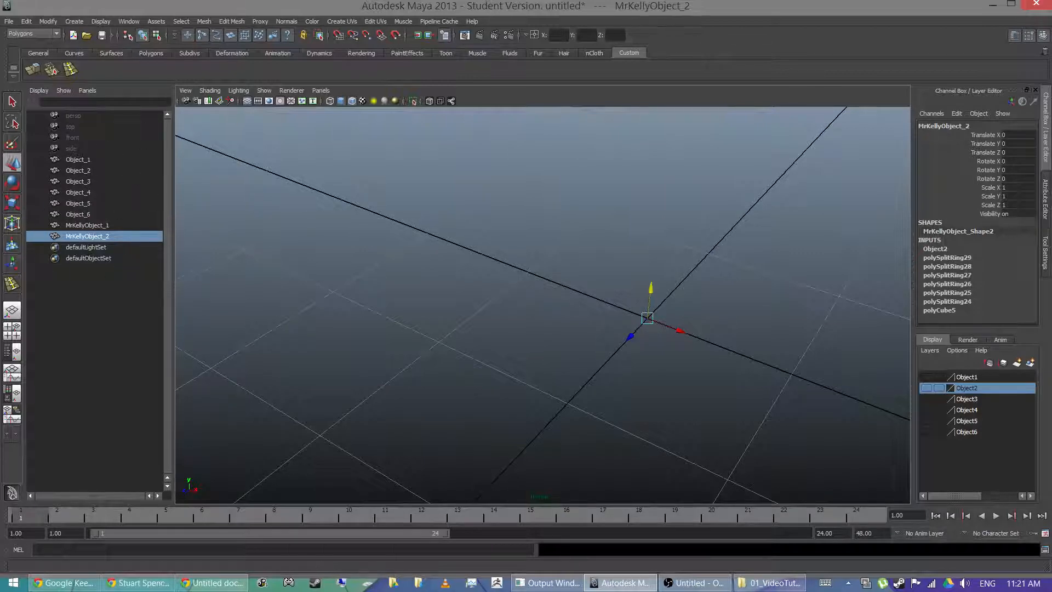
# Step: Reapply the Persp/Outliner pane layout
pyautogui.click(16, 355)
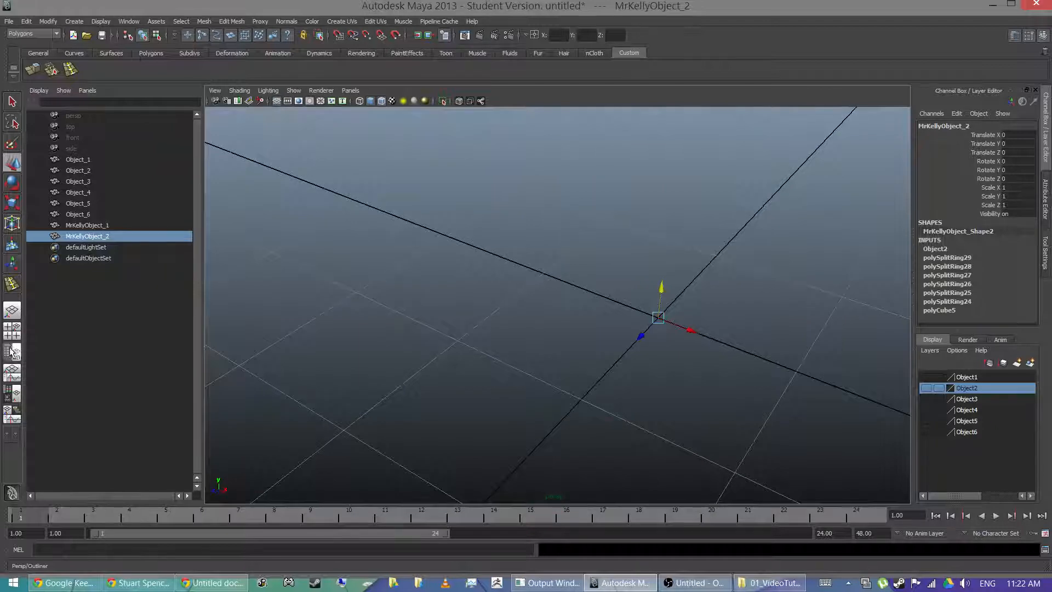
pyautogui.click(14, 351)
pyautogui.click(11, 311)
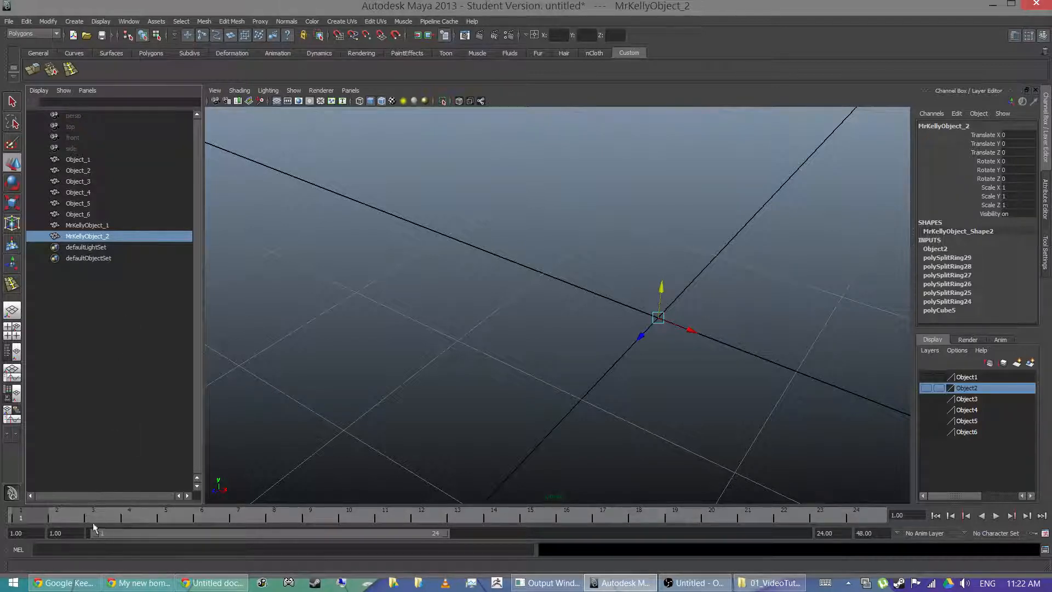
# Step: Hide the Time Slider, Status Line and Range Slider from the interface
pyautogui.click(103, 24)
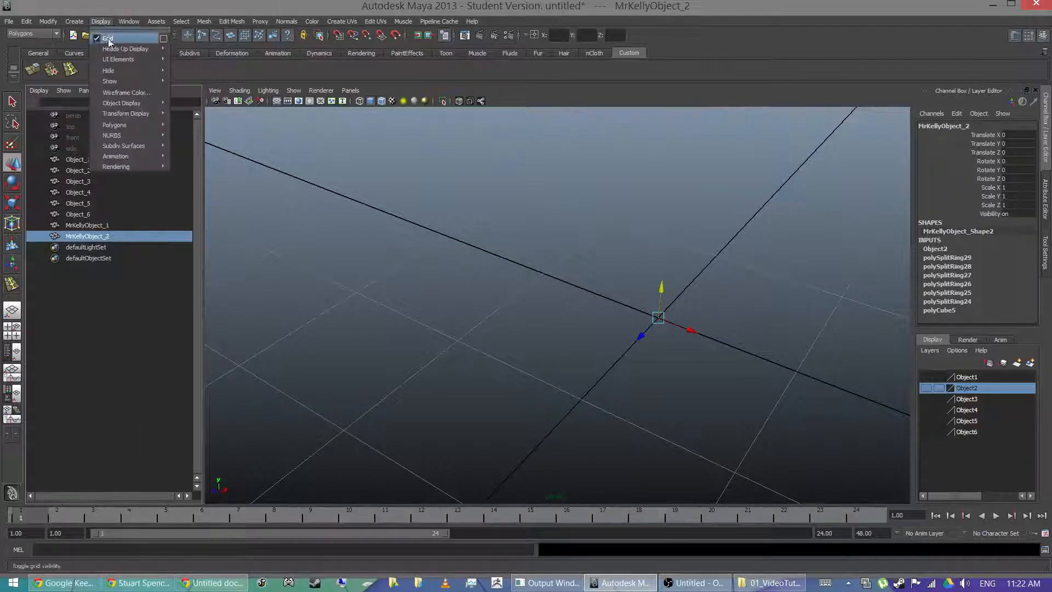
pyautogui.moveTo(119, 59)
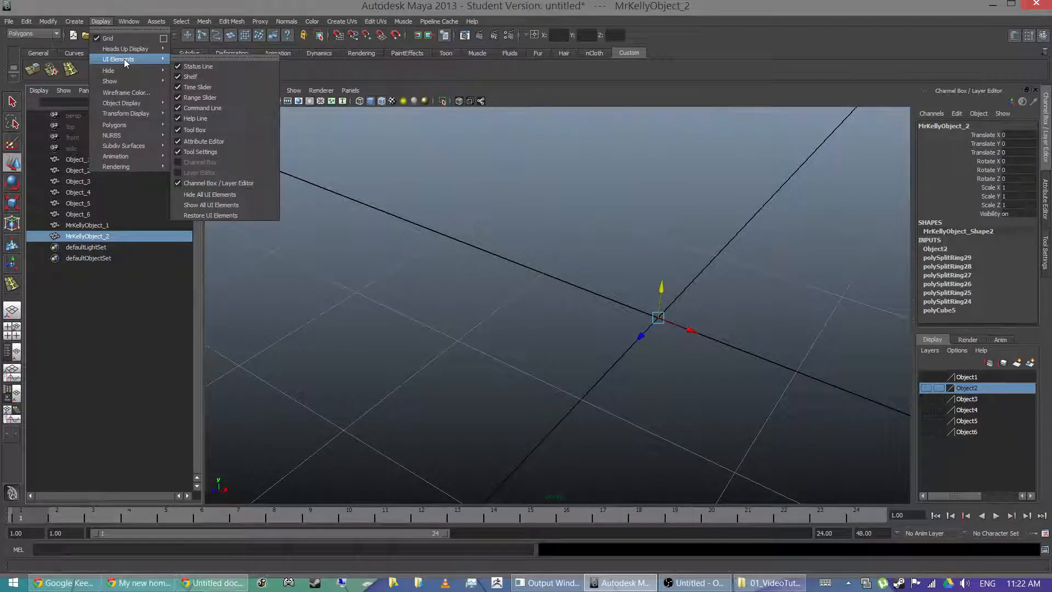
pyautogui.click(180, 87)
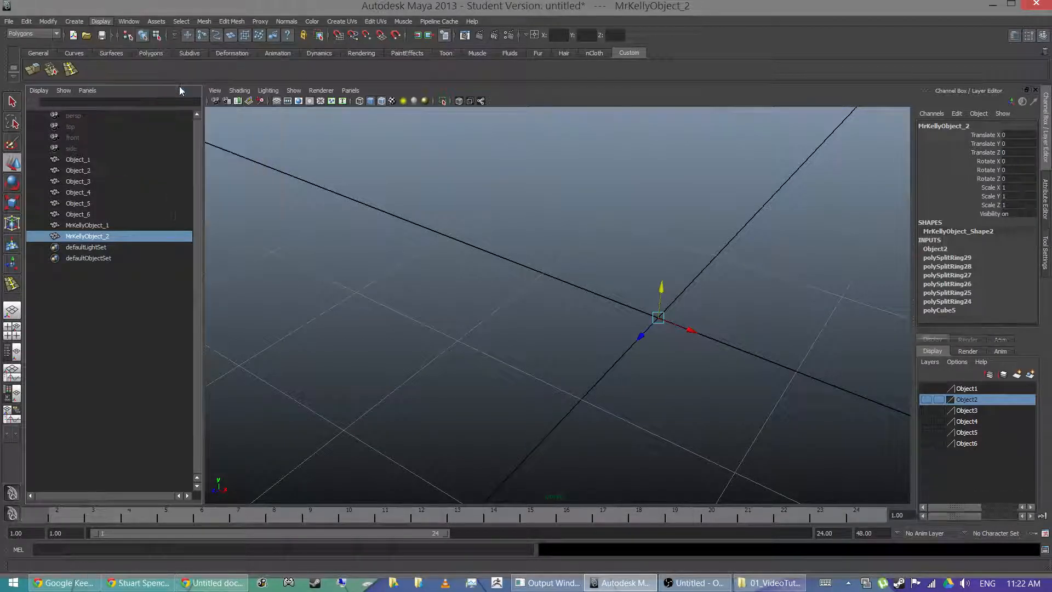
pyautogui.click(101, 22)
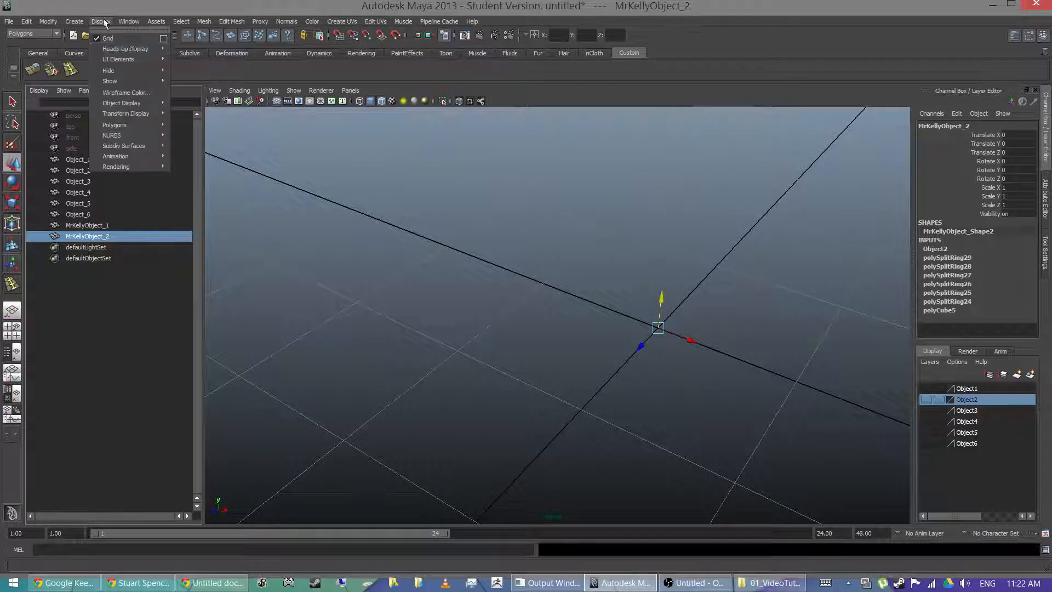
pyautogui.moveTo(138, 57)
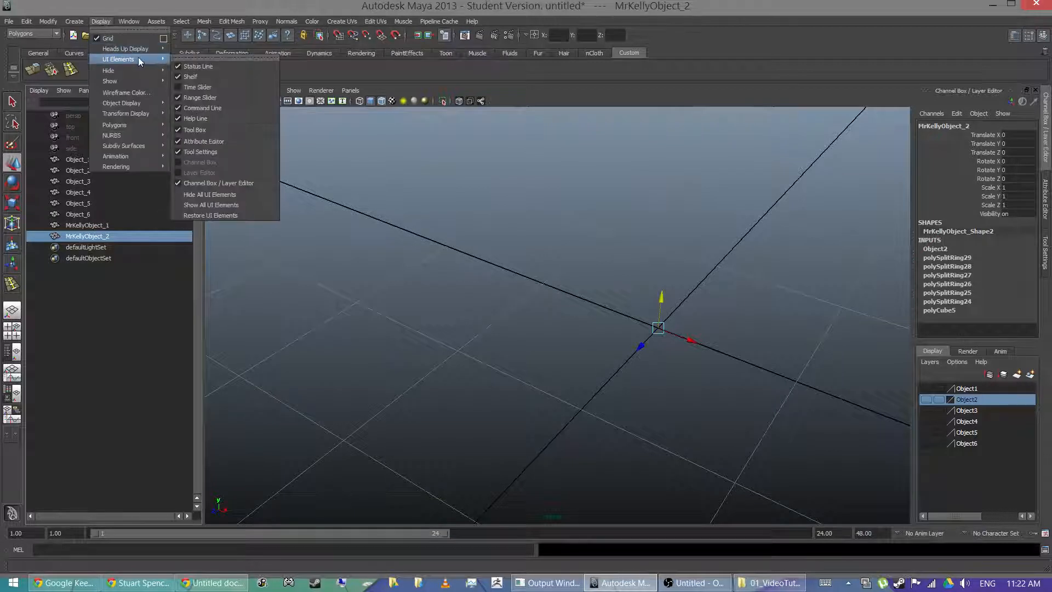
pyautogui.click(200, 66)
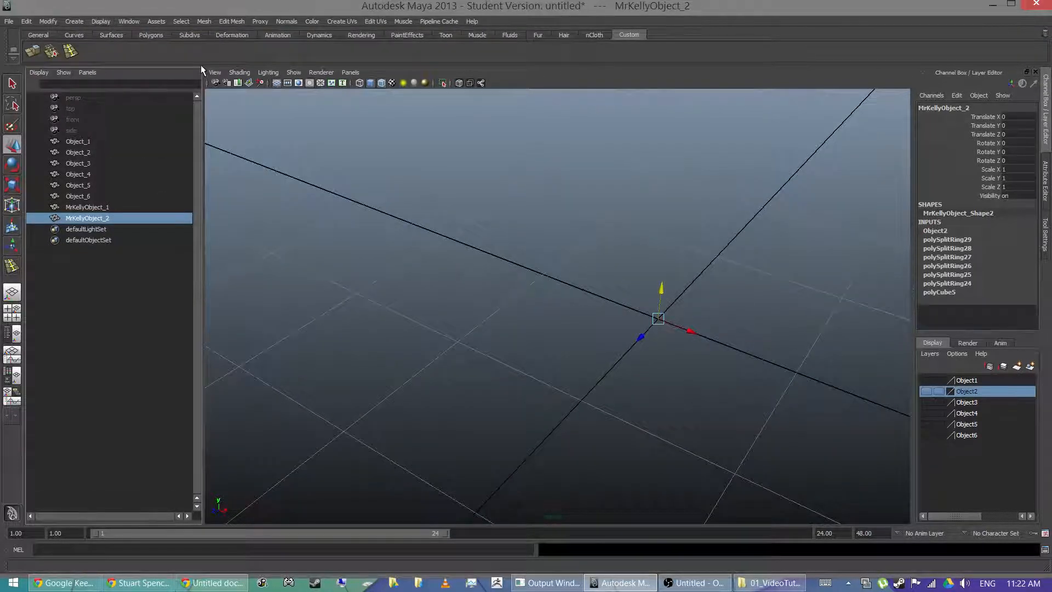
pyautogui.click(105, 22)
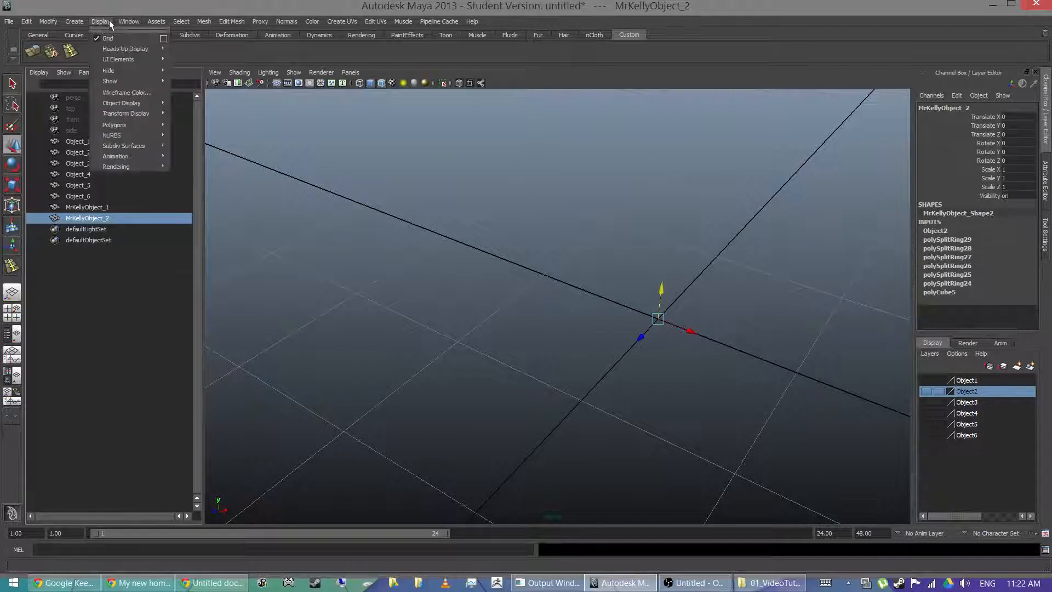
pyautogui.moveTo(121, 62)
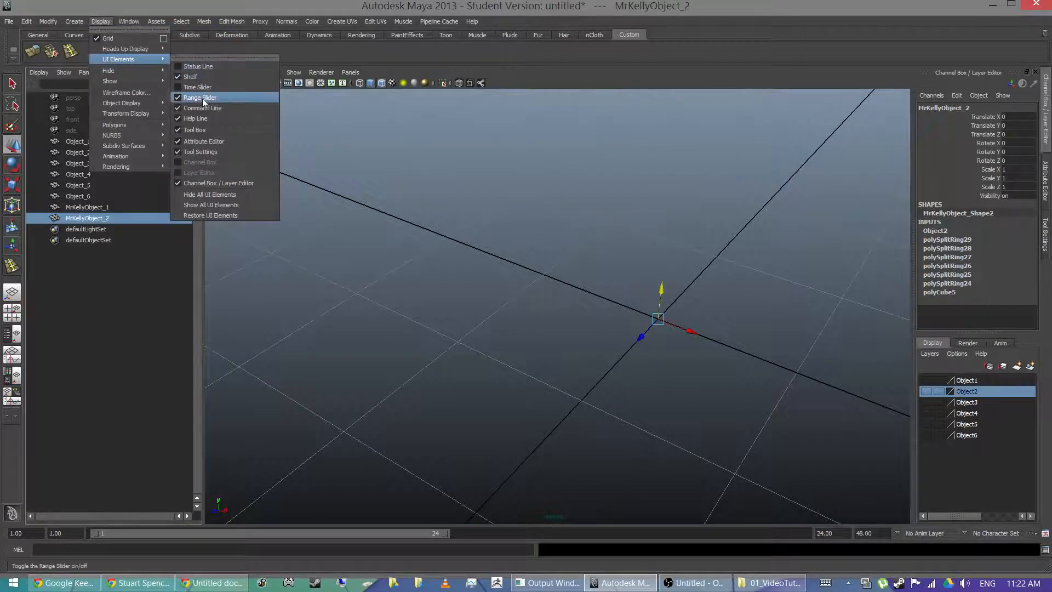
pyautogui.click(207, 105)
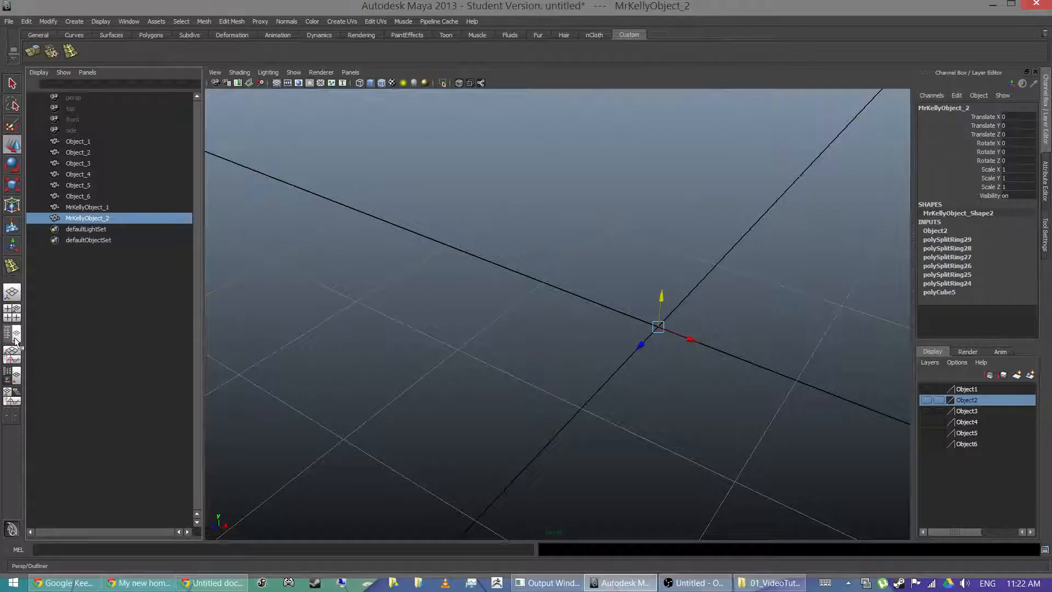
# Step: Restore the hidden Status Line, Time Slider and Range Slider in the interface
pyautogui.click(127, 21)
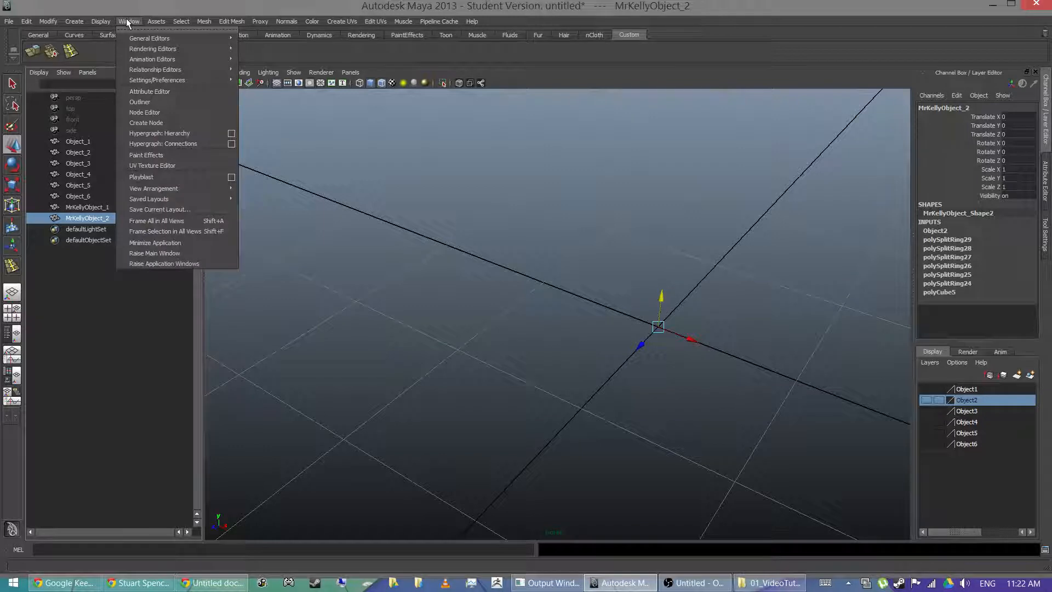
pyautogui.moveTo(105, 23)
pyautogui.moveTo(114, 57)
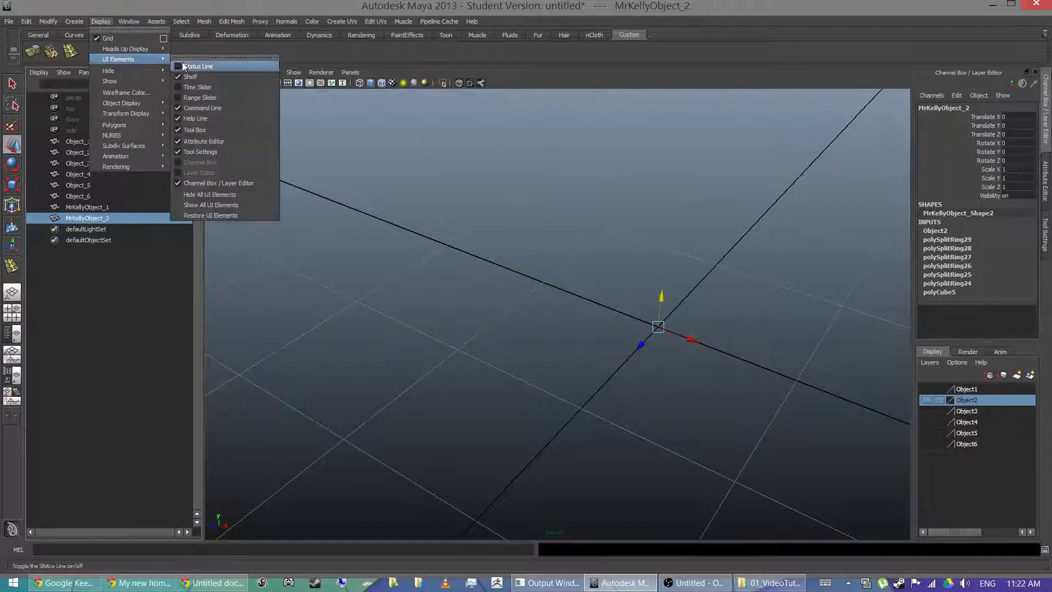
pyautogui.click(183, 65)
pyautogui.click(101, 22)
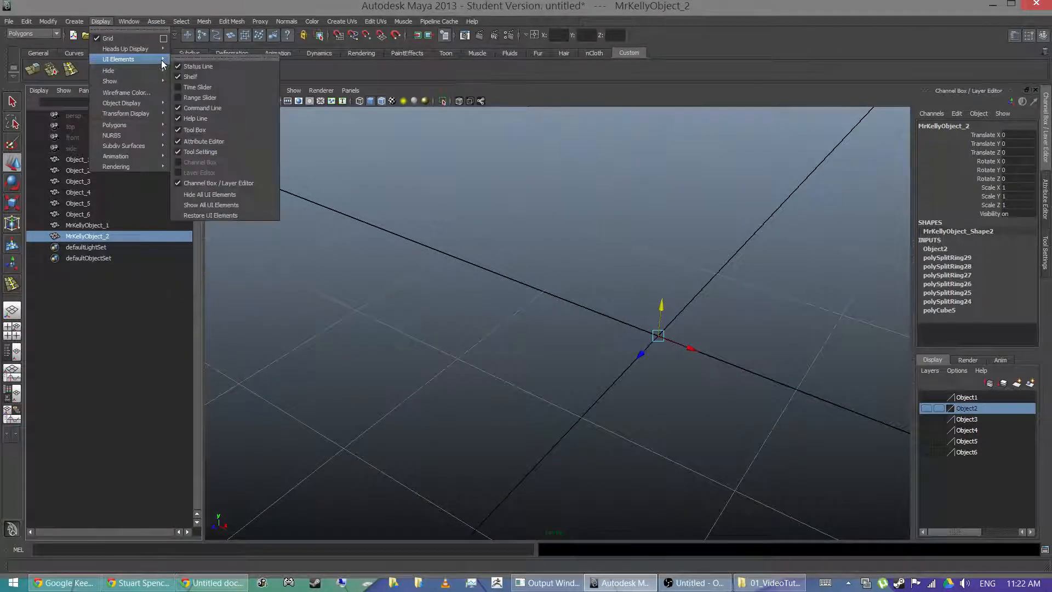
pyautogui.click(187, 57)
pyautogui.click(178, 80)
pyautogui.click(177, 90)
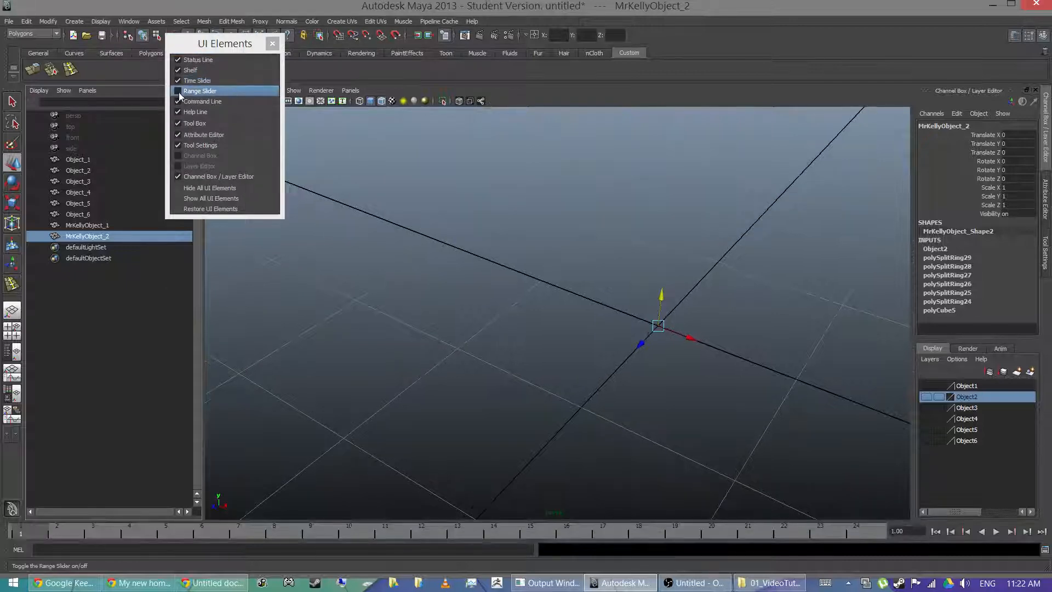
pyautogui.click(272, 44)
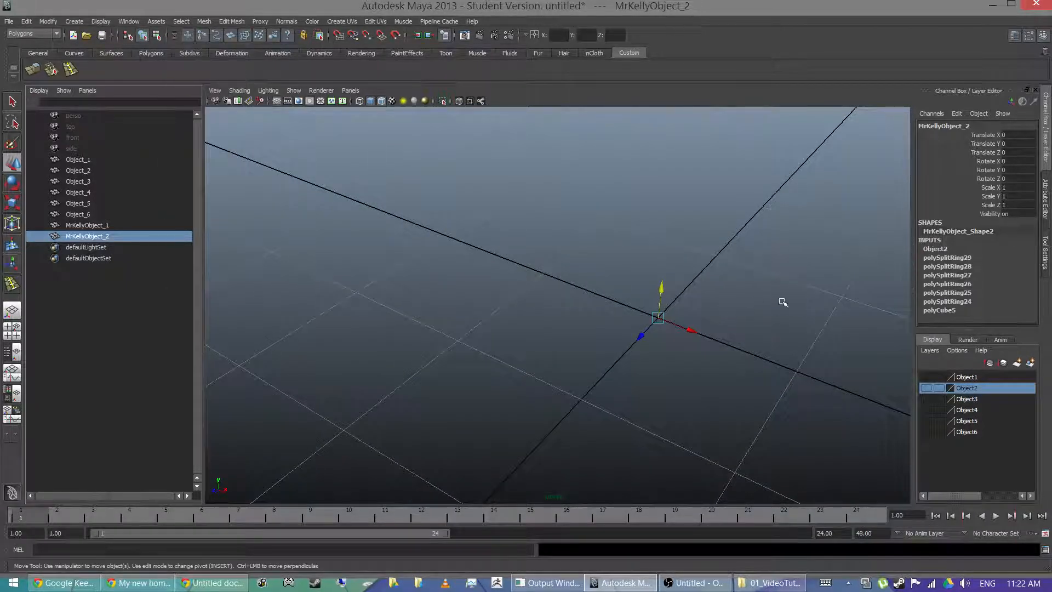
# Step: Show the Object3 layer and move the Object_3 reference house away from the origin to about -2.24 in X
pyautogui.keyDown('alt'); pyautogui.moveTo(782, 302); pyautogui.dragTo(762, 302, button='middle'); pyautogui.keyUp('alt')
pyautogui.click(926, 398)
pyautogui.keyDown('alt'); pyautogui.moveTo(699, 308); pyautogui.dragTo(495, 283); pyautogui.keyUp('alt')
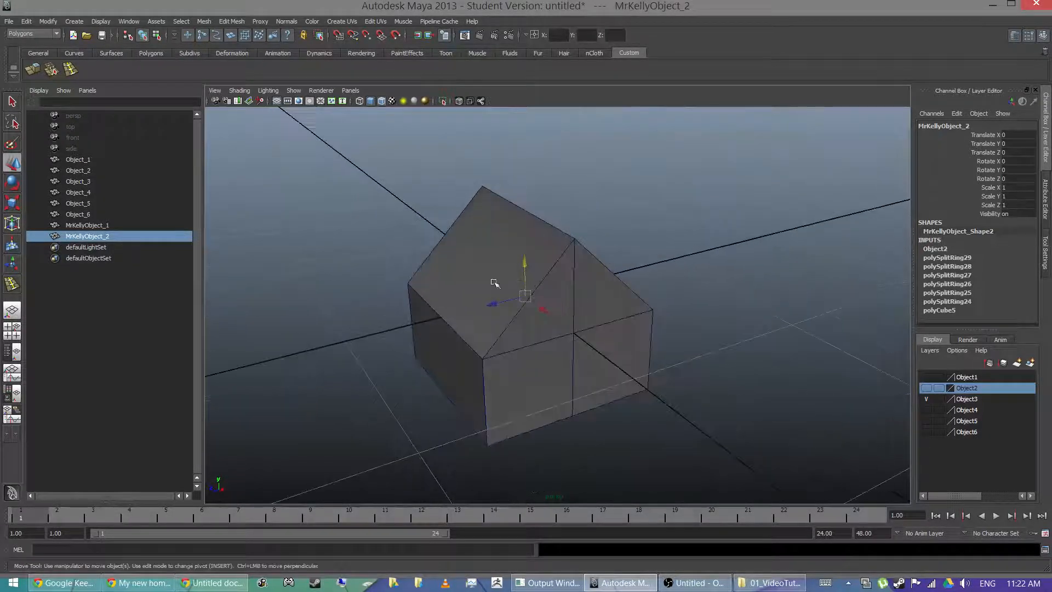
pyautogui.keyDown('alt'); pyautogui.moveTo(511, 334); pyautogui.dragTo(482, 307); pyautogui.keyUp('alt')
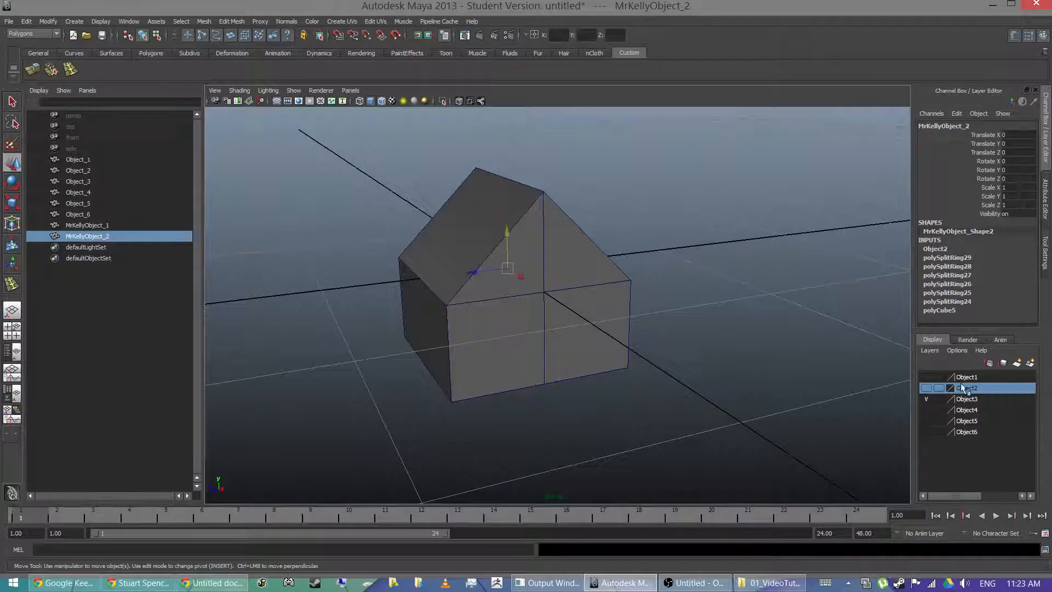
pyautogui.click(978, 400)
pyautogui.click(460, 289)
pyautogui.keyDown('alt'); pyautogui.moveTo(410, 238); pyautogui.dragTo(366, 219); pyautogui.keyUp('alt')
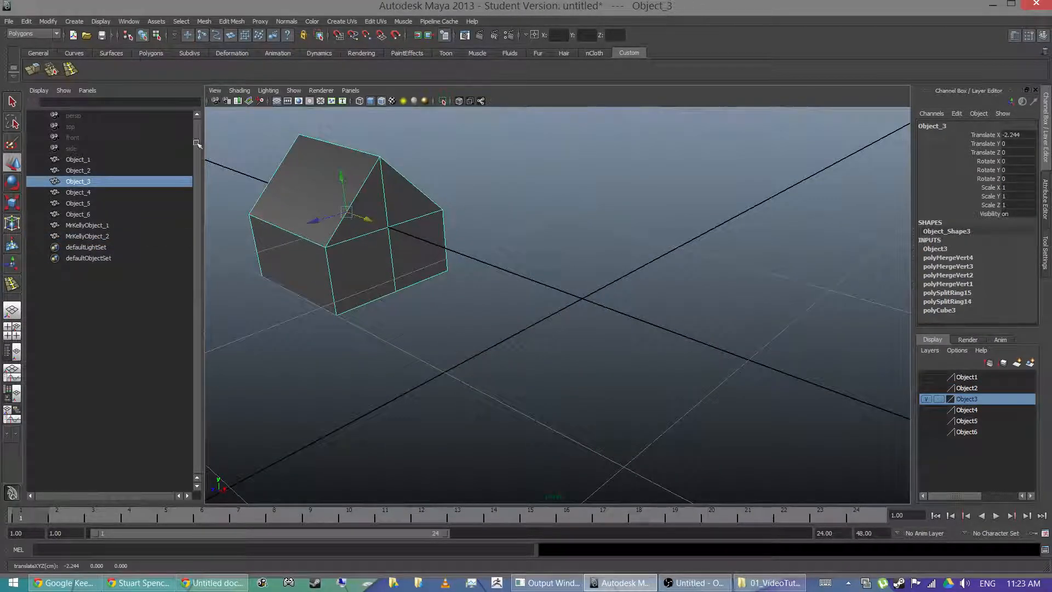
# Step: Create a polygon cube at the origin beside the reference house
pyautogui.click(74, 21)
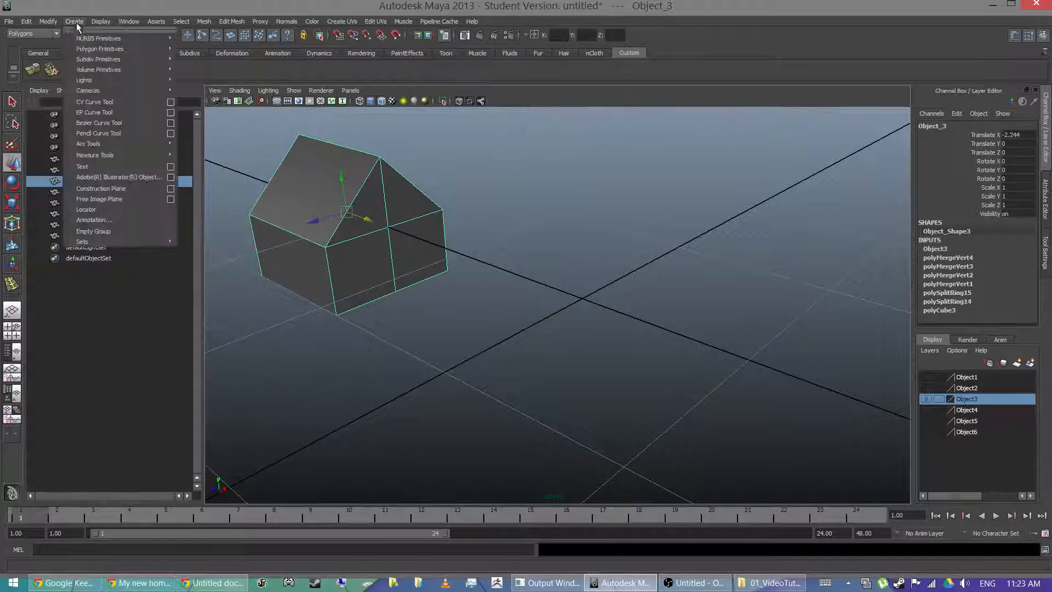
pyautogui.moveTo(164, 59)
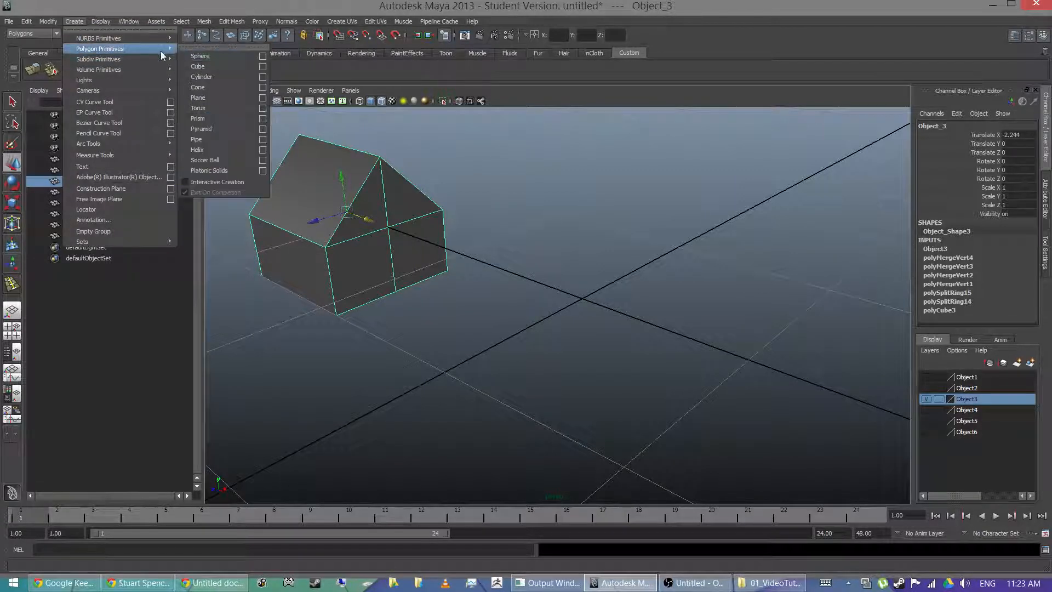
pyautogui.click(202, 69)
pyautogui.keyDown('alt'); pyautogui.moveTo(623, 263); pyautogui.dragTo(609, 233); pyautogui.keyUp('alt')
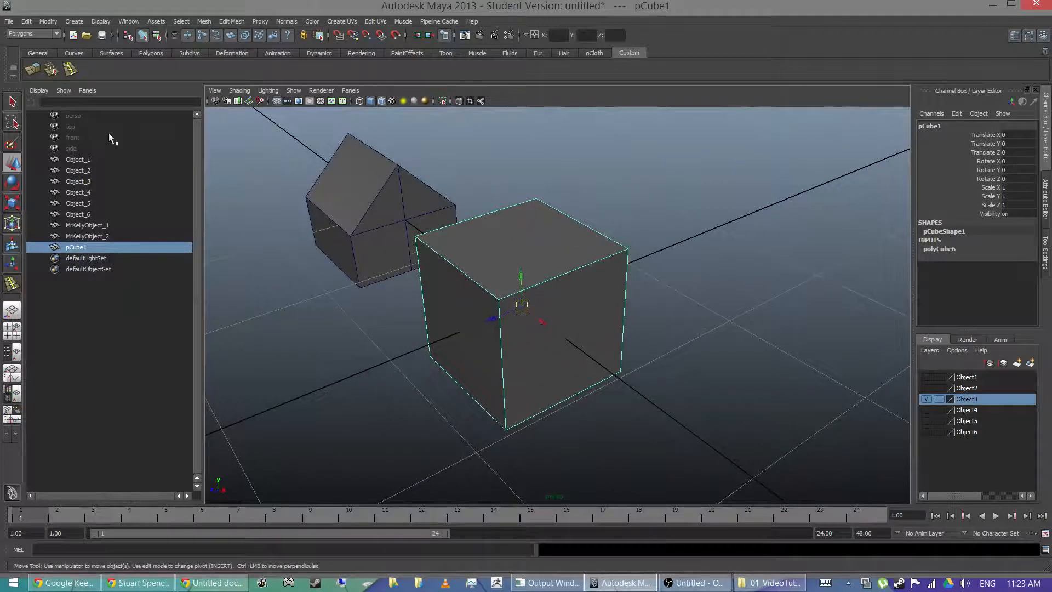
# Step: Insert one vertical and one horizontal edge loop through the middle of the new cube
pyautogui.click(69, 69)
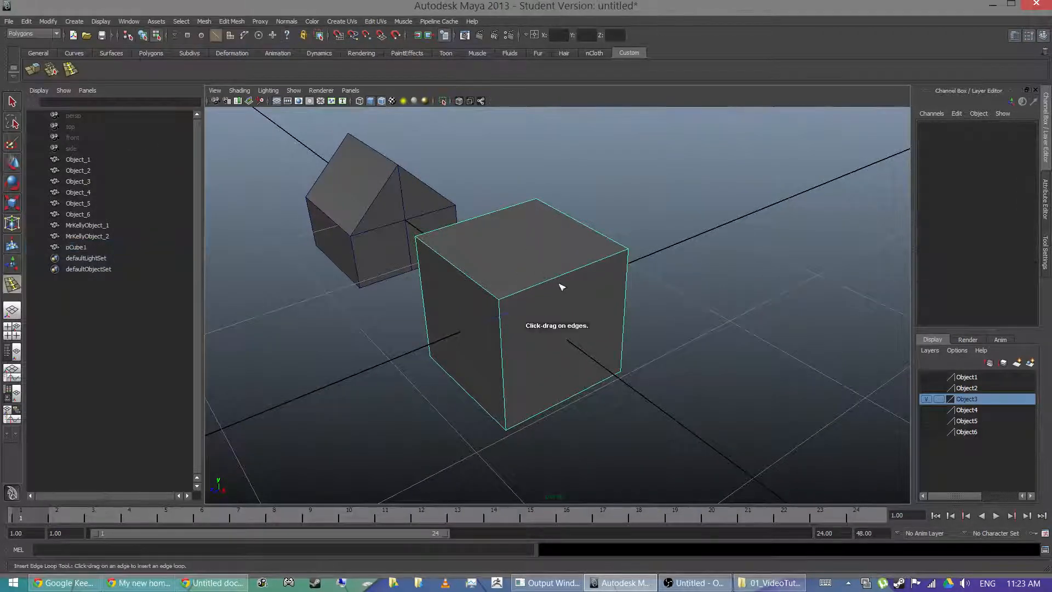
pyautogui.click(1045, 252)
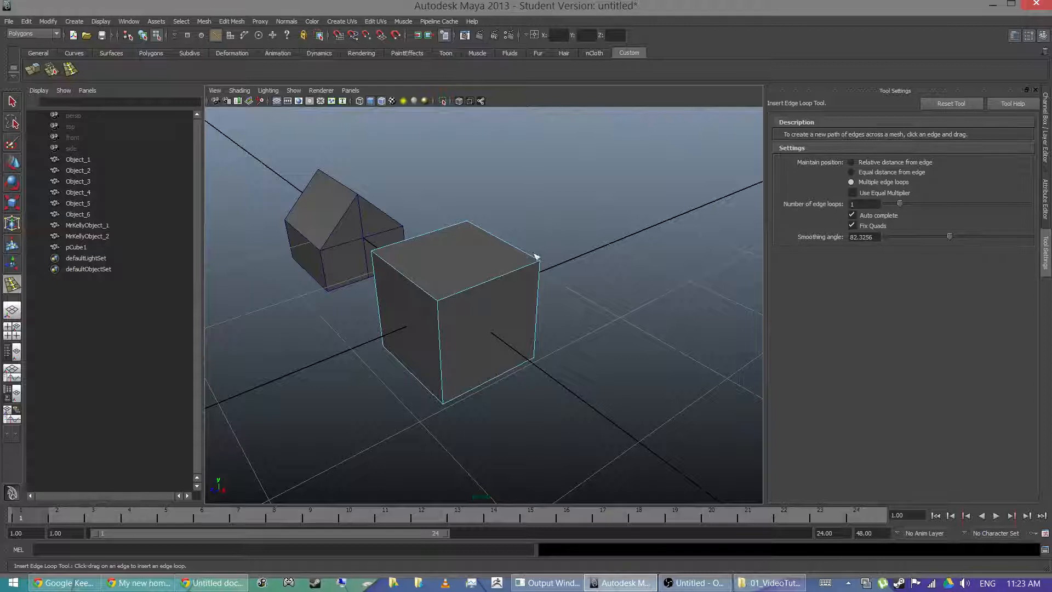
pyautogui.click(490, 282)
pyautogui.click(490, 335)
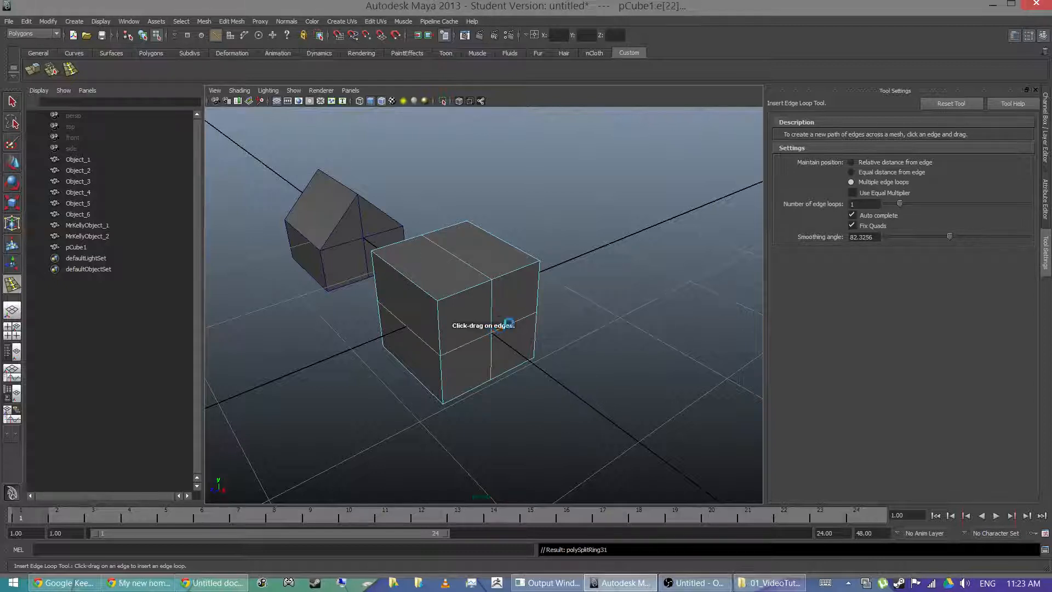
pyautogui.keyDown('alt'); pyautogui.moveTo(493, 336); pyautogui.dragTo(496, 253); pyautogui.keyUp('alt')
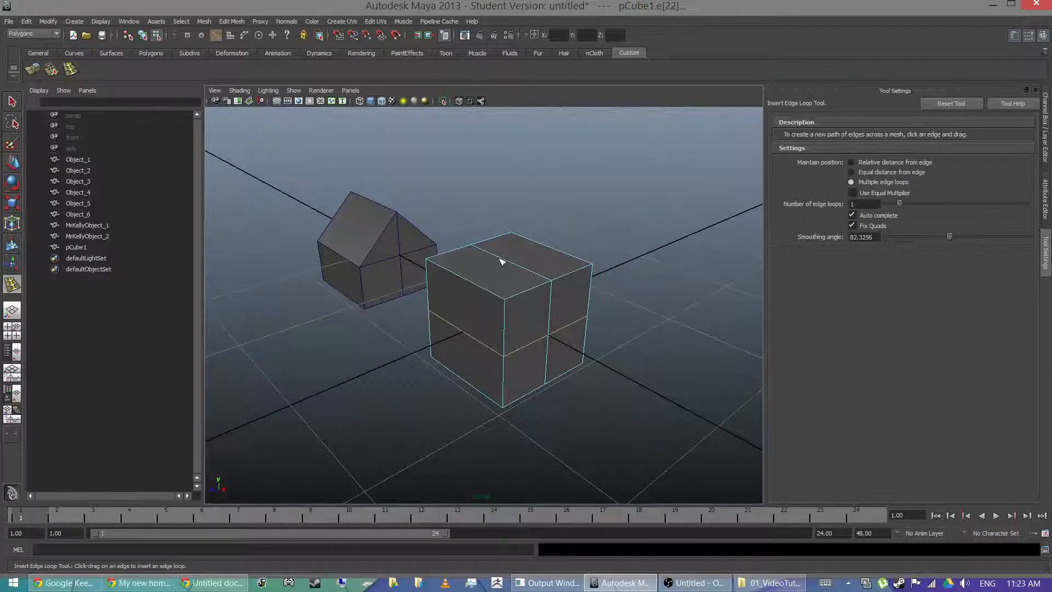
# Step: Leave the Insert Edge Loop Tool and return the divided cube to object mode
pyautogui.moveTo(503, 261); pyautogui.dragTo(585, 198, button='right')
pyautogui.press('q')
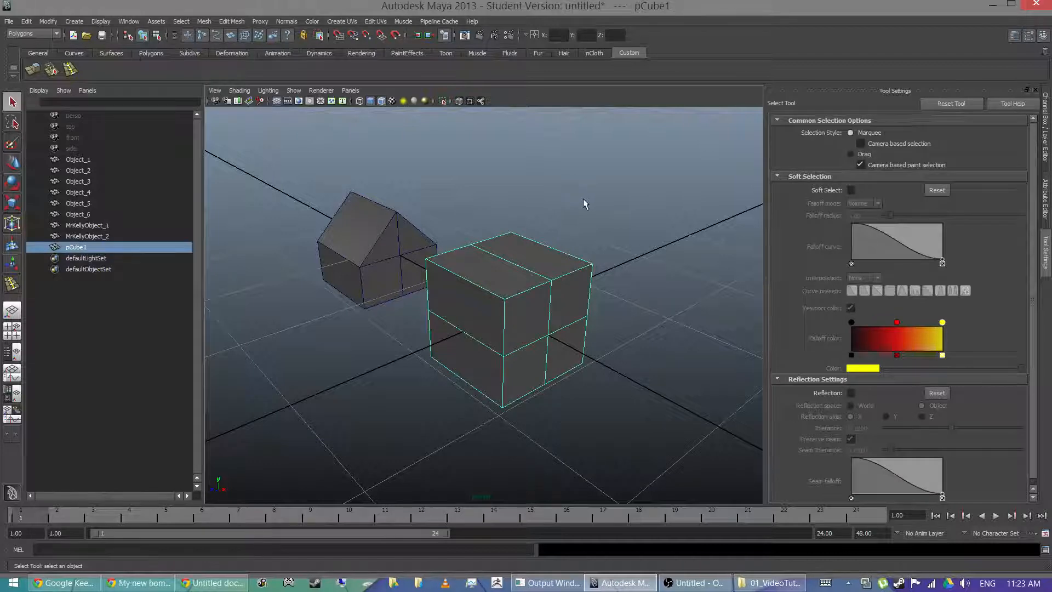
# Step: Add a duplicate Merge Vertex Tool shortcut to the Custom shelf and remove it again
pyautogui.click(232, 21)
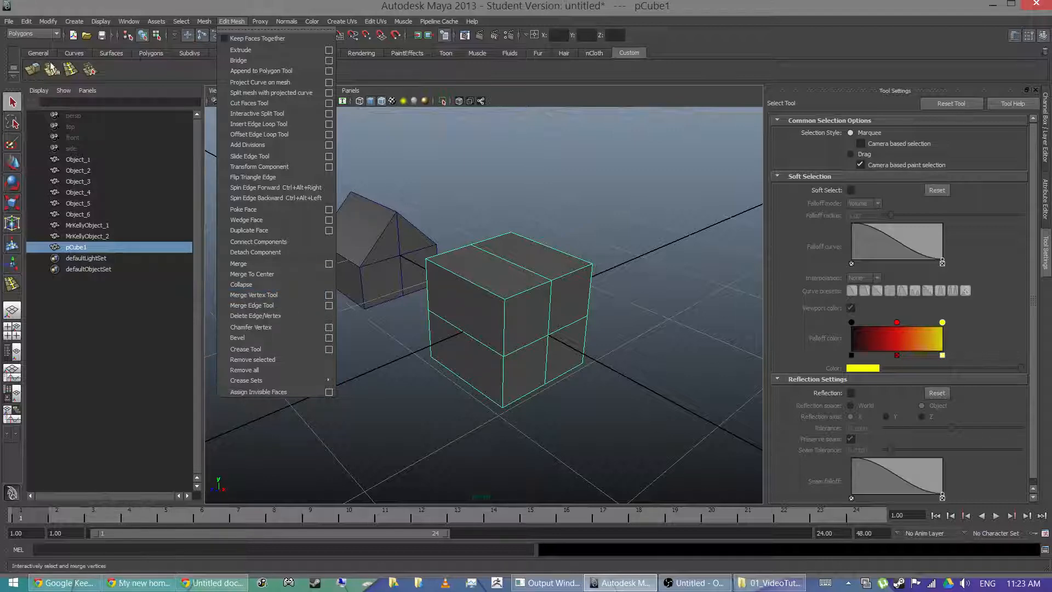
pyautogui.click(138, 74)
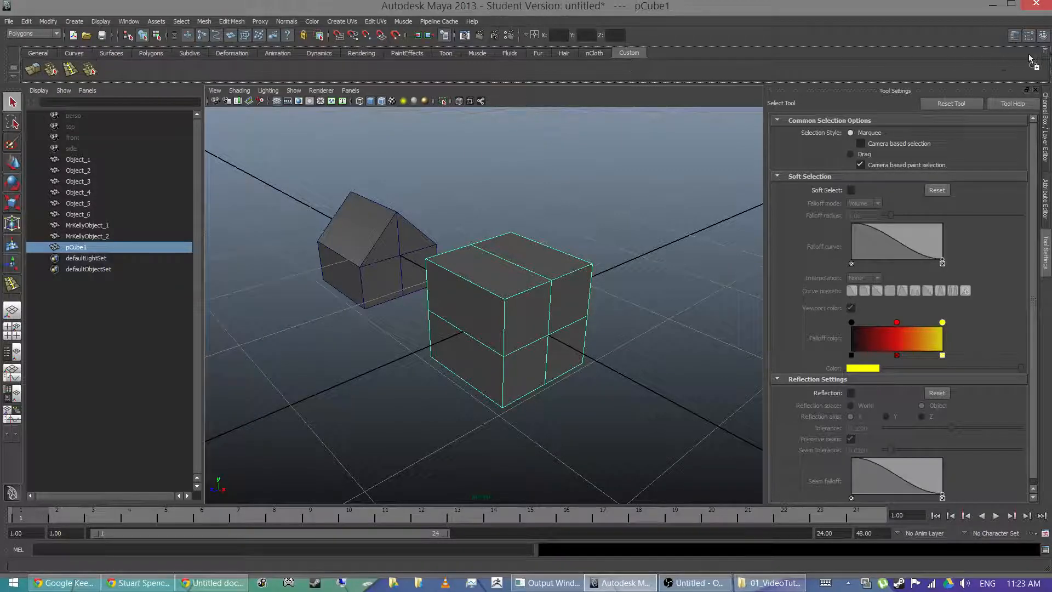
pyautogui.moveTo(1043, 54); pyautogui.dragTo(1044, 53, button='middle')
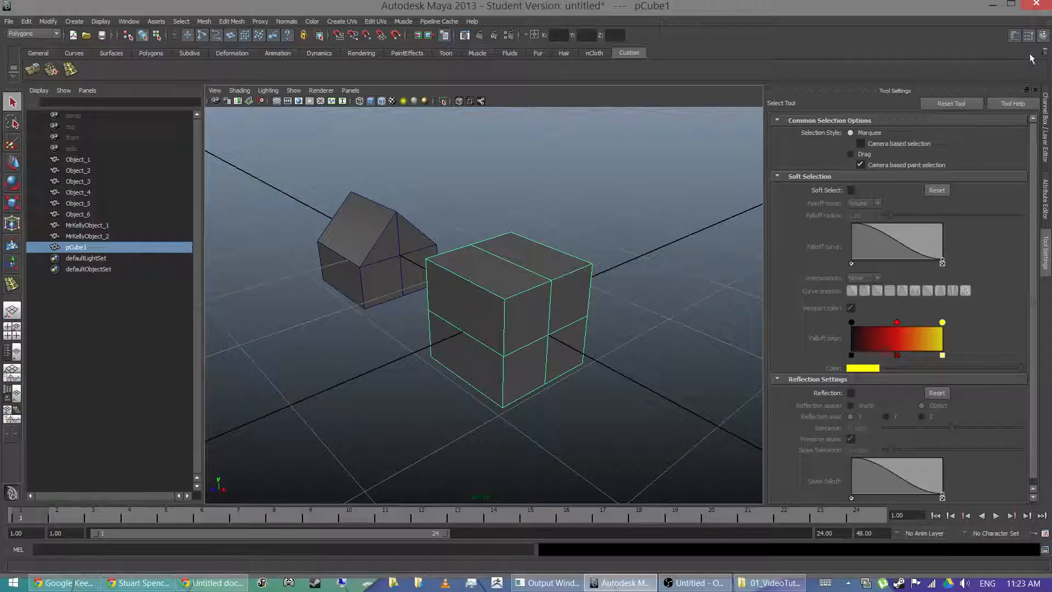
# Step: Merge the cube's four upper corner vertices down into the mid-height corner vertices with the Merge Vertex Tool to form the gabled roof
pyautogui.click(52, 71)
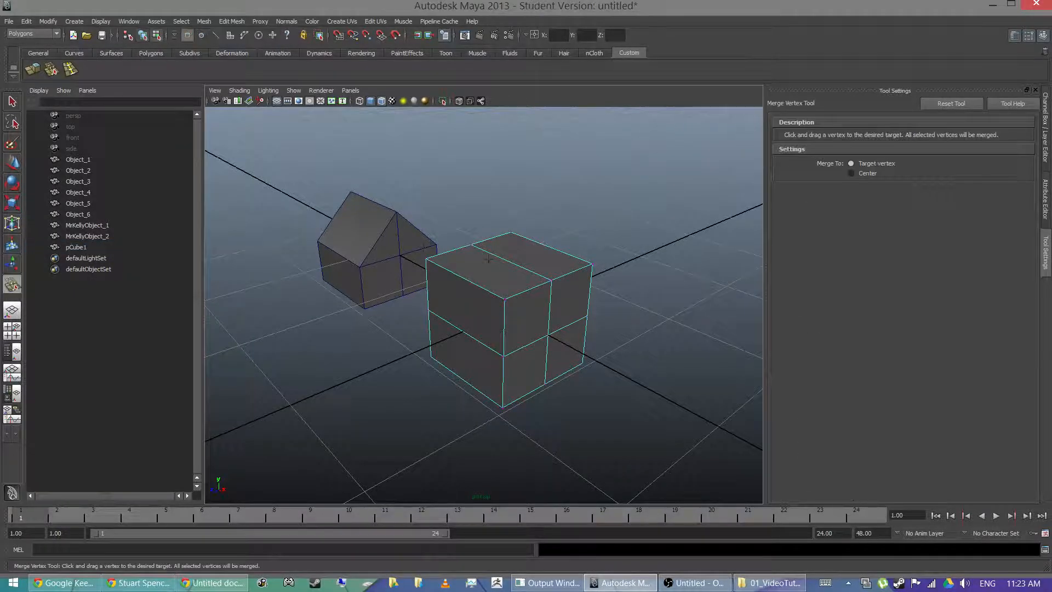
pyautogui.keyDown('alt'); pyautogui.moveTo(425, 246); pyautogui.dragTo(312, 237); pyautogui.keyUp('alt')
pyautogui.scroll(3, 312, 237)
pyautogui.keyDown('alt'); pyautogui.moveTo(493, 208); pyautogui.dragTo(493, 285); pyautogui.keyUp('alt')
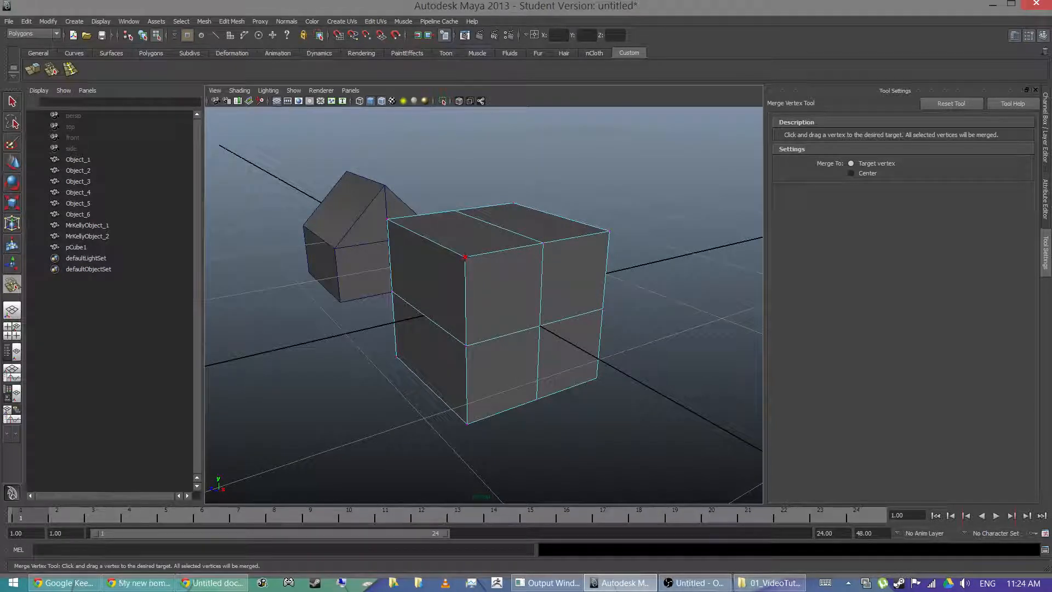
pyautogui.moveTo(457, 339); pyautogui.dragTo(466, 346)
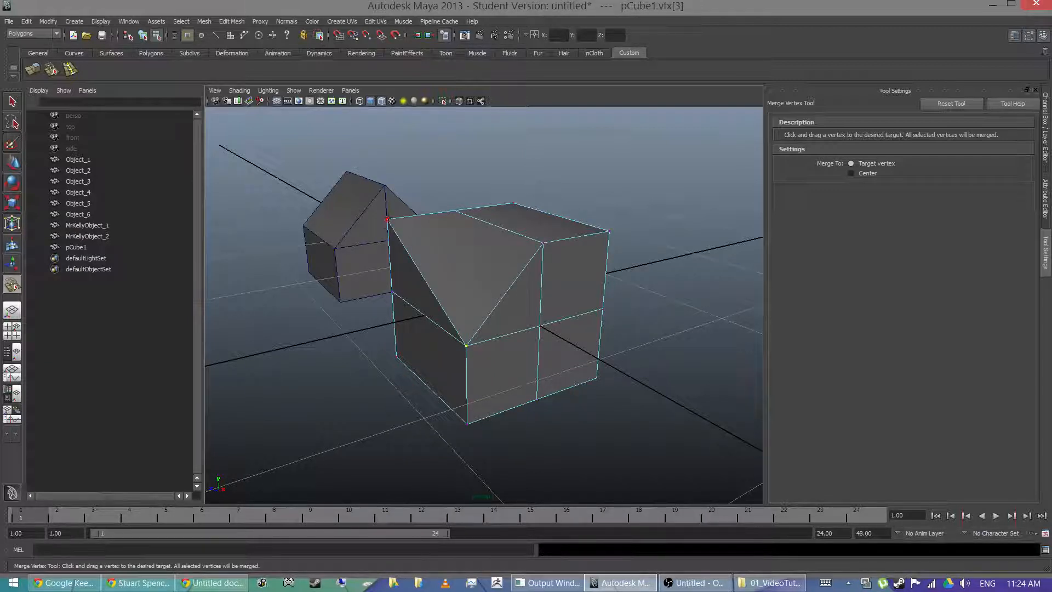
pyautogui.moveTo(392, 291); pyautogui.dragTo(392, 292)
pyautogui.keyDown('alt'); pyautogui.moveTo(556, 280); pyautogui.dragTo(441, 278); pyautogui.keyUp('alt')
pyautogui.moveTo(379, 259); pyautogui.dragTo(386, 333)
pyautogui.moveTo(463, 212); pyautogui.dragTo(490, 250)
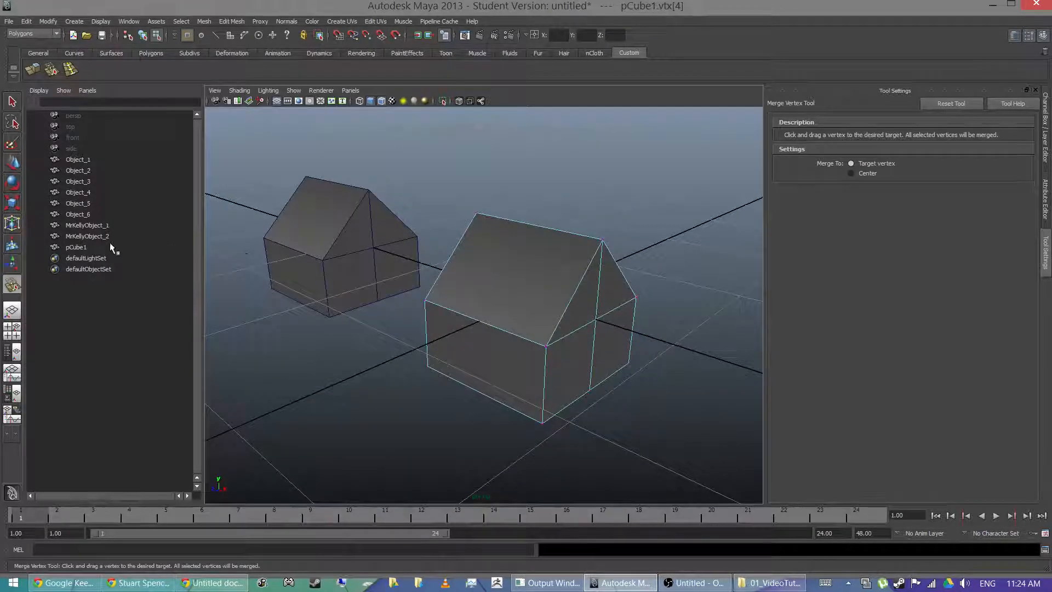
# Step: Rename the finished house copy MrKellyObject_3 and add it to the Object3 layer
pyautogui.doubleClick(78, 247)
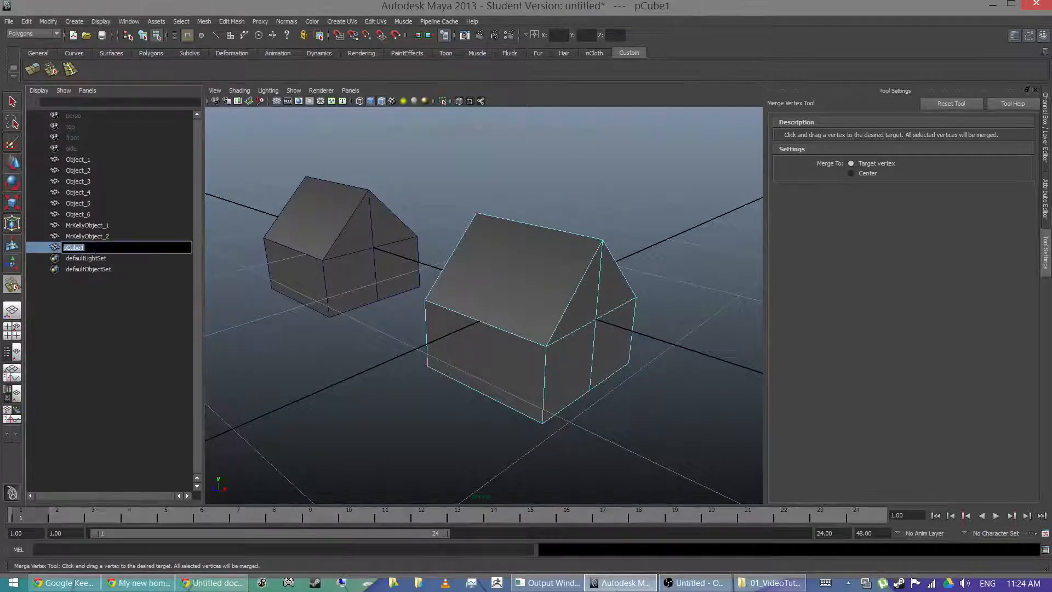
pyautogui.write('MrKellyObject_3')
pyautogui.press('Return')
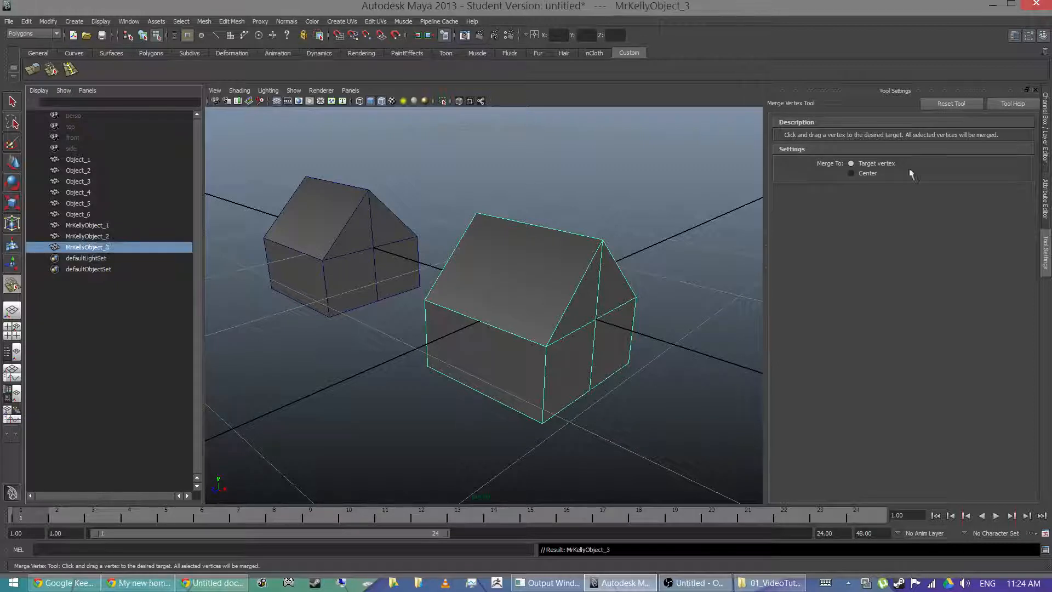
pyautogui.click(1046, 132)
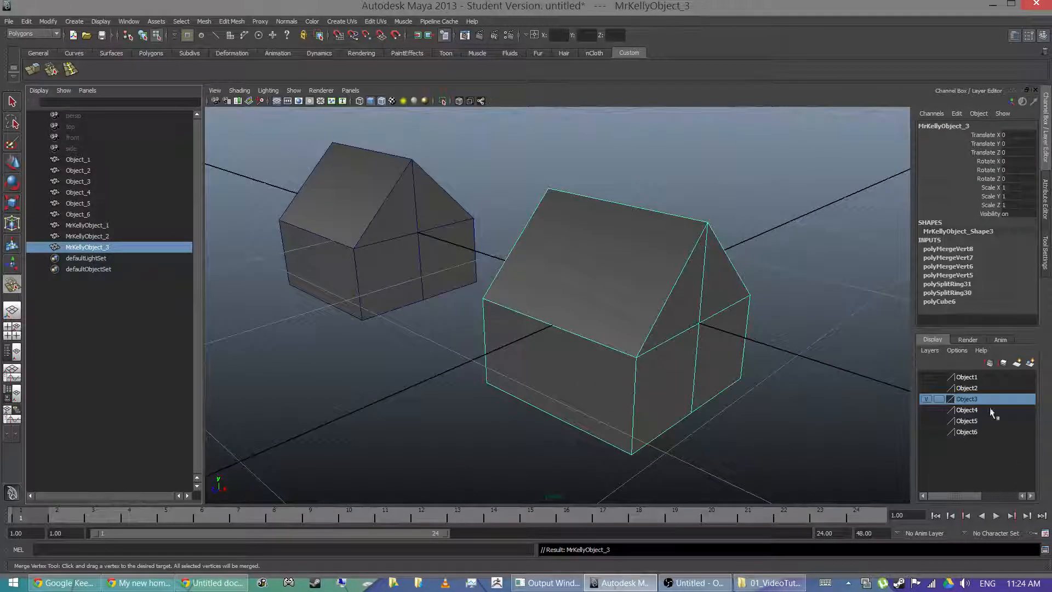
pyautogui.rightClick(995, 399)
pyautogui.click(1006, 412)
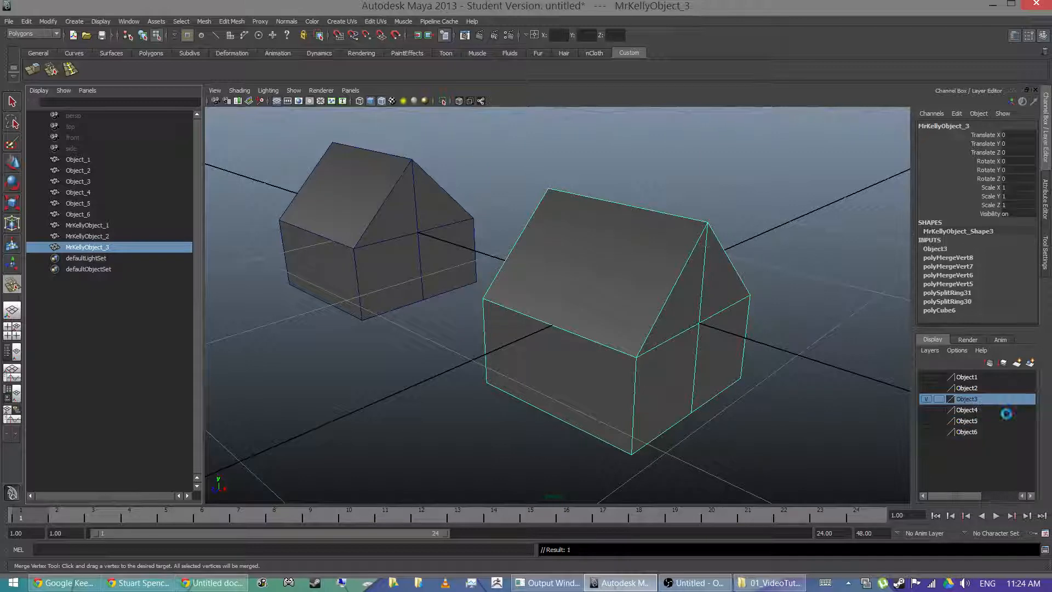
# Step: Hide the Object3 layer and show the Object4 layer with the gear-shaped reference
pyautogui.click(926, 399)
pyautogui.click(926, 408)
pyautogui.keyDown('alt'); pyautogui.moveTo(727, 216); pyautogui.dragTo(632, 222, button='middle'); pyautogui.keyUp('alt')
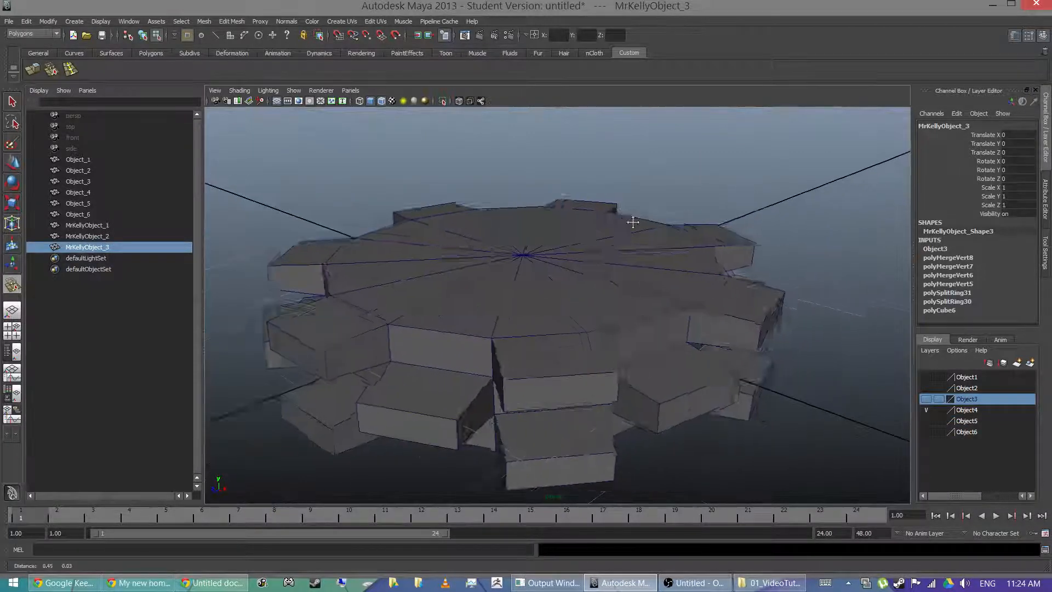
pyautogui.keyDown('alt'); pyautogui.moveTo(633, 222); pyautogui.dragTo(589, 213, button='right'); pyautogui.keyUp('alt')
pyautogui.keyDown('alt'); pyautogui.moveTo(652, 194); pyautogui.dragTo(683, 223); pyautogui.keyUp('alt')
# Step: Select the Object_4 reference gear in object mode and move it away from the origin to about -4.14 in X
pyautogui.rightClick(581, 268)
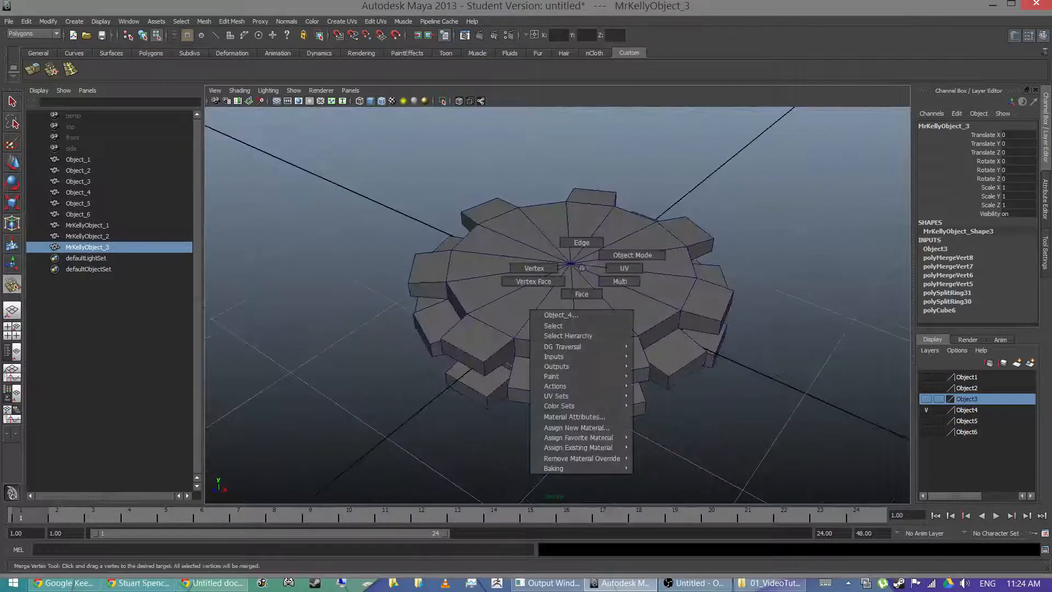
pyautogui.click(596, 281)
pyautogui.press('q')
pyautogui.click(599, 299)
pyautogui.keyDown('alt'); pyautogui.moveTo(599, 299); pyautogui.dragTo(569, 237, button='right'); pyautogui.keyUp('alt')
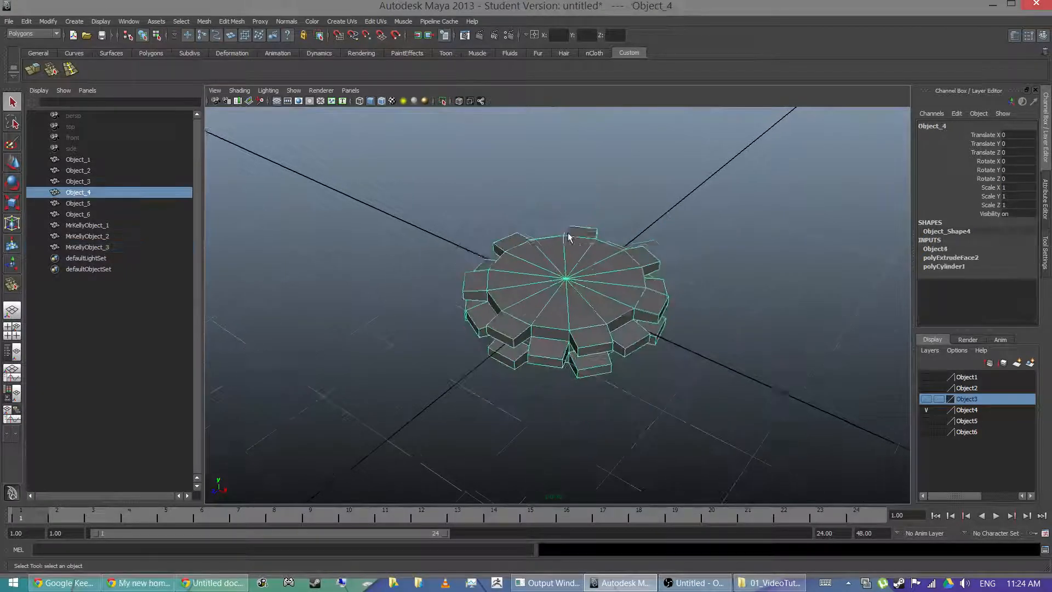
pyautogui.moveTo(568, 237)
pyautogui.keyDown('alt'); pyautogui.mouseDown()
pyautogui.moveTo(580, 242)
pyautogui.moveTo(570, 297)
pyautogui.moveTo(564, 233)
pyautogui.moveTo(582, 244)
pyautogui.mouseUp(); pyautogui.keyUp('alt')
pyautogui.press('w')
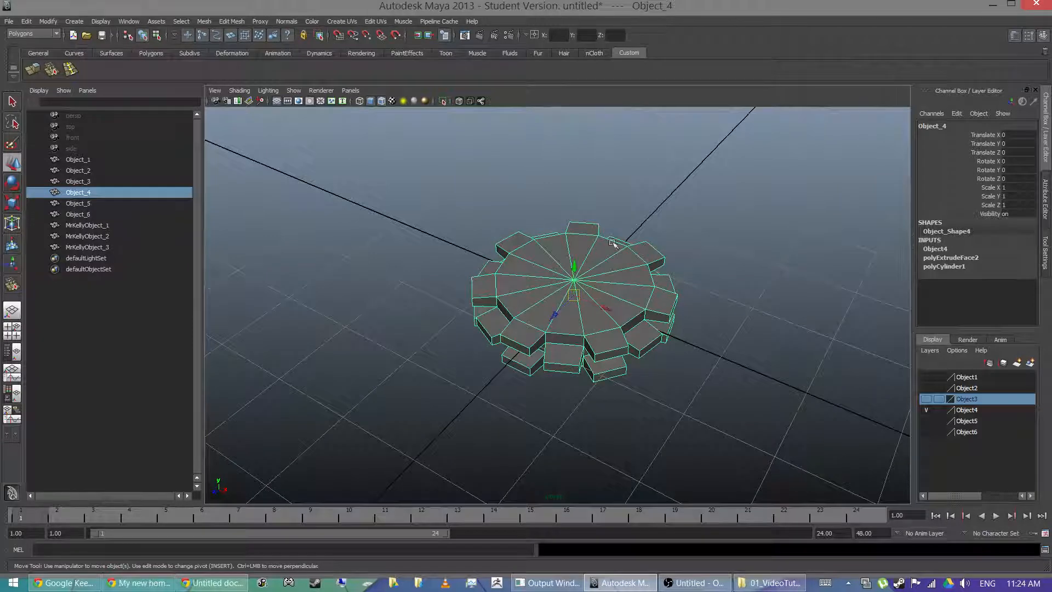
pyautogui.moveTo(603, 304); pyautogui.dragTo(366, 208)
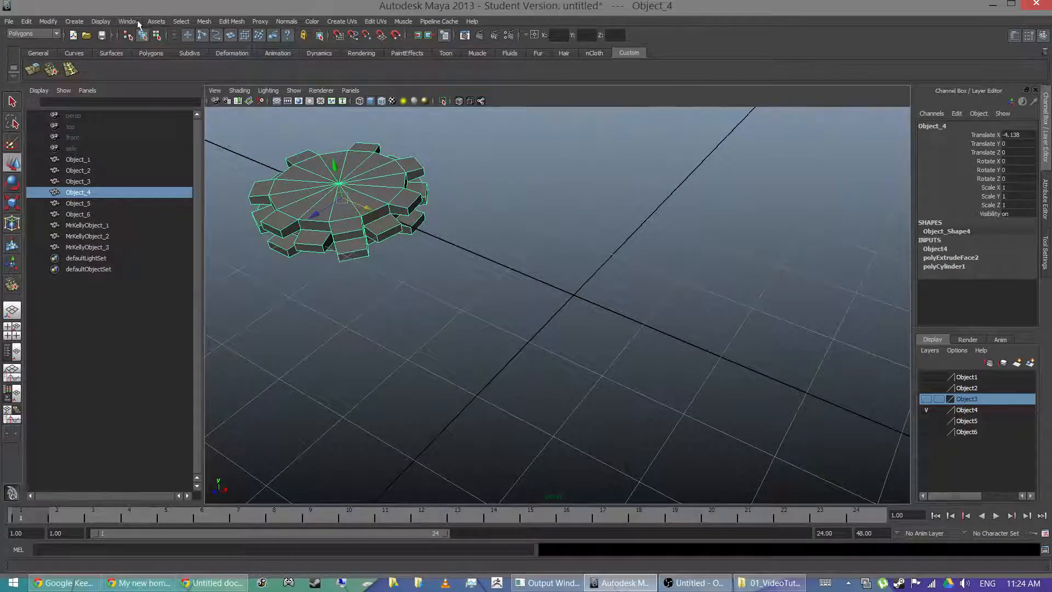
pyautogui.click(75, 23)
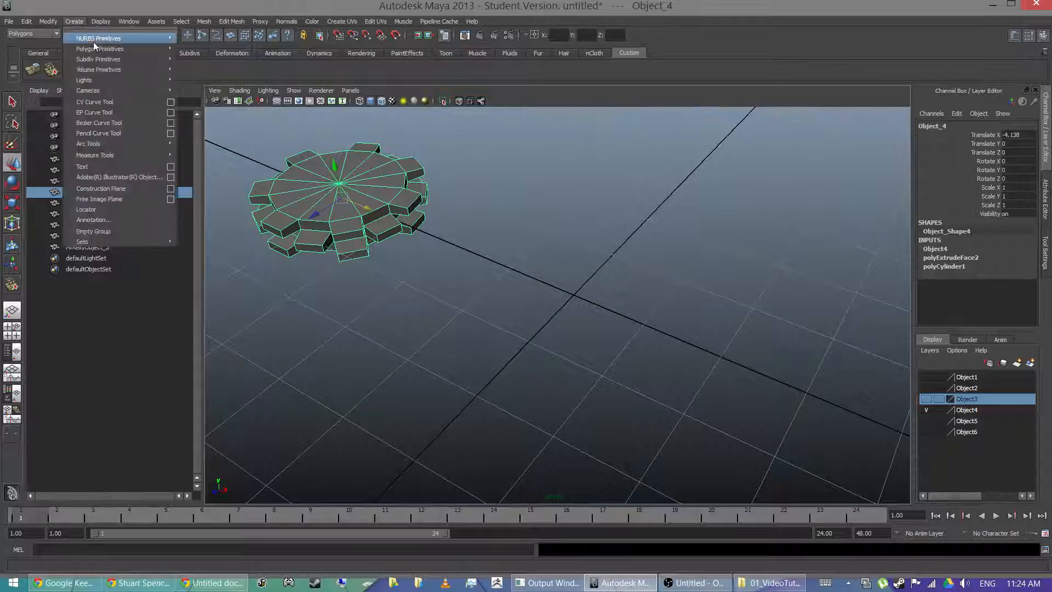
pyautogui.moveTo(109, 50)
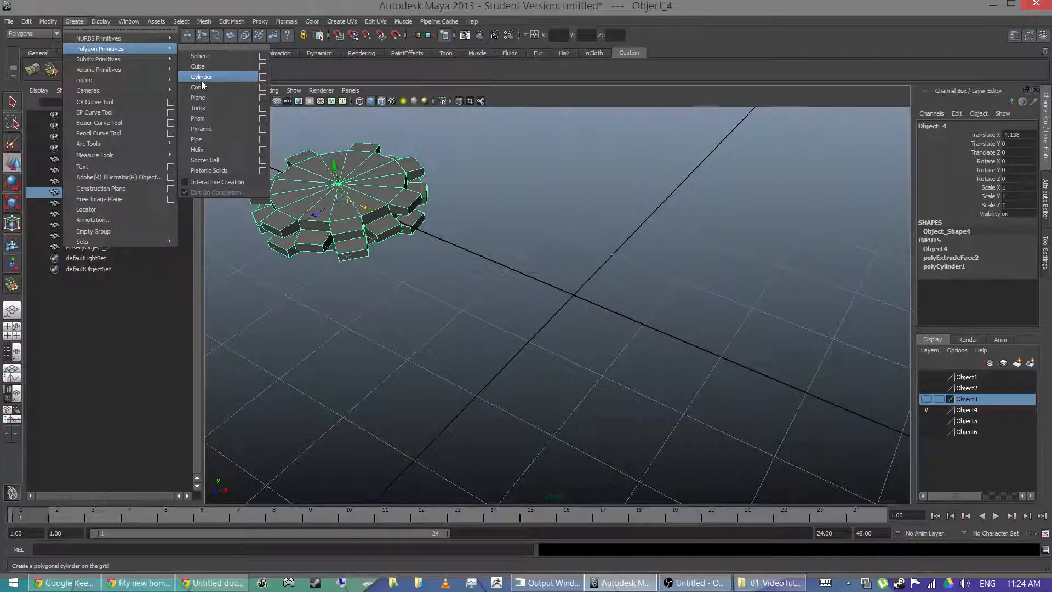
pyautogui.click(263, 77)
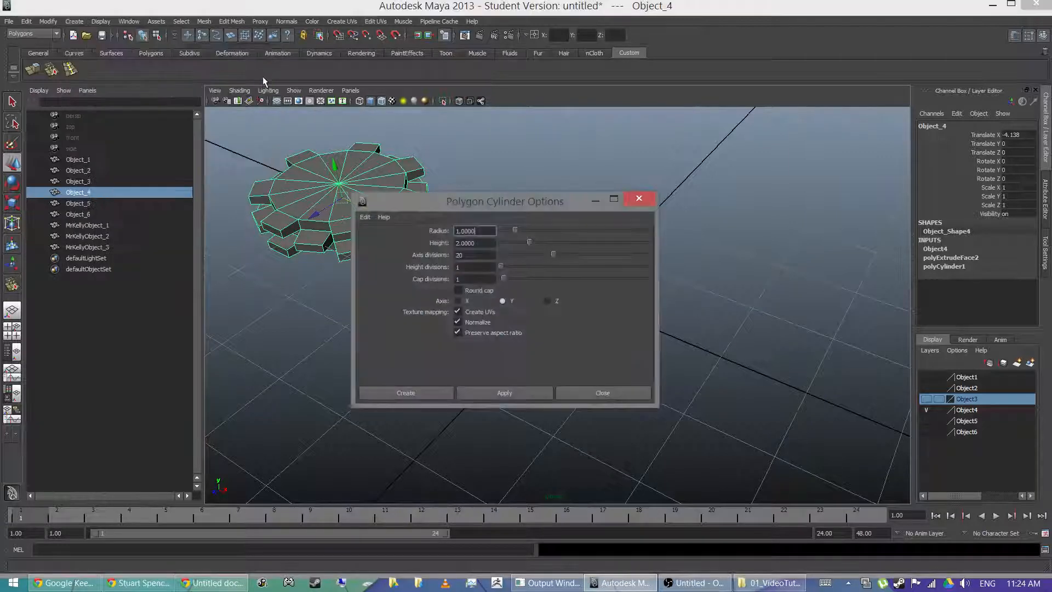
pyautogui.moveTo(504, 192); pyautogui.dragTo(743, 214)
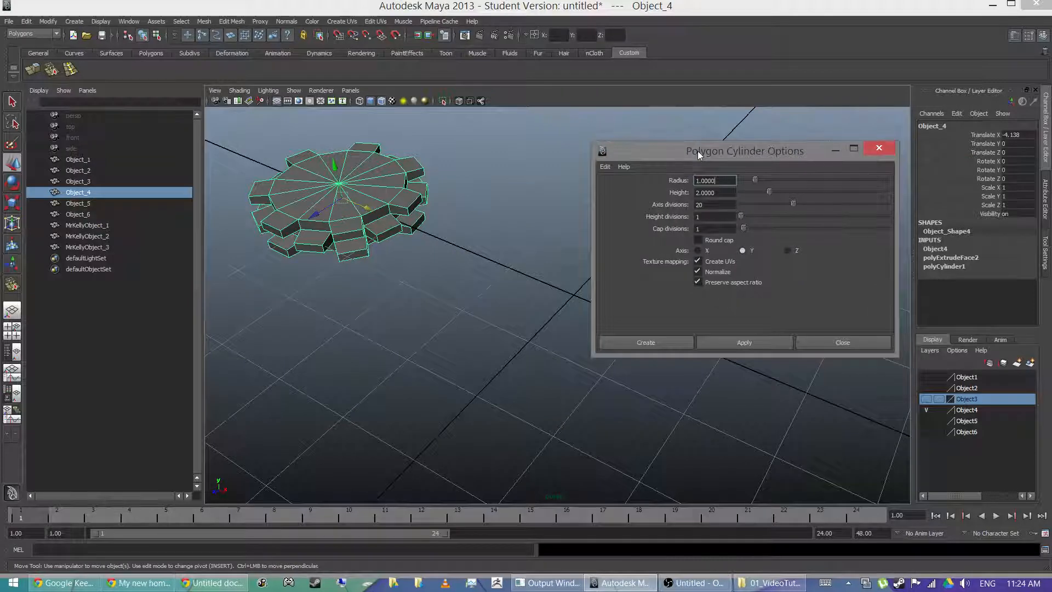
pyautogui.moveTo(698, 151); pyautogui.dragTo(585, 160)
pyautogui.click(730, 354)
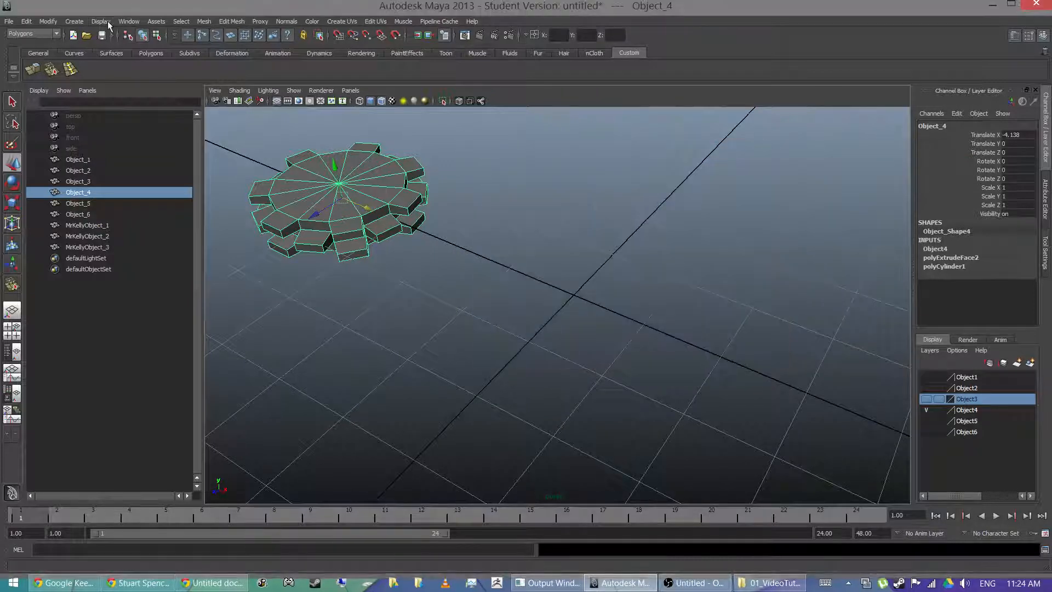
# Step: Create a polygon cylinder at the origin beside the reference gear
pyautogui.click(81, 23)
pyautogui.moveTo(94, 49)
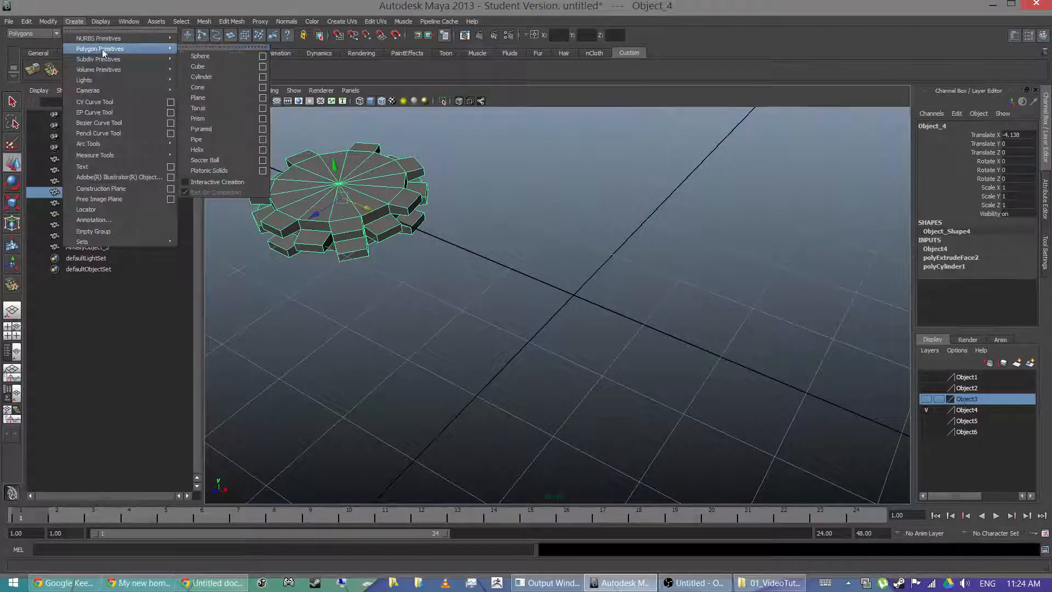
pyautogui.click(212, 76)
pyautogui.keyDown('alt'); pyautogui.moveTo(510, 159); pyautogui.dragTo(697, 267); pyautogui.keyUp('alt')
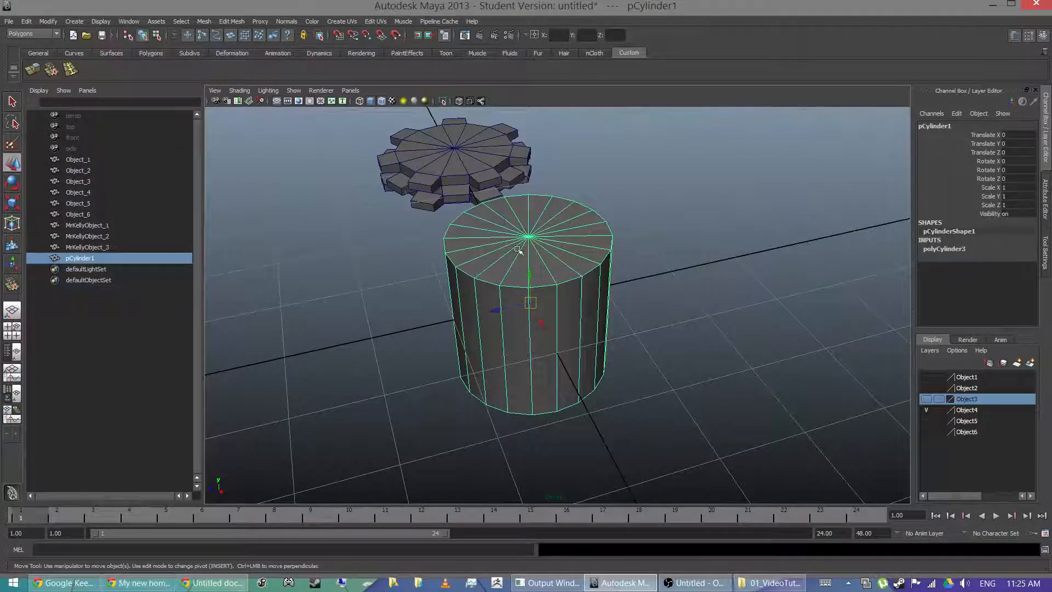
pyautogui.keyDown('alt'); pyautogui.moveTo(544, 242); pyautogui.dragTo(595, 236); pyautogui.keyUp('alt')
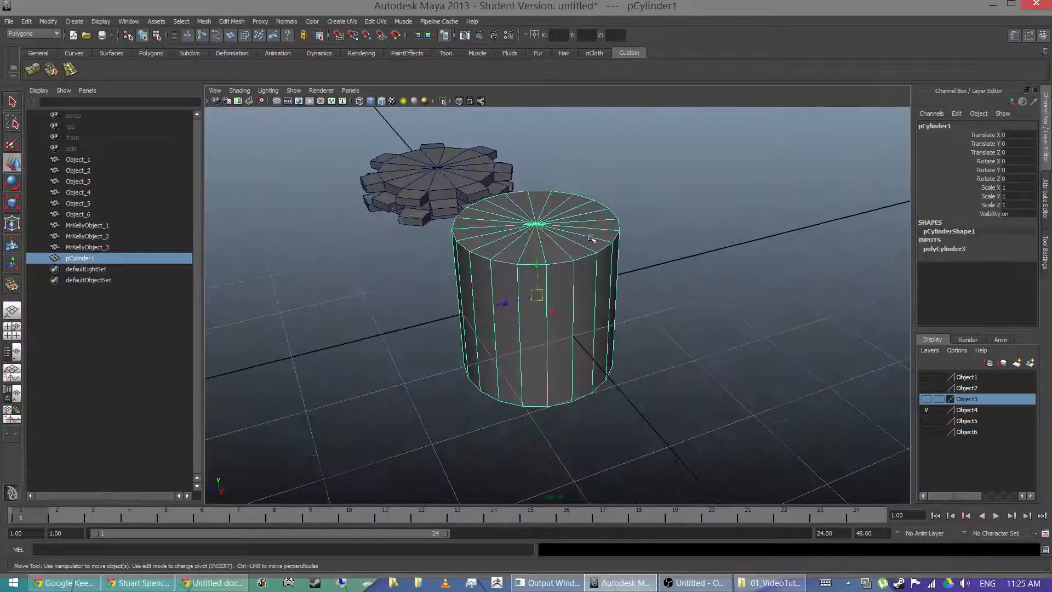
pyautogui.scroll(2, 595, 236)
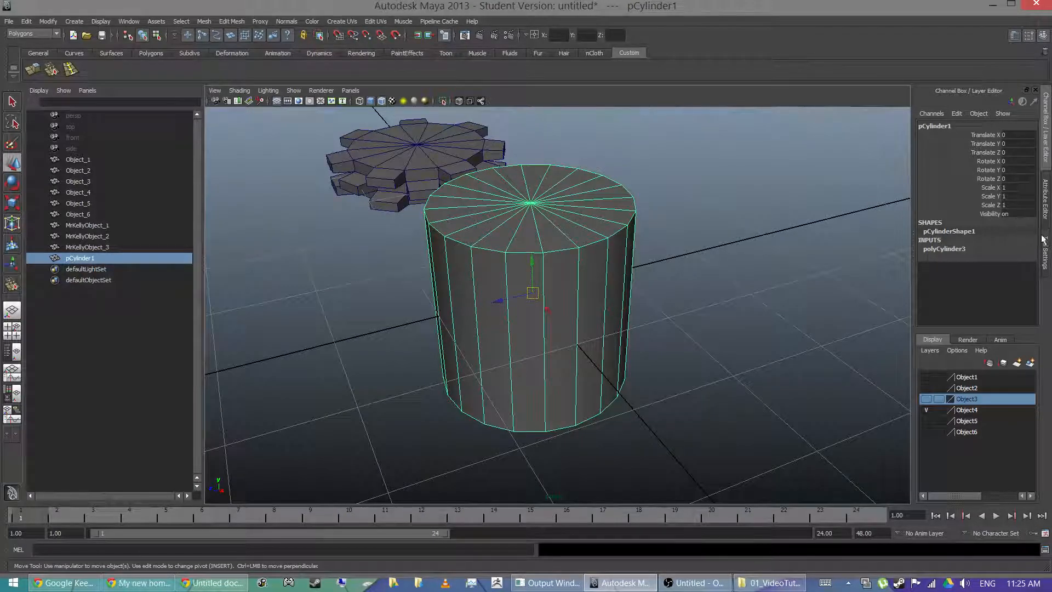
# Step: Open the new cylinder's polyCylinder3 construction attributes in the Attribute Editor
pyautogui.click(1047, 190)
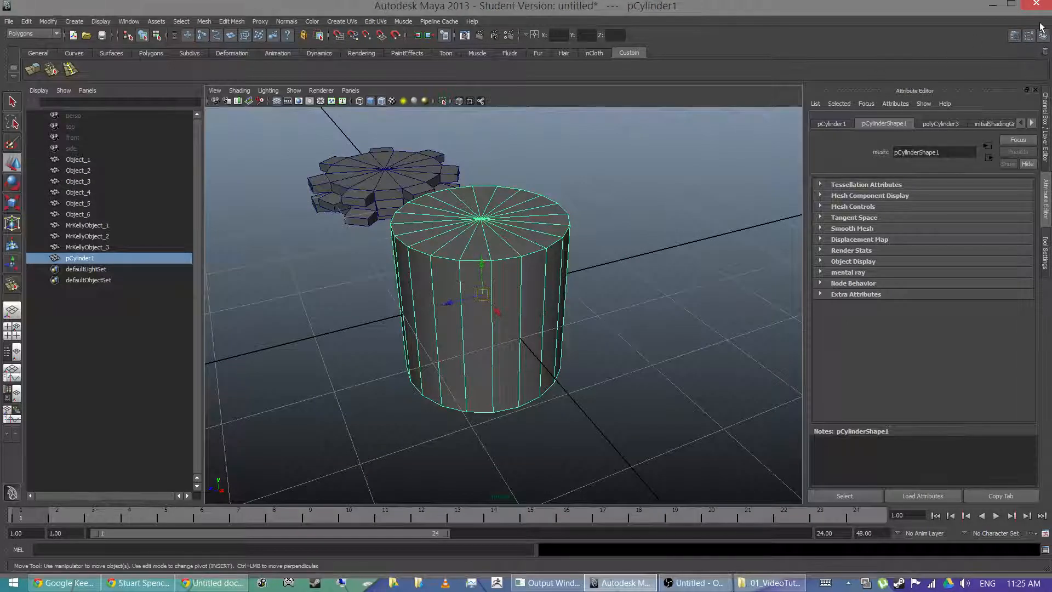
pyautogui.click(1014, 35)
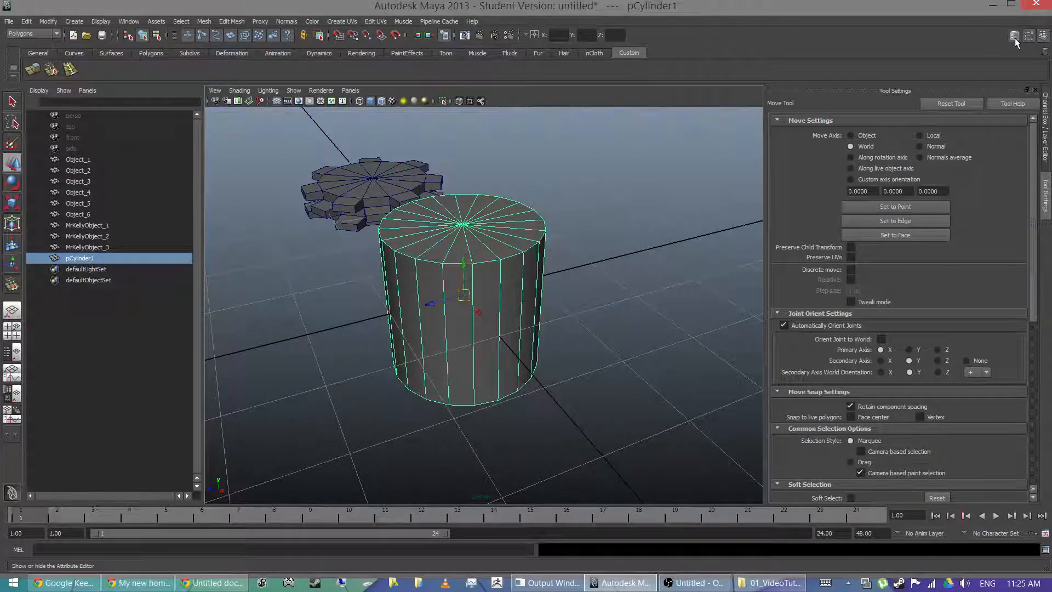
pyautogui.click(1015, 38)
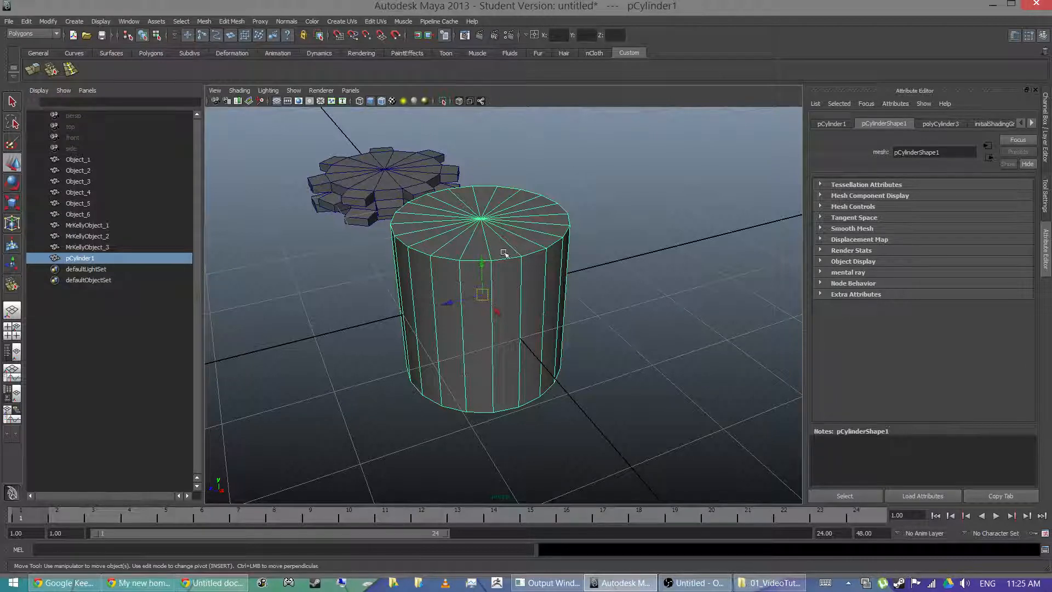
pyautogui.click(936, 124)
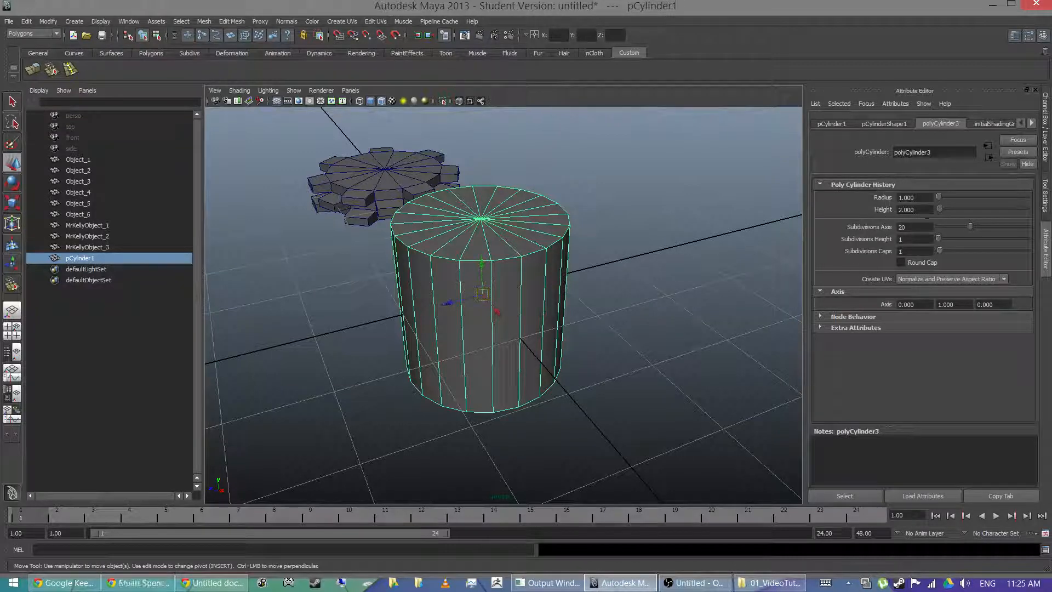
# Step: Try a height of 5 for the cylinder
pyautogui.moveTo(915, 210); pyautogui.dragTo(865, 210)
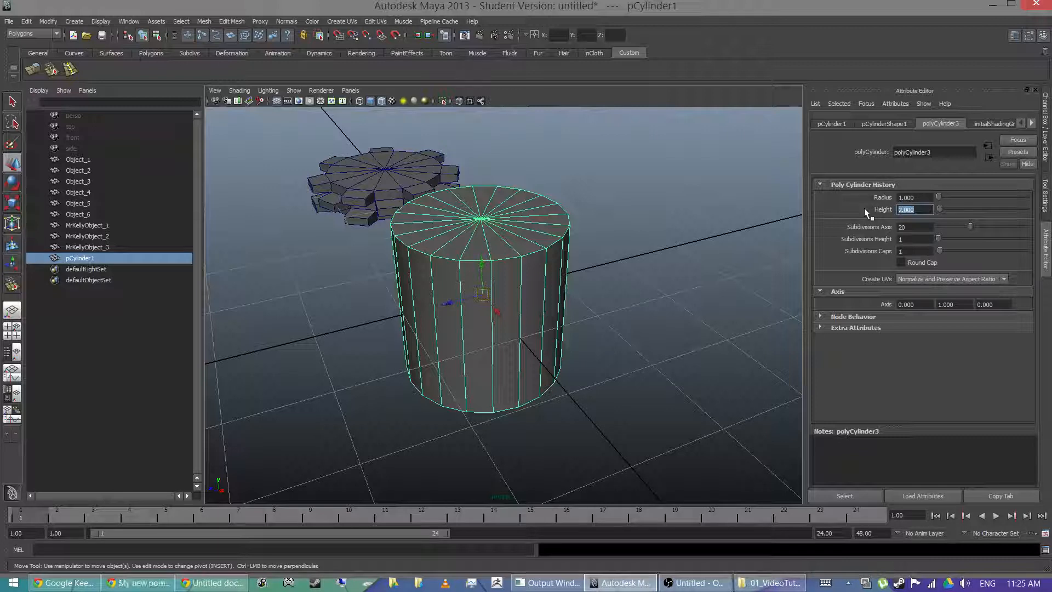
pyautogui.write('5')
pyautogui.press('Return')
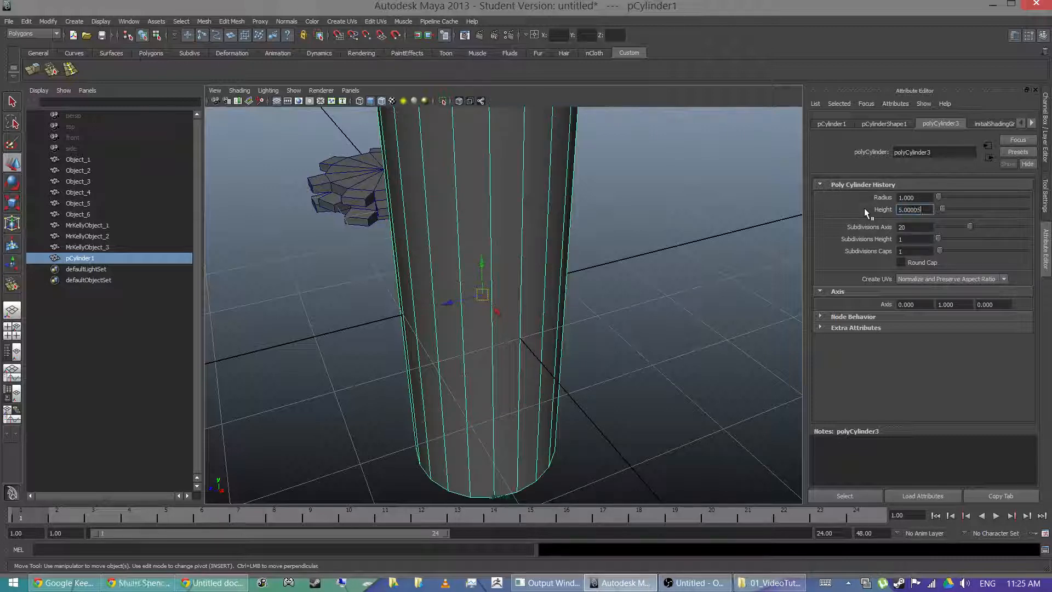
# Step: Set the cylinder's height to 0.5 and its Subdivisions Axis to 14
pyautogui.press('BackSpace')
pyautogui.press('BackSpace')
pyautogui.press('BackSpace')
pyautogui.press('BackSpace')
pyautogui.write('0.5')
pyautogui.press('Return')
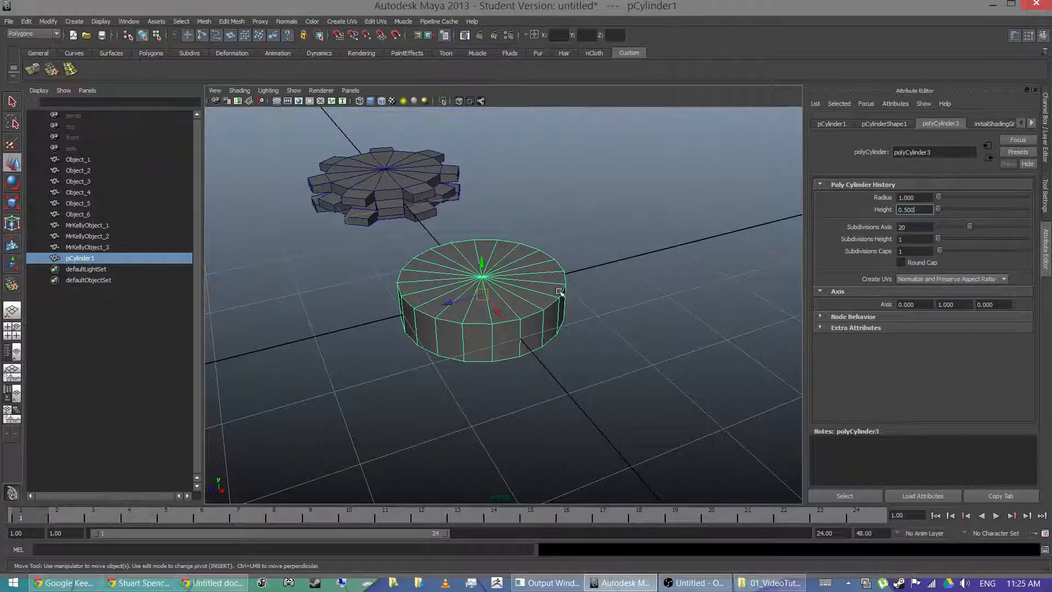
pyautogui.press('Tab')
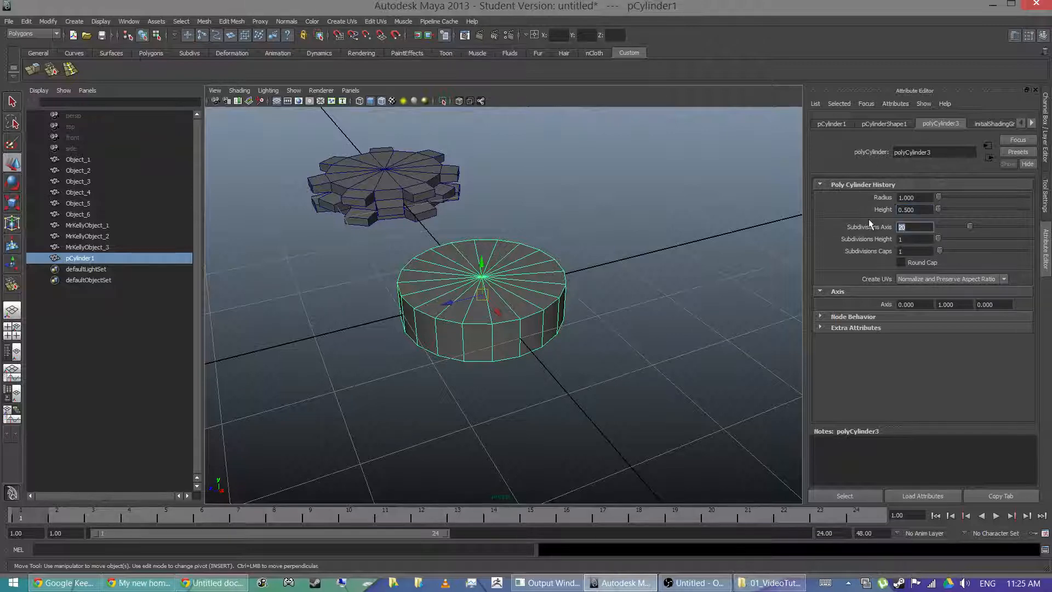
pyautogui.write('14')
pyautogui.press('Return')
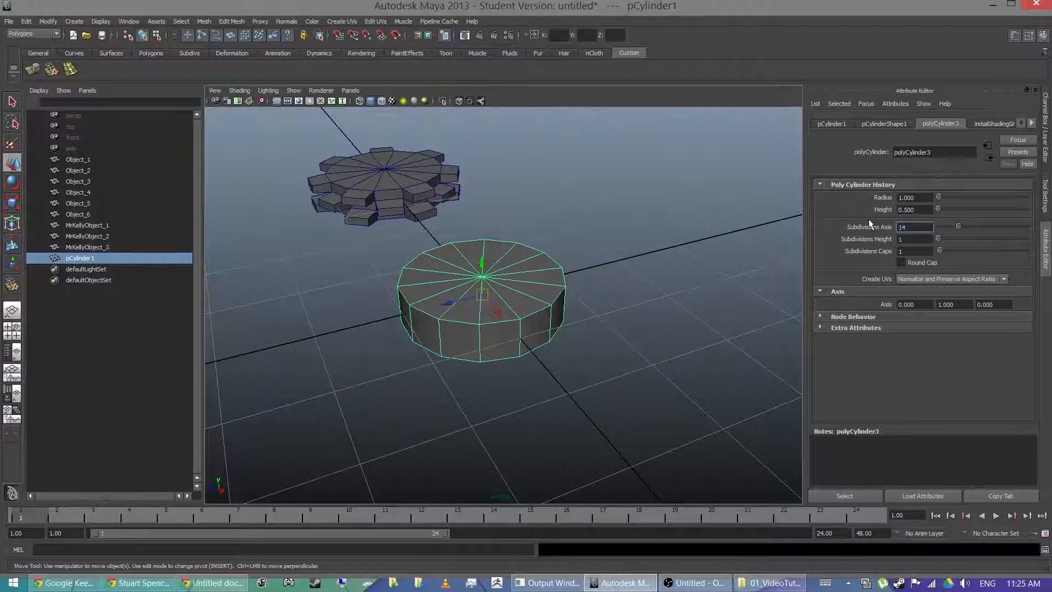
# Step: Set the flattened cylinder's Subdivisions Height to 3
pyautogui.keyDown('alt'); pyautogui.moveTo(415, 218); pyautogui.dragTo(408, 216); pyautogui.keyUp('alt')
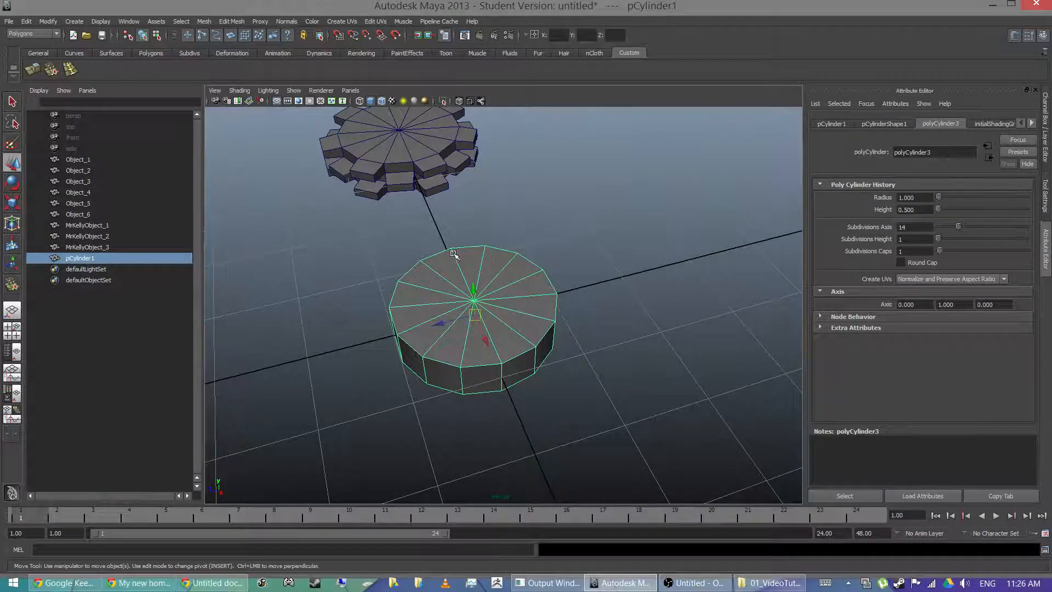
pyautogui.keyDown('alt'); pyautogui.moveTo(469, 254); pyautogui.dragTo(556, 236, button='middle'); pyautogui.keyUp('alt')
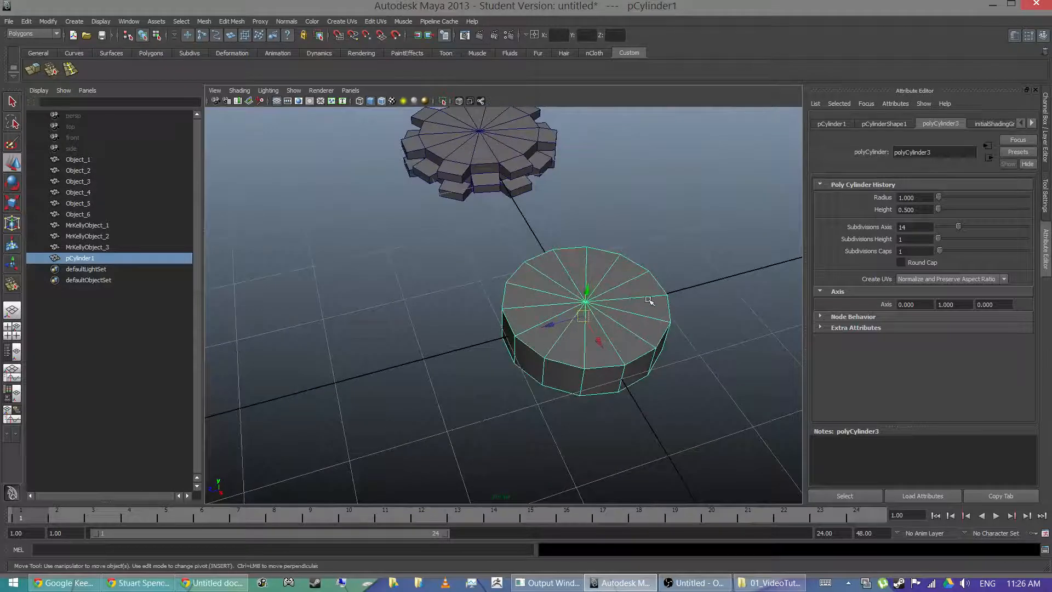
pyautogui.keyDown('alt'); pyautogui.moveTo(650, 301); pyautogui.dragTo(612, 285); pyautogui.keyUp('alt')
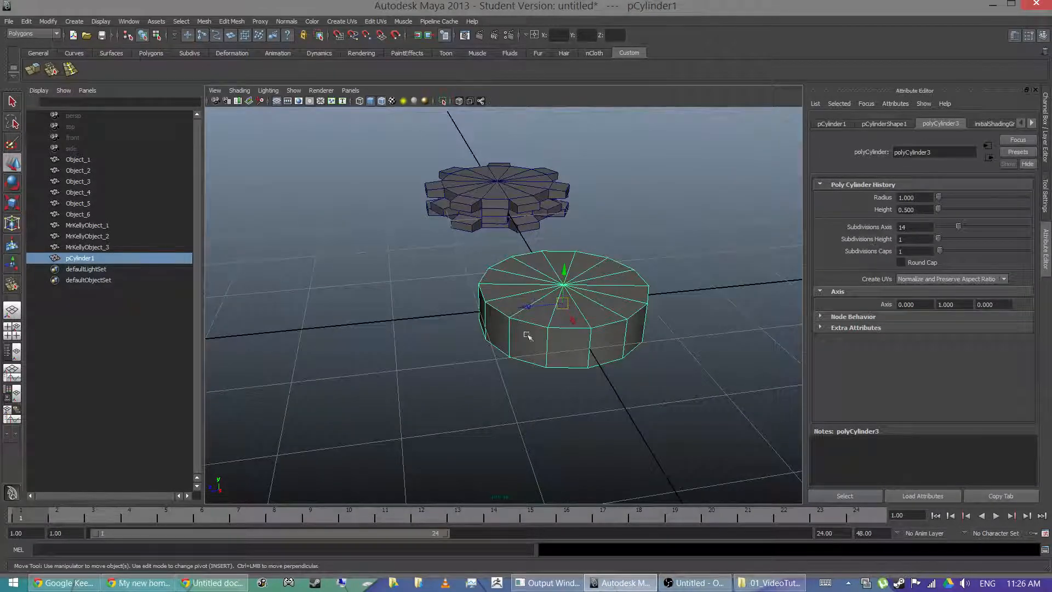
pyautogui.keyDown('alt'); pyautogui.moveTo(503, 227); pyautogui.dragTo(447, 247); pyautogui.keyUp('alt')
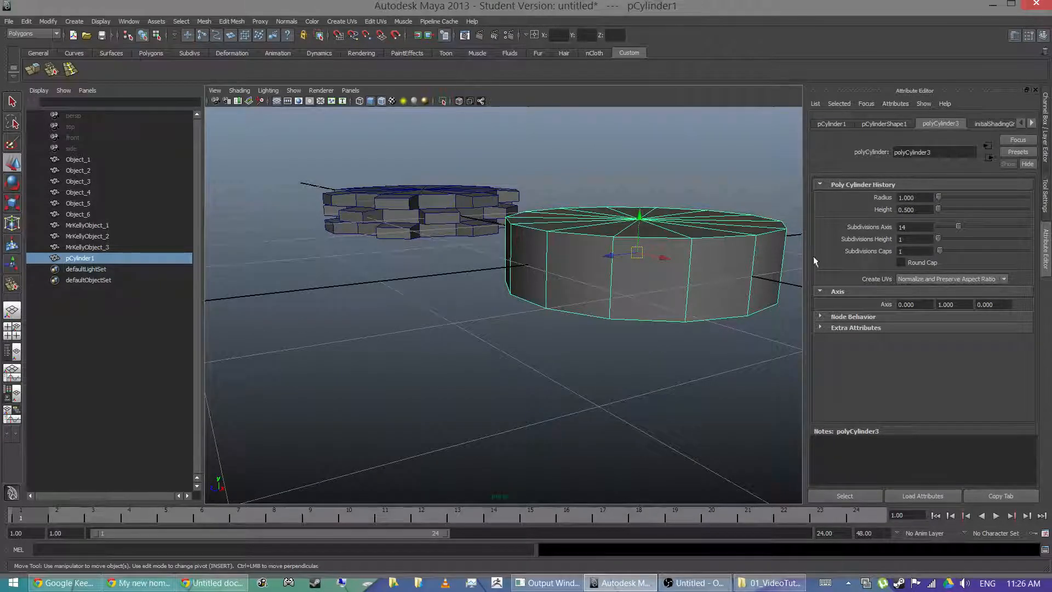
pyautogui.doubleClick(914, 239)
pyautogui.write('3')
pyautogui.press('Return')
# Step: Switch the cylinder to face component mode and activate the Select tool
pyautogui.keyDown('alt'); pyautogui.moveTo(688, 260); pyautogui.dragTo(633, 290); pyautogui.keyUp('alt')
pyautogui.keyDown('alt'); pyautogui.moveTo(693, 258); pyautogui.dragTo(638, 253); pyautogui.keyUp('alt')
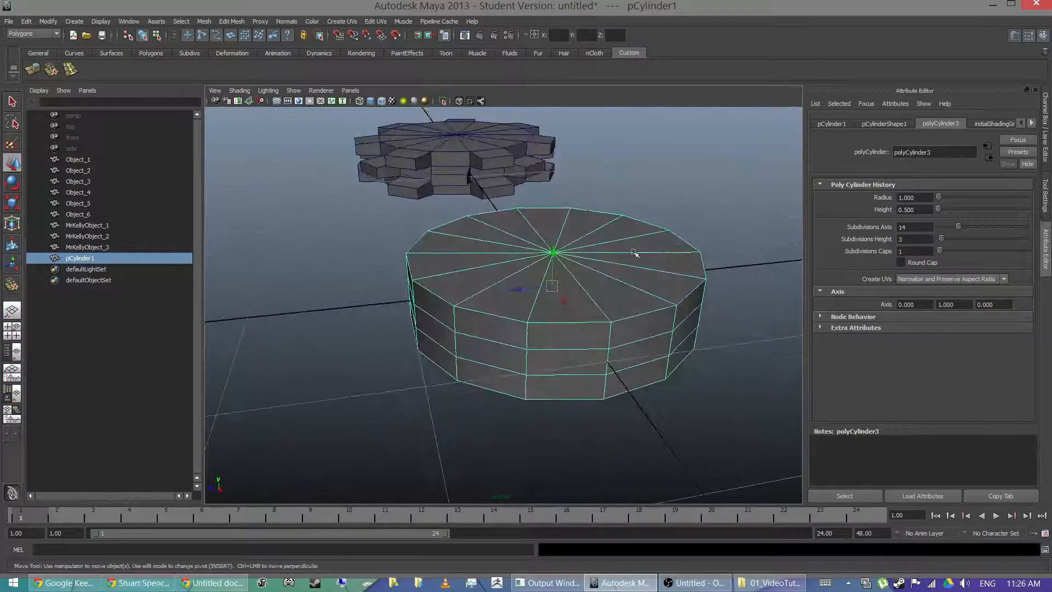
pyautogui.keyDown('alt'); pyautogui.moveTo(581, 293); pyautogui.dragTo(496, 265); pyautogui.keyUp('alt')
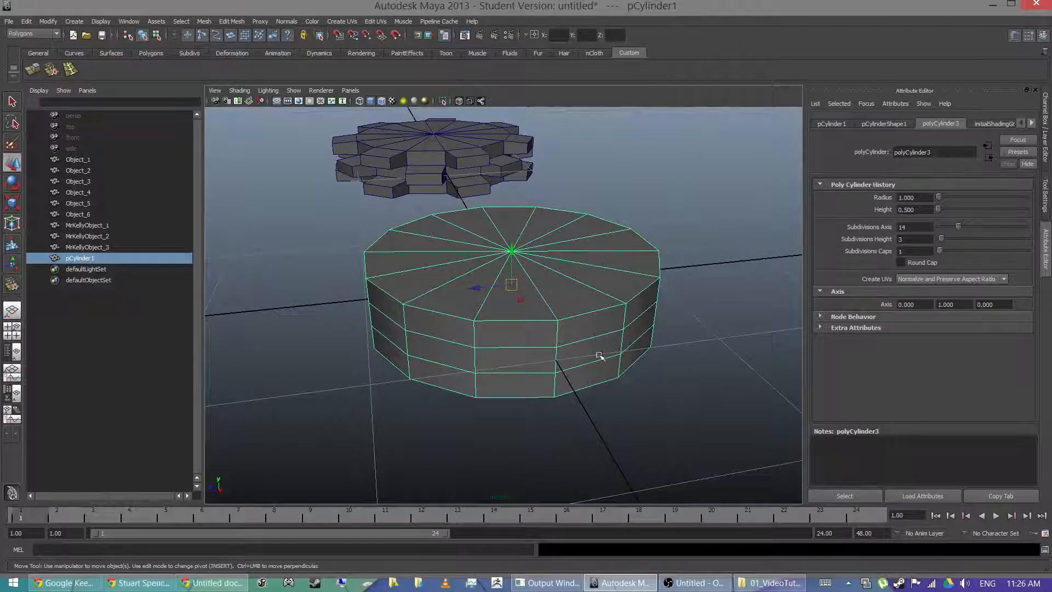
pyautogui.moveTo(555, 289); pyautogui.dragTo(551, 320, button='right')
pyautogui.press('q')
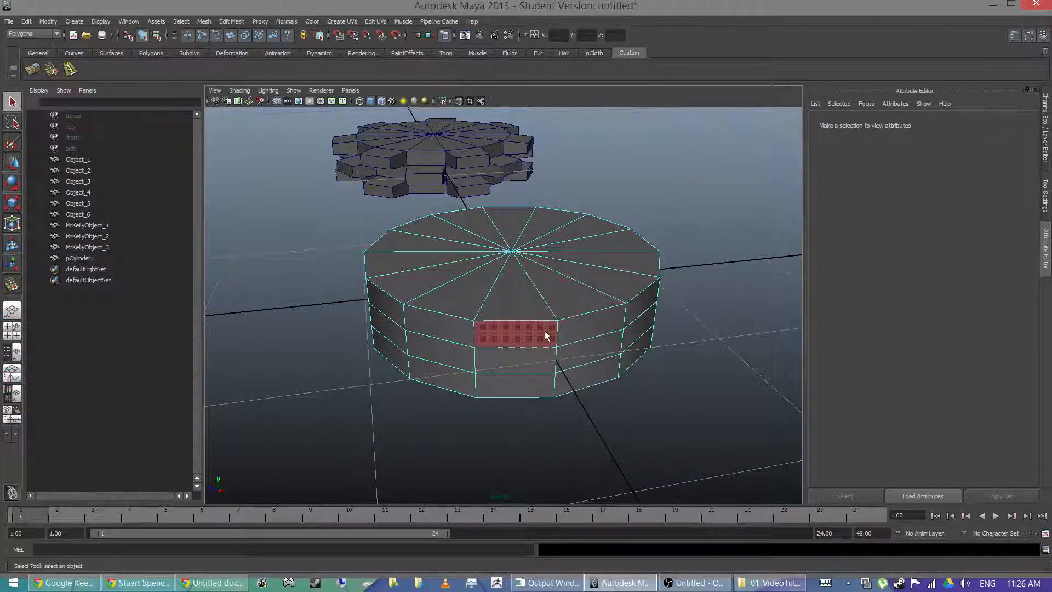
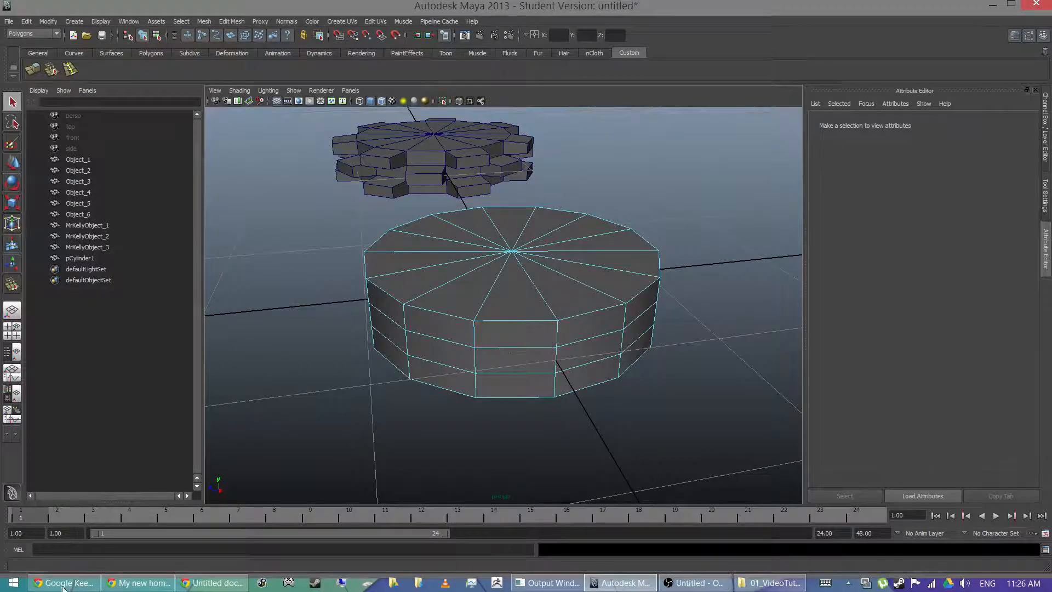
pyautogui.click(80, 584)
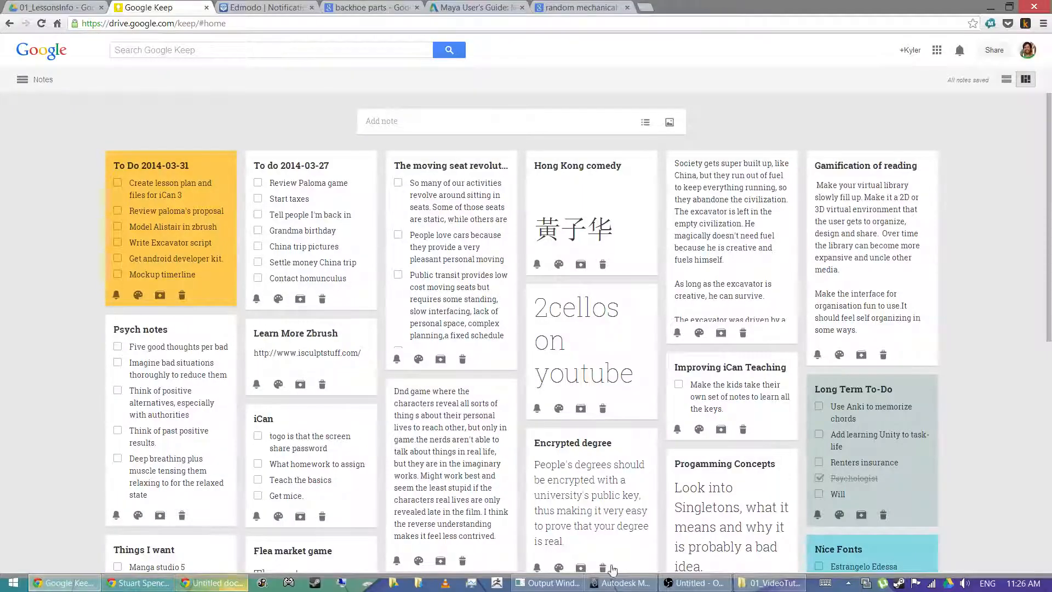
pyautogui.click(630, 587)
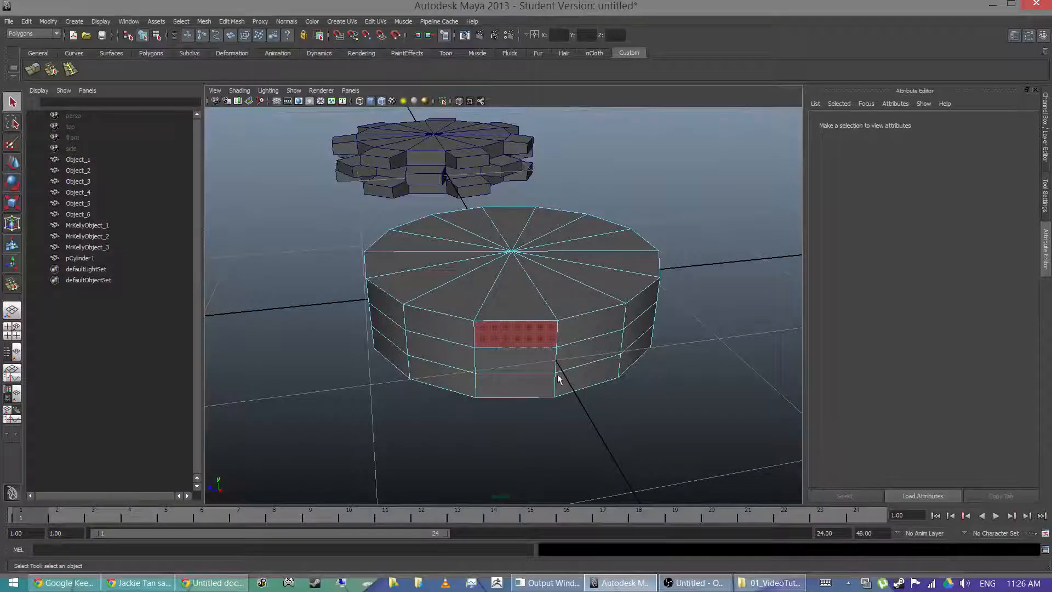
pyautogui.click(515, 335)
pyautogui.keyDown('alt'); pyautogui.moveTo(587, 347); pyautogui.dragTo(505, 379); pyautogui.keyUp('alt')
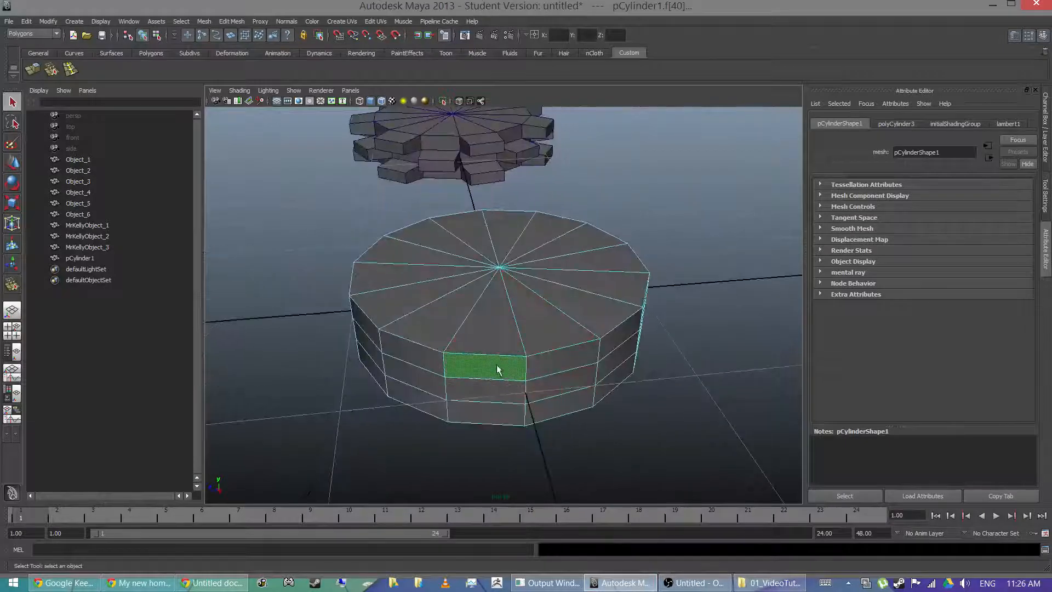
pyautogui.moveTo(497, 366); pyautogui.dragTo(500, 392, button='right')
pyautogui.click(463, 477)
pyautogui.keyDown('alt'); pyautogui.moveTo(487, 386); pyautogui.dragTo(510, 391); pyautogui.keyUp('alt')
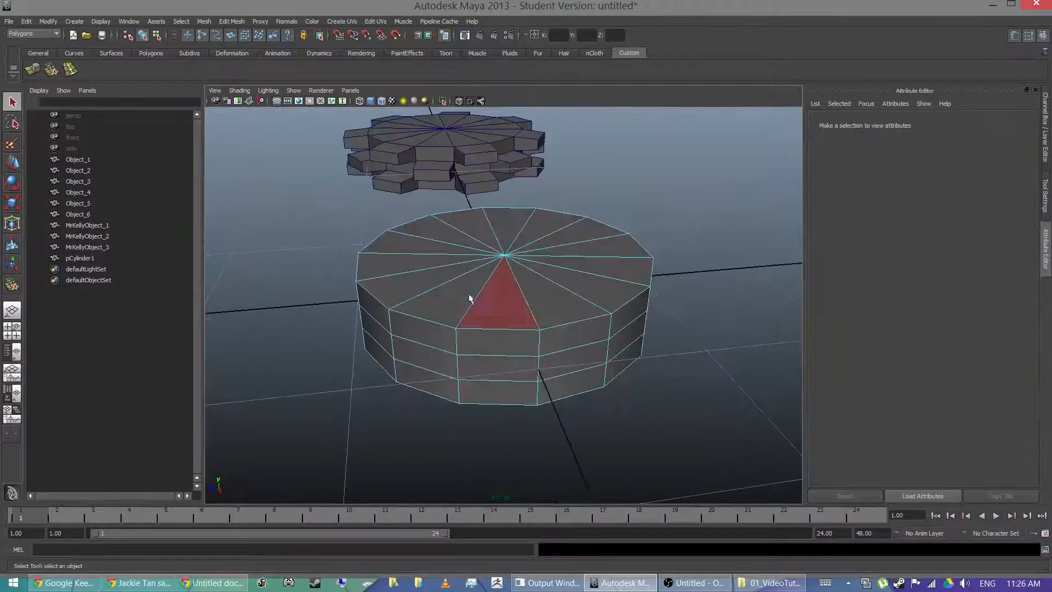
# Step: Select alternating side faces across the cylinder's three rows to begin a checkerboard pattern
pyautogui.click(487, 345)
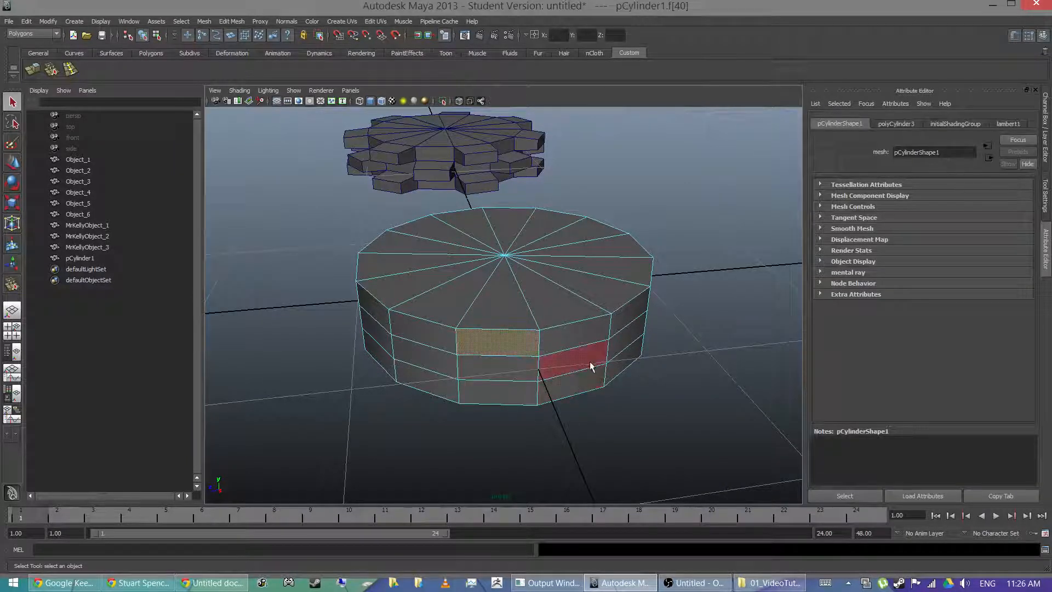
pyautogui.keyDown('shift'); pyautogui.click(586, 361); pyautogui.keyUp('shift')
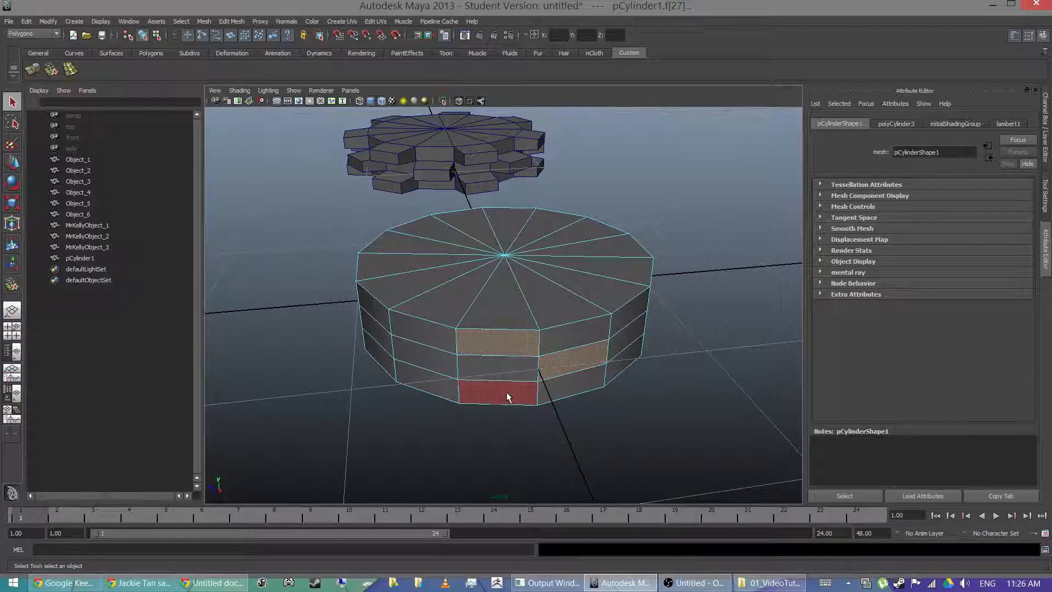
pyautogui.keyDown('shift'); pyautogui.click(493, 392); pyautogui.keyUp('shift')
pyautogui.keyDown('alt'); pyautogui.moveTo(441, 365); pyautogui.dragTo(486, 357); pyautogui.keyUp('alt')
pyautogui.keyDown('shift'); pyautogui.click(446, 291); pyautogui.keyUp('shift')
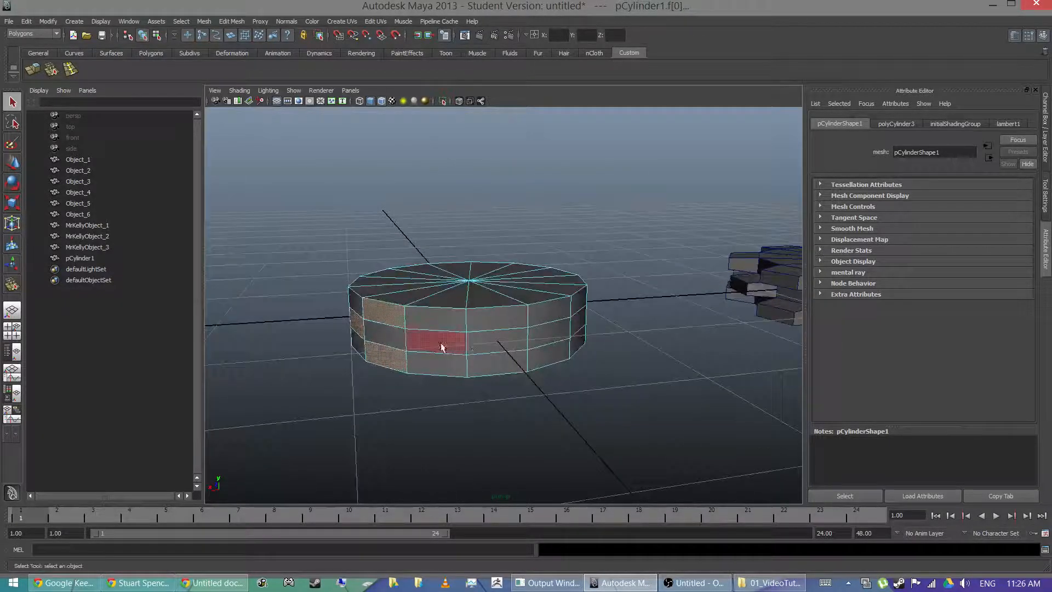
pyautogui.keyDown('shift'); pyautogui.click(477, 325); pyautogui.keyUp('shift')
pyautogui.keyDown('shift'); pyautogui.click(492, 366); pyautogui.keyUp('shift')
pyautogui.keyDown('alt'); pyautogui.moveTo(580, 350); pyautogui.dragTo(532, 350); pyautogui.keyUp('alt')
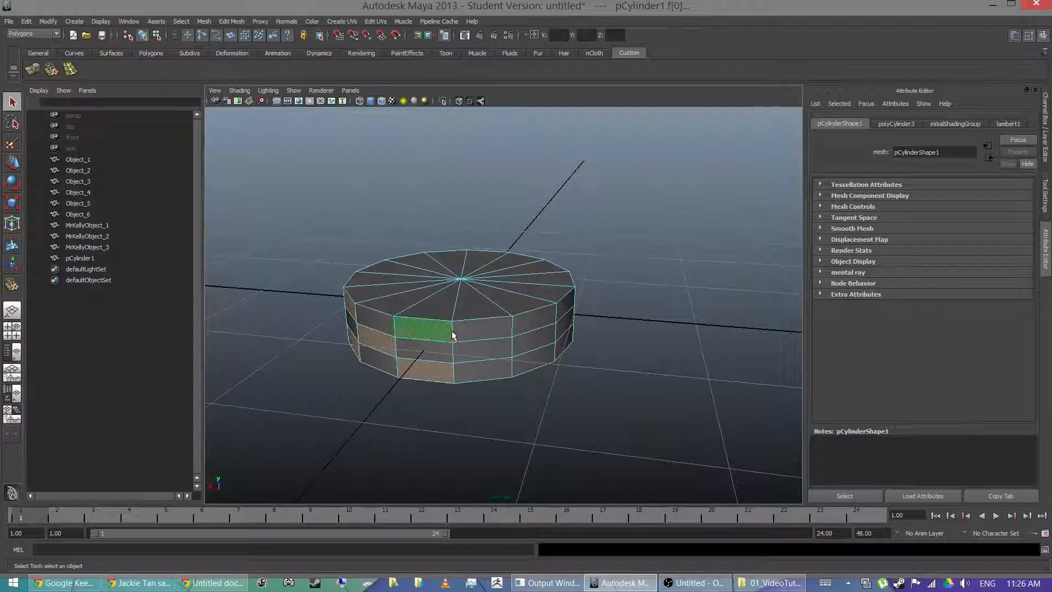
pyautogui.click(499, 351)
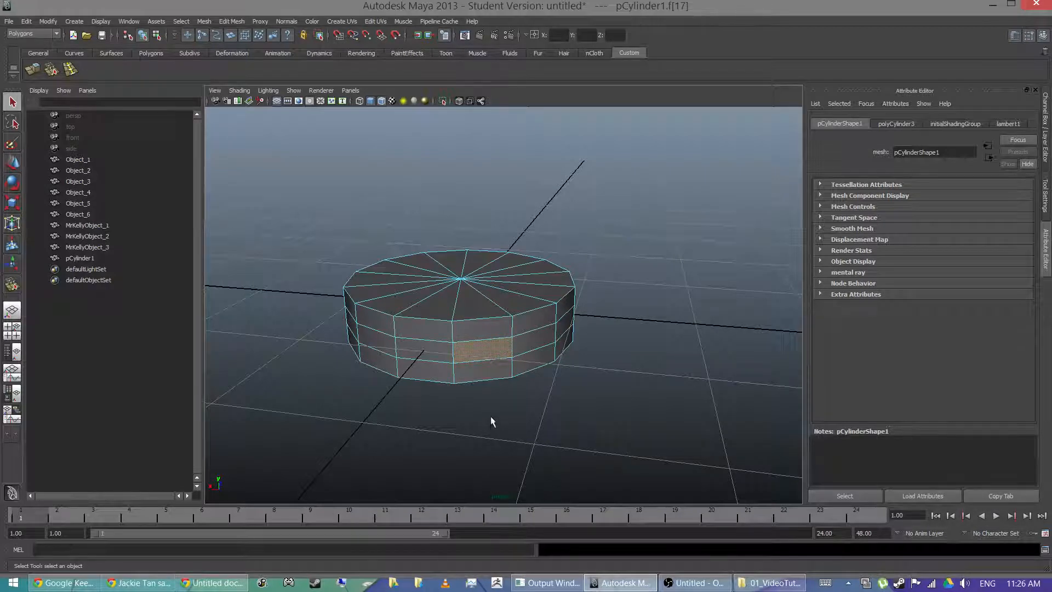
pyautogui.hotkey('ctrl', 'z')
pyautogui.keyDown('alt'); pyautogui.moveTo(441, 338); pyautogui.dragTo(472, 339); pyautogui.keyUp('alt')
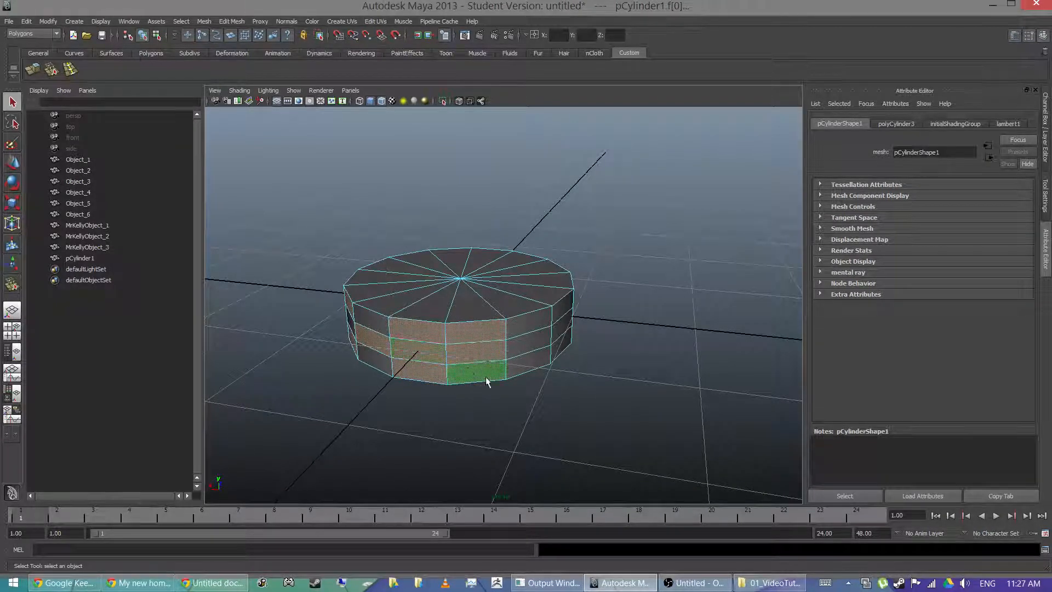
pyautogui.hotkey('ctrl', 'z')
pyautogui.hotkey('ctrl', 'z')
pyautogui.hotkey('ctrl', 'z')
pyautogui.hotkey('ctrl', 'z')
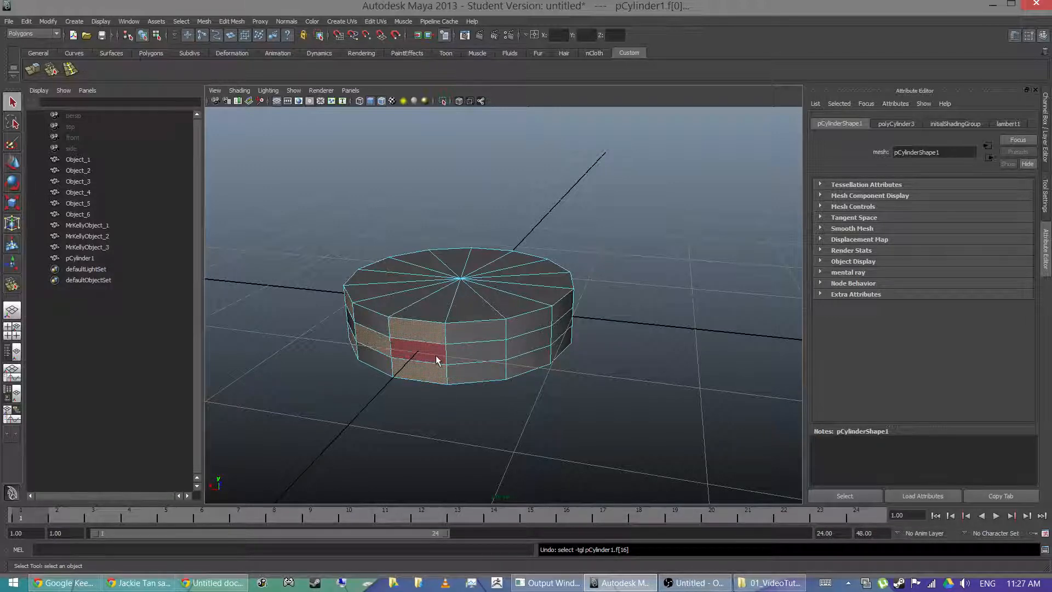
# Step: Complete the checkerboard face selection around the cylinder's whole side, deselecting any extra adjacent faces
pyautogui.keyDown('shift'); pyautogui.click(436, 359); pyautogui.keyUp('shift')
pyautogui.keyDown('shift'); pyautogui.click(475, 336); pyautogui.keyUp('shift')
pyautogui.keyDown('shift'); pyautogui.click(476, 354); pyautogui.keyUp('shift')
pyautogui.keyDown('shift'); pyautogui.click(481, 373); pyautogui.keyUp('shift')
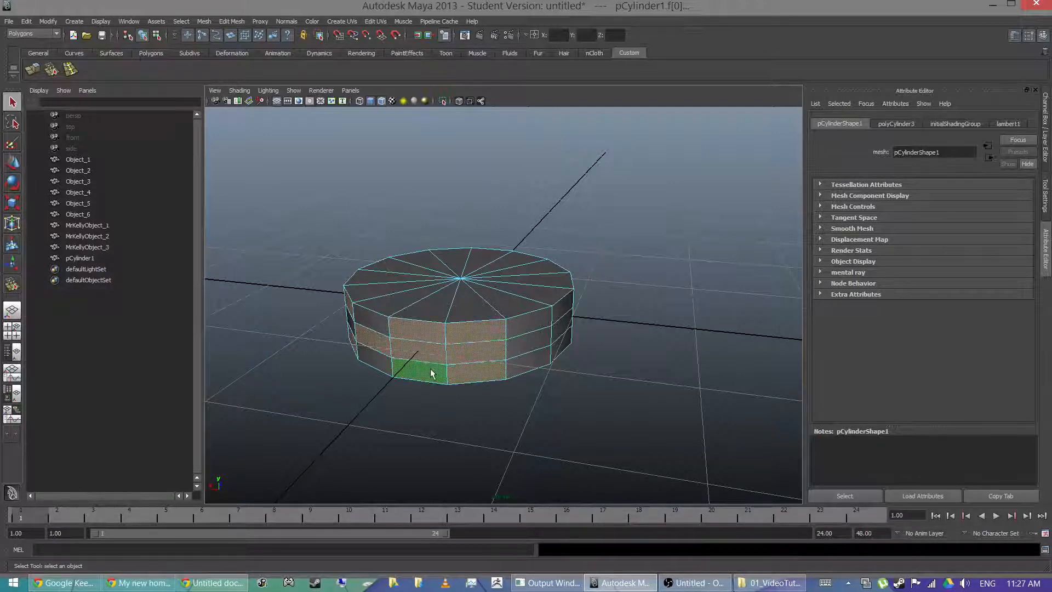
pyautogui.keyDown('shift'); pyautogui.click(431, 374); pyautogui.keyUp('shift')
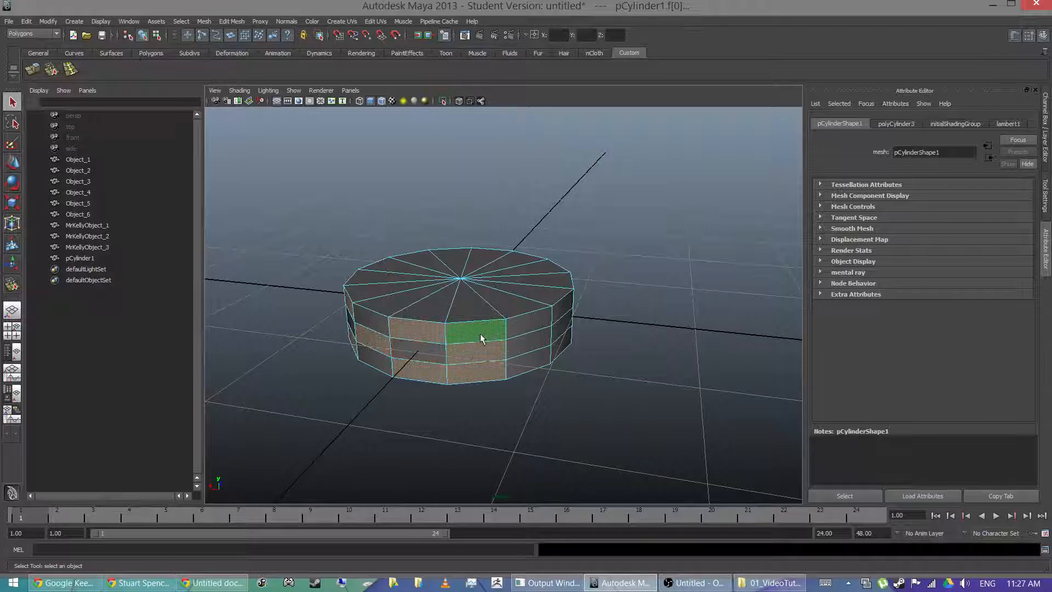
pyautogui.keyDown('alt'); pyautogui.moveTo(562, 351); pyautogui.dragTo(521, 333); pyautogui.keyUp('alt')
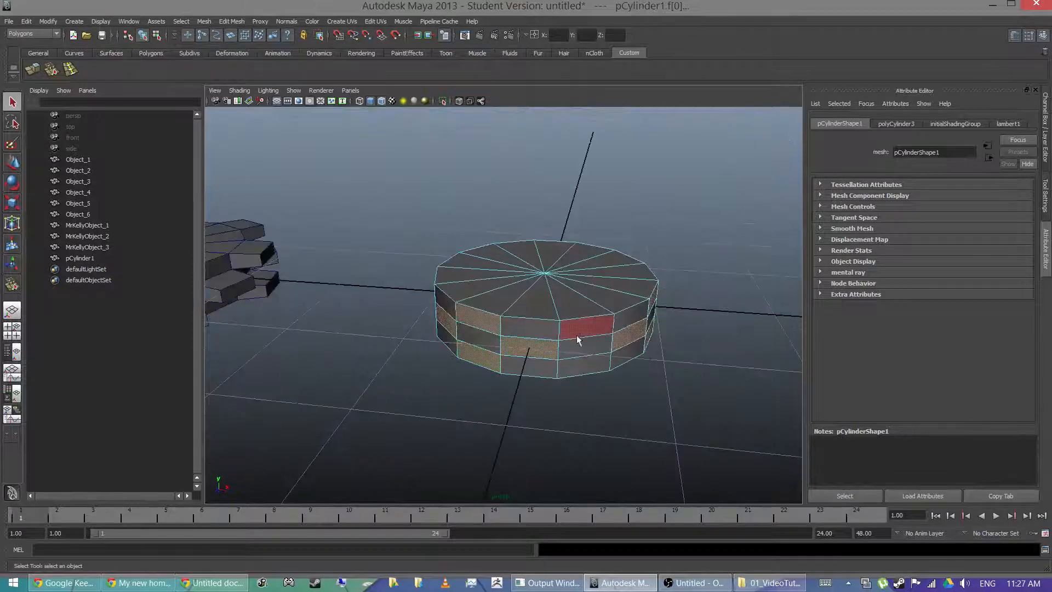
pyautogui.keyDown('alt'); pyautogui.moveTo(589, 357); pyautogui.dragTo(705, 376); pyautogui.keyUp('alt')
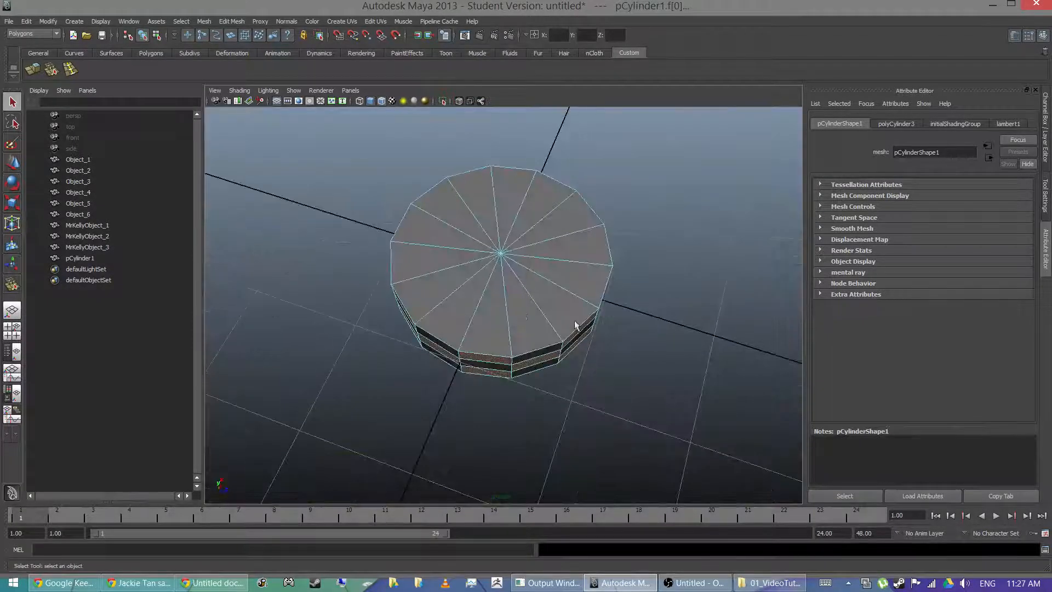
pyautogui.keyDown('alt'); pyautogui.moveTo(629, 416); pyautogui.dragTo(301, 231); pyautogui.keyUp('alt')
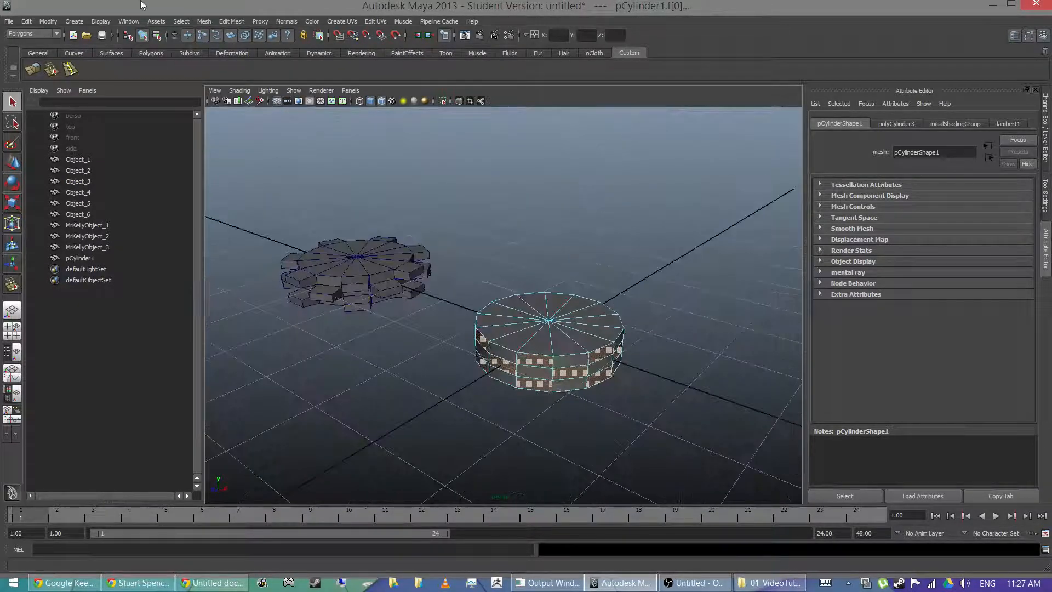
# Step: Extrude the selected side faces outward individually by about 0.445 to form the gear teeth
pyautogui.hotkey('ctrl', 'e')
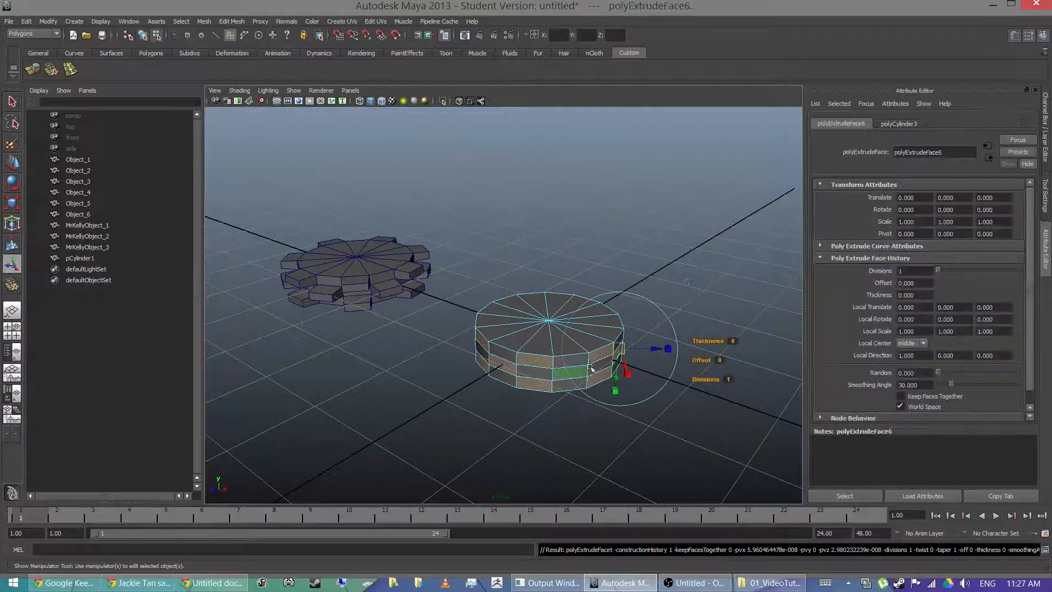
pyautogui.keyDown('alt'); pyautogui.moveTo(651, 351); pyautogui.dragTo(533, 300); pyautogui.keyUp('alt')
pyautogui.scroll(5, 533, 299)
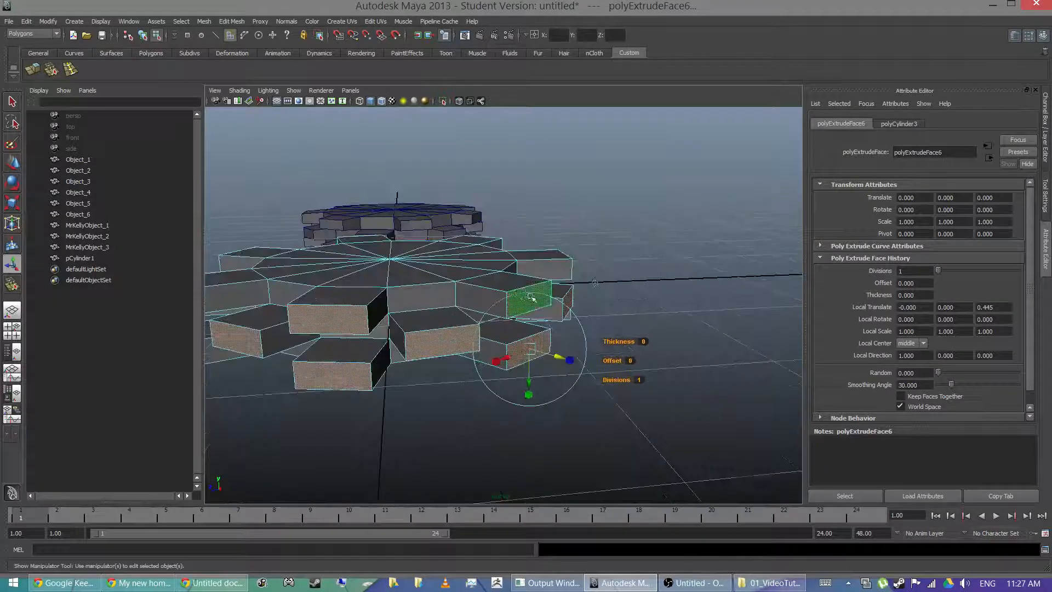
pyautogui.keyDown('alt'); pyautogui.moveTo(533, 300); pyautogui.dragTo(536, 238, button='middle'); pyautogui.keyUp('alt')
pyautogui.keyDown('alt'); pyautogui.moveTo(536, 239); pyautogui.dragTo(540, 296); pyautogui.keyUp('alt')
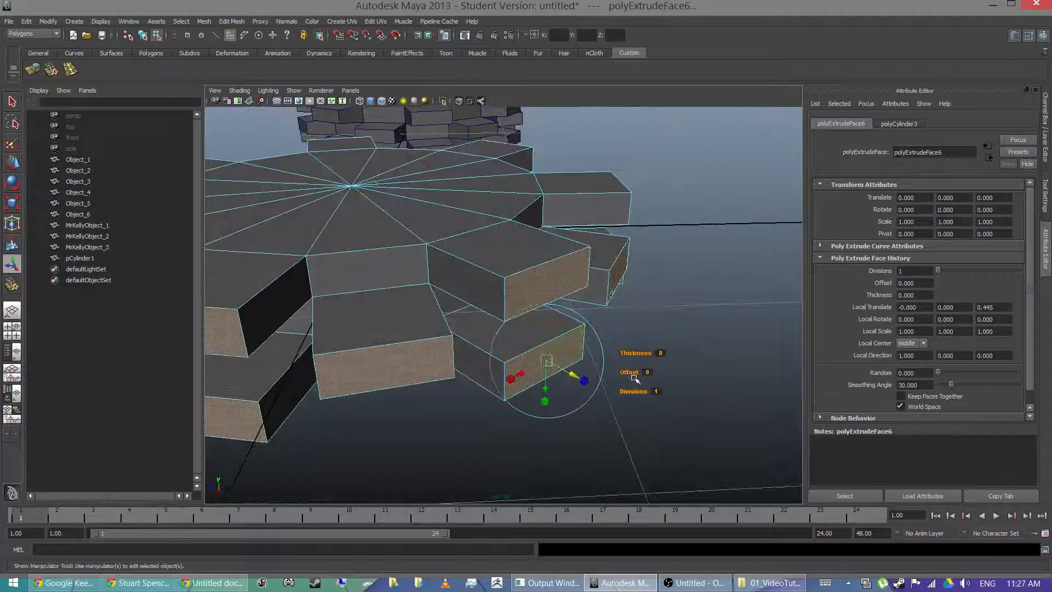
# Step: Try an Offset of 0.2 on the extruded tooth faces and undo it
pyautogui.moveTo(636, 373); pyautogui.dragTo(631, 372)
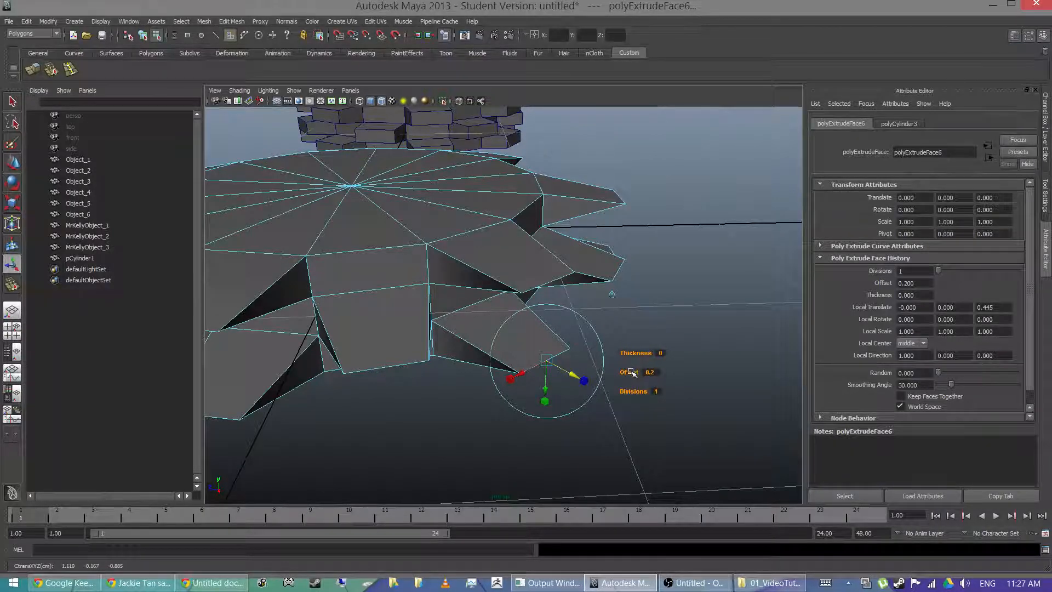
pyautogui.moveTo(637, 372); pyautogui.dragTo(663, 372)
pyautogui.hotkey('ctrl', 'z')
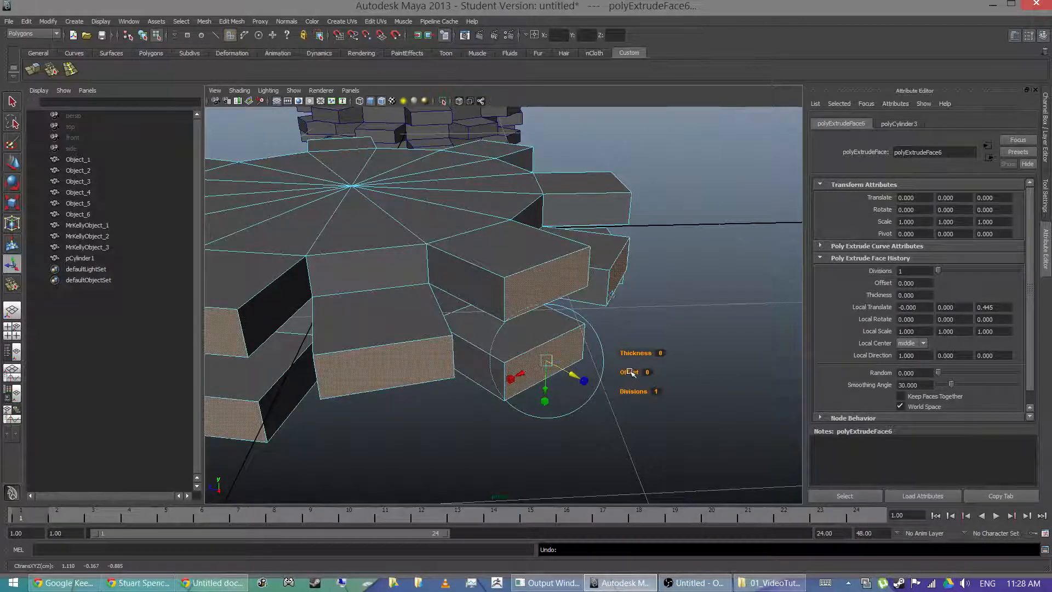
# Step: Return the extruded gear to object mode and deselect it
pyautogui.moveTo(631, 373); pyautogui.dragTo(530, 302)
pyautogui.keyDown('alt'); pyautogui.moveTo(403, 275); pyautogui.dragTo(469, 263); pyautogui.keyUp('alt')
pyautogui.moveTo(469, 263); pyautogui.dragTo(510, 237, button='right')
pyautogui.click(484, 245)
pyautogui.keyDown('alt'); pyautogui.moveTo(484, 245); pyautogui.dragTo(493, 316); pyautogui.keyUp('alt')
pyautogui.click(422, 354)
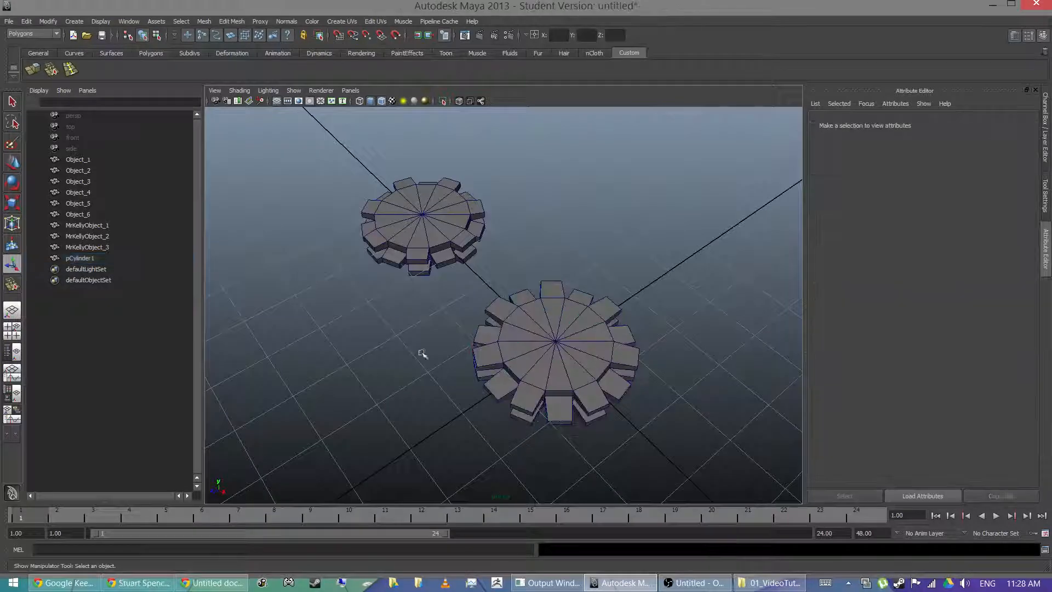
# Step: Rename the finished gear to follow the other copies' naming scheme, with the suffix _4, and deselect it
pyautogui.click(586, 340)
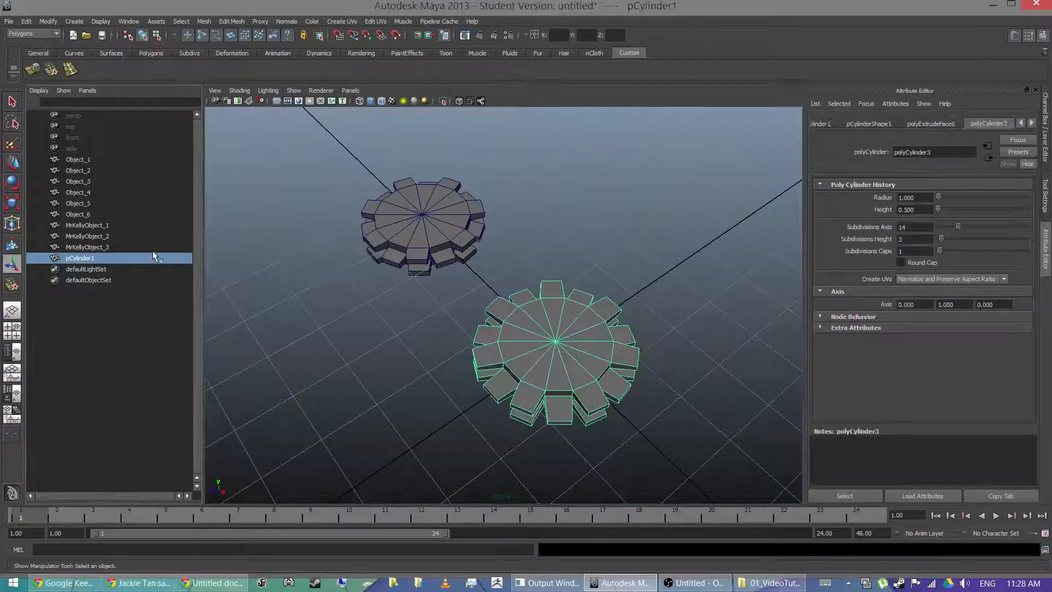
pyautogui.doubleClick(74, 257)
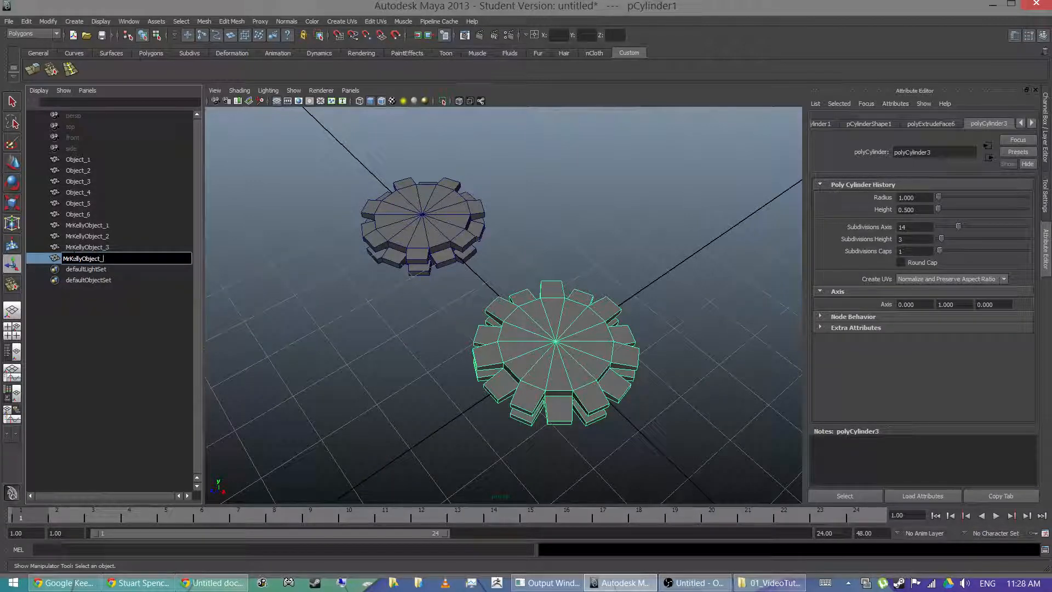
pyautogui.write('MrKellyObject_4')
pyautogui.press('Return')
pyautogui.keyDown('alt'); pyautogui.moveTo(376, 281); pyautogui.dragTo(532, 307); pyautogui.keyUp('alt')
pyautogui.click(648, 221)
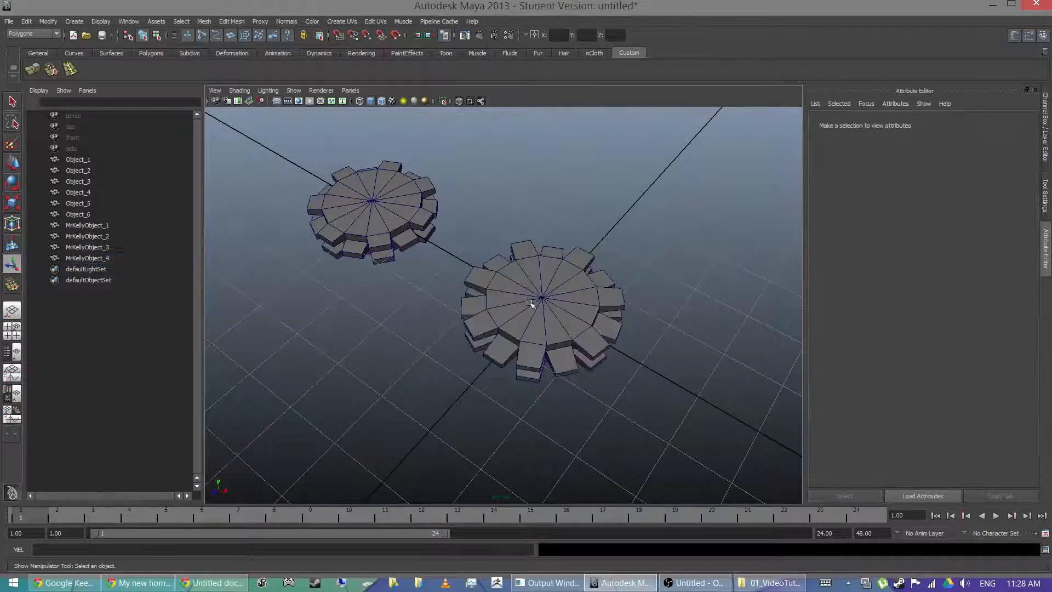
# Step: Add the finished gear copy to the Object4 display layer
pyautogui.click(554, 296)
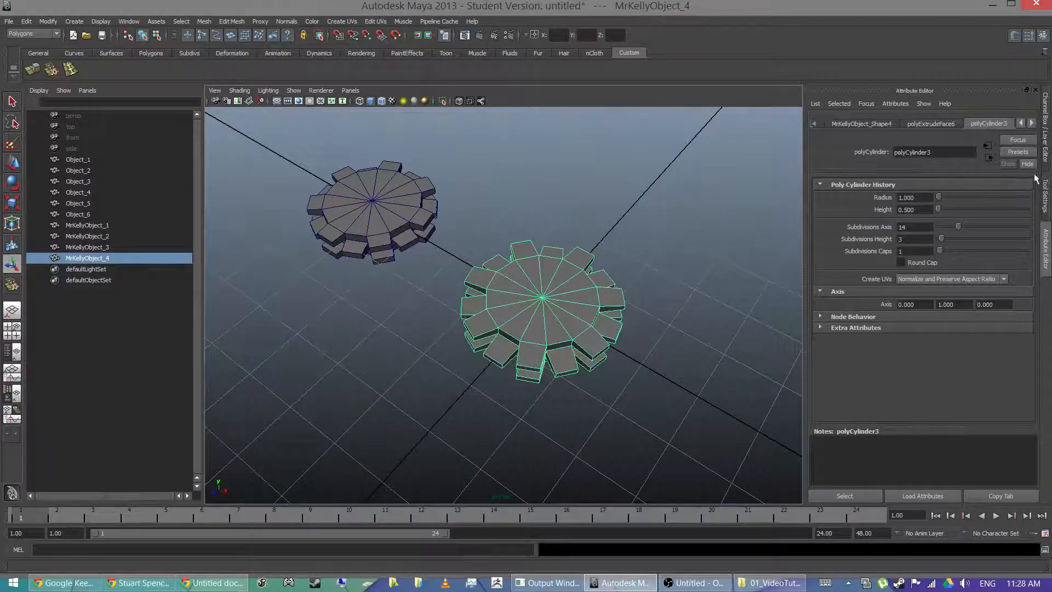
pyautogui.click(1046, 145)
pyautogui.click(966, 414)
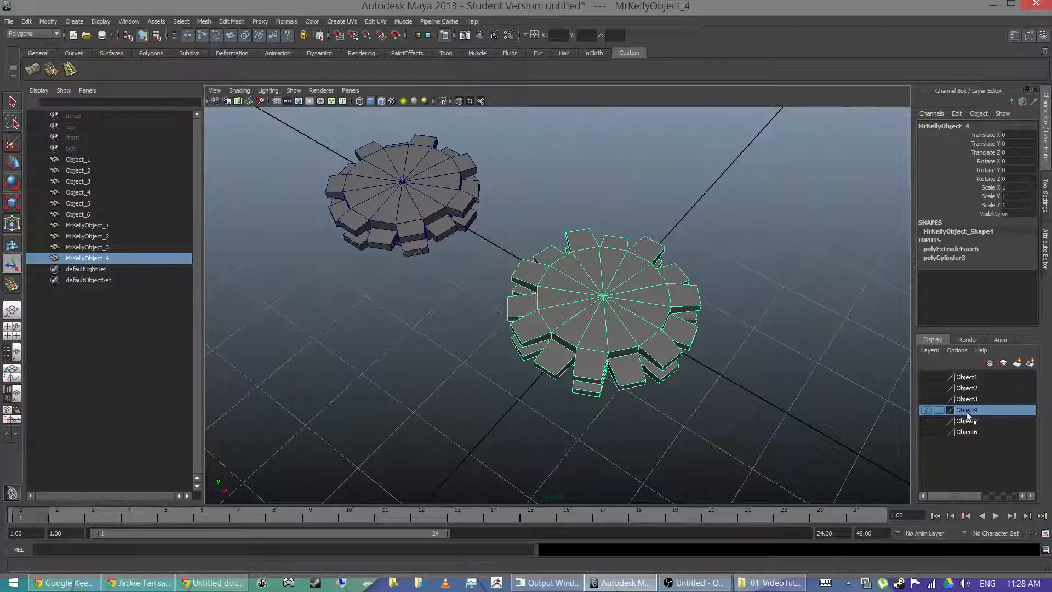
pyautogui.rightClick(968, 415)
pyautogui.click(986, 421)
# Step: Hide the Object4 display layer and make the Object5 layer visible
pyautogui.click(926, 410)
pyautogui.click(926, 421)
pyautogui.keyDown('alt'); pyautogui.moveTo(646, 255); pyautogui.dragTo(620, 272); pyautogui.keyUp('alt')
pyautogui.keyDown('alt'); pyautogui.moveTo(620, 272); pyautogui.dragTo(649, 286, button='right'); pyautogui.keyUp('alt')
pyautogui.keyDown('alt'); pyautogui.moveTo(649, 286); pyautogui.dragTo(564, 234, button='middle'); pyautogui.keyUp('alt')
pyautogui.keyDown('alt'); pyautogui.moveTo(564, 233); pyautogui.dragTo(564, 301); pyautogui.keyUp('alt')
# Step: Move the reference vase away from the origin along the X axis to a Translate X of about -2.863
pyautogui.click(564, 301)
pyautogui.keyDown('alt'); pyautogui.moveTo(667, 223); pyautogui.dragTo(663, 298); pyautogui.keyUp('alt')
pyautogui.press('w')
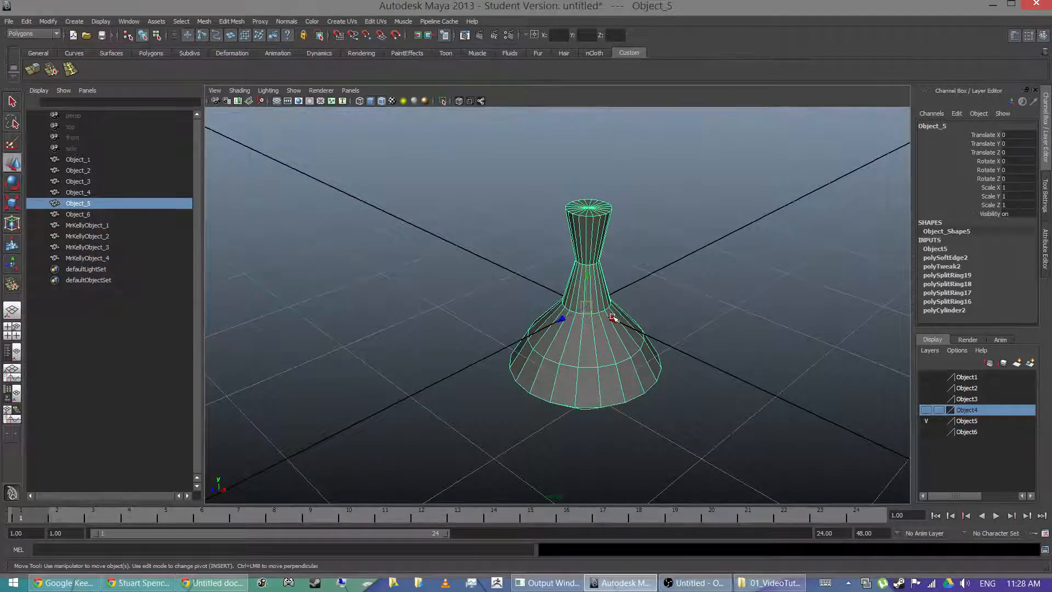
pyautogui.moveTo(612, 318); pyautogui.dragTo(411, 195)
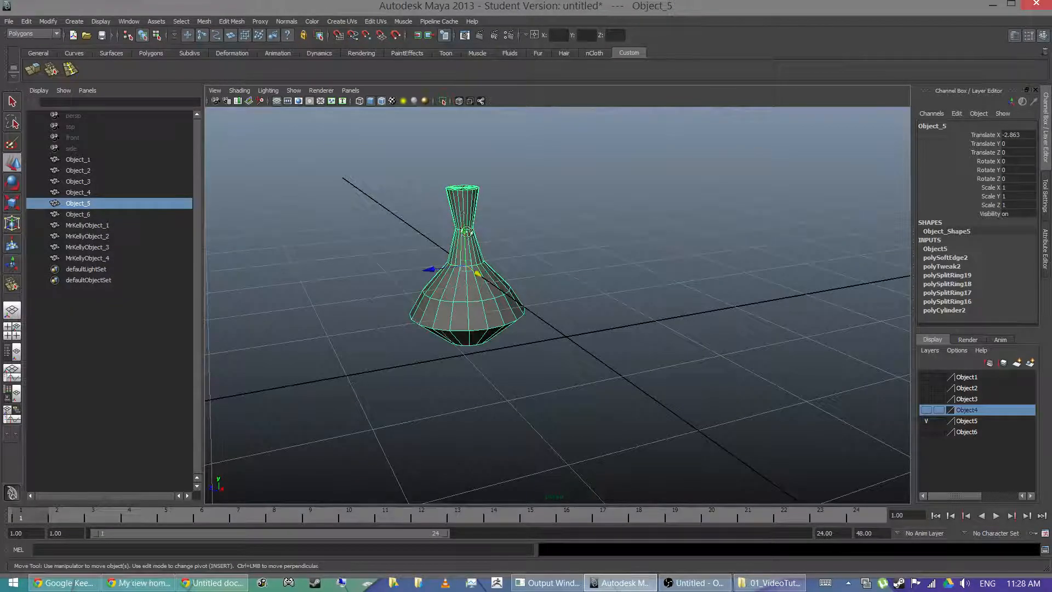
# Step: Create a default polygon cylinder at the origin beside the reference vase
pyautogui.keyDown('alt'); pyautogui.moveTo(462, 345); pyautogui.dragTo(438, 296); pyautogui.keyUp('alt')
pyautogui.click(74, 21)
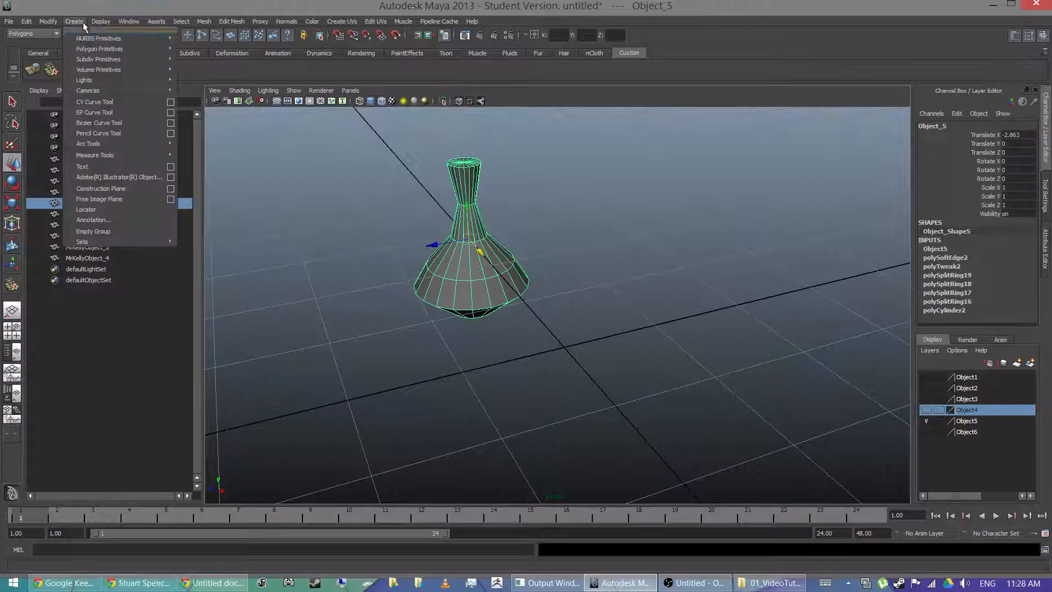
pyautogui.moveTo(121, 49)
pyautogui.click(209, 77)
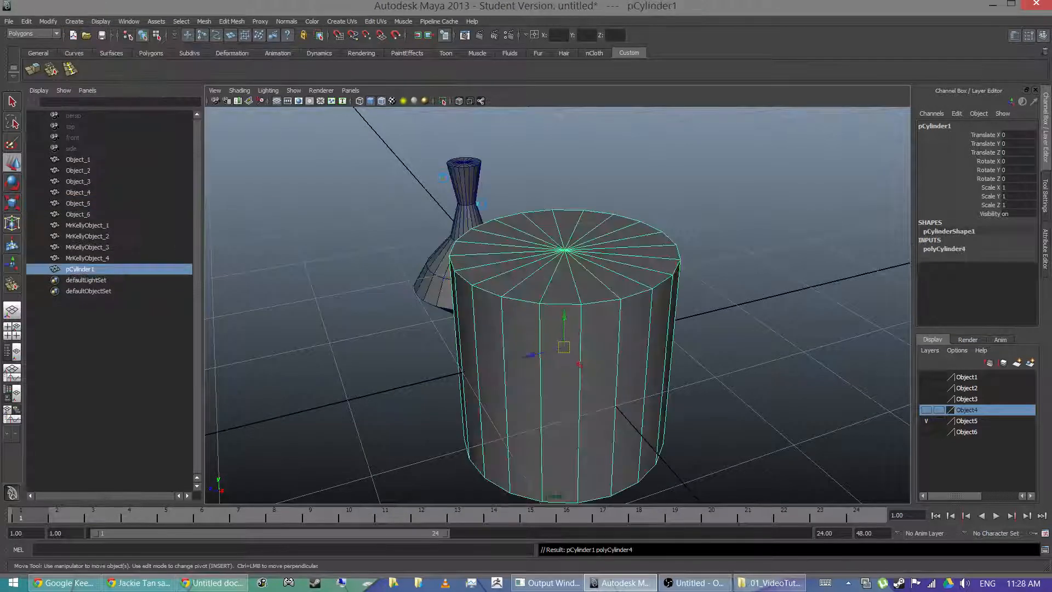
# Step: Insert four horizontal edge loops around the cylinder's side, with the Insert Edge Loop Tool set to relative distance from edge
pyautogui.keyDown('alt'); pyautogui.moveTo(641, 233); pyautogui.dragTo(584, 233); pyautogui.keyUp('alt')
pyautogui.keyDown('alt'); pyautogui.moveTo(390, 295); pyautogui.dragTo(405, 378); pyautogui.keyUp('alt')
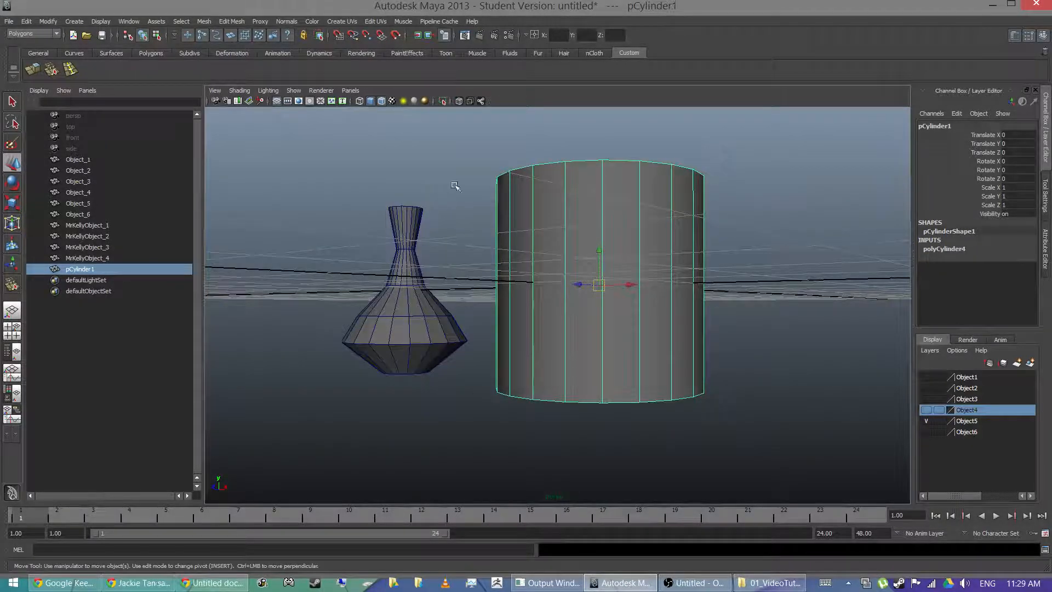
pyautogui.keyDown('alt'); pyautogui.moveTo(453, 188); pyautogui.dragTo(402, 204); pyautogui.keyUp('alt')
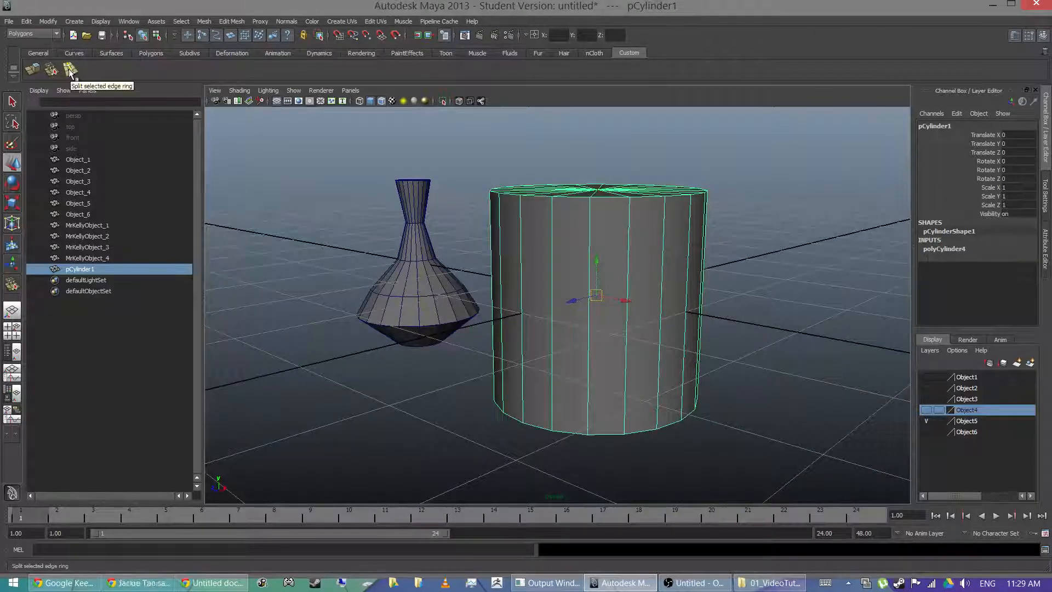
pyautogui.click(70, 70)
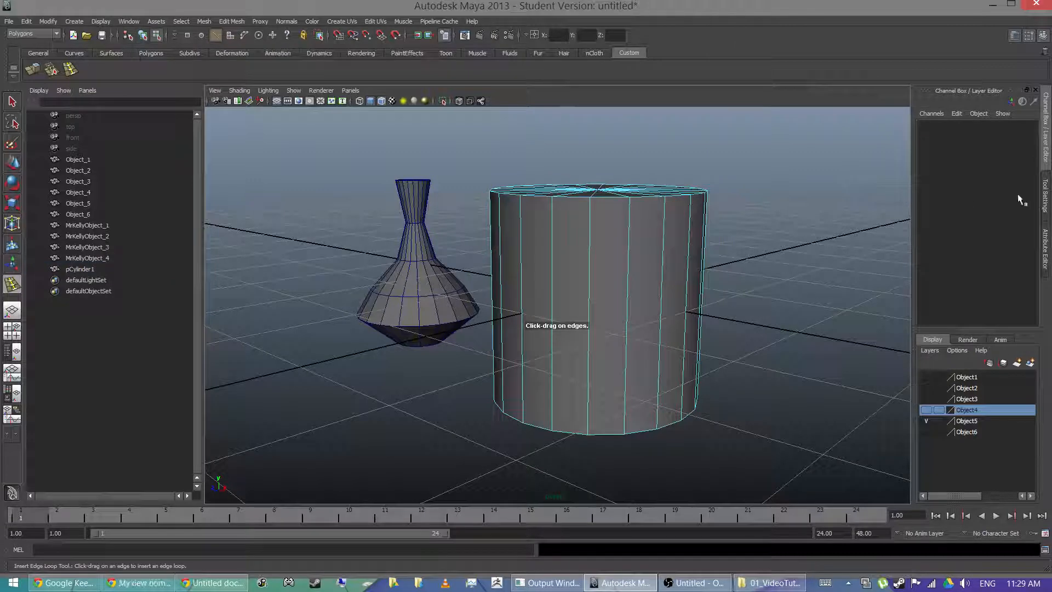
pyautogui.click(1044, 197)
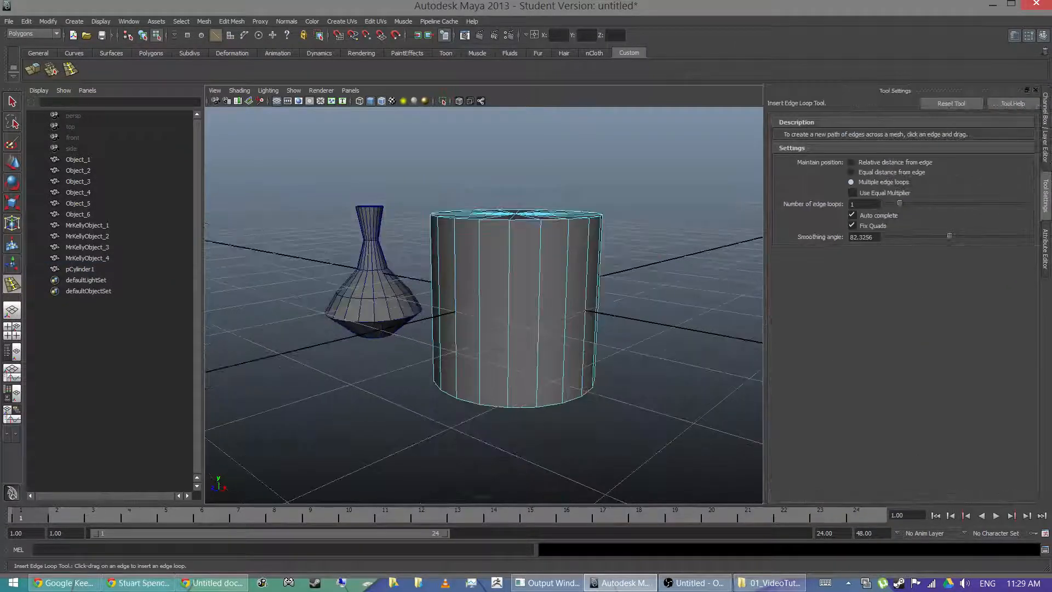
pyautogui.click(861, 161)
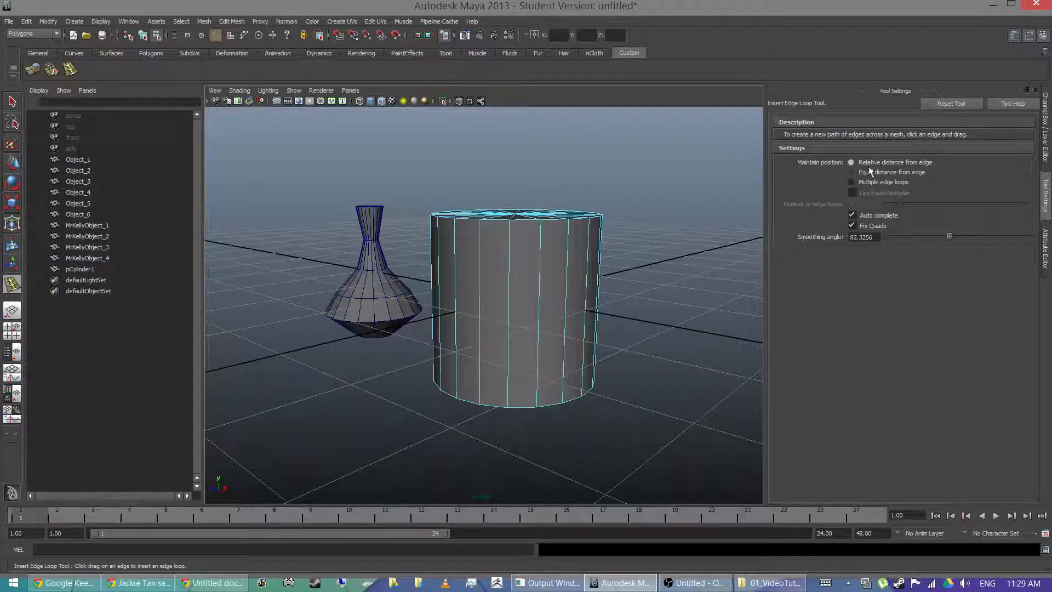
pyautogui.keyDown('alt'); pyautogui.moveTo(578, 231); pyautogui.dragTo(530, 228); pyautogui.keyUp('alt')
pyautogui.moveTo(530, 265); pyautogui.dragTo(530, 298)
pyautogui.moveTo(530, 335); pyautogui.dragTo(529, 339)
pyautogui.keyDown('alt'); pyautogui.moveTo(527, 315); pyautogui.dragTo(544, 295); pyautogui.keyUp('alt')
# Step: Switch the cylinder to edge selection and select the full edge loop of its top rim
pyautogui.rightClick(528, 299)
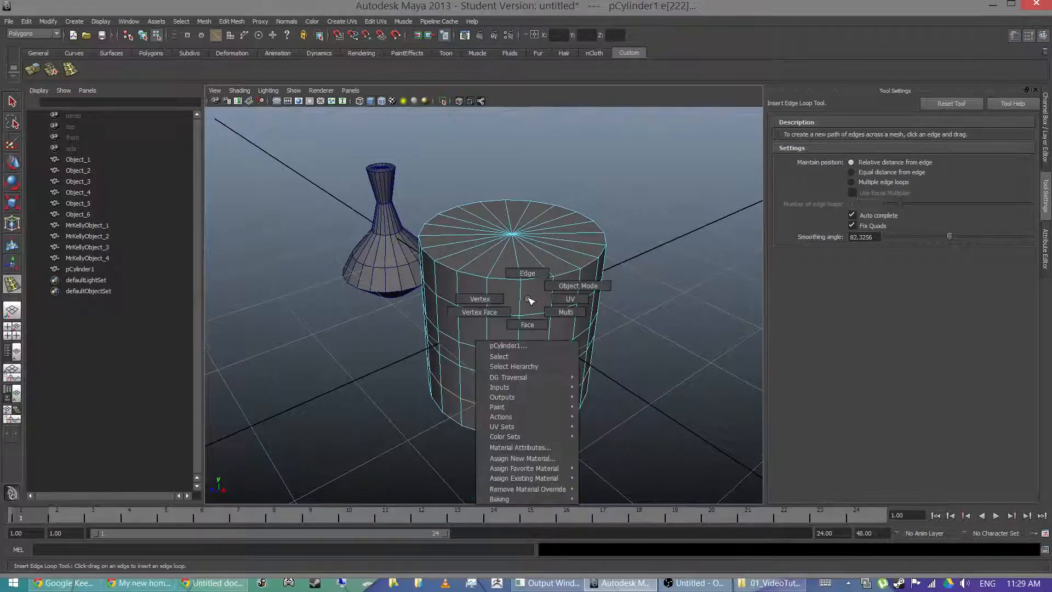
pyautogui.moveTo(529, 299); pyautogui.dragTo(530, 276, button='right')
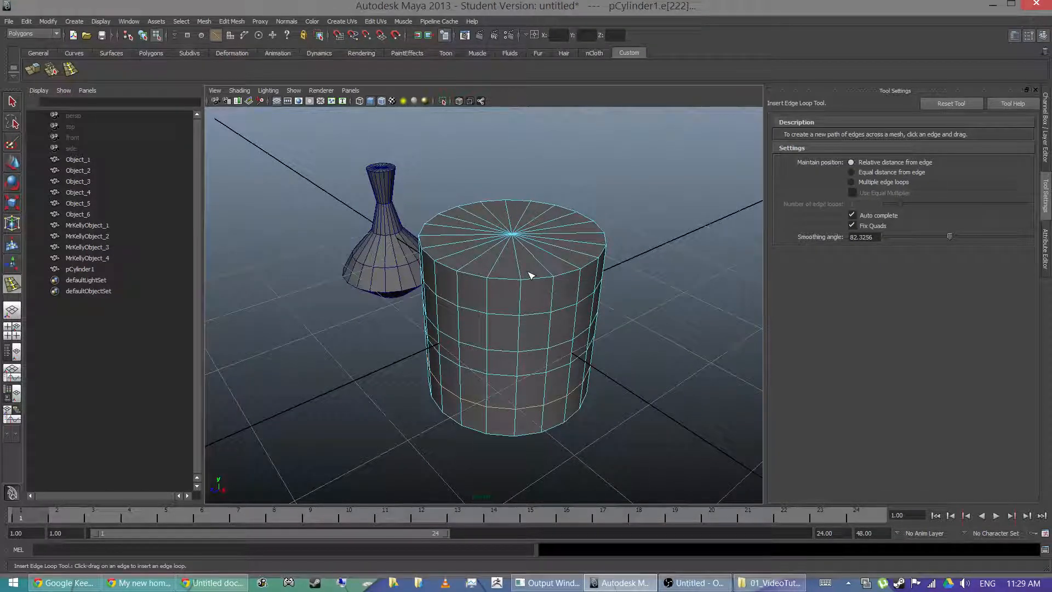
pyautogui.press('q')
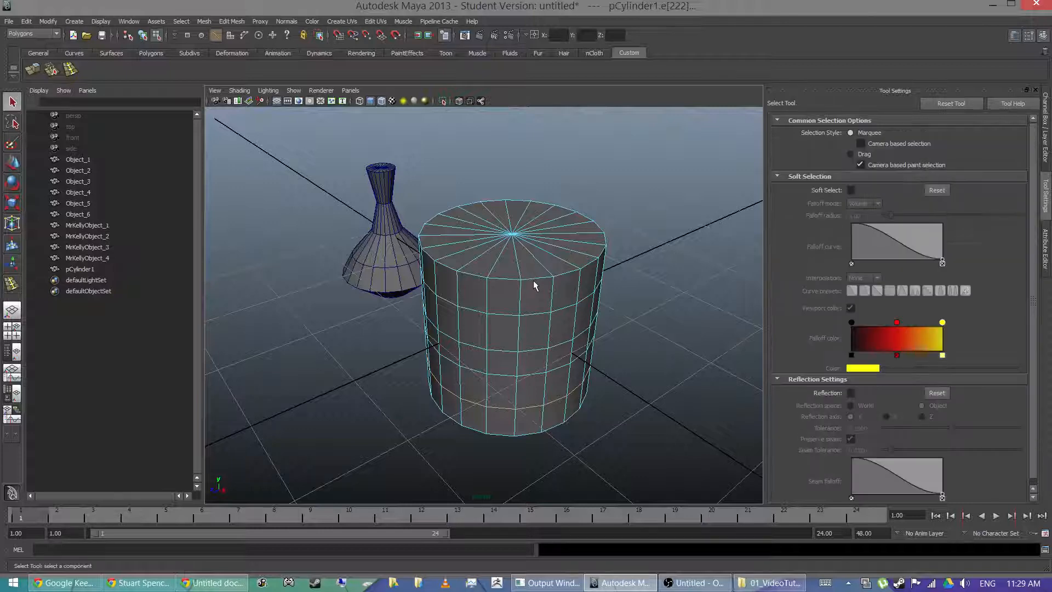
pyautogui.click(537, 280)
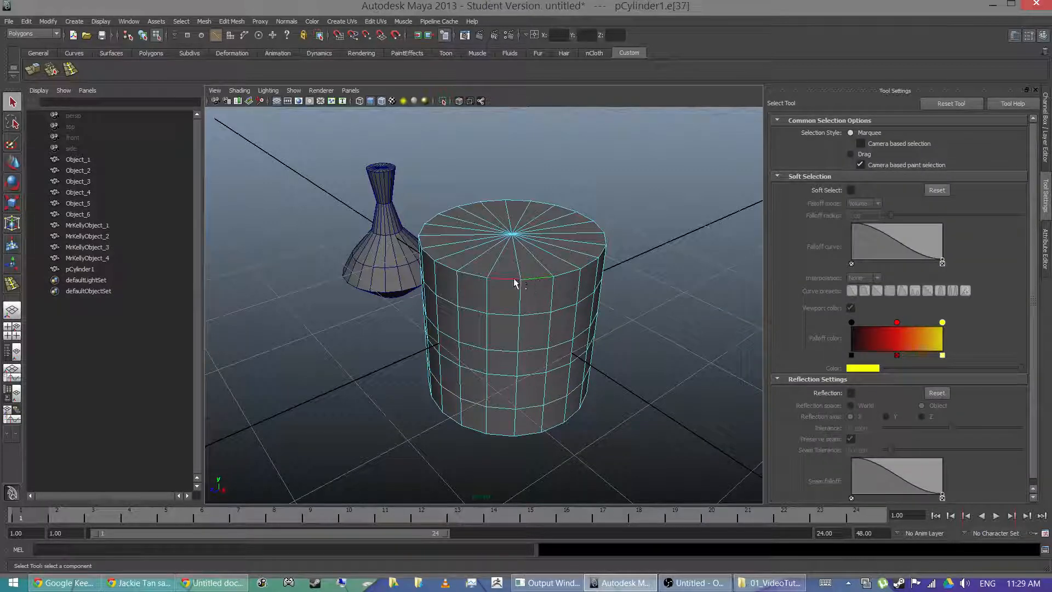
pyautogui.doubleClick(474, 280)
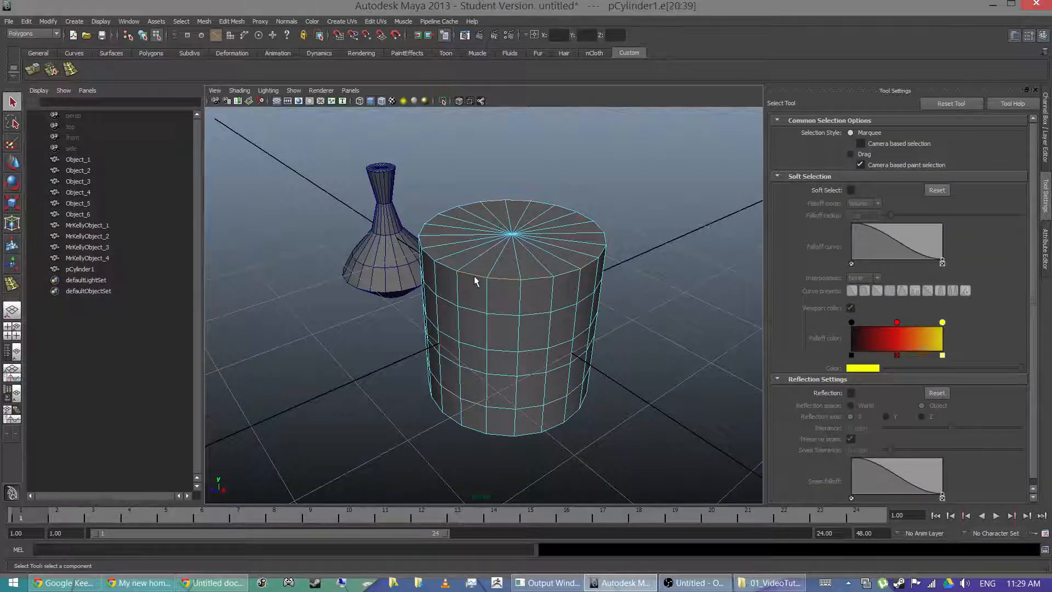
# Step: Reselect the cylinder's top rim edge loop and scale it uniformly inward to about a third of its width
pyautogui.keyDown('alt'); pyautogui.moveTo(527, 293); pyautogui.dragTo(525, 303); pyautogui.keyUp('alt')
pyautogui.click(524, 303)
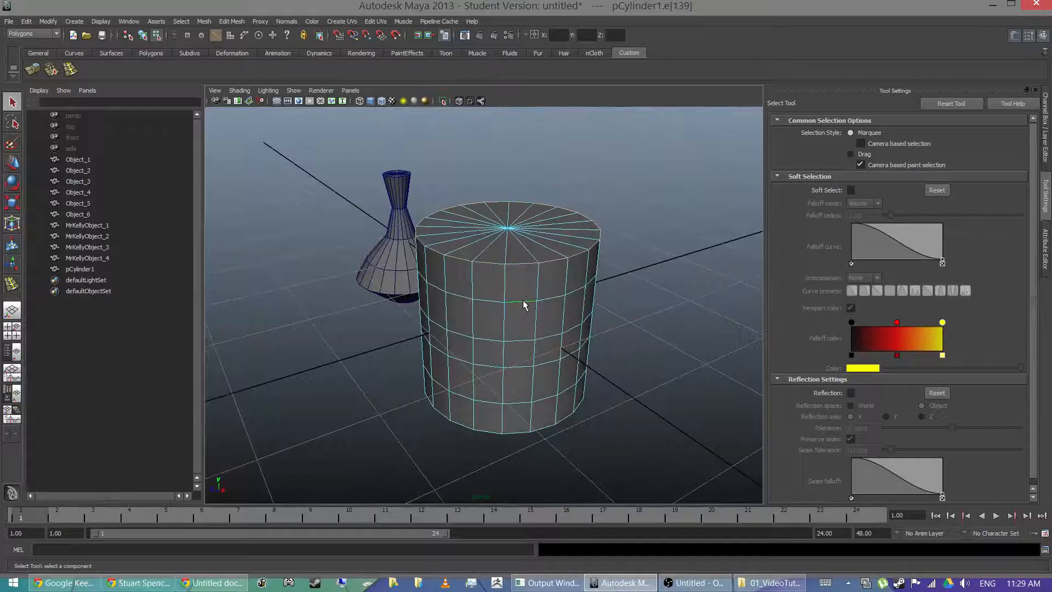
pyautogui.click(498, 268)
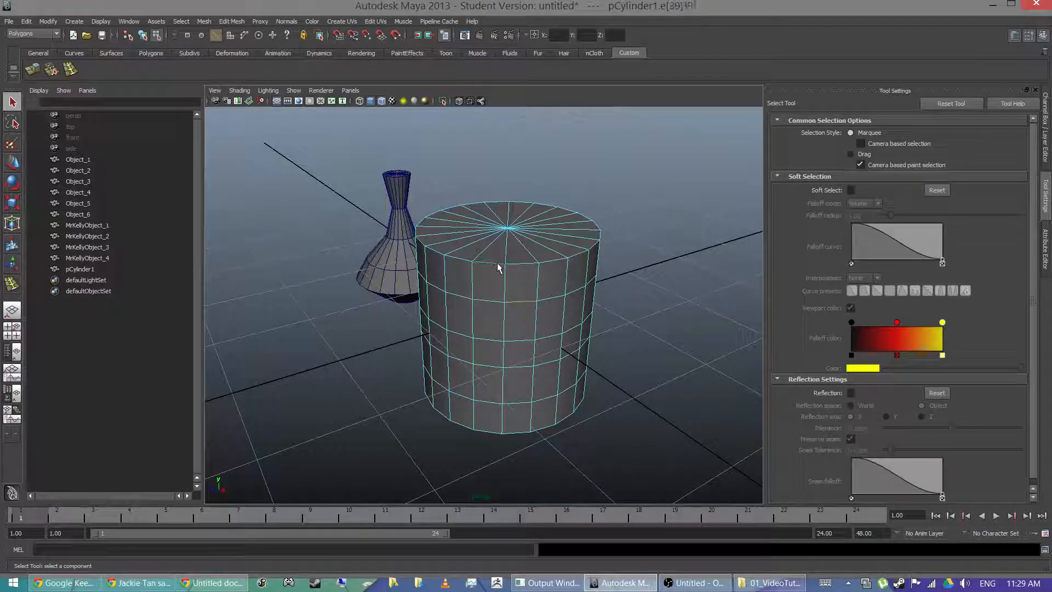
pyautogui.click(498, 303)
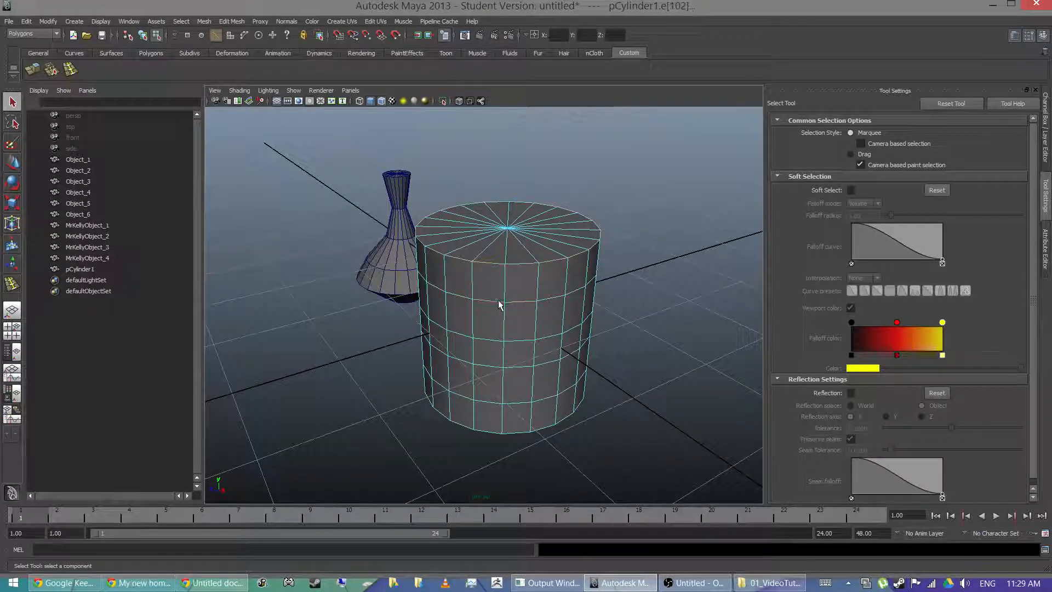
pyautogui.click(525, 262)
pyautogui.doubleClick(524, 263)
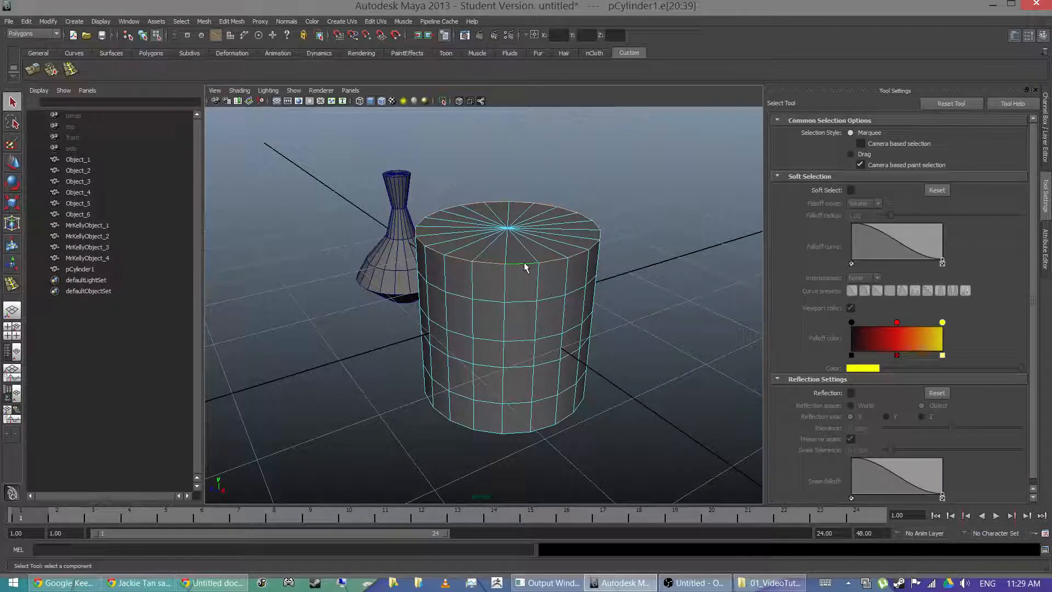
pyautogui.press('r')
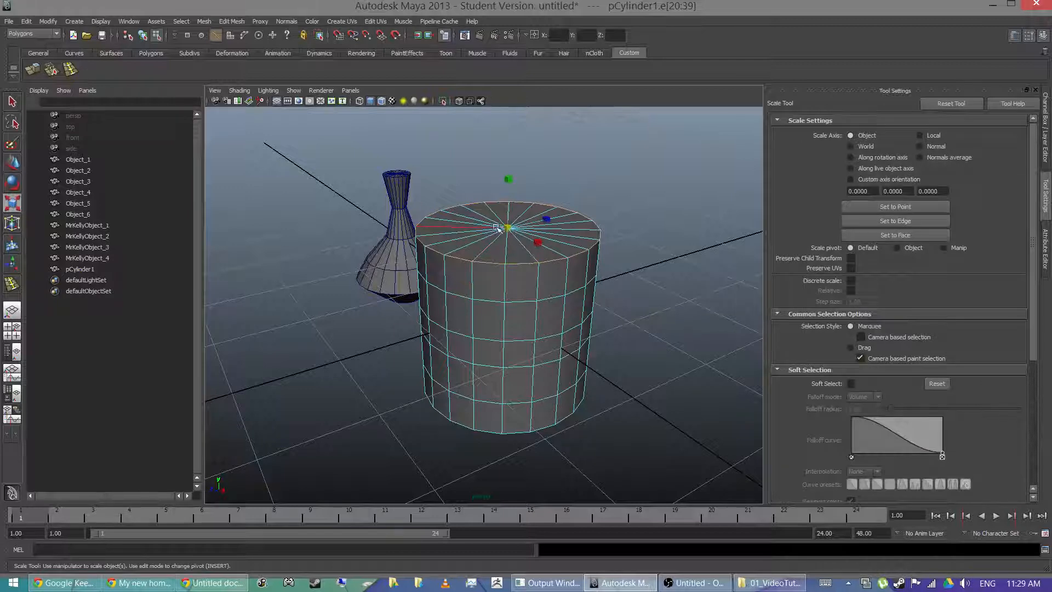
pyautogui.moveTo(510, 230); pyautogui.dragTo(425, 228)
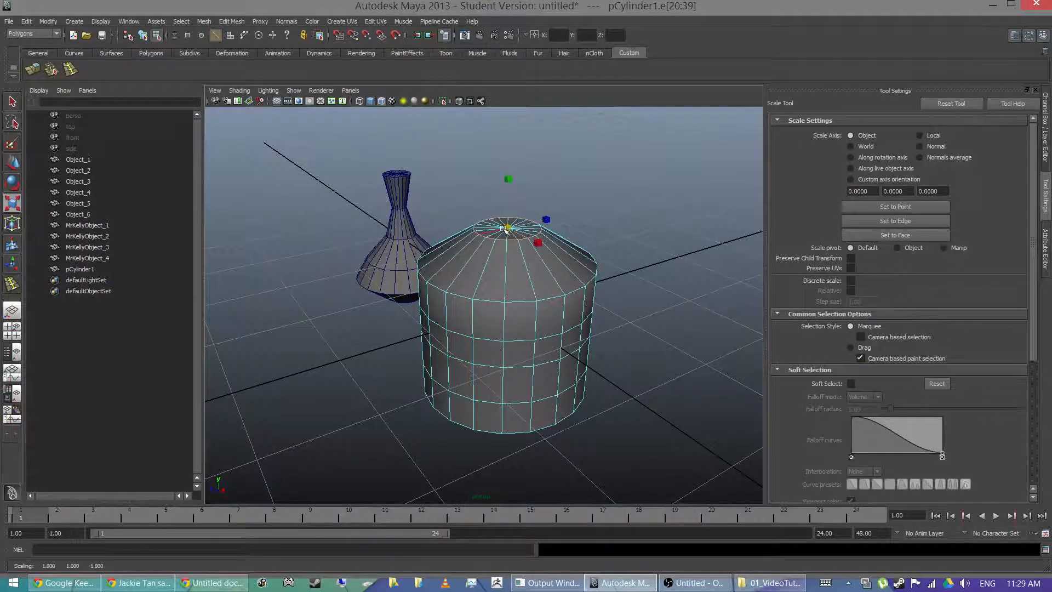
# Step: Try stretching the top rim along single horizontal axes and undo the changes
pyautogui.moveTo(542, 219); pyautogui.dragTo(584, 202)
pyautogui.hotkey('ctrl', 'z')
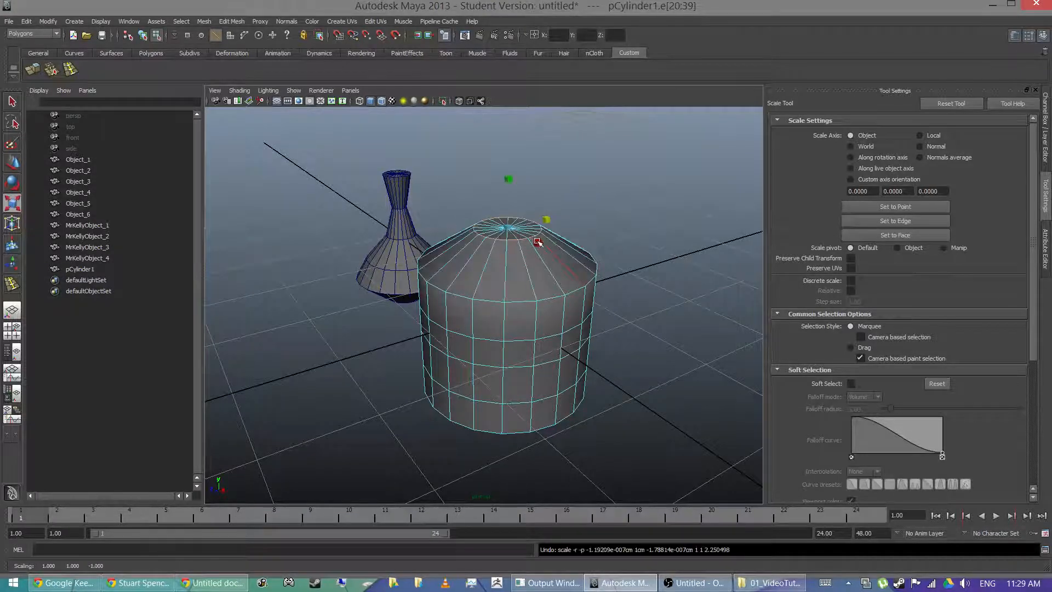
pyautogui.moveTo(537, 242); pyautogui.dragTo(603, 206)
pyautogui.hotkey('ctrl', 'z')
pyautogui.hotkey('ctrl', 'z')
pyautogui.moveTo(510, 230)
pyautogui.mouseDown()
pyautogui.moveTo(496, 230)
pyautogui.moveTo(520, 229)
pyautogui.moveTo(509, 228)
pyautogui.mouseUp()
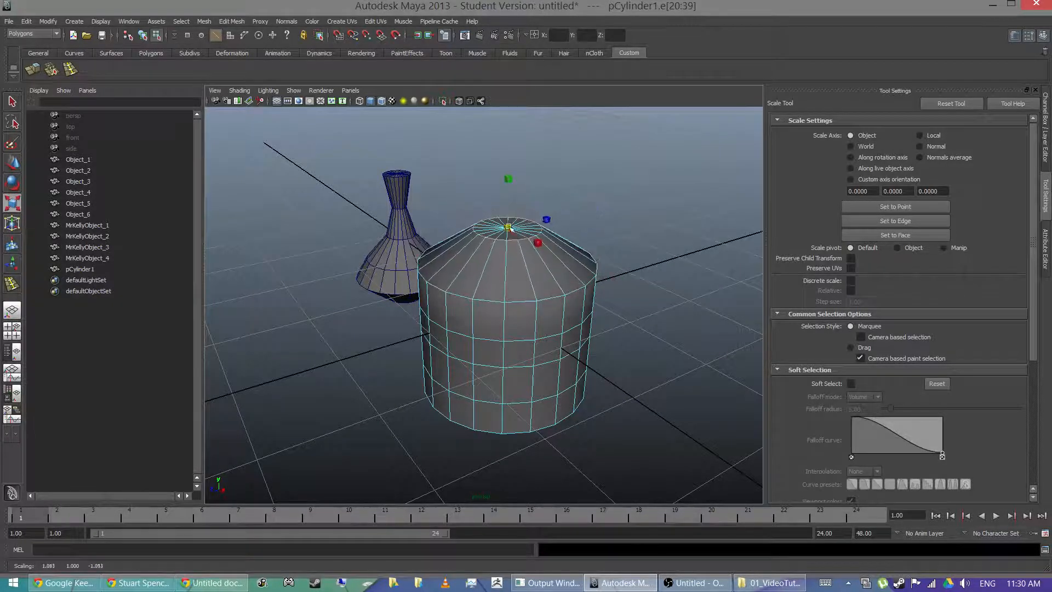
# Step: Scale the two edge loops below the top rim inward to form the vase's narrow neck
pyautogui.doubleClick(521, 301)
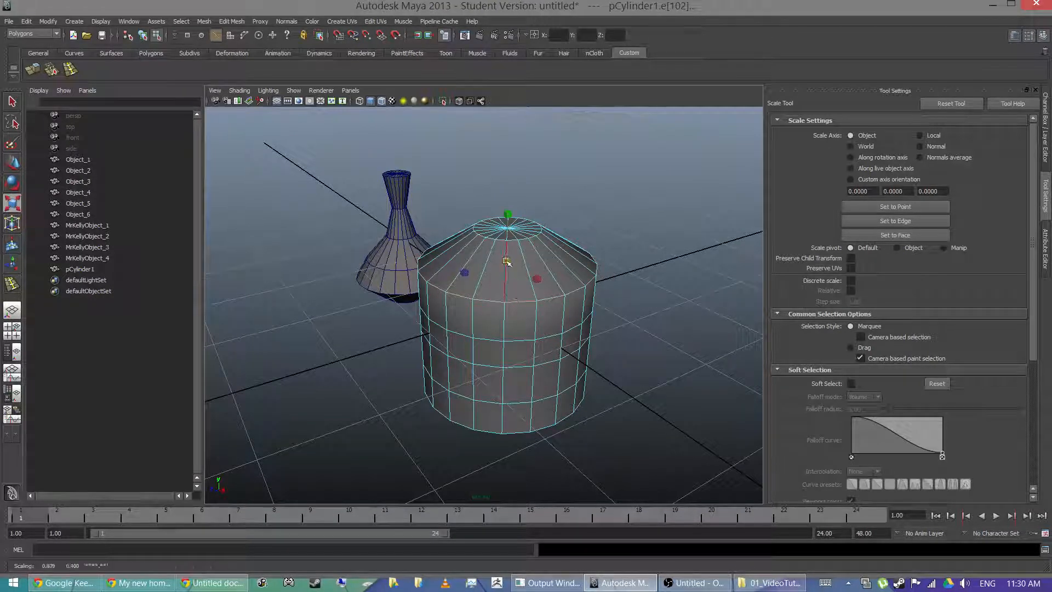
pyautogui.moveTo(507, 265); pyautogui.dragTo(419, 265)
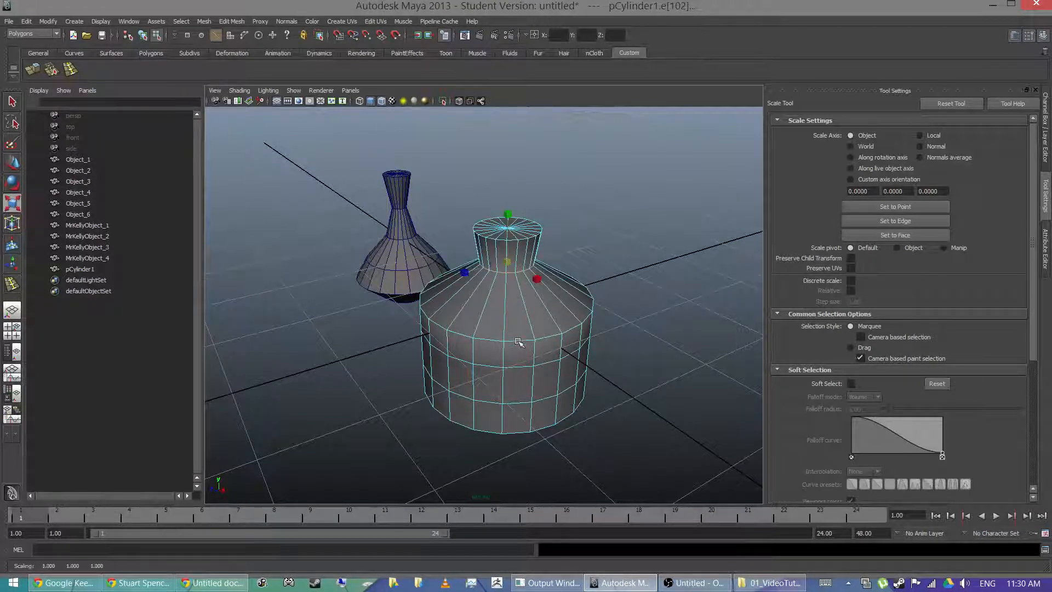
pyautogui.click(490, 339)
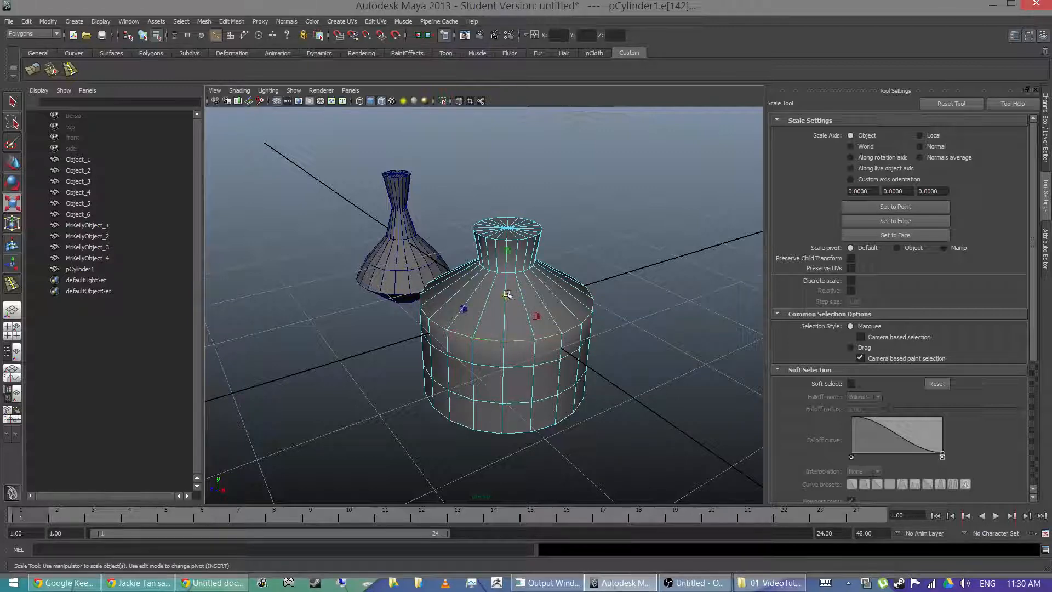
pyautogui.moveTo(507, 294); pyautogui.dragTo(413, 299)
pyautogui.scroll(3, 509, 278)
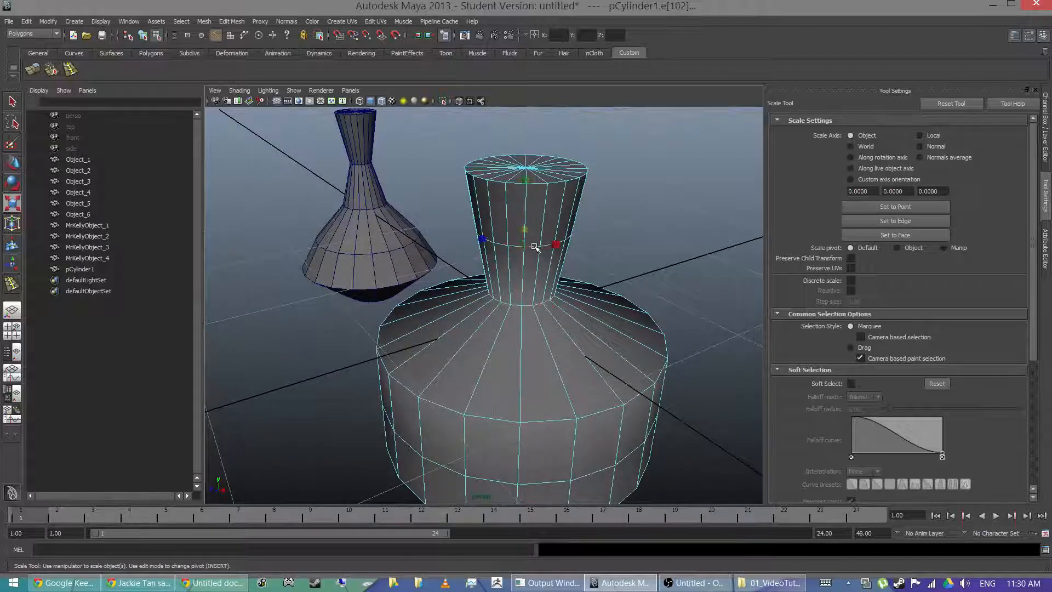
pyautogui.moveTo(526, 229); pyautogui.dragTo(482, 233)
# Step: Scale the two lower edge loops and the bottom rim to form a wide vase body tapering to a narrow base
pyautogui.keyDown('alt'); pyautogui.moveTo(530, 366); pyautogui.dragTo(525, 319, button='middle'); pyautogui.keyUp('alt')
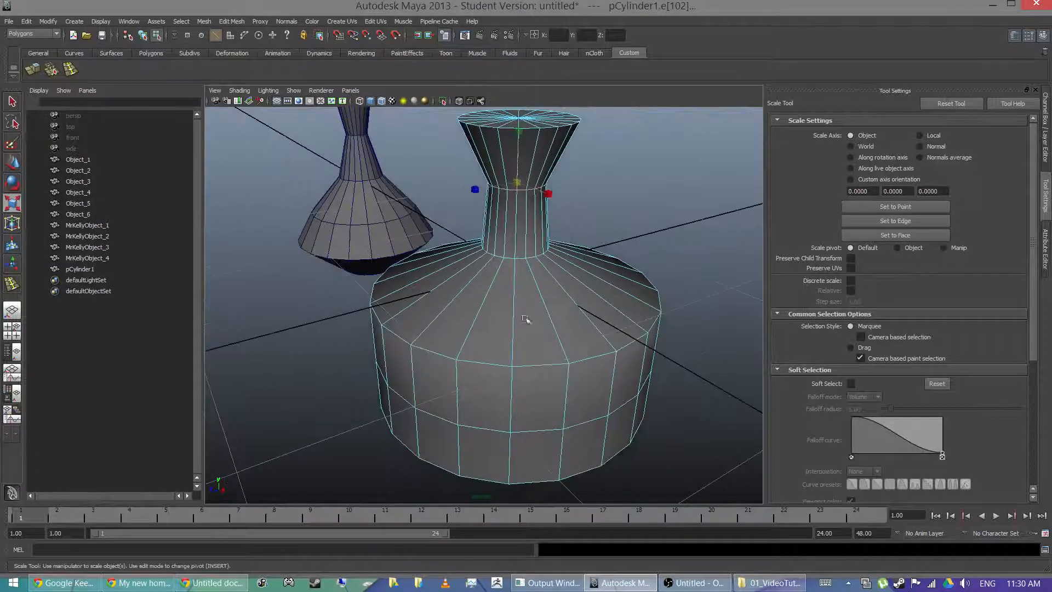
pyautogui.doubleClick(540, 366)
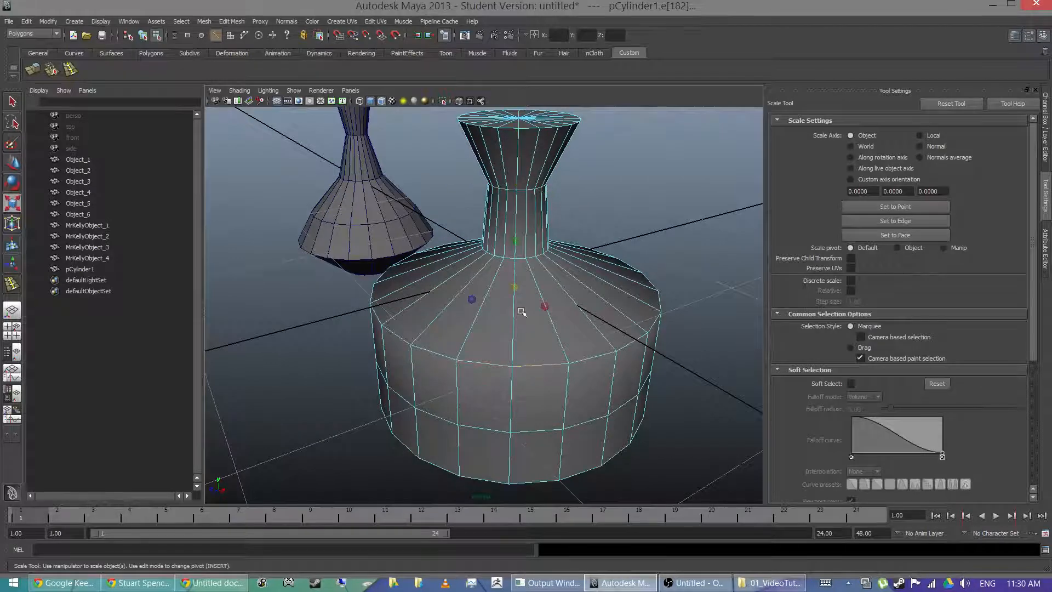
pyautogui.moveTo(515, 289); pyautogui.dragTo(442, 288)
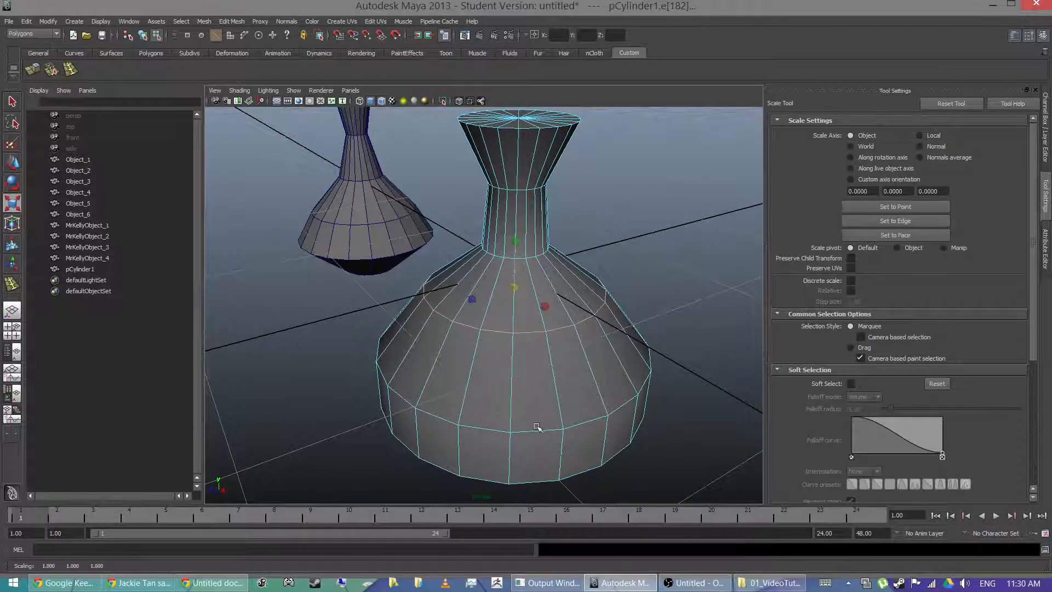
pyautogui.doubleClick(537, 427)
pyautogui.moveTo(513, 345); pyautogui.dragTo(523, 296)
pyautogui.doubleClick(536, 366)
pyautogui.scroll(5, 524, 296)
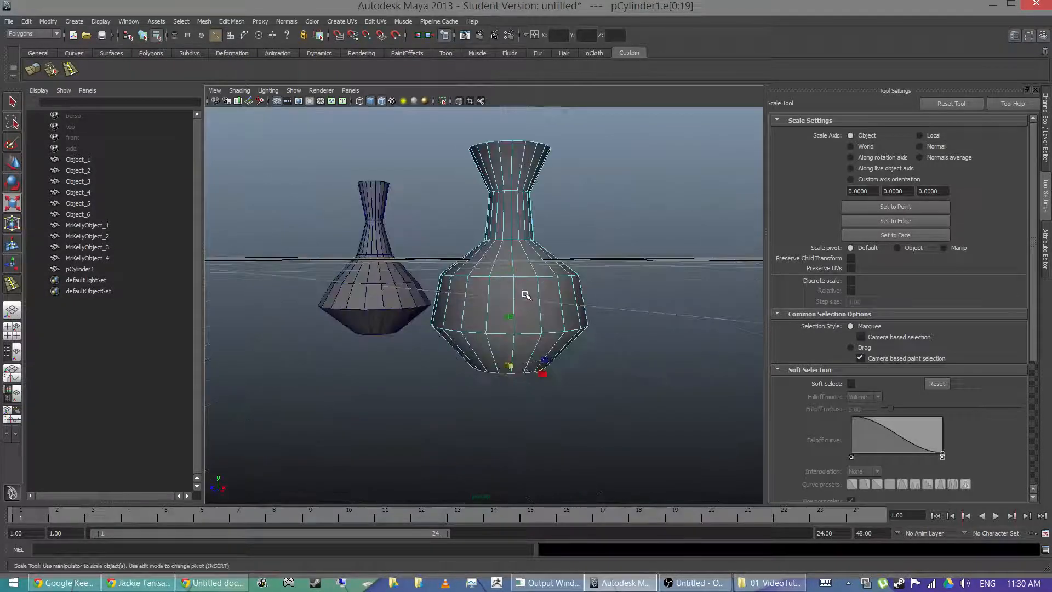
# Step: Lower and narrow the upper body edge loop and tighten the neck loop to follow the reference vase's profile
pyautogui.doubleClick(547, 274)
pyautogui.keyDown('alt'); pyautogui.moveTo(547, 274); pyautogui.dragTo(526, 255); pyautogui.keyUp('alt')
pyautogui.press('w')
pyautogui.press('r')
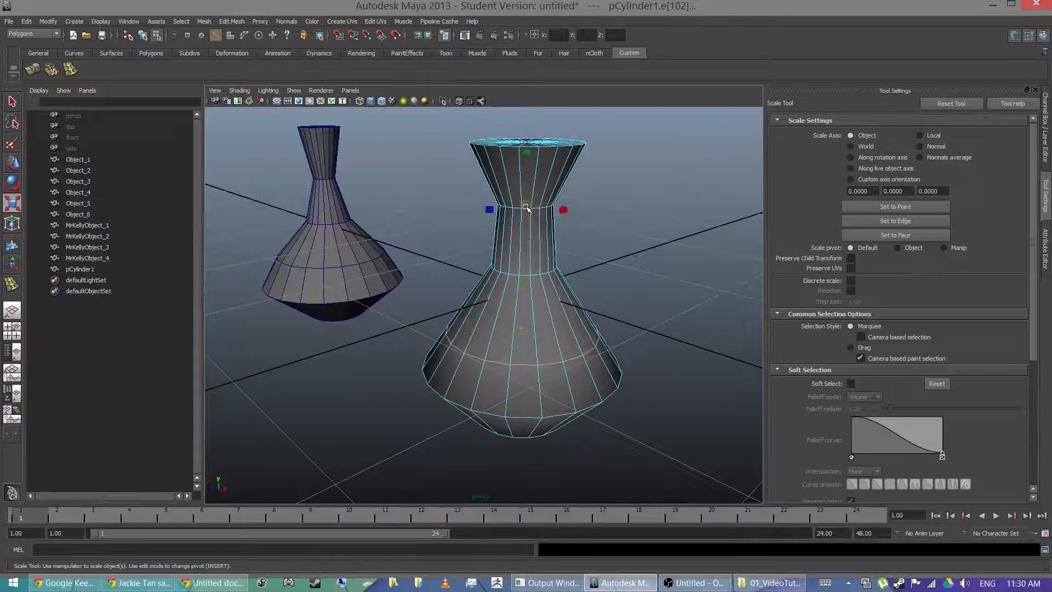
pyautogui.moveTo(525, 207)
pyautogui.keyDown('alt'); pyautogui.mouseDown()
pyautogui.moveTo(561, 188)
pyautogui.moveTo(516, 194)
pyautogui.mouseUp(); pyautogui.keyUp('alt')
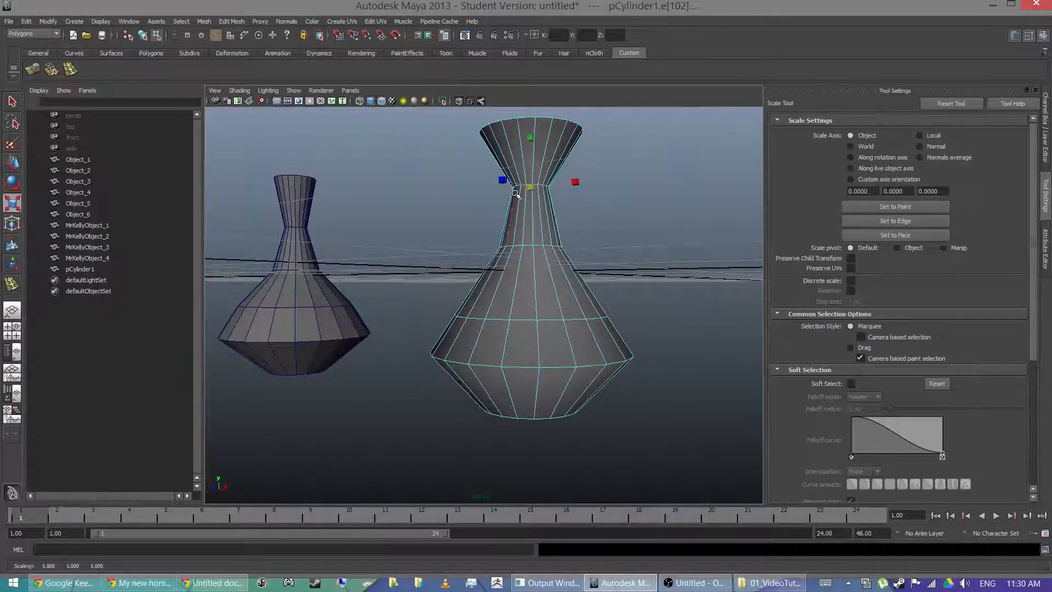
# Step: Scale the edge loop at the neck's base inward slightly and move it down to lengthen the neck
pyautogui.doubleClick(540, 244)
pyautogui.moveTo(530, 250)
pyautogui.mouseDown()
pyautogui.moveTo(527, 262)
pyautogui.moveTo(545, 174)
pyautogui.moveTo(537, 249)
pyautogui.moveTo(510, 248)
pyautogui.mouseUp()
pyautogui.press('w')
# Step: Scale the vase's top rim loop inward to match the reference and return the model to object mode
pyautogui.doubleClick(556, 171)
pyautogui.press('r')
pyautogui.scroll(-4, 508, 333)
pyautogui.keyDown('alt'); pyautogui.moveTo(508, 334); pyautogui.dragTo(530, 329); pyautogui.keyUp('alt')
pyautogui.moveTo(511, 287); pyautogui.dragTo(541, 277, button='right')
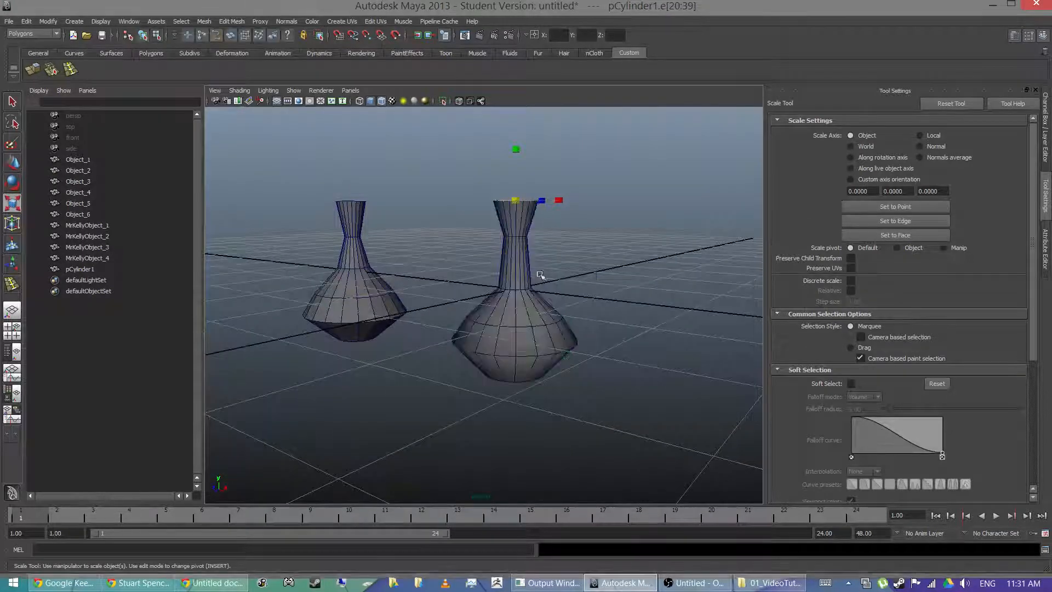
# Step: Rename the finished vase to follow the naming of the other four copies, ending in Object_5
pyautogui.click(587, 289)
pyautogui.click(530, 311)
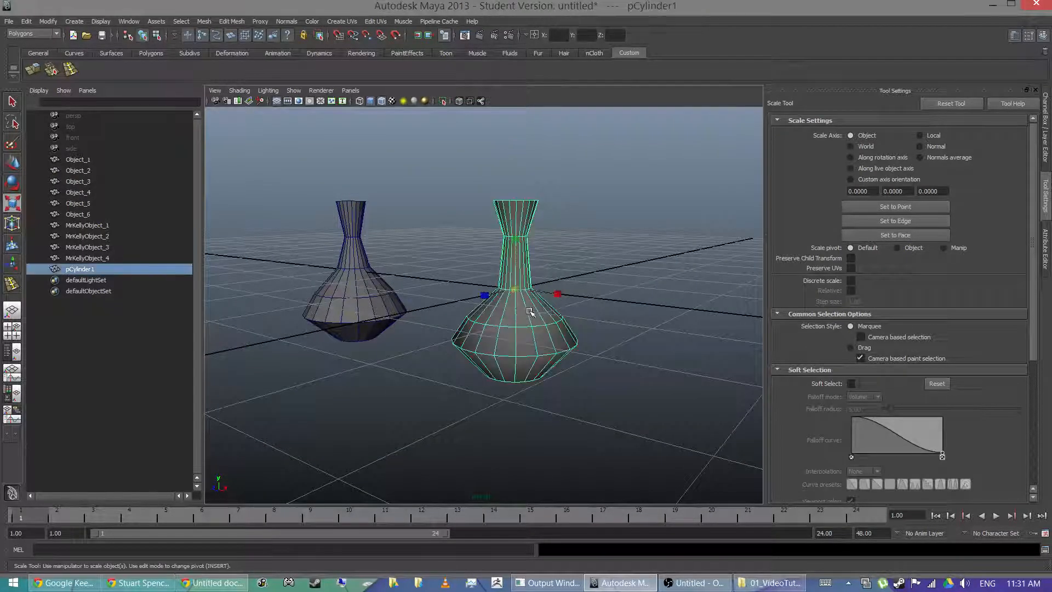
pyautogui.doubleClick(82, 270)
pyautogui.write('Mr')
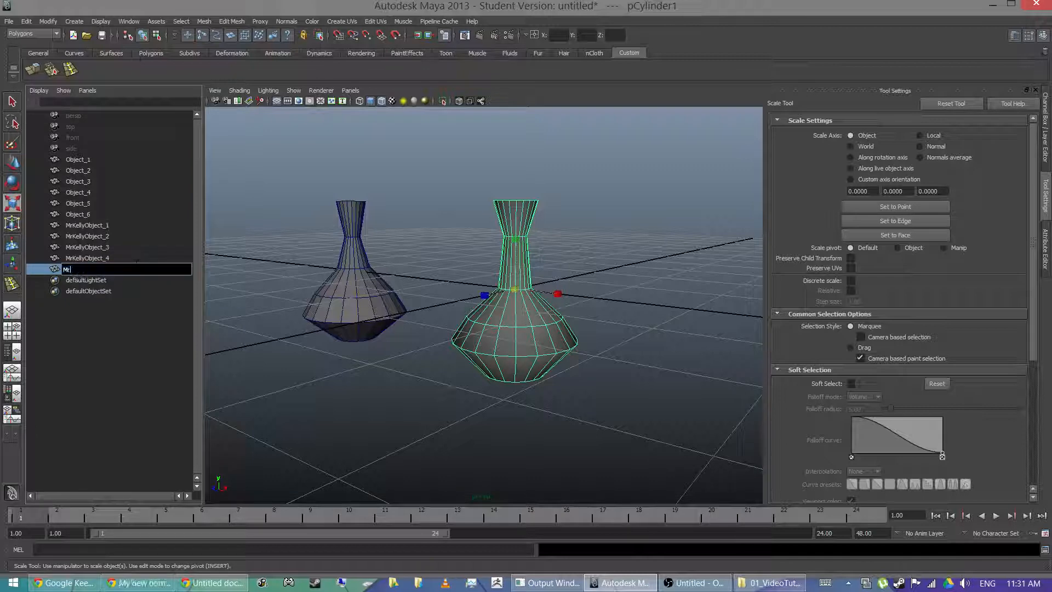
pyautogui.write('KellyObject')
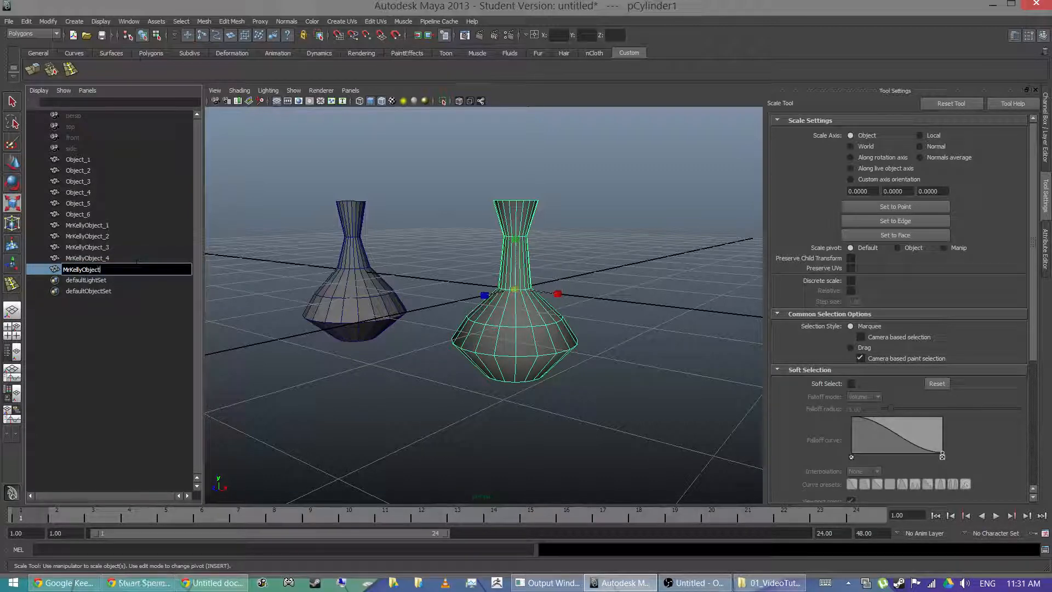
pyautogui.write('_5')
pyautogui.press('Return')
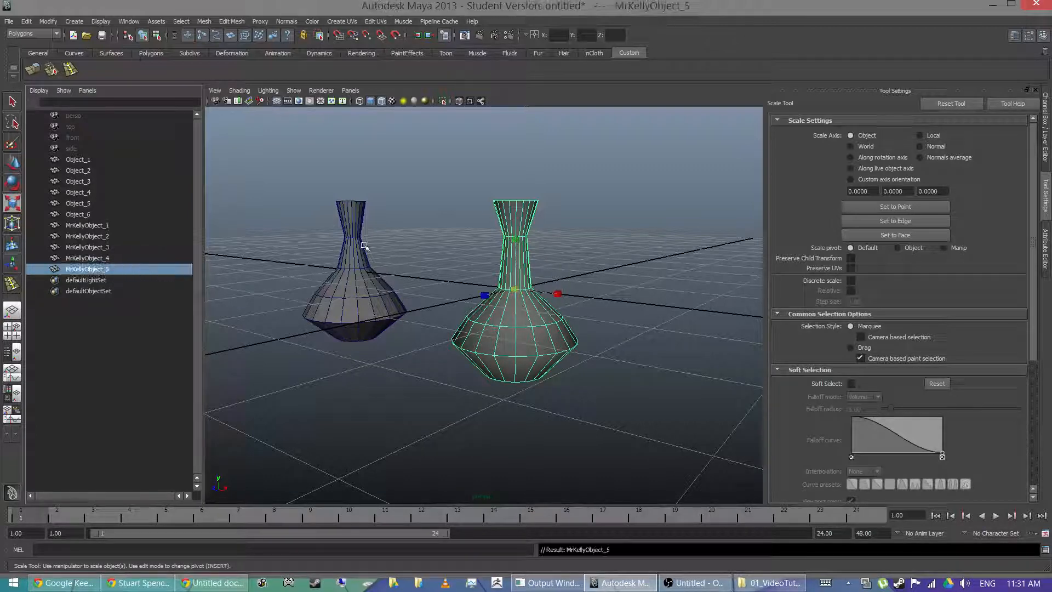
# Step: Add the renamed vase copy to the Object5 display layer
pyautogui.click(299, 224)
pyautogui.keyDown('alt'); pyautogui.moveTo(530, 282); pyautogui.dragTo(600, 291); pyautogui.keyUp('alt')
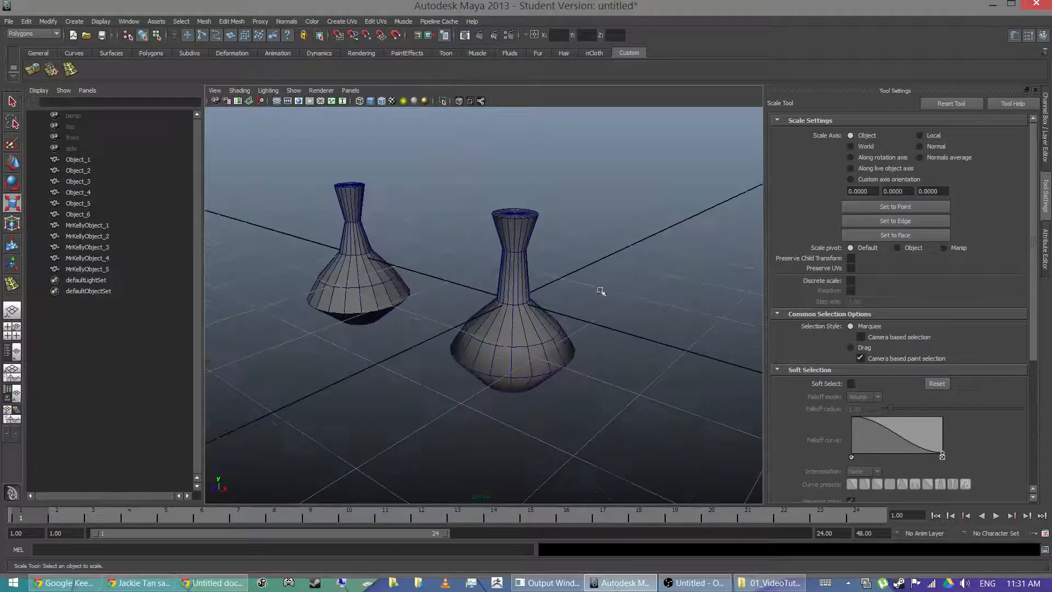
pyautogui.click(538, 334)
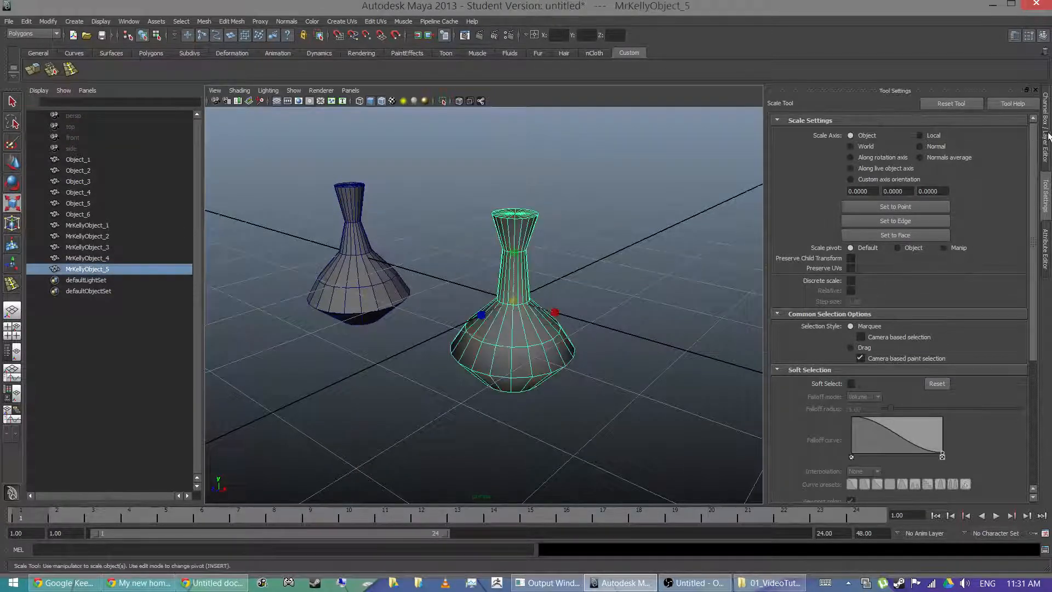
pyautogui.click(1046, 159)
pyautogui.rightClick(951, 421)
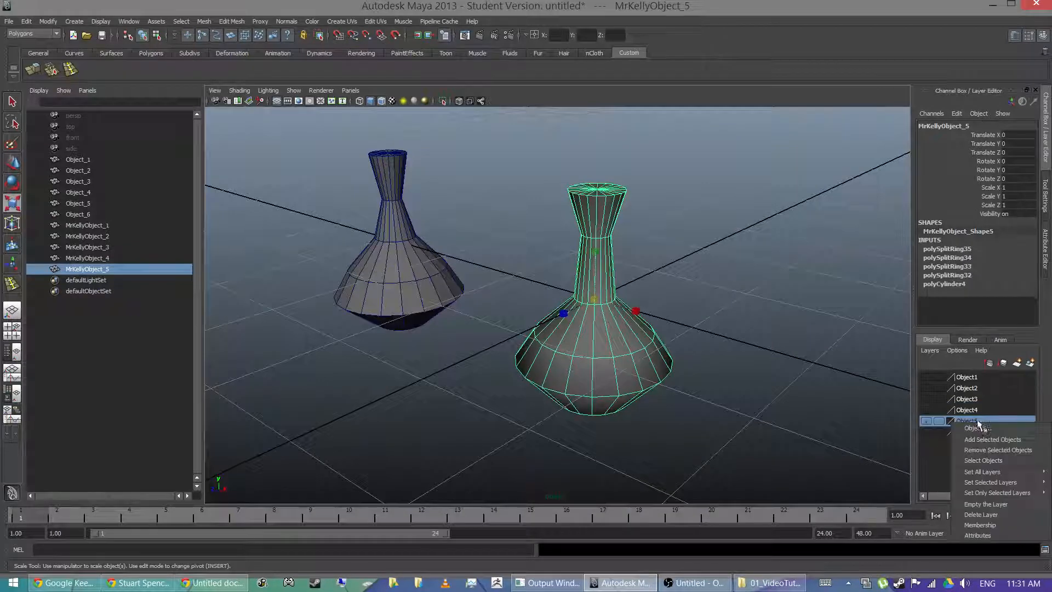
pyautogui.click(951, 431)
# Step: Hide the Object5 display layer and show the Object6 layer
pyautogui.click(926, 422)
pyautogui.click(927, 431)
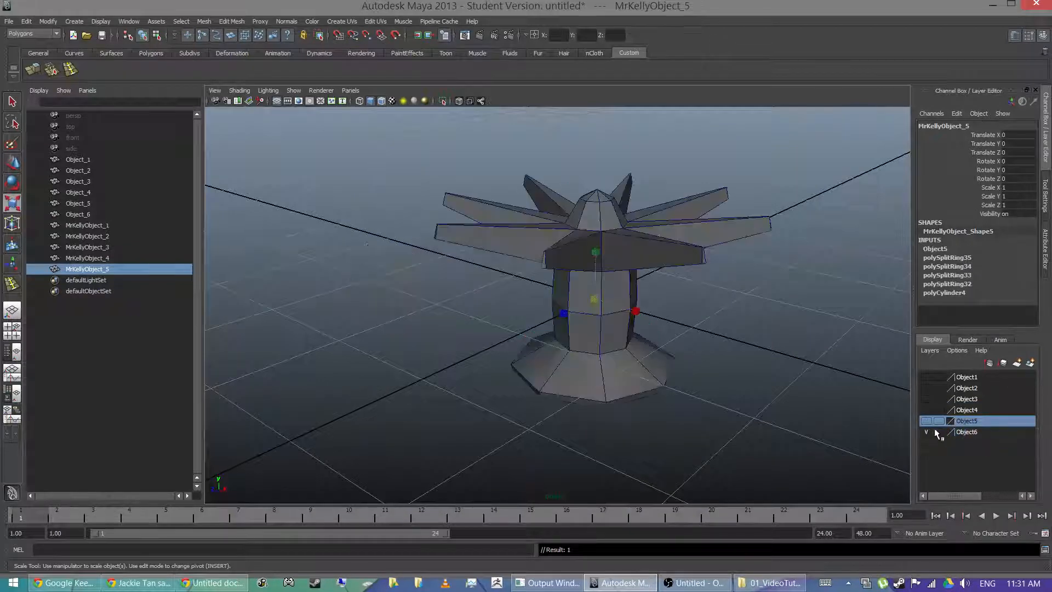
pyautogui.click(964, 431)
# Step: Move the Object_6 reference aside along the X axis to about -3.38, leaving the grid centre free
pyautogui.keyDown('alt'); pyautogui.moveTo(752, 347); pyautogui.dragTo(596, 306); pyautogui.keyUp('alt')
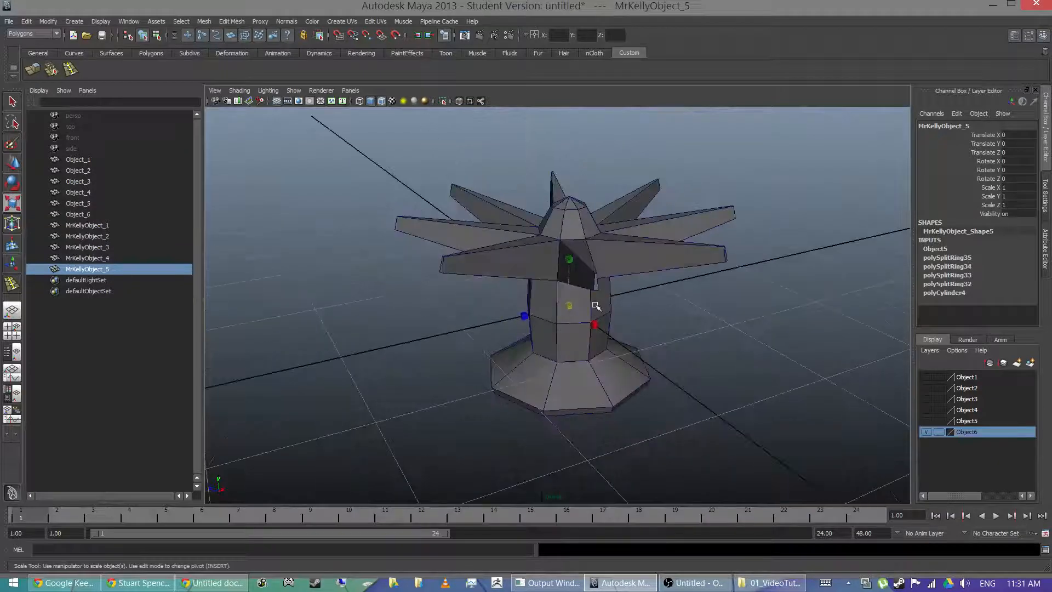
pyautogui.click(569, 344)
pyautogui.keyDown('alt'); pyautogui.moveTo(569, 345); pyautogui.dragTo(364, 234); pyautogui.keyUp('alt')
pyautogui.press('w')
pyautogui.keyDown('alt'); pyautogui.moveTo(559, 269); pyautogui.dragTo(437, 251); pyautogui.keyUp('alt')
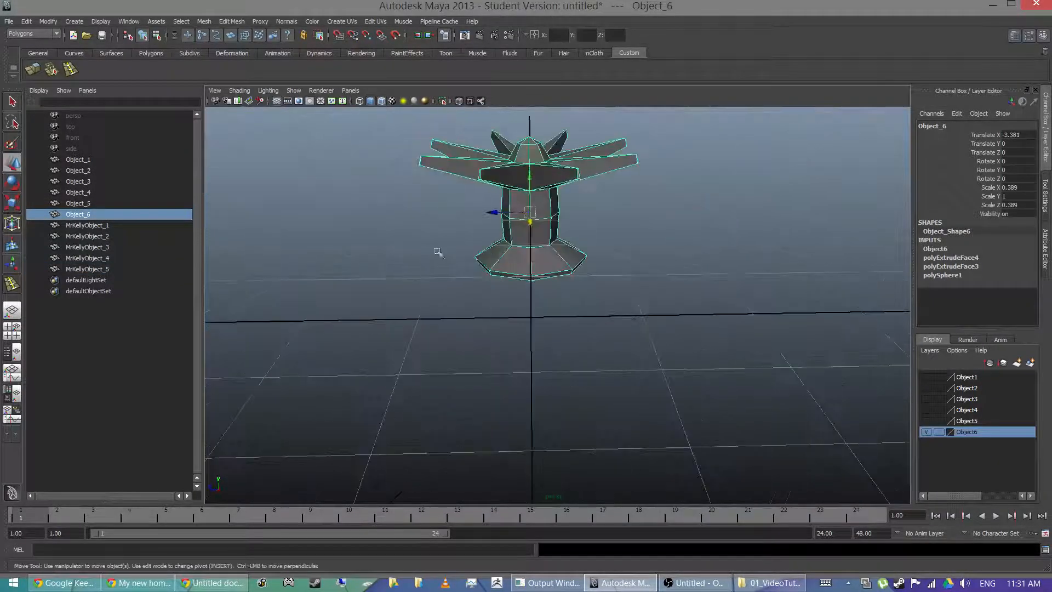
pyautogui.keyDown('alt'); pyautogui.moveTo(487, 247); pyautogui.dragTo(454, 288, button='middle'); pyautogui.keyUp('alt')
pyautogui.keyDown('alt'); pyautogui.moveTo(456, 289); pyautogui.dragTo(395, 258); pyautogui.keyUp('alt')
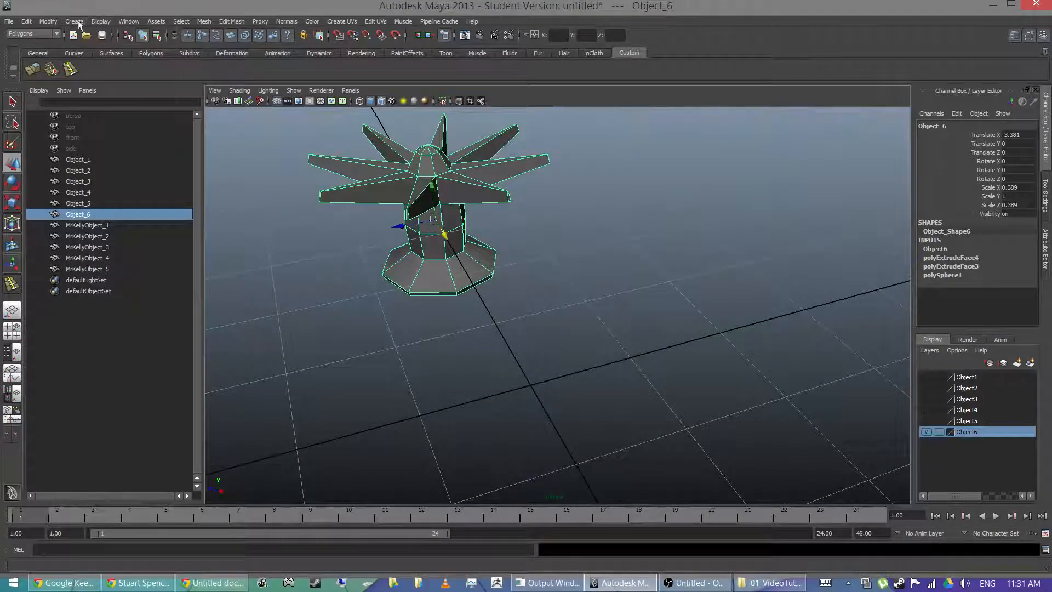
# Step: Create a polygon sphere primitive at the grid centre beside the Object_6 reference
pyautogui.click(77, 22)
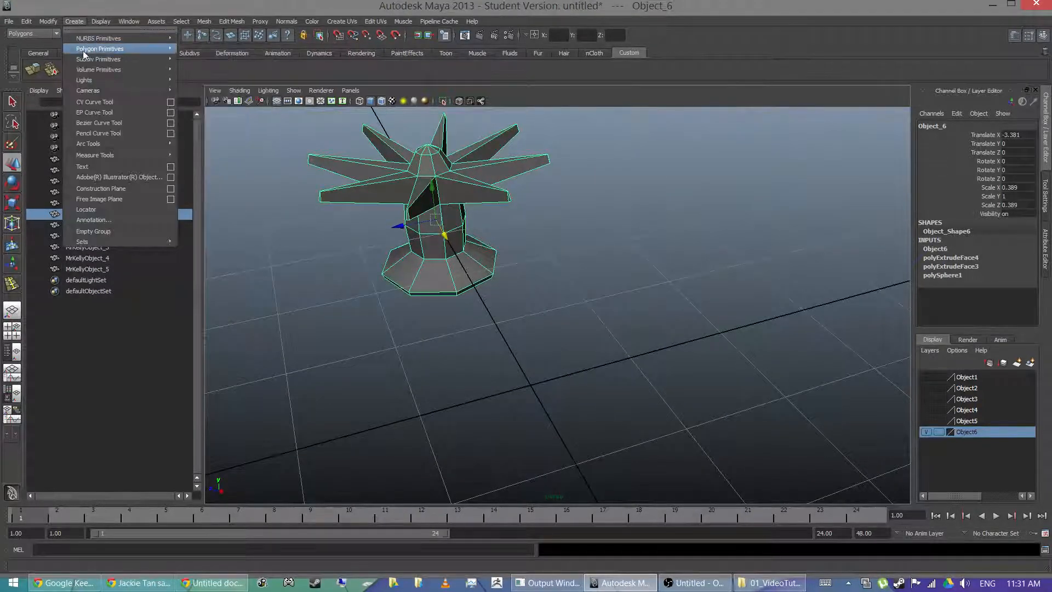
pyautogui.moveTo(173, 60)
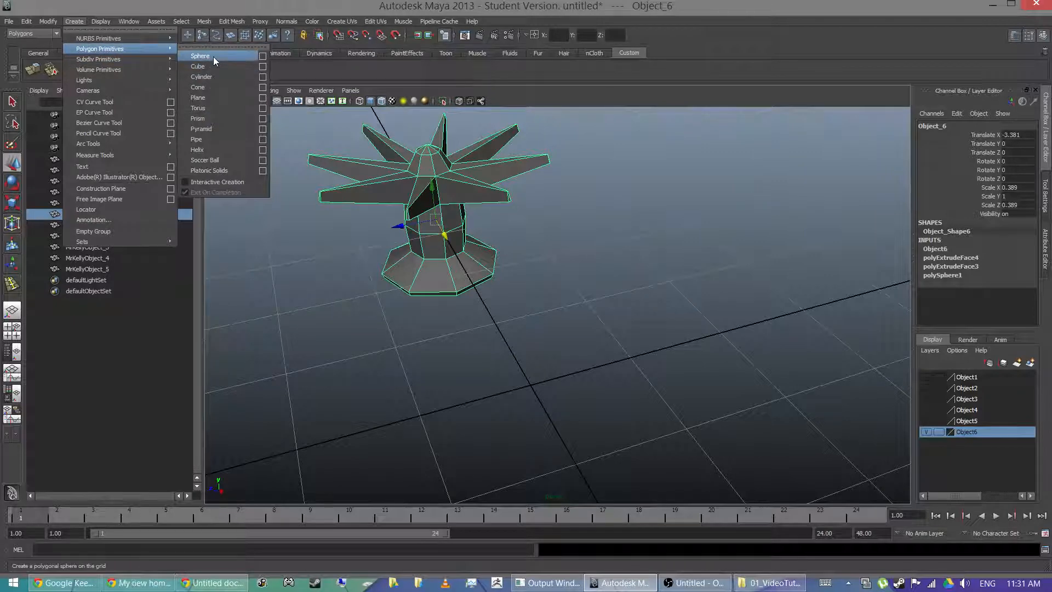
pyautogui.click(213, 57)
pyautogui.keyDown('alt'); pyautogui.moveTo(453, 260); pyautogui.dragTo(509, 216); pyautogui.keyUp('alt')
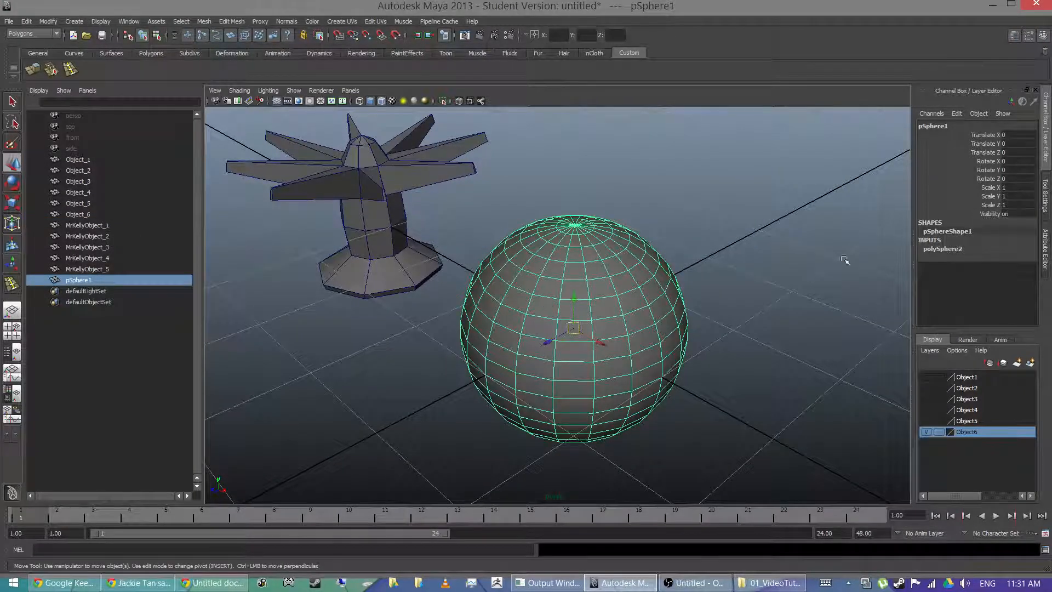
# Step: Set the sphere's axis subdivisions to 8 and its height subdivisions to 8, then deselect it
pyautogui.click(1044, 249)
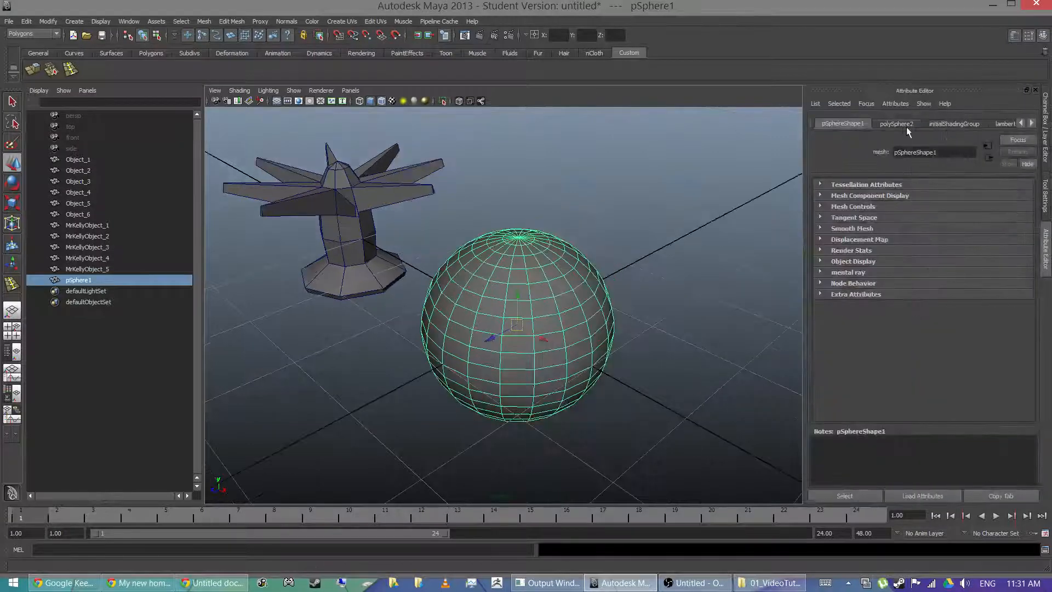
pyautogui.click(901, 124)
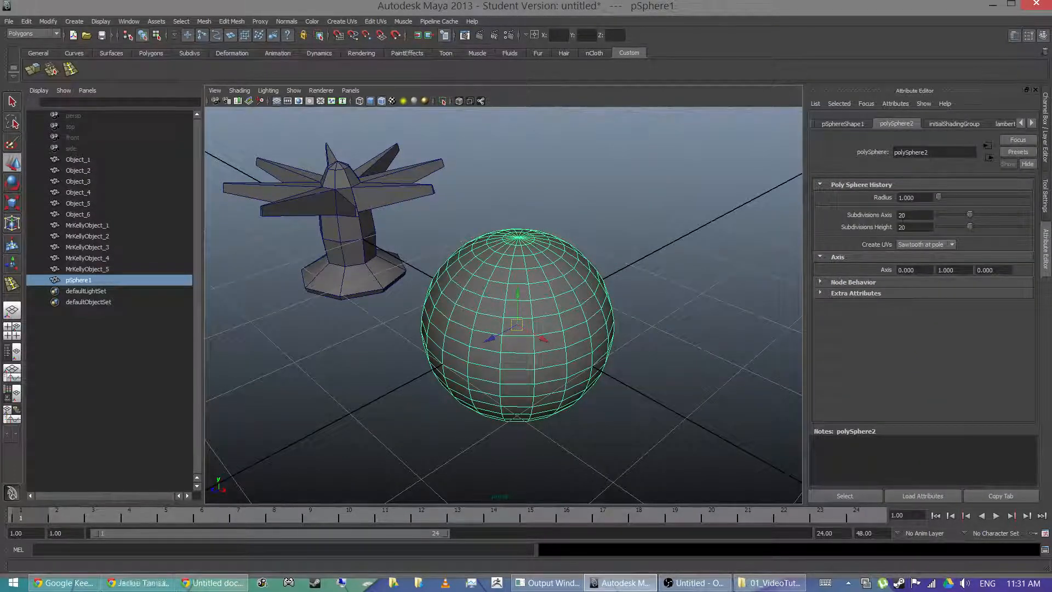
pyautogui.write('8')
pyautogui.press('Tab')
pyautogui.write('8')
pyautogui.press('Return')
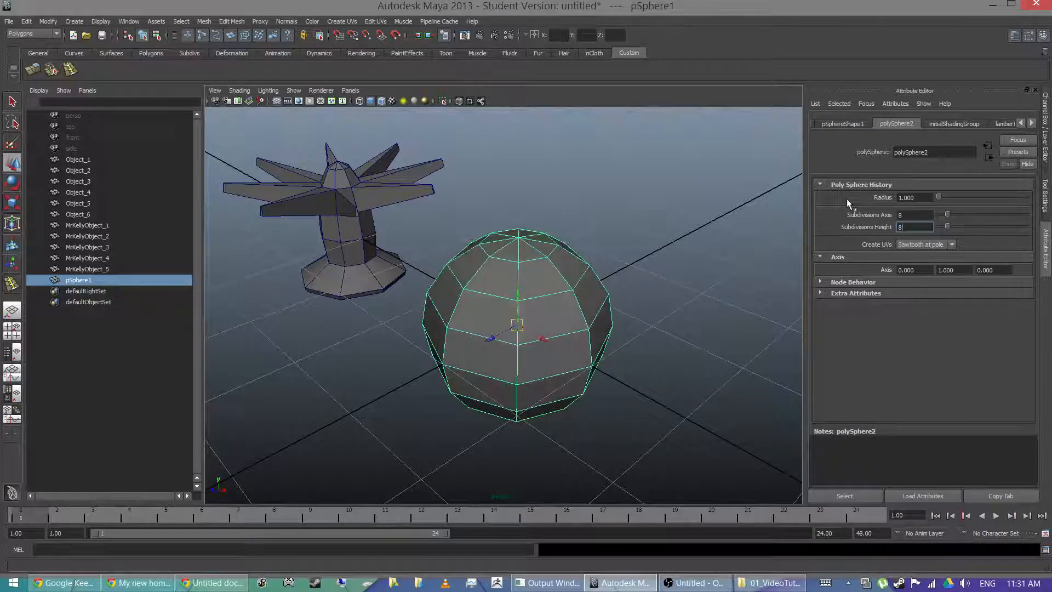
pyautogui.keyDown('alt'); pyautogui.moveTo(515, 164); pyautogui.dragTo(499, 209); pyautogui.keyUp('alt')
pyautogui.click(570, 210)
pyautogui.keyDown('alt'); pyautogui.moveTo(570, 210); pyautogui.dragTo(592, 205); pyautogui.keyUp('alt')
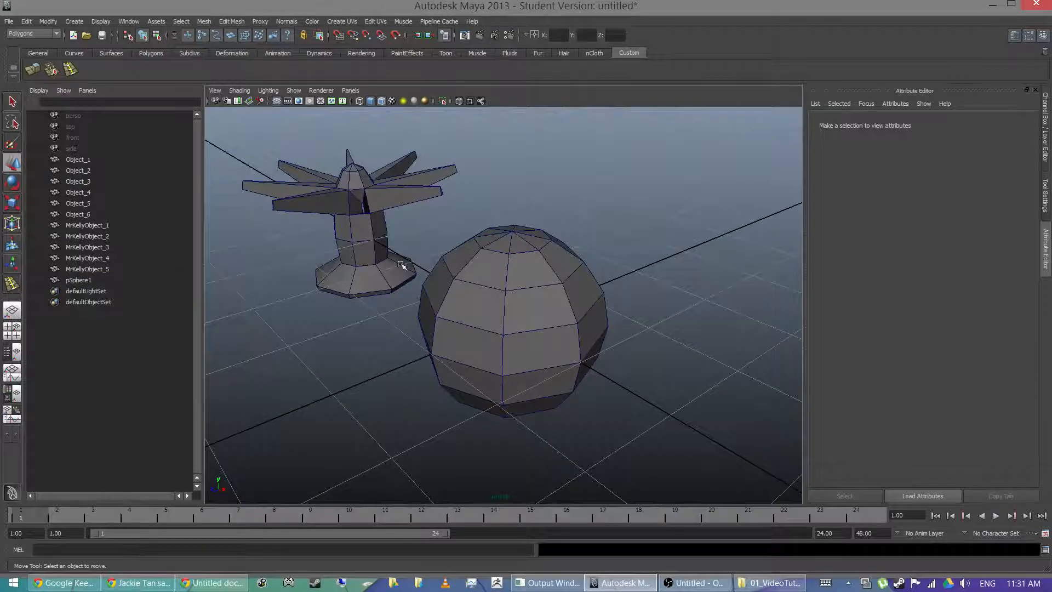
# Step: Scale the sphere inward on X and Z together to about 0.52, keeping its full height
pyautogui.keyDown('alt'); pyautogui.moveTo(466, 231); pyautogui.dragTo(546, 222); pyautogui.keyUp('alt')
pyautogui.click(571, 272)
pyautogui.keyDown('alt'); pyautogui.moveTo(625, 231); pyautogui.dragTo(606, 247, button='middle'); pyautogui.keyUp('alt')
pyautogui.press('r')
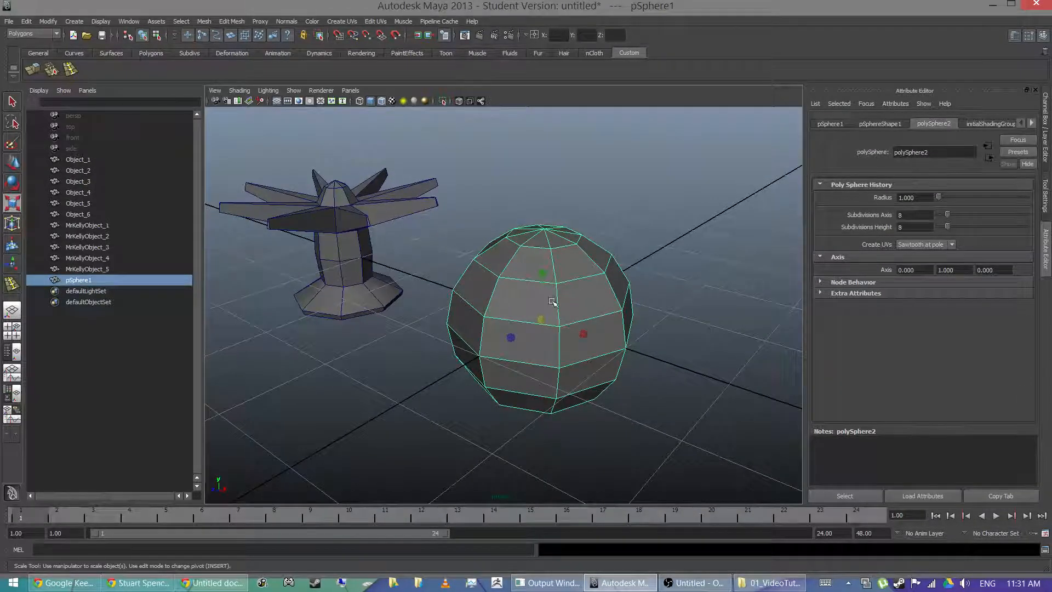
pyautogui.moveTo(543, 318)
pyautogui.mouseDown()
pyautogui.moveTo(570, 312)
pyautogui.moveTo(518, 321)
pyautogui.moveTo(534, 318)
pyautogui.mouseUp()
pyautogui.hotkey('ctrl', 'z')
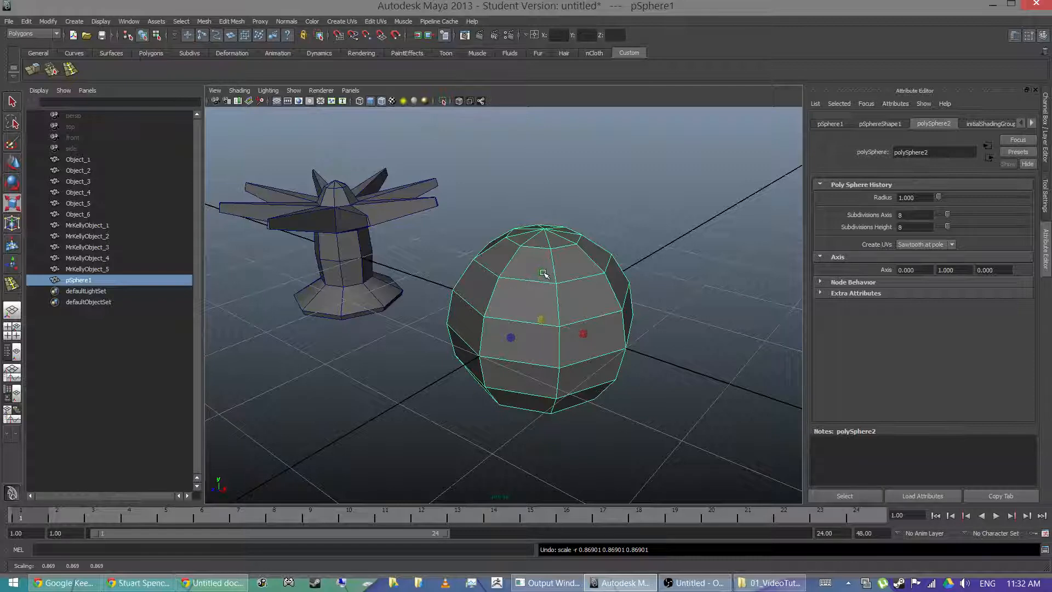
pyautogui.moveTo(542, 276)
pyautogui.keyDown('ctrl'); pyautogui.mouseDown()
pyautogui.moveTo(544, 304)
pyautogui.moveTo(550, 267)
pyautogui.moveTo(549, 305)
pyautogui.moveTo(546, 273)
pyautogui.mouseUp(); pyautogui.keyUp('ctrl')
pyautogui.click(624, 251)
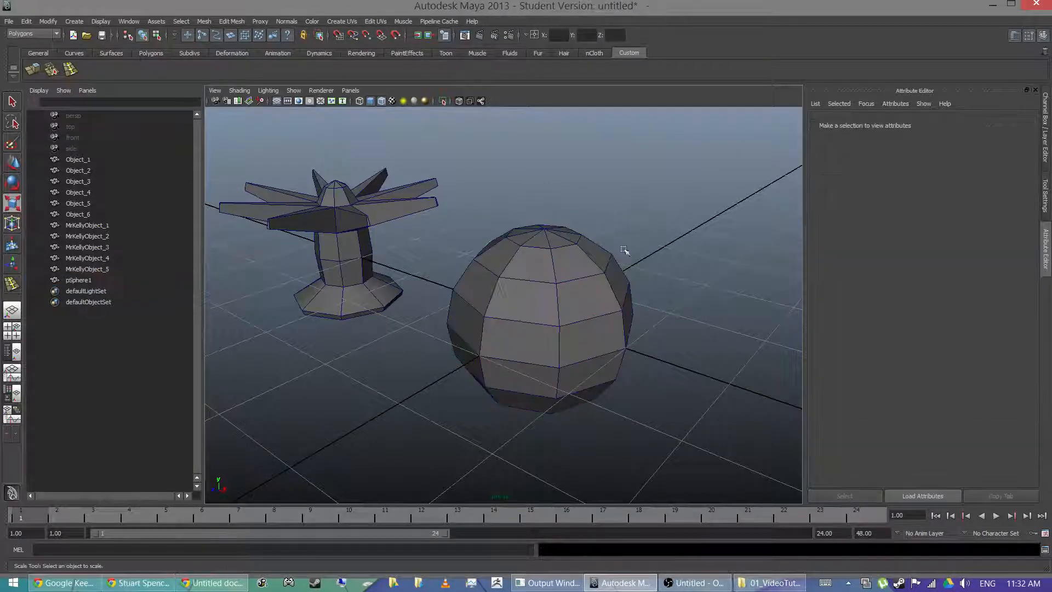
pyautogui.click(518, 314)
pyautogui.click(535, 318)
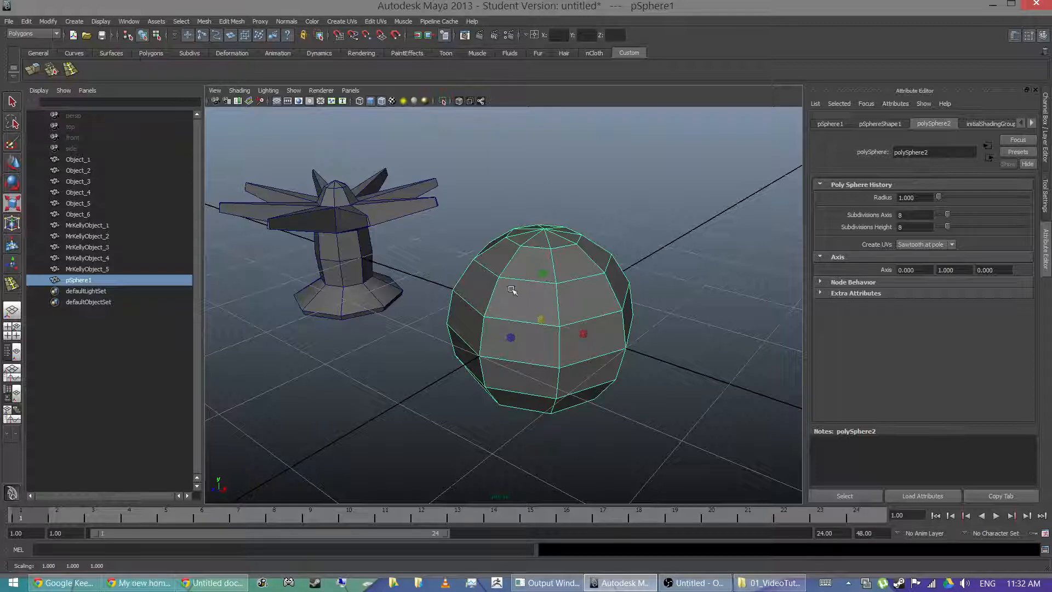
pyautogui.keyDown('ctrl'); pyautogui.moveTo(545, 274); pyautogui.dragTo(540, 297); pyautogui.keyUp('ctrl')
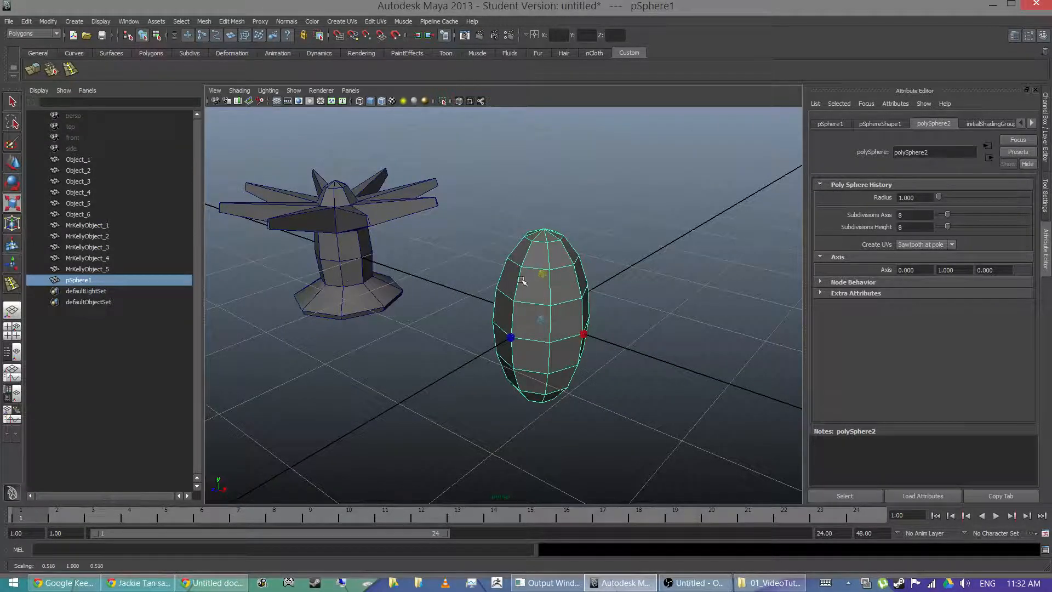
# Step: Switch the narrowed sphere to face component mode and activate the Select tool
pyautogui.moveTo(455, 271)
pyautogui.keyDown('alt'); pyautogui.mouseDown()
pyautogui.moveTo(401, 249)
pyautogui.moveTo(460, 276)
pyautogui.mouseUp(); pyautogui.keyUp('alt')
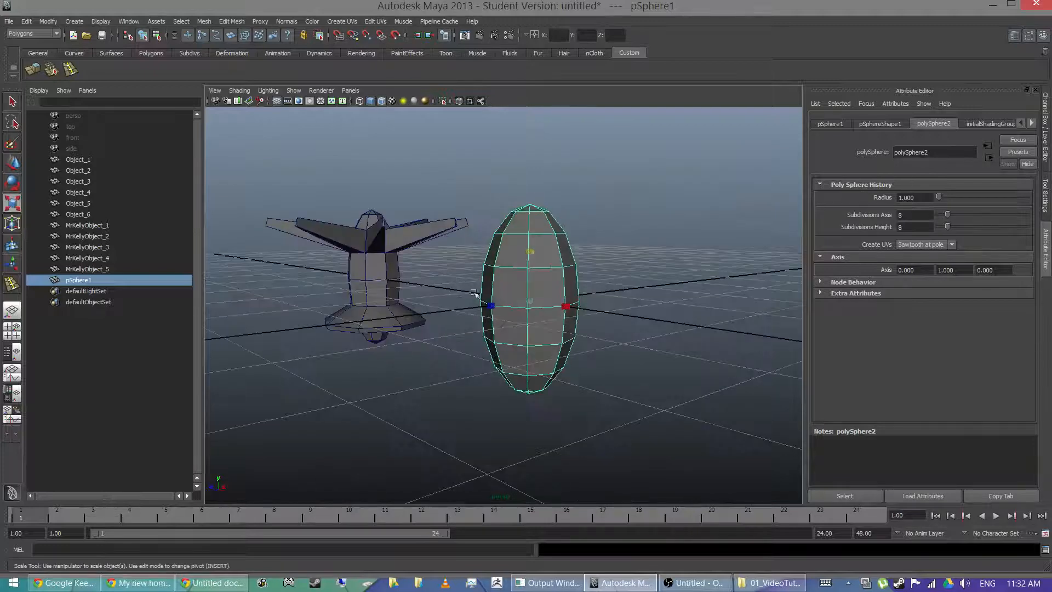
pyautogui.keyDown('alt'); pyautogui.moveTo(460, 277); pyautogui.dragTo(518, 319, button='right'); pyautogui.keyUp('alt')
pyautogui.keyDown('alt'); pyautogui.moveTo(518, 319); pyautogui.dragTo(512, 220); pyautogui.keyUp('alt')
pyautogui.rightClick(511, 220)
pyautogui.moveTo(511, 226); pyautogui.dragTo(509, 251, button='right')
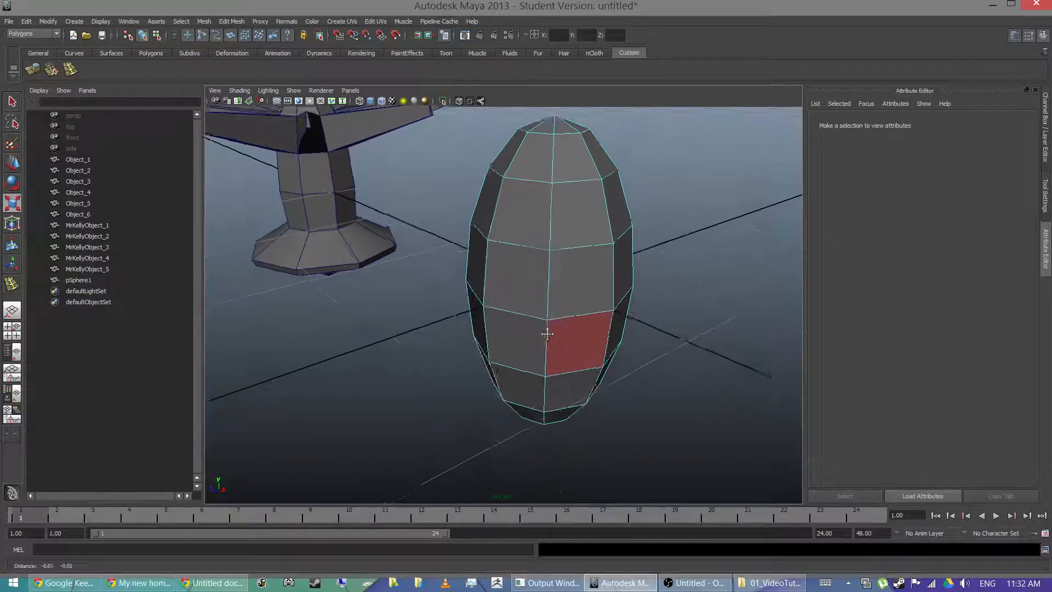
pyautogui.keyDown('alt'); pyautogui.moveTo(559, 331); pyautogui.dragTo(540, 317); pyautogui.keyUp('alt')
pyautogui.press('q')
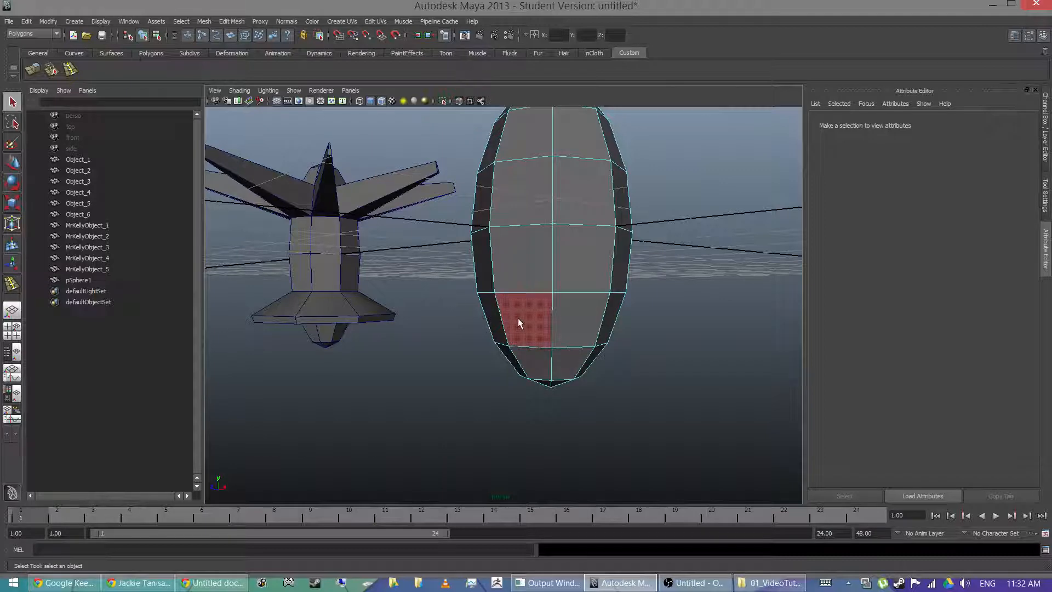
# Step: Select the complete ring of faces in the second row below the sphere's equator
pyautogui.click(519, 317)
pyautogui.keyDown('alt'); pyautogui.moveTo(581, 307); pyautogui.dragTo(456, 331); pyautogui.keyUp('alt')
pyautogui.keyDown('alt'); pyautogui.moveTo(566, 326); pyautogui.dragTo(524, 326); pyautogui.keyUp('alt')
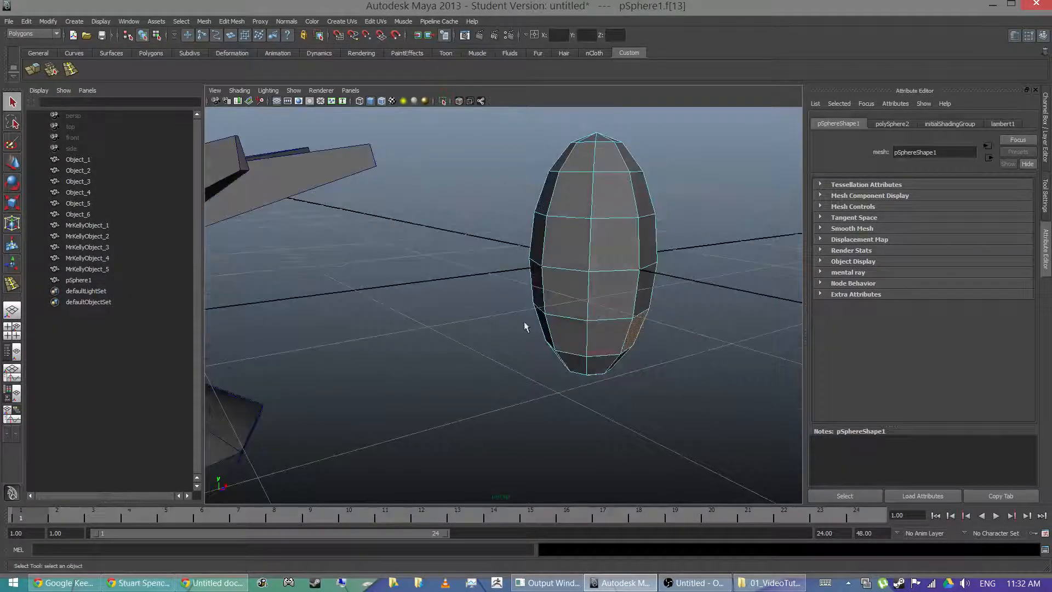
pyautogui.keyDown('alt'); pyautogui.moveTo(615, 338); pyautogui.dragTo(465, 393); pyautogui.keyUp('alt')
pyautogui.click(465, 393)
pyautogui.click(559, 361)
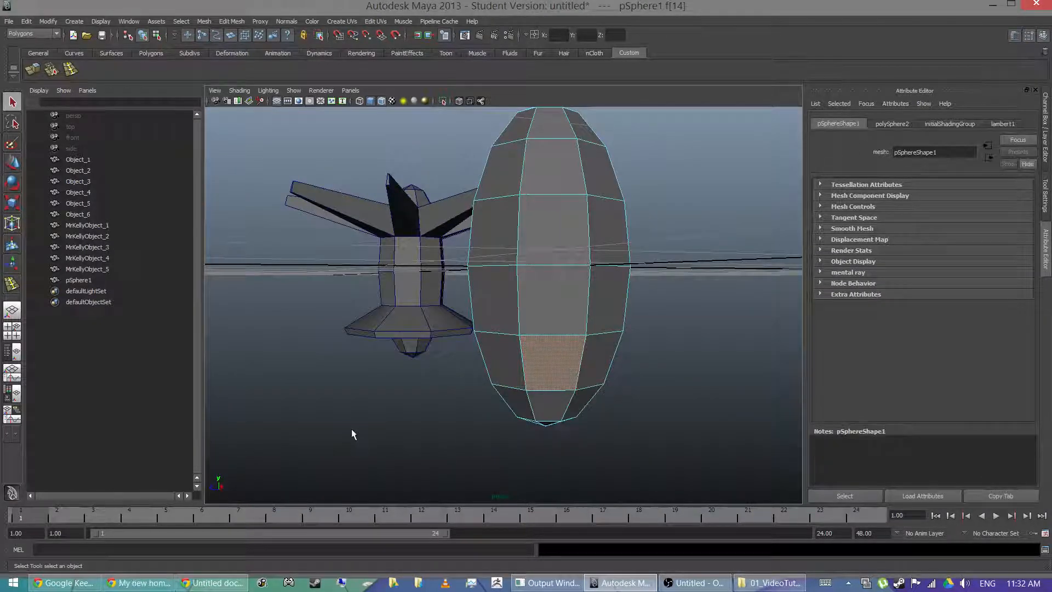
pyautogui.keyDown('shift'); pyautogui.doubleClick(499, 365); pyautogui.keyUp('shift')
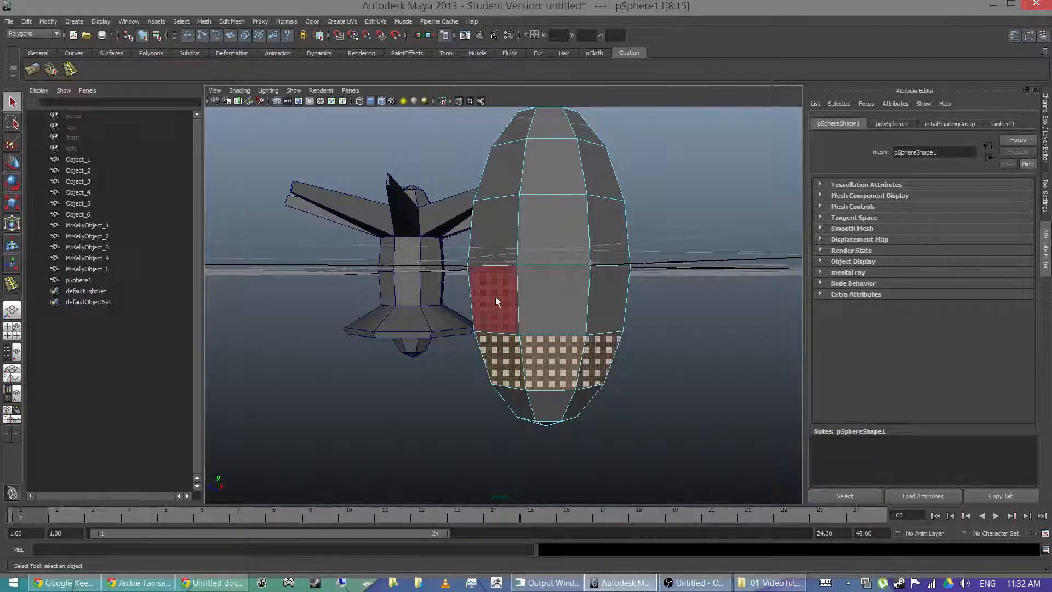
# Step: Clear the ring selection and select all the sphere's faces, starting from a single face in the same row
pyautogui.click(447, 392)
pyautogui.click(550, 362)
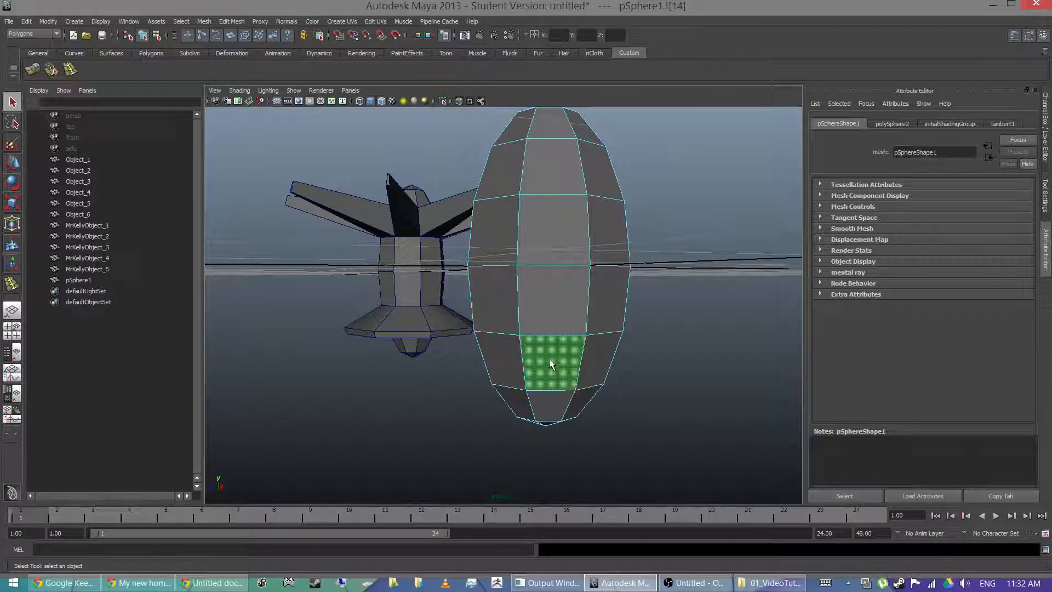
pyautogui.doubleClick(533, 373)
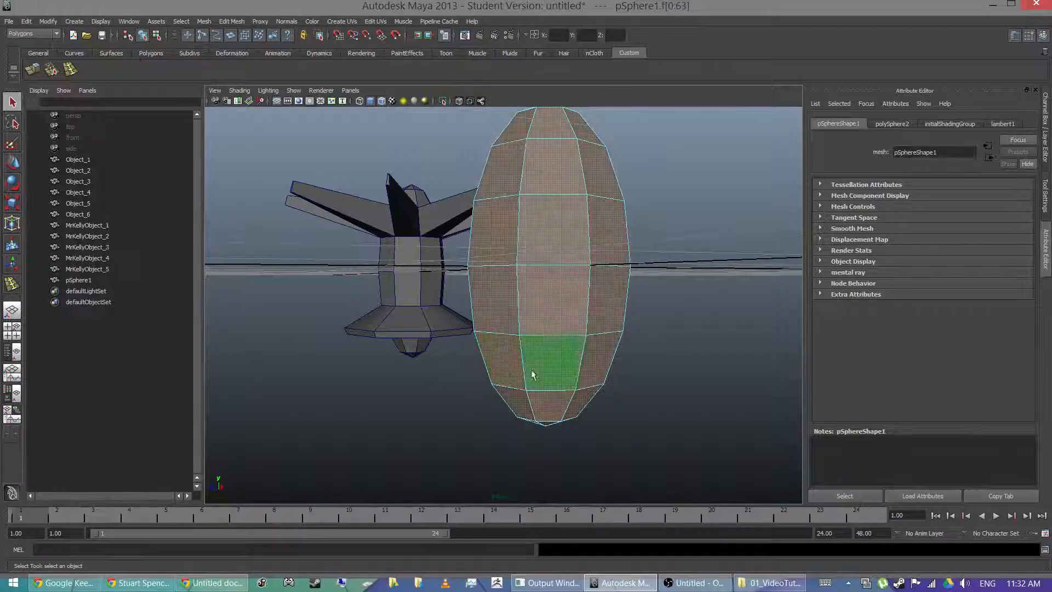
pyautogui.click(477, 383)
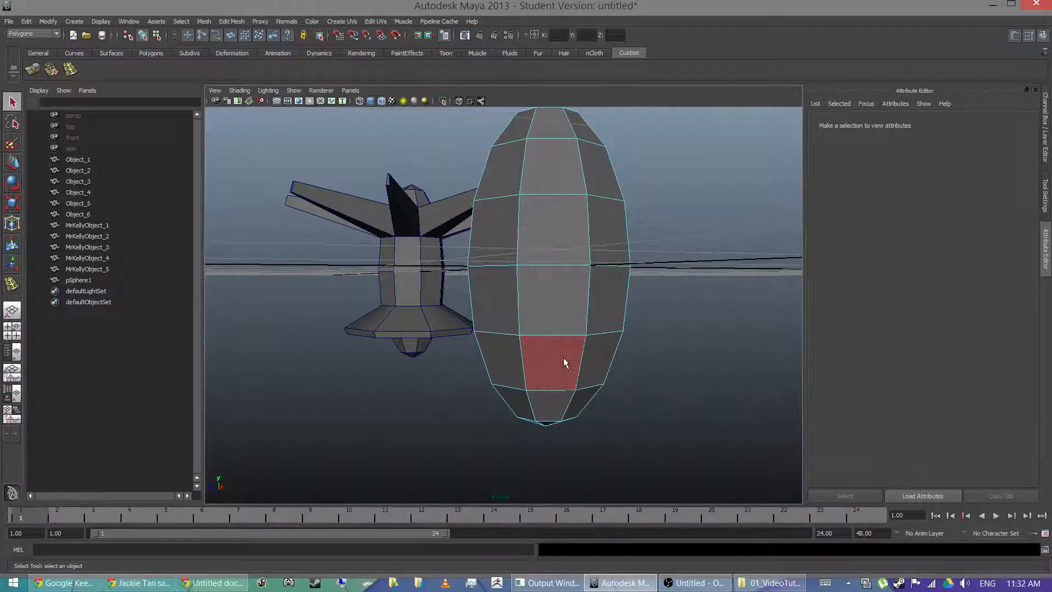
pyautogui.doubleClick(563, 357)
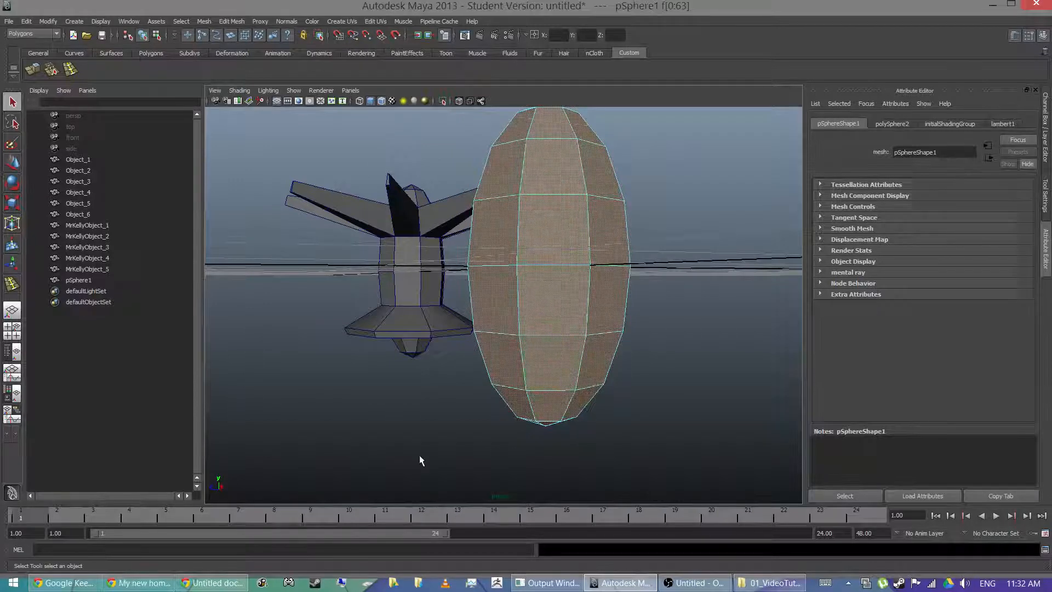
# Step: Clear the all-faces selection and select the complete ring of faces in the second row below the sphere's equator
pyautogui.click(421, 392)
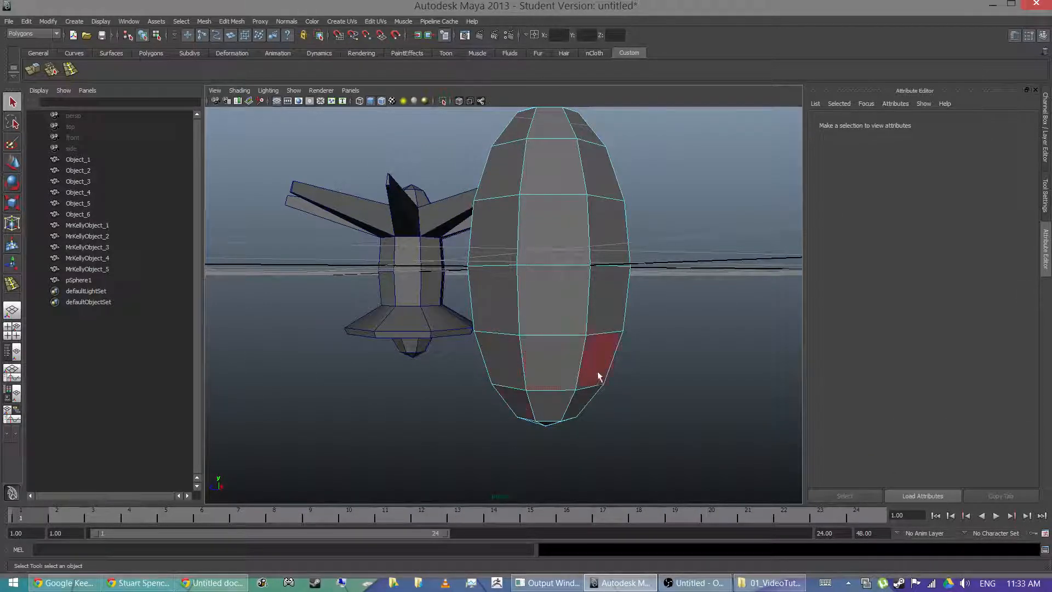
pyautogui.click(559, 364)
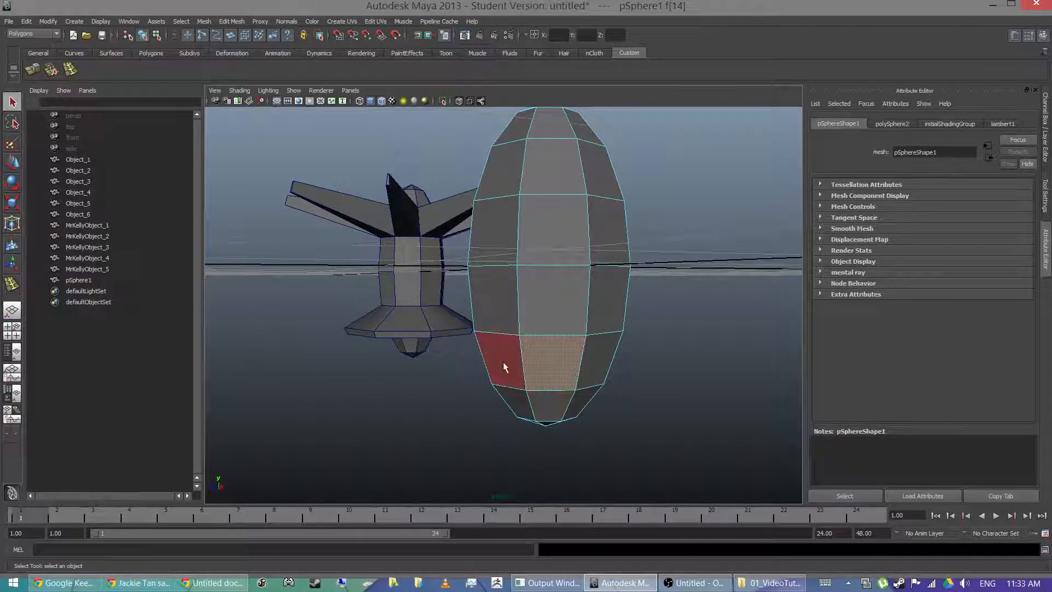
pyautogui.keyDown('shift'); pyautogui.doubleClick(503, 362); pyautogui.keyUp('shift')
pyautogui.keyDown('alt'); pyautogui.moveTo(503, 361); pyautogui.dragTo(534, 365); pyautogui.keyUp('alt')
# Step: Select the complete ring of faces in the row directly above the sphere's equator
pyautogui.click(582, 277)
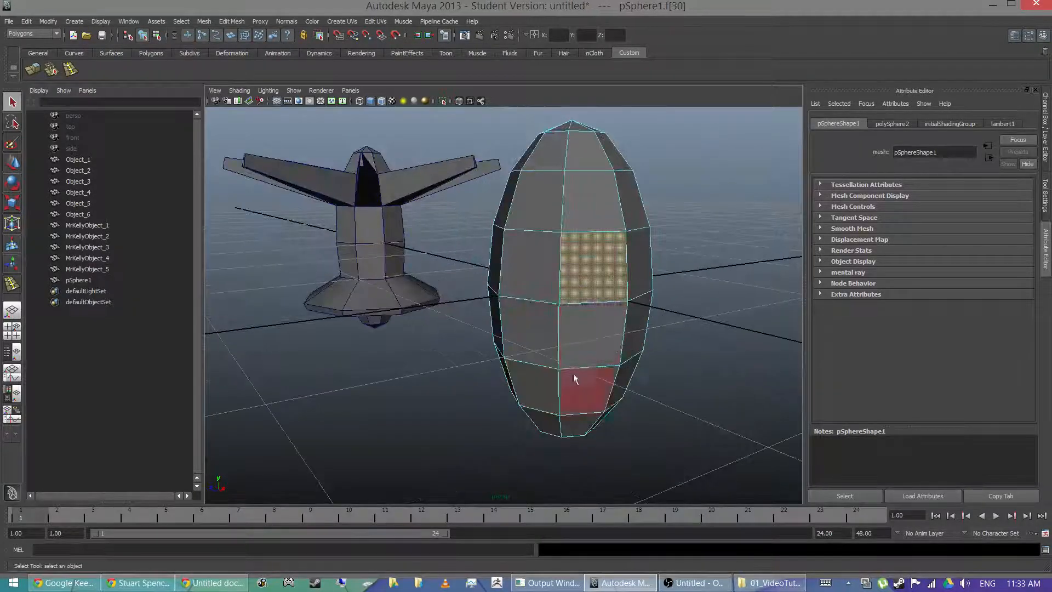
pyautogui.keyDown('shift'); pyautogui.doubleClick(544, 282); pyautogui.keyUp('shift')
pyautogui.moveTo(546, 285)
pyautogui.keyDown('alt'); pyautogui.mouseDown()
pyautogui.moveTo(384, 288)
pyautogui.moveTo(564, 288)
pyautogui.mouseUp(); pyautogui.keyUp('alt')
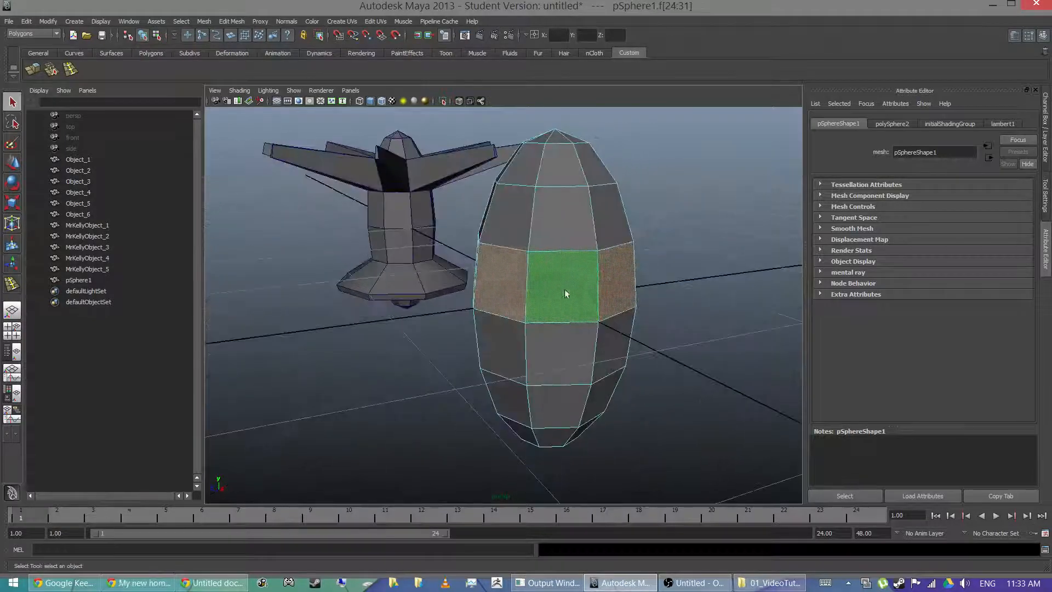
pyautogui.scroll(-3, 555, 358)
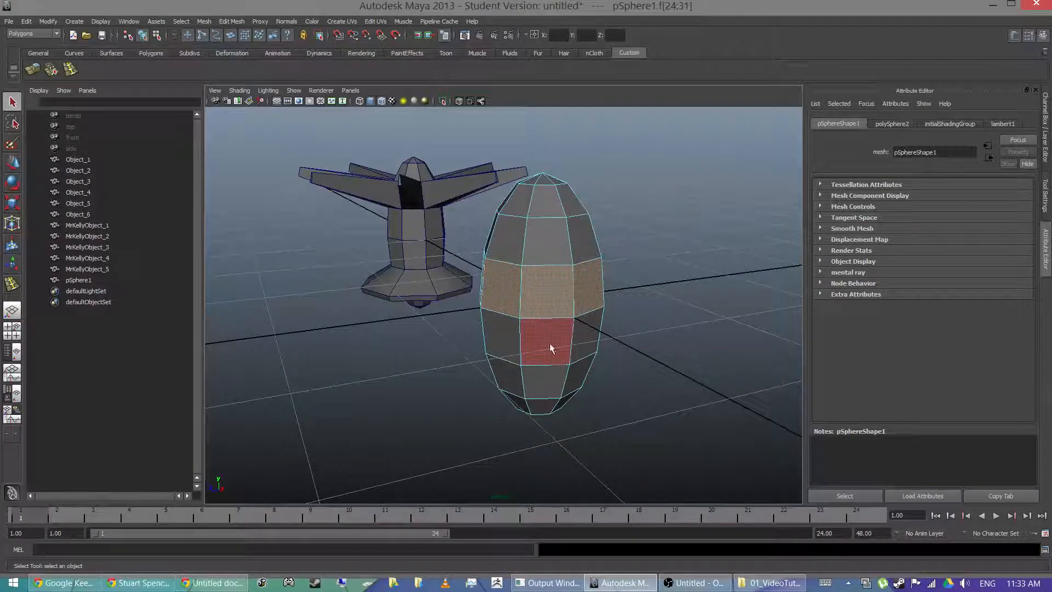
# Step: Select a vertical loop of faces running from pole to pole, starting from a face just below the equator
pyautogui.click(551, 354)
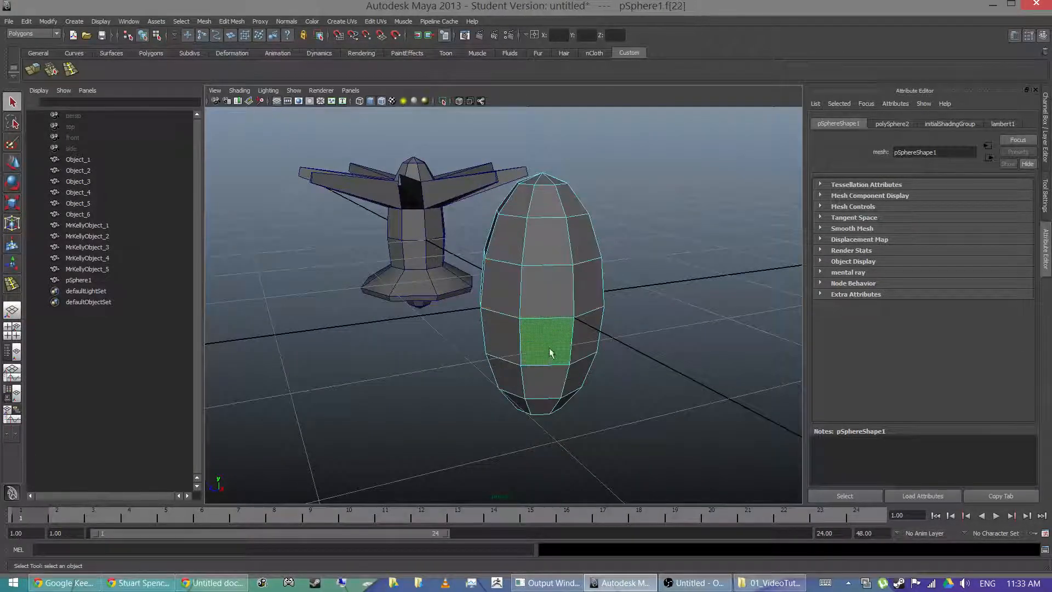
pyautogui.keyDown('shift'); pyautogui.doubleClick(552, 293); pyautogui.keyUp('shift')
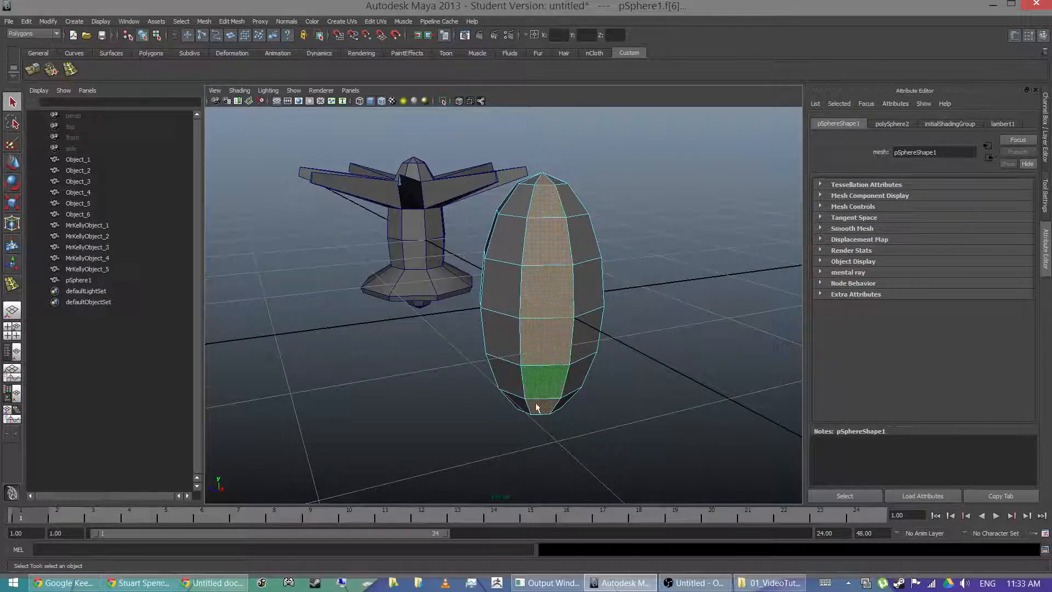
pyautogui.keyDown('alt'); pyautogui.moveTo(536, 407); pyautogui.dragTo(502, 319); pyautogui.keyUp('alt')
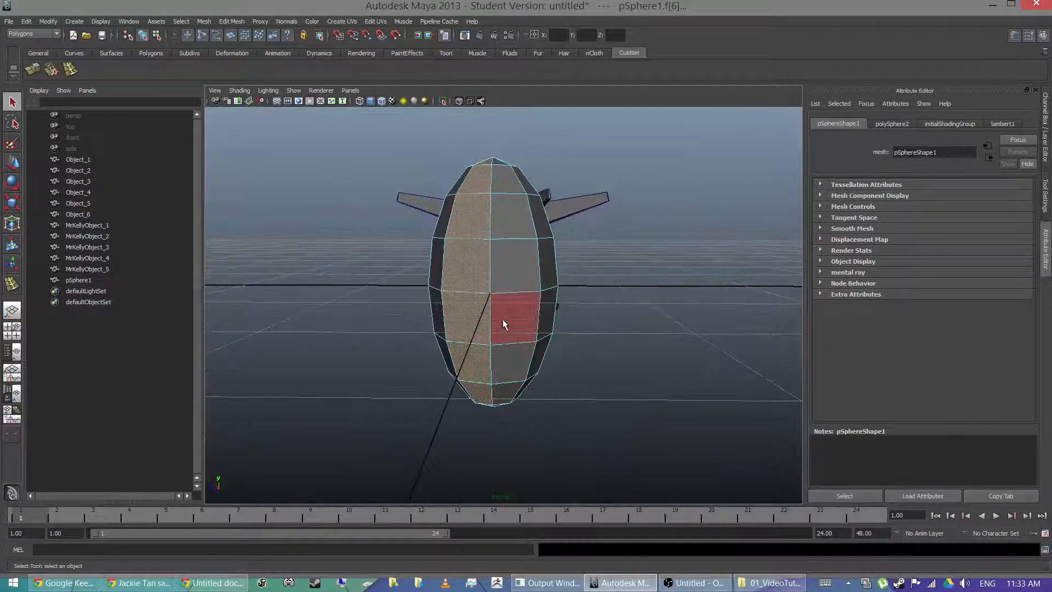
# Step: Replace the selection with the full ring of faces in the second row below the equator and check it from all around
pyautogui.doubleClick(503, 317)
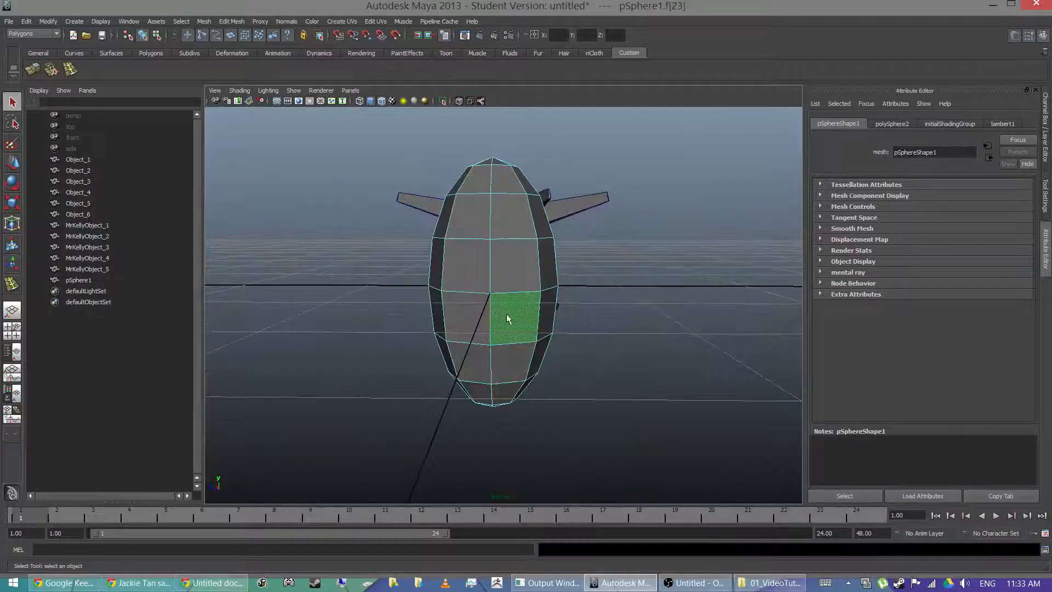
pyautogui.click(509, 364)
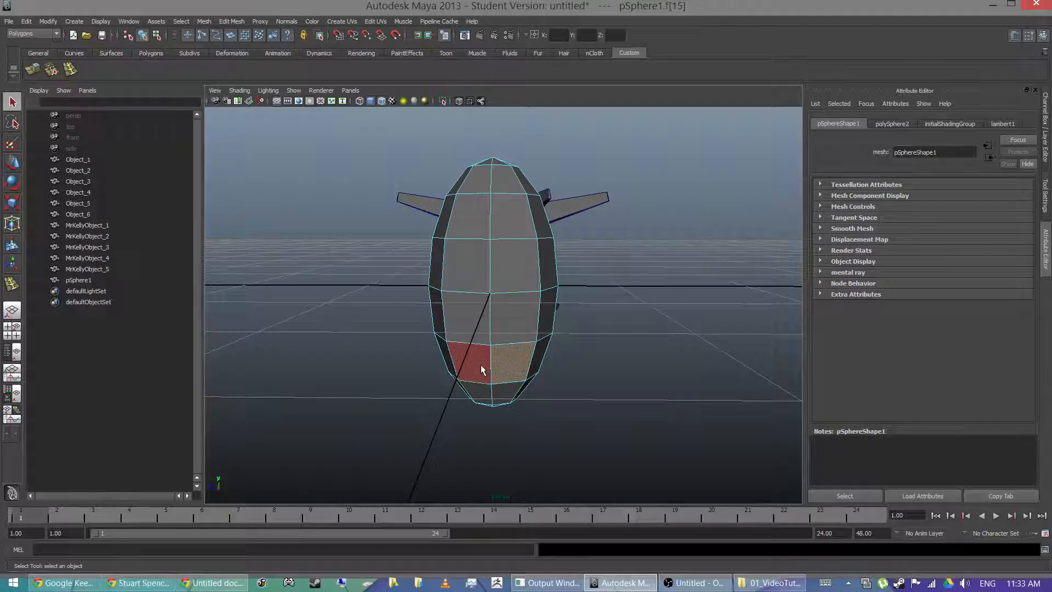
pyautogui.doubleClick(481, 363)
pyautogui.keyDown('alt'); pyautogui.moveTo(482, 363); pyautogui.dragTo(383, 338); pyautogui.keyUp('alt')
pyautogui.keyDown('alt'); pyautogui.moveTo(491, 348); pyautogui.dragTo(611, 359); pyautogui.keyUp('alt')
pyautogui.keyDown('alt'); pyautogui.moveTo(535, 367); pyautogui.dragTo(558, 386); pyautogui.keyUp('alt')
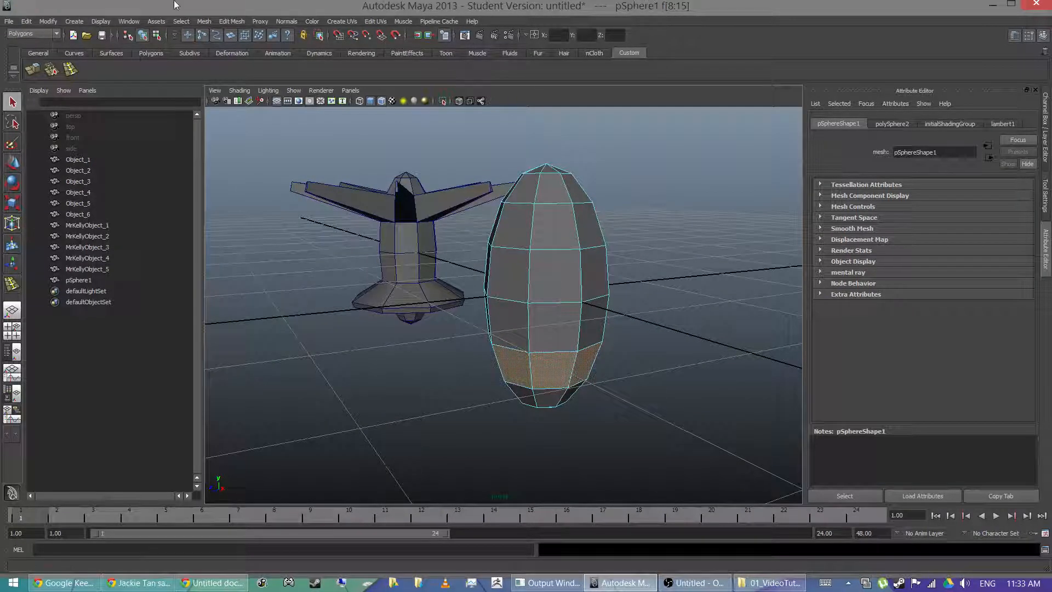
# Step: Enable Keep Faces Together and extrude the selected lower ring outward with a local Z translation of about 0.44
pyautogui.click(230, 22)
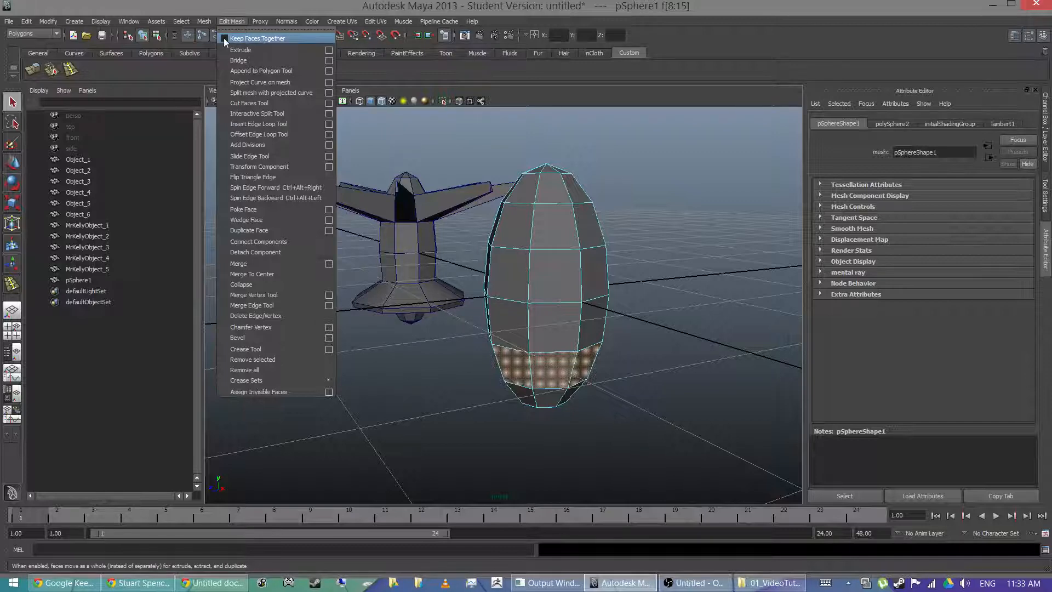
pyautogui.click(223, 37)
pyautogui.click(230, 21)
pyautogui.click(242, 53)
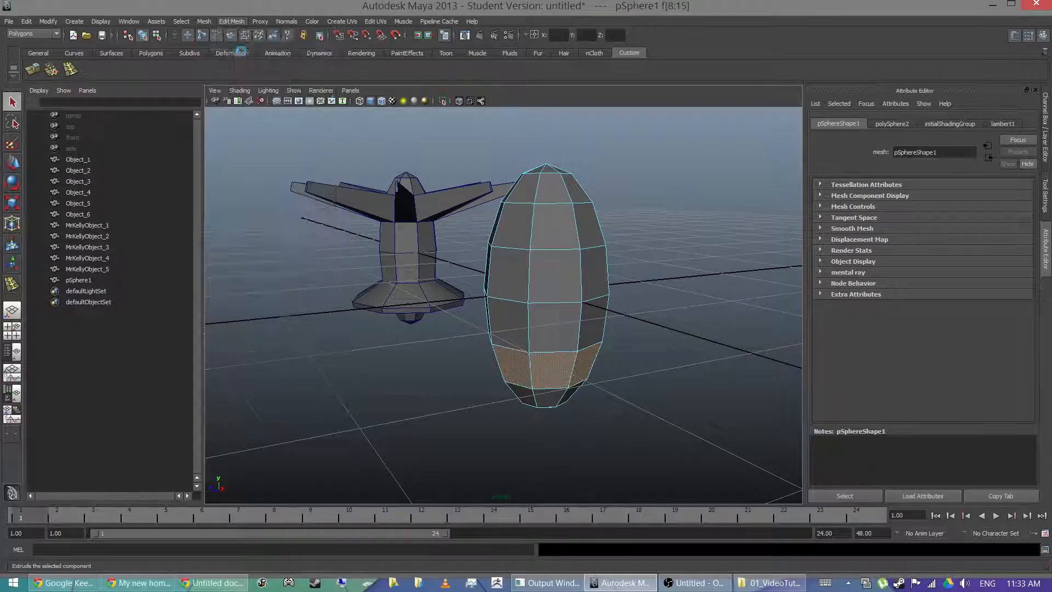
pyautogui.moveTo(623, 362); pyautogui.dragTo(751, 344)
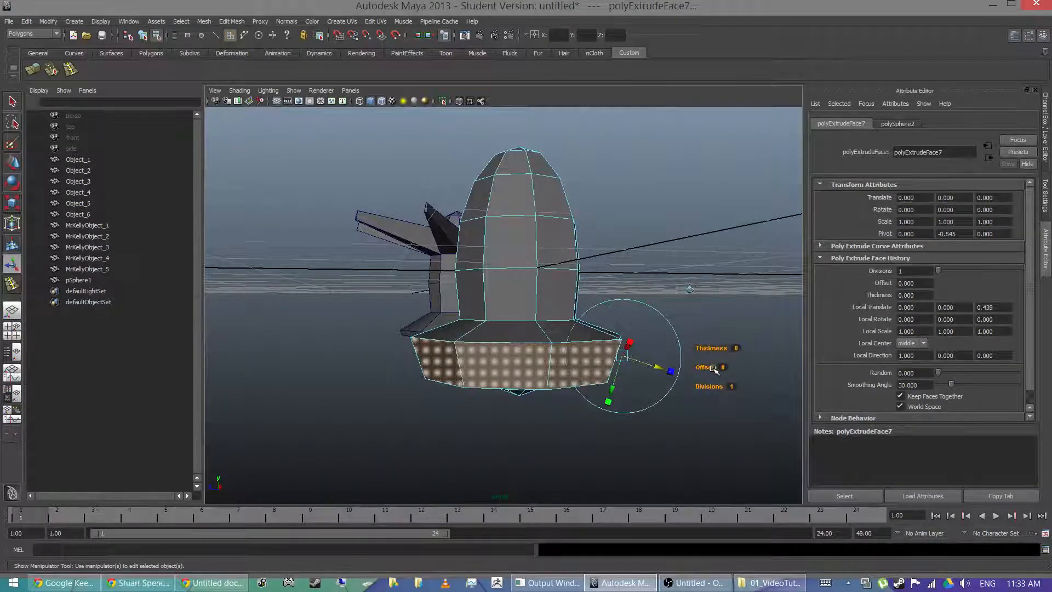
# Step: Increase the extrusion's offset to taper the lower ring into a thin-edged flared skirt, and deselect the faces
pyautogui.moveTo(707, 367); pyautogui.dragTo(718, 366)
pyautogui.keyDown('alt'); pyautogui.moveTo(634, 233); pyautogui.dragTo(662, 264); pyautogui.keyUp('alt')
pyautogui.click(596, 248)
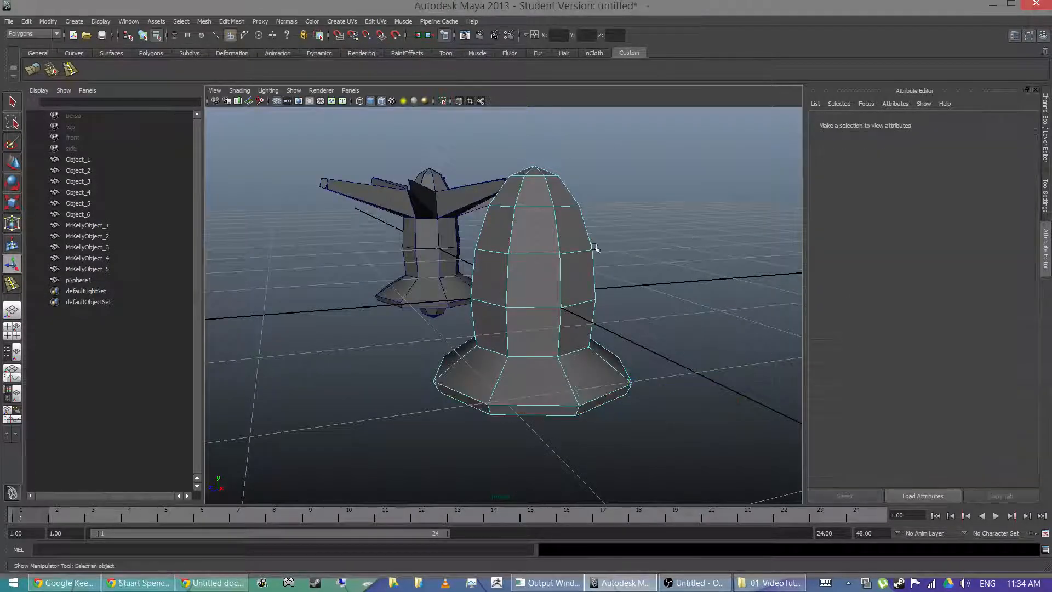
# Step: Select the complete ring of faces in the second row above the sphere's equator
pyautogui.keyDown('alt'); pyautogui.moveTo(570, 265); pyautogui.dragTo(583, 274); pyautogui.keyUp('alt')
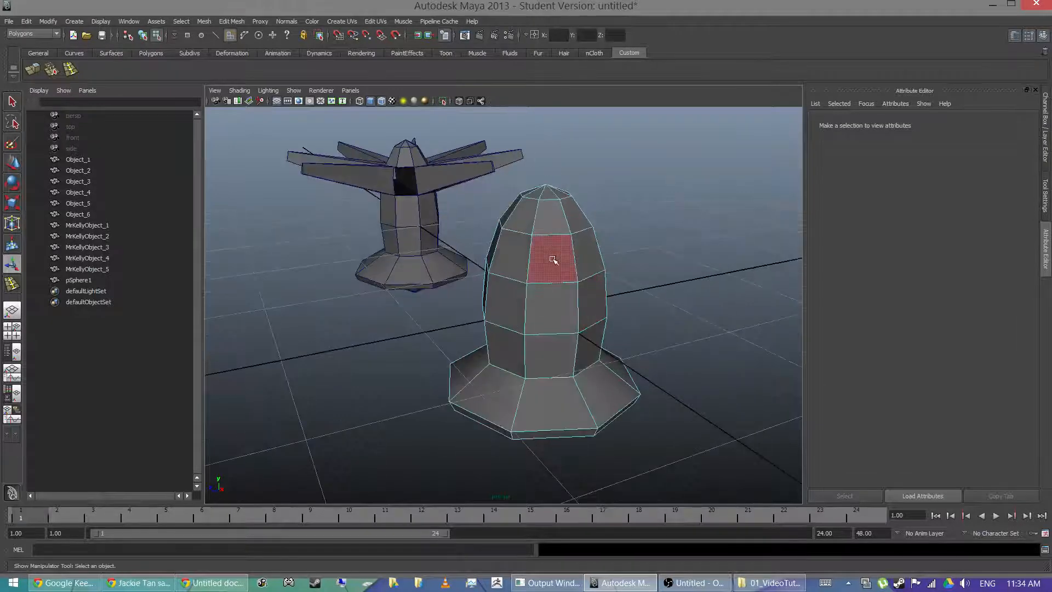
pyautogui.click(537, 284)
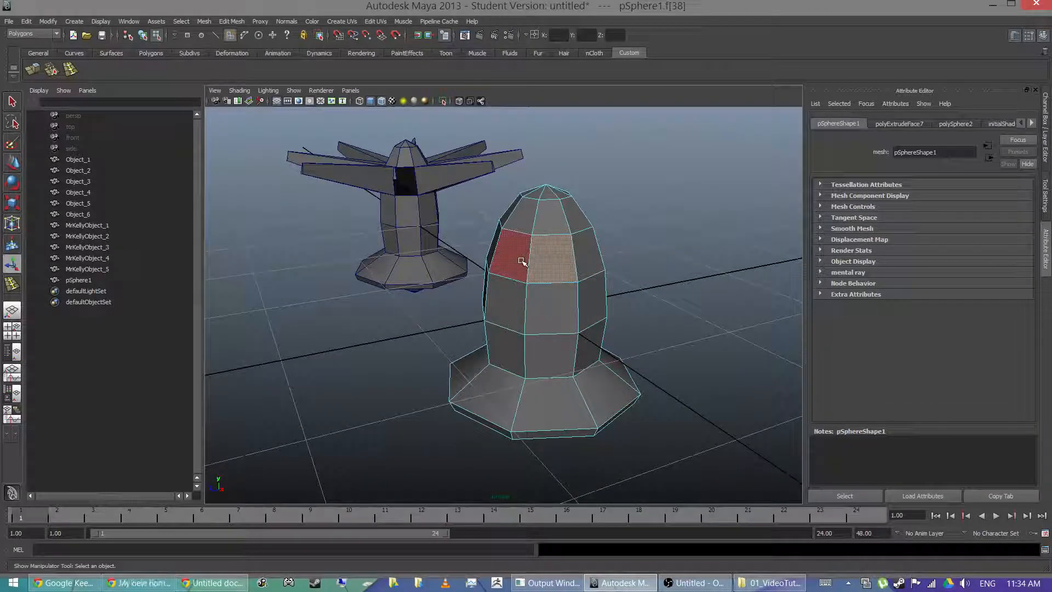
pyautogui.keyDown('shift'); pyautogui.doubleClick(522, 261); pyautogui.keyUp('shift')
pyautogui.keyDown('alt'); pyautogui.moveTo(577, 239); pyautogui.dragTo(405, 258); pyautogui.keyUp('alt')
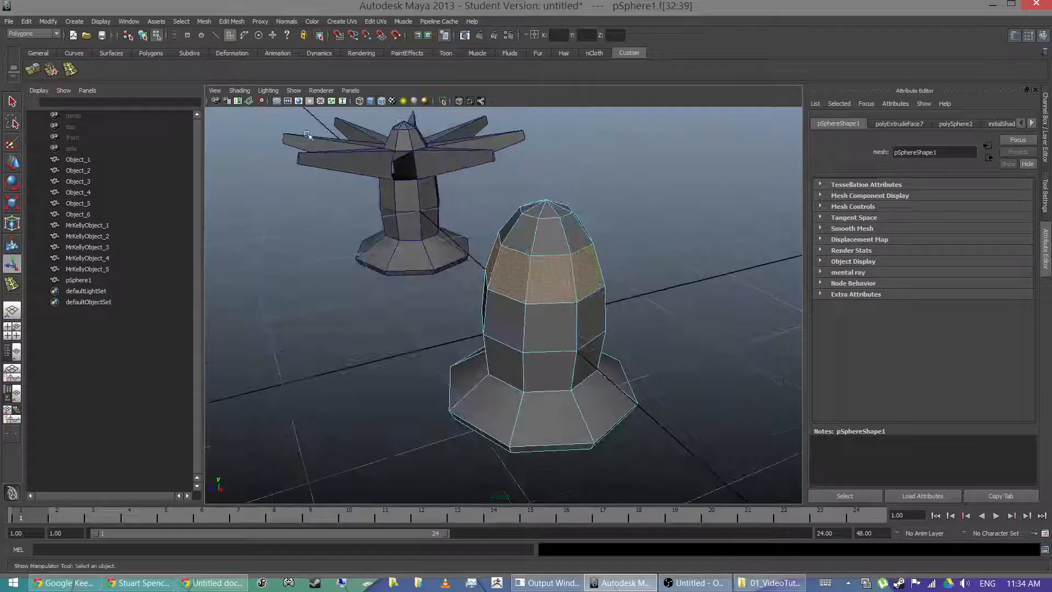
# Step: Disable Keep Faces Together and extrude the upper ring's faces outward as separate arms, about 0.61 in local Z
pyautogui.click(220, 23)
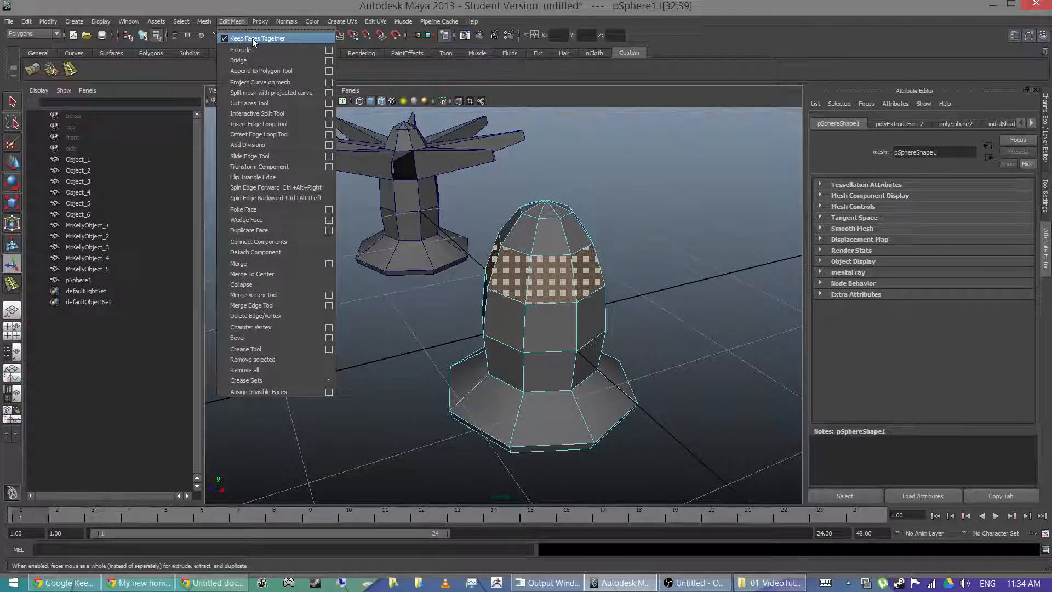
pyautogui.click(250, 38)
pyautogui.click(241, 23)
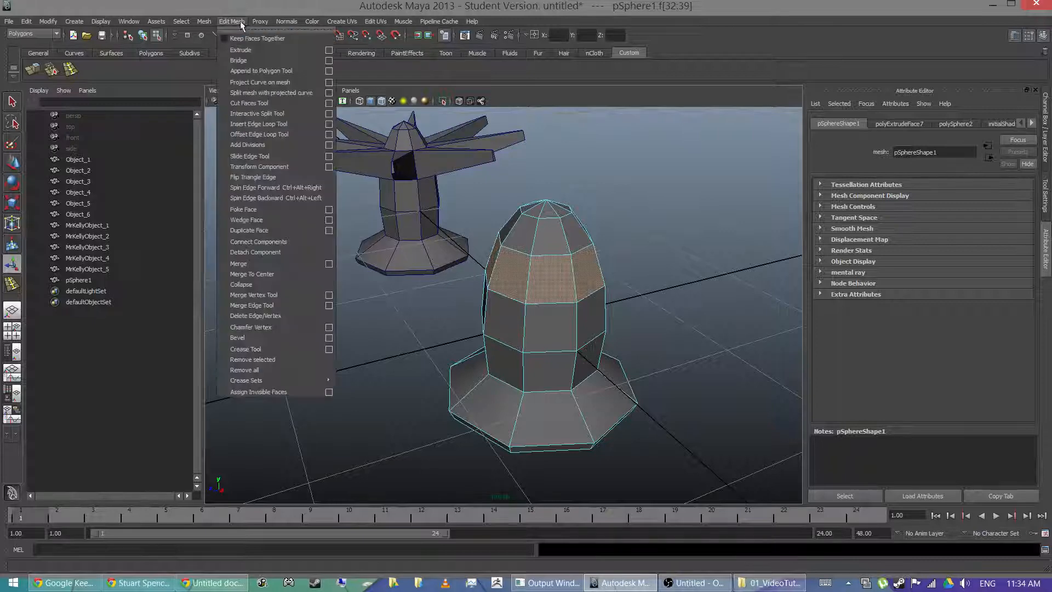
pyautogui.click(262, 51)
pyautogui.moveTo(631, 246); pyautogui.dragTo(704, 223)
pyautogui.keyDown('alt'); pyautogui.moveTo(521, 230); pyautogui.dragTo(469, 240); pyautogui.keyUp('alt')
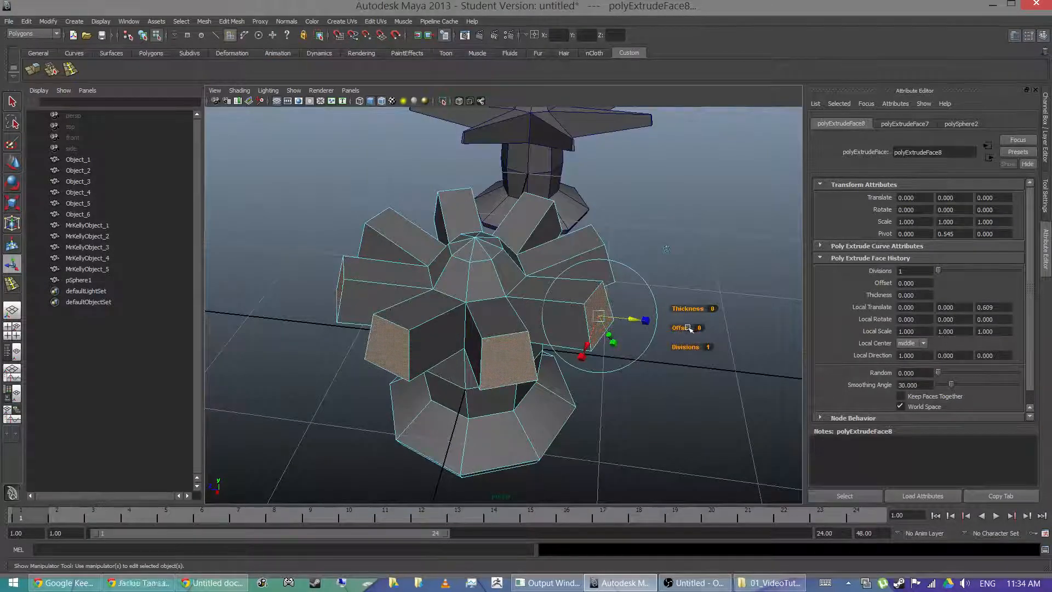
# Step: Taper the arms into spikes with an offset of 0.14 and lengthen their local Z translation to about 0.9
pyautogui.moveTo(689, 328)
pyautogui.mouseDown()
pyautogui.moveTo(665, 322)
pyautogui.moveTo(675, 324)
pyautogui.mouseUp()
pyautogui.keyDown('alt'); pyautogui.moveTo(554, 295); pyautogui.dragTo(594, 288); pyautogui.keyUp('alt')
pyautogui.keyDown('alt'); pyautogui.moveTo(542, 227); pyautogui.dragTo(564, 263); pyautogui.keyUp('alt')
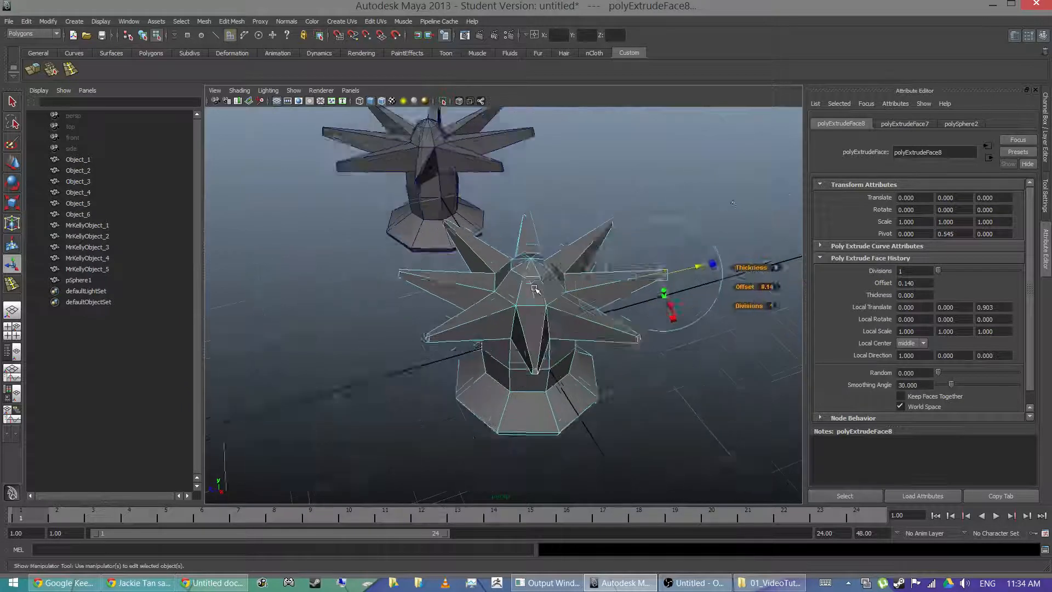
# Step: Return to object mode, select the finished model and rename it with the maker's name prefix followed by Object_6
pyautogui.moveTo(535, 289); pyautogui.dragTo(574, 278, button='right')
pyautogui.click(532, 293)
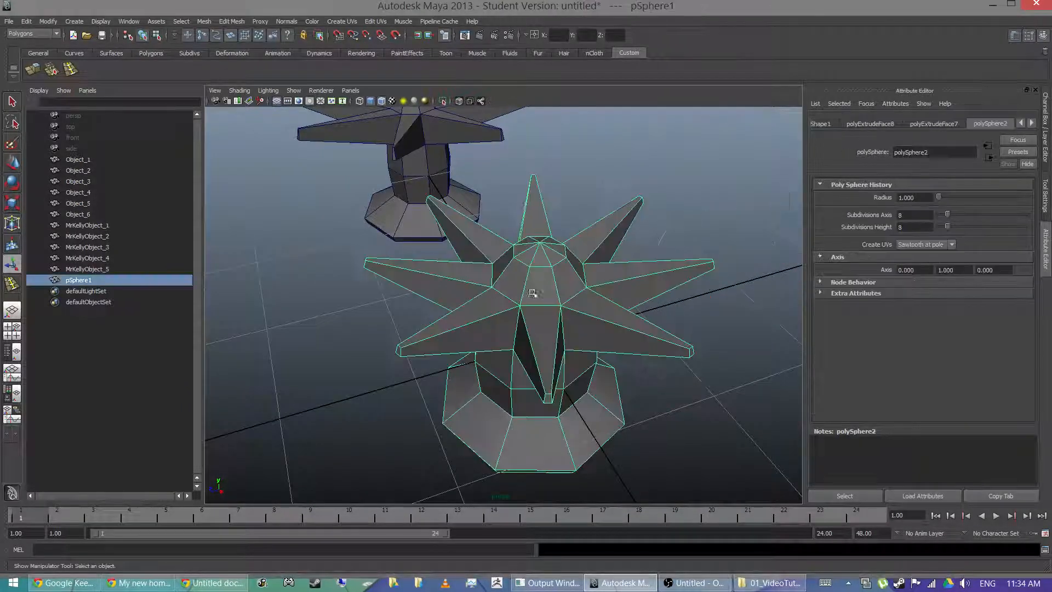
pyautogui.doubleClick(79, 280)
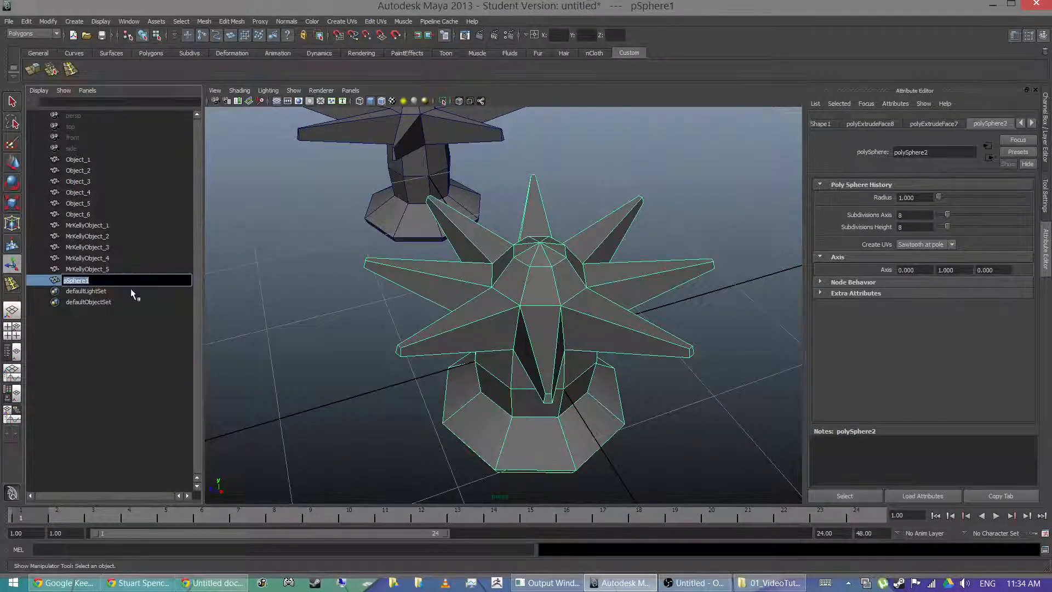
pyautogui.write('MrKelly')
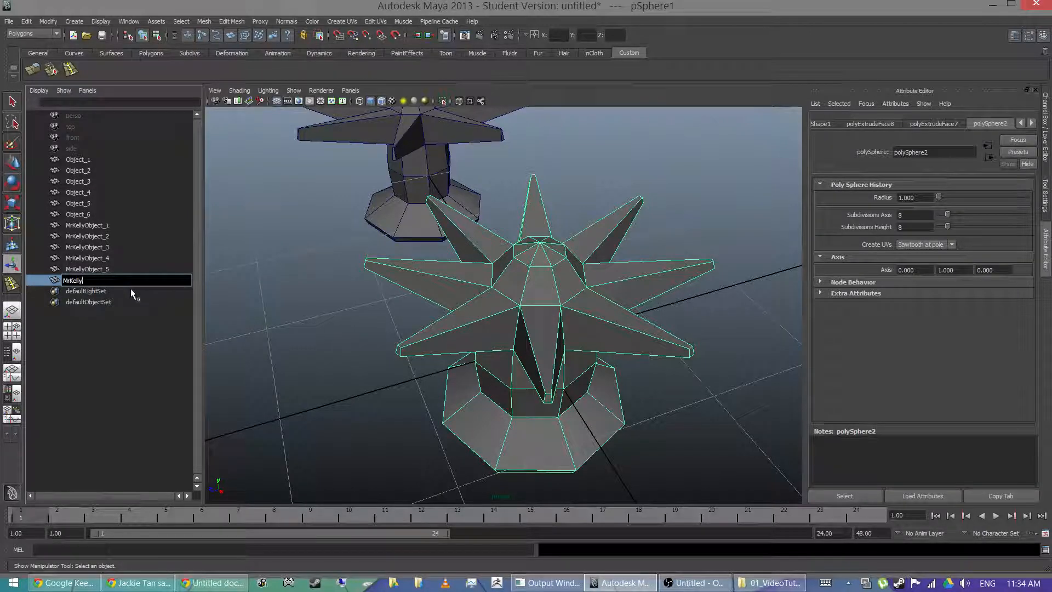
pyautogui.write('Object_6')
pyautogui.press('Return')
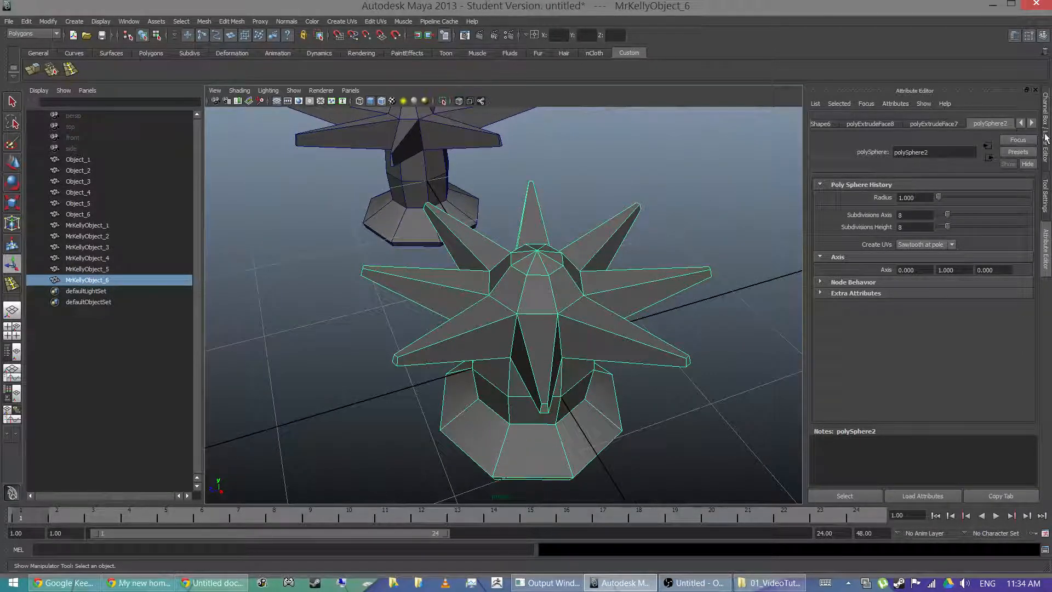
# Step: Add the renamed model to the Object6 display layer and hide that layer
pyautogui.click(1046, 126)
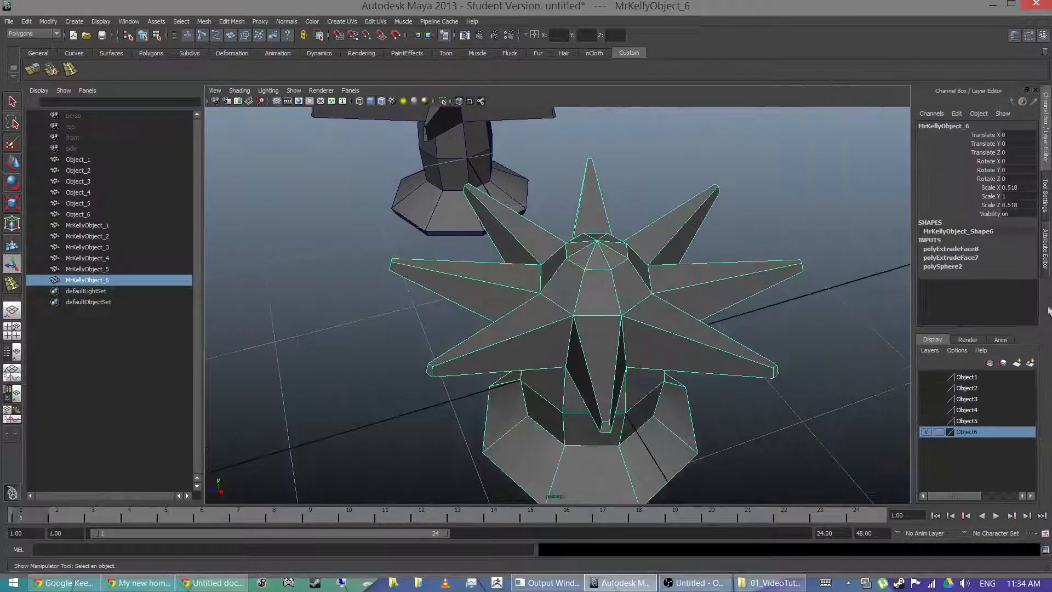
pyautogui.rightClick(969, 433)
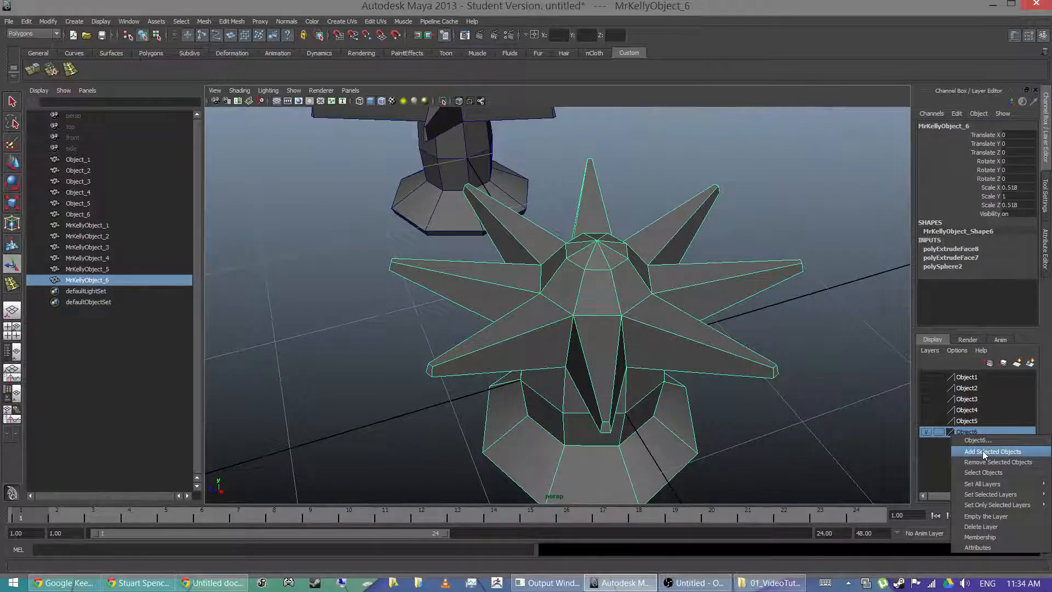
pyautogui.click(982, 451)
pyautogui.click(926, 432)
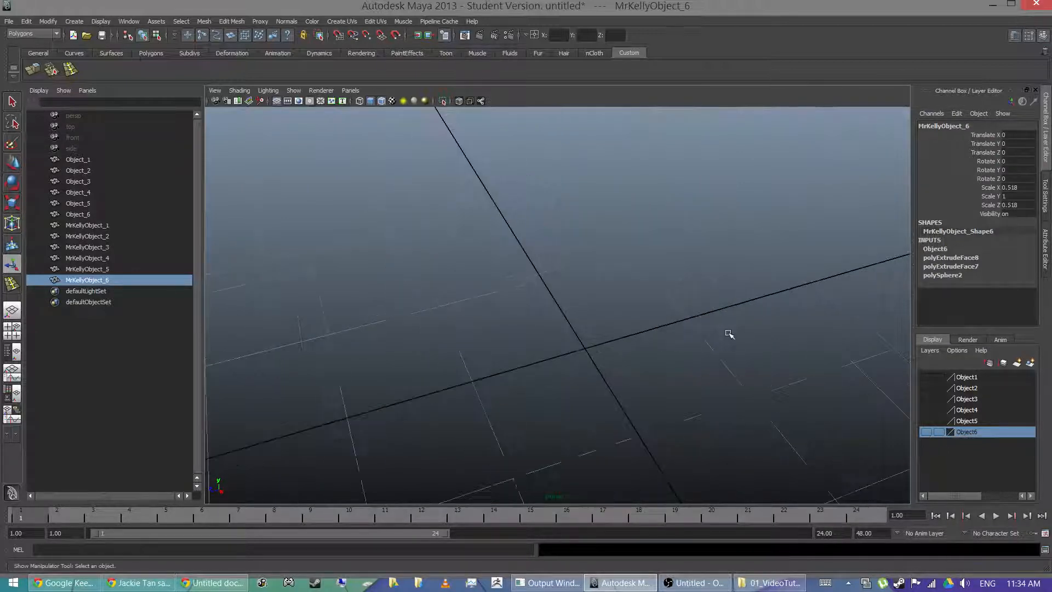
# Step: Show and hide the layers Object1 through Object6 one after another to compare each reference model with its copy
pyautogui.scroll(-3, 729, 334)
pyautogui.click(926, 377)
pyautogui.click(925, 377)
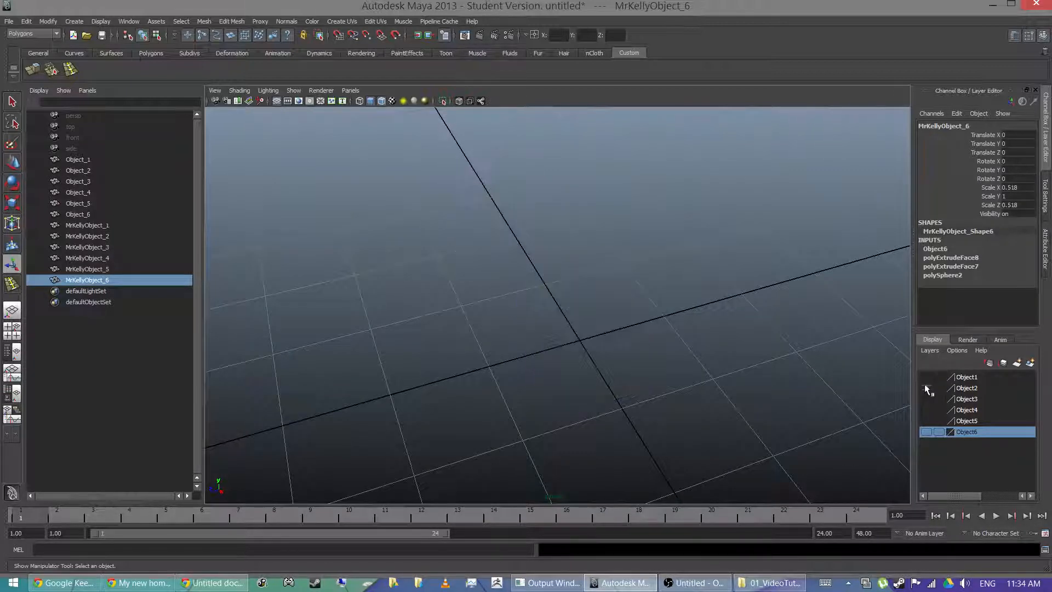
pyautogui.click(926, 388)
pyautogui.click(926, 388)
pyautogui.click(926, 399)
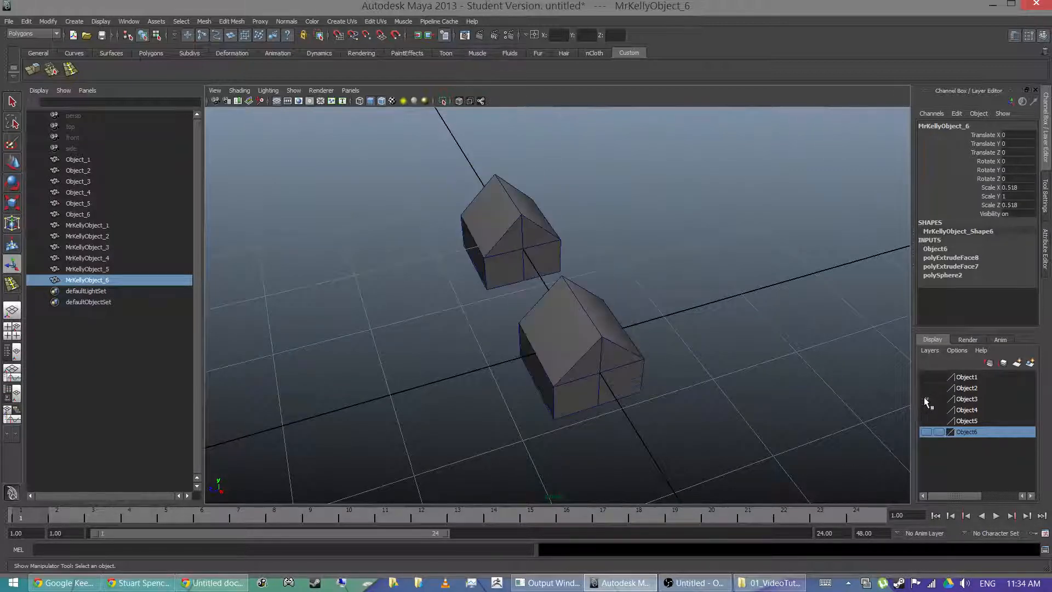
pyautogui.click(926, 399)
pyautogui.click(926, 410)
pyautogui.click(926, 410)
pyautogui.click(926, 421)
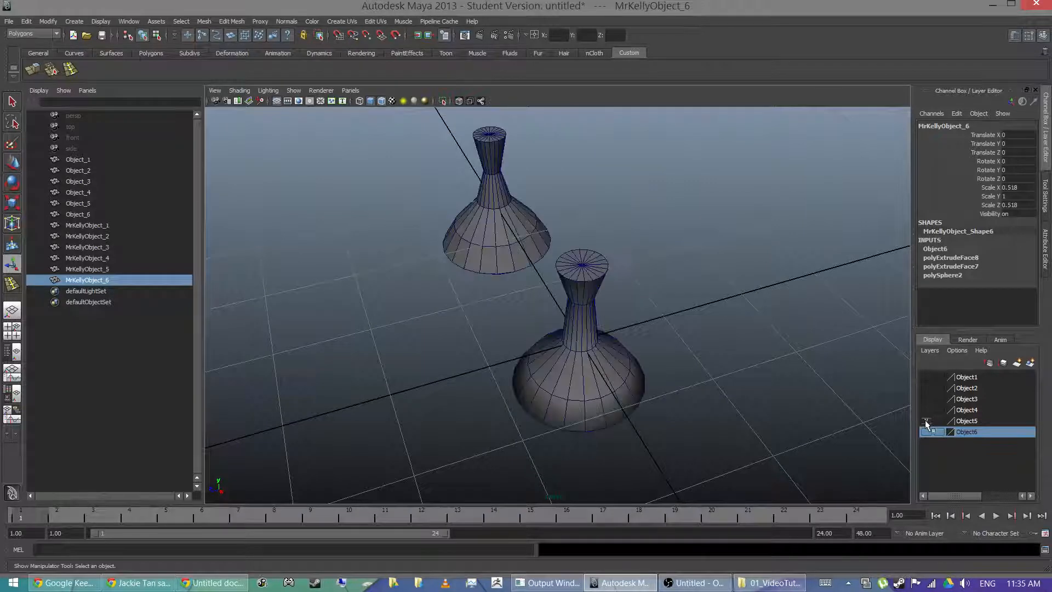
pyautogui.click(926, 420)
pyautogui.click(926, 432)
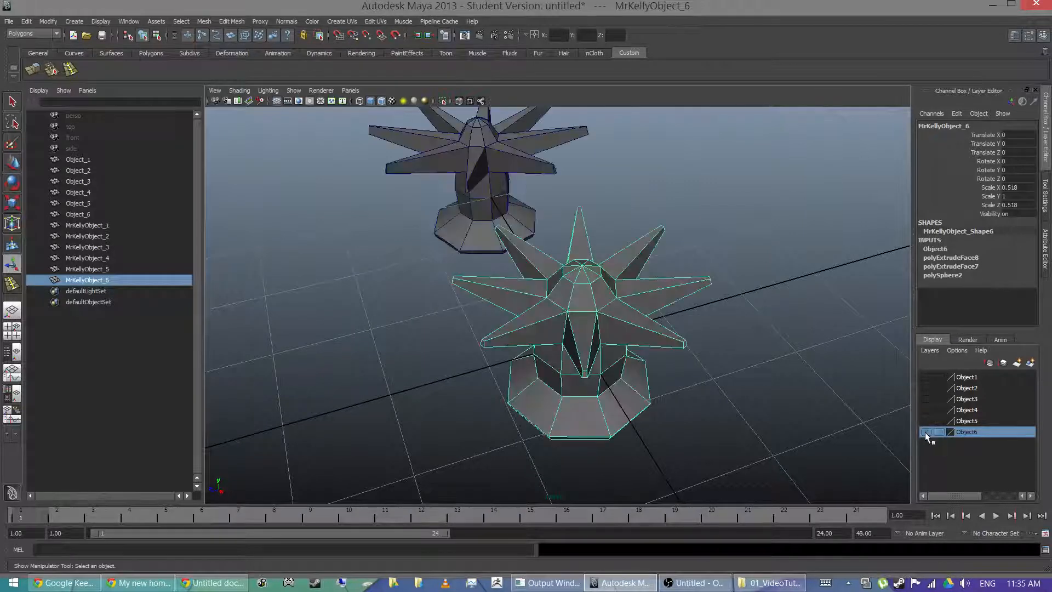
pyautogui.click(926, 432)
pyautogui.keyDown('alt'); pyautogui.moveTo(822, 366); pyautogui.dragTo(663, 276); pyautogui.keyUp('alt')
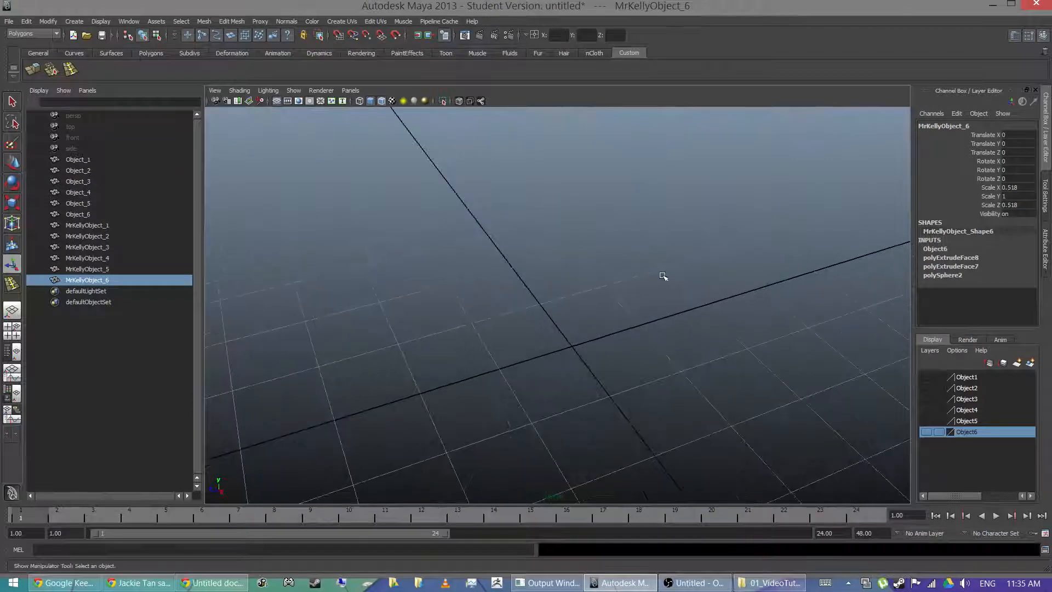
# Step: Save the scene as a Maya ASCII file named with the maker's name followed by -ican3_ObjectsCreation, accepting the student version notice
pyautogui.click(9, 22)
pyautogui.click(49, 71)
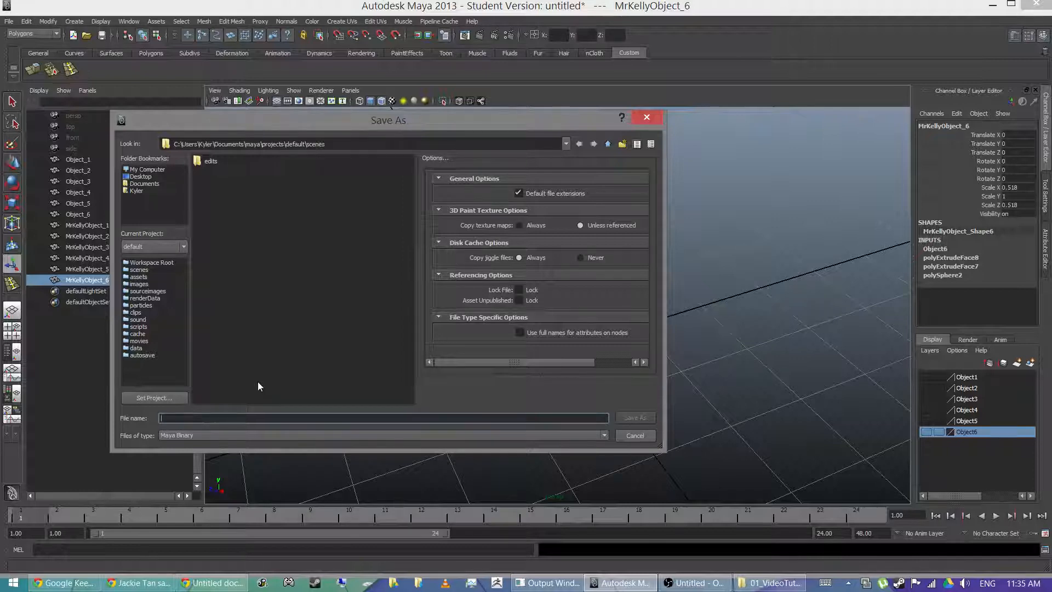
pyautogui.write('MrKell')
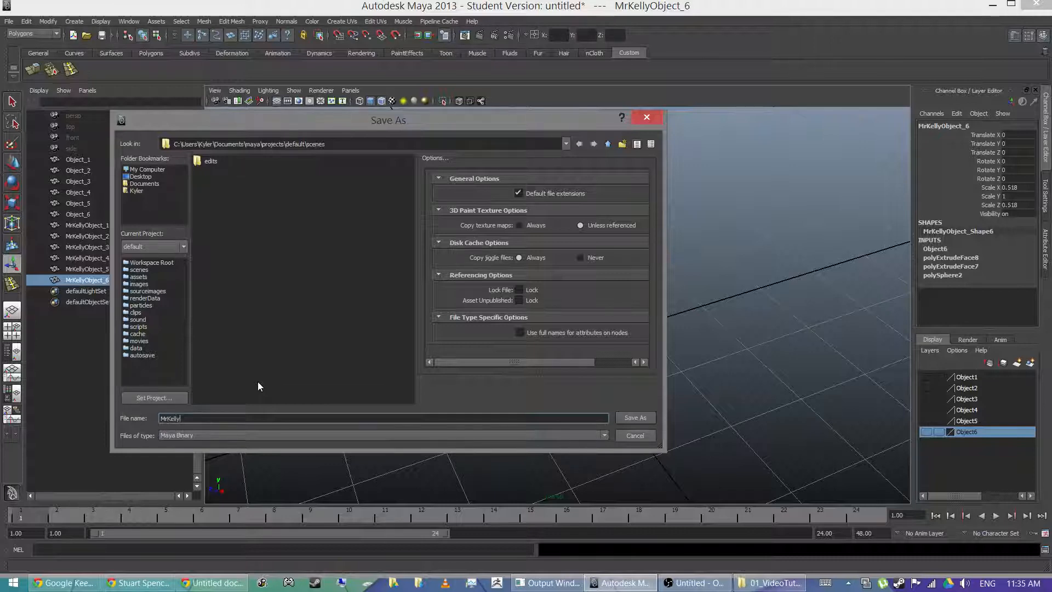
pyautogui.write('y-Ican3_ObjectsCreation')
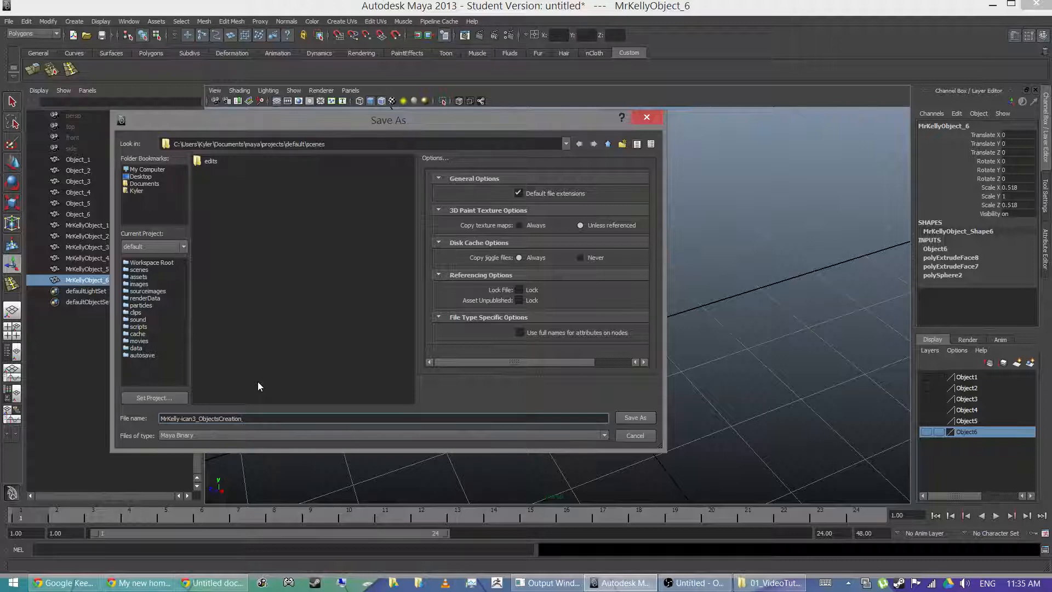
pyautogui.click(205, 435)
pyautogui.click(176, 446)
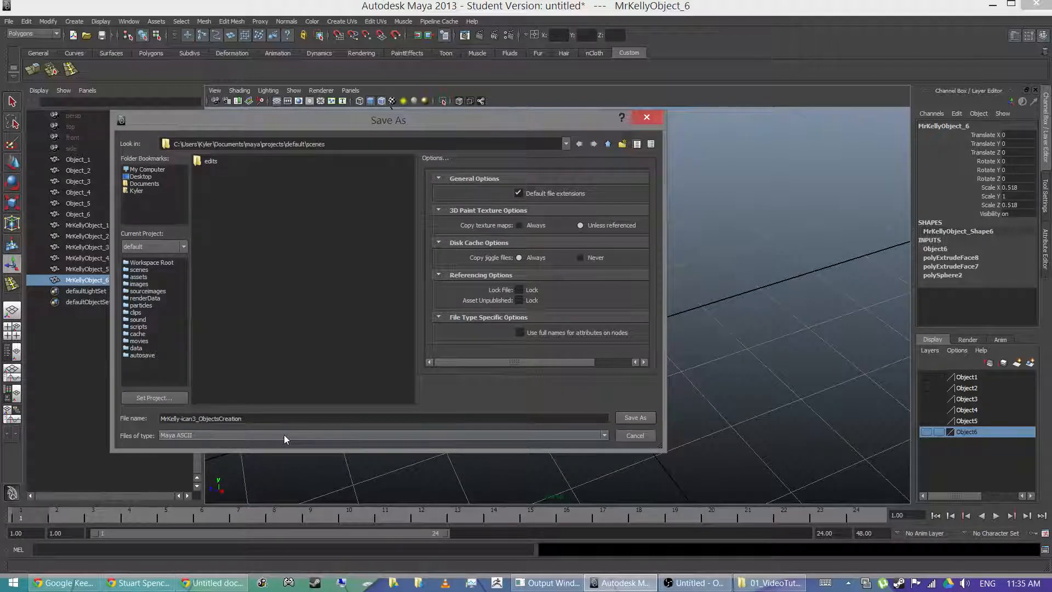
pyautogui.click(630, 418)
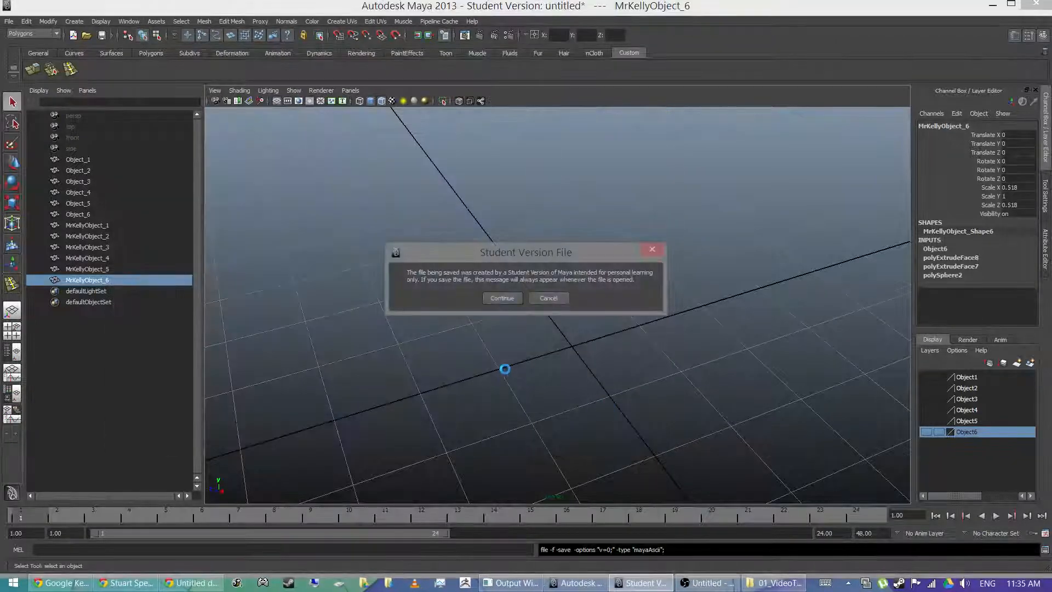
pyautogui.click(503, 299)
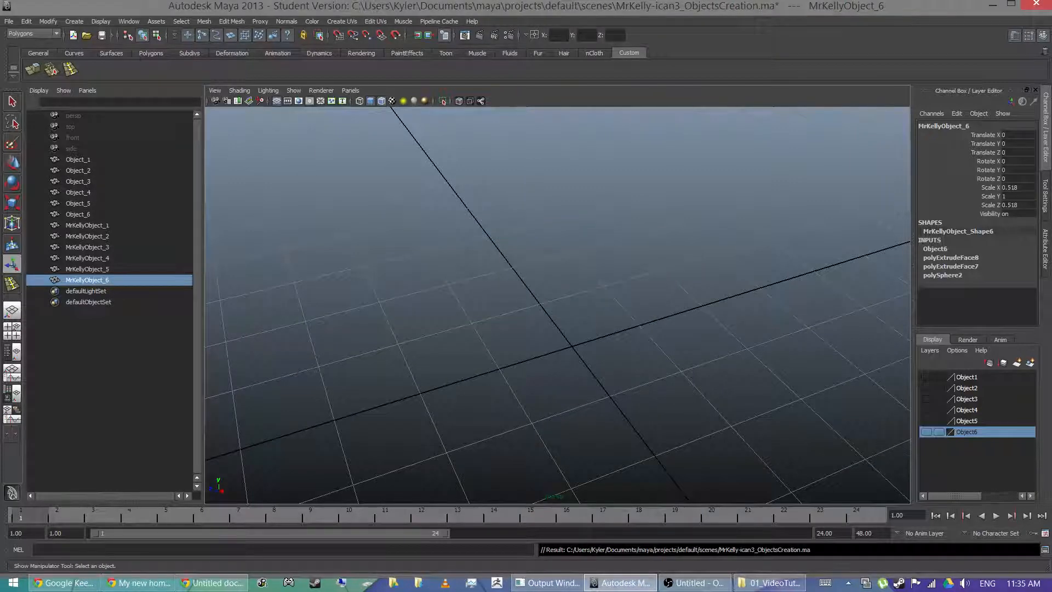